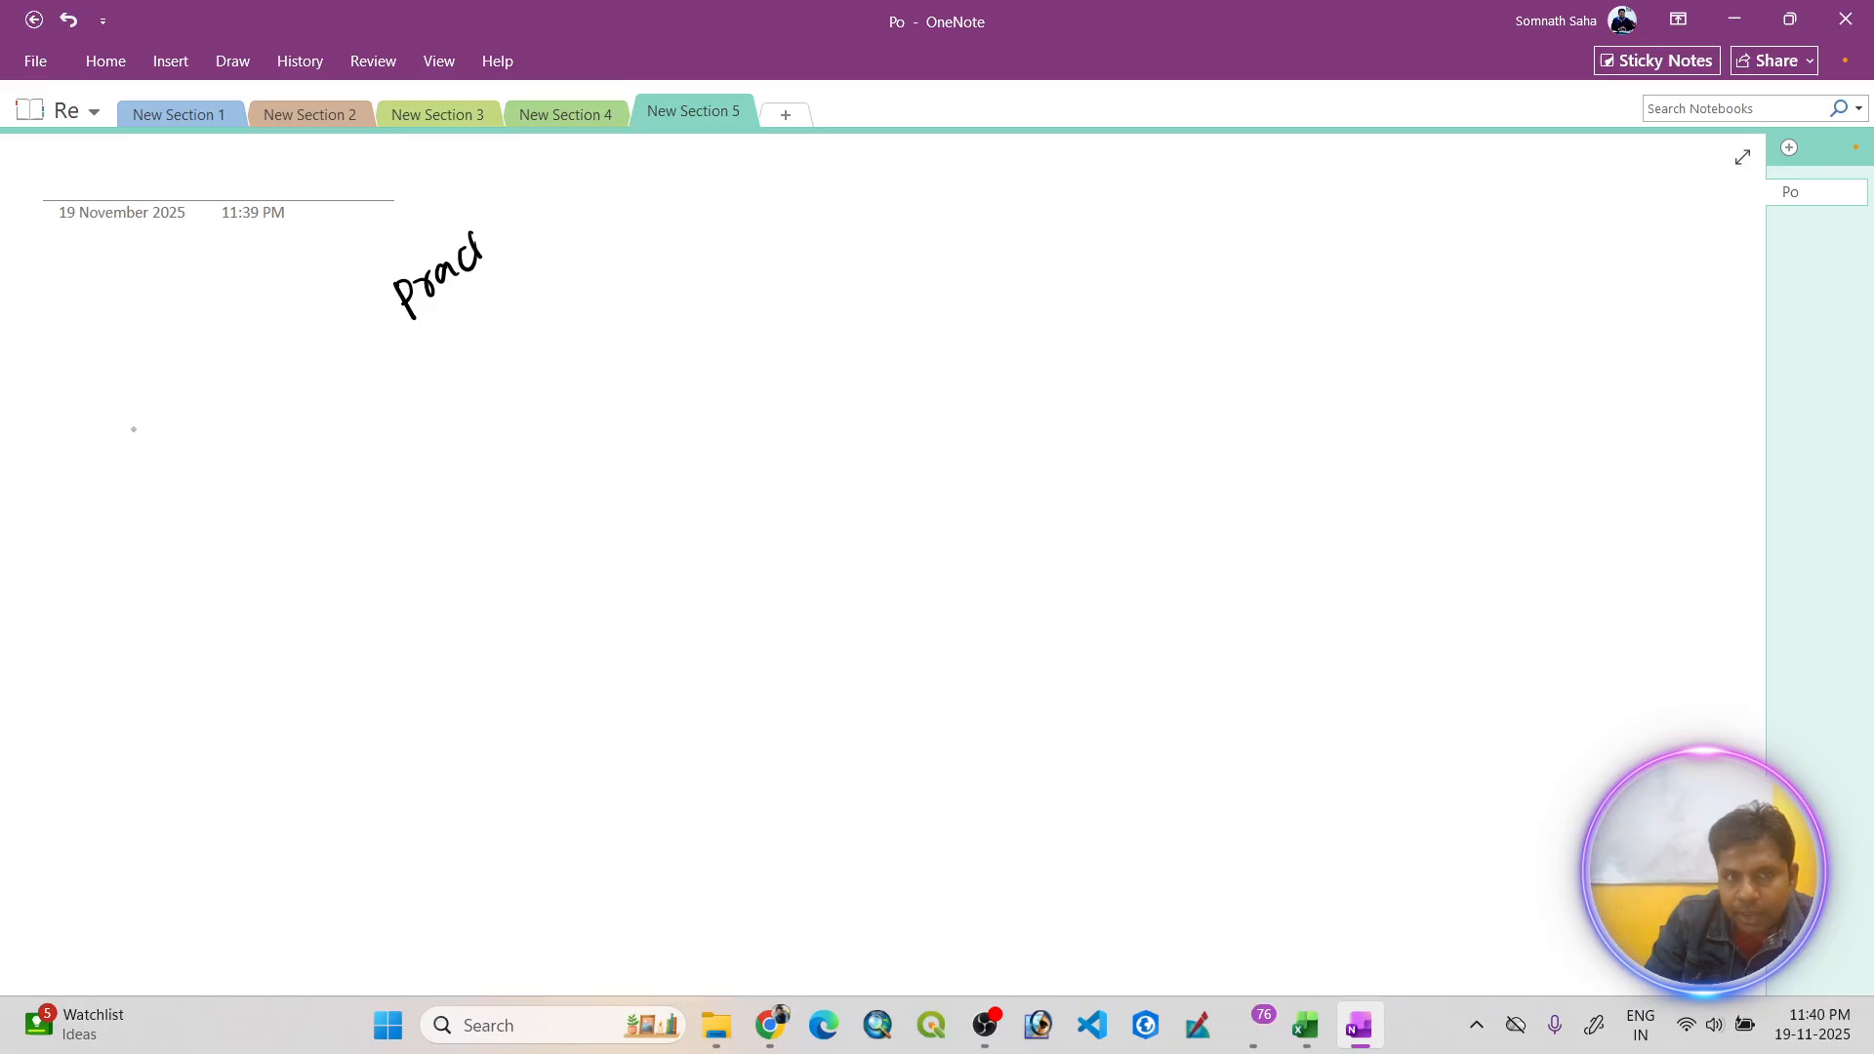
- Handwrite the heading "Practical Task" near the top of the page and underline it twice
{"action": "left_click", "coordinate": [478, 230]}
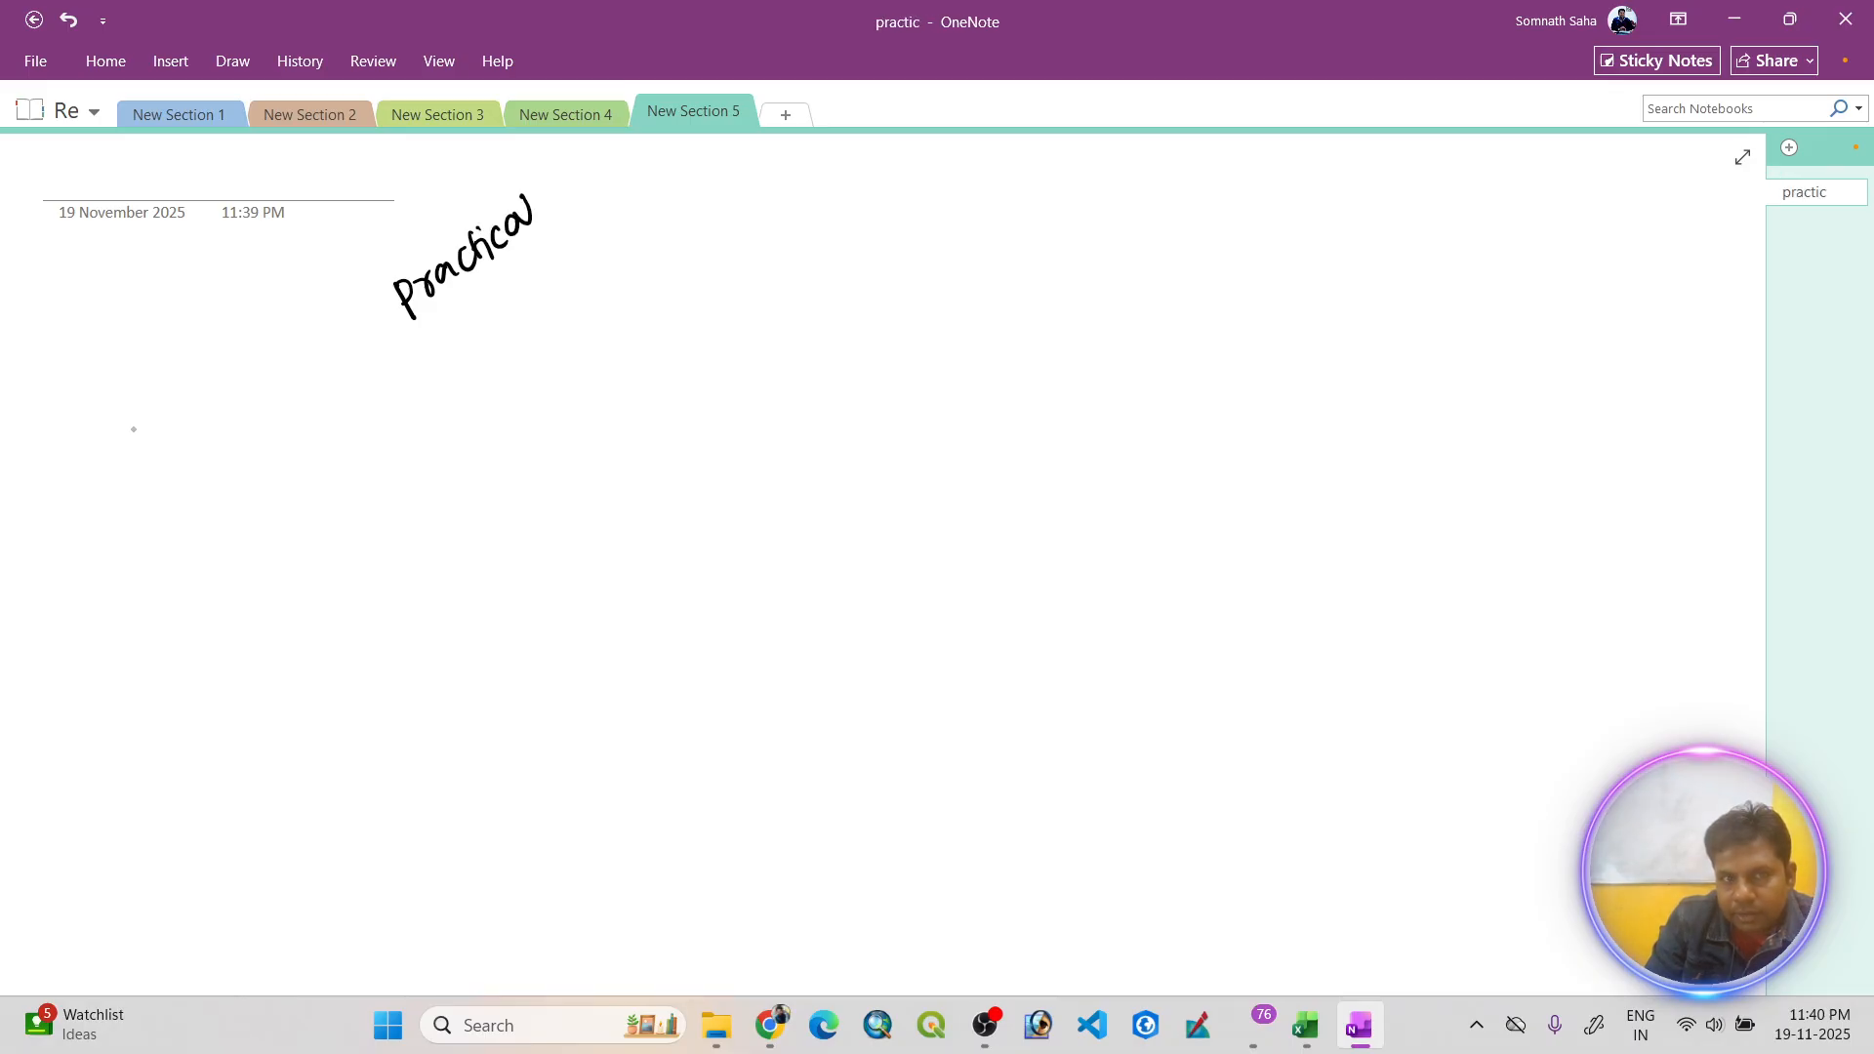
{"action": "mouse_move", "coordinate": [487, 305]}
{"action": "left_mouse_down"}
{"action": "mouse_move", "coordinate": [518, 284]}
{"action": "mouse_move", "coordinate": [518, 314]}
{"action": "left_mouse_up"}
{"action": "mouse_move", "coordinate": [520, 284]}
{"action": "left_mouse_down"}
{"action": "mouse_move", "coordinate": [545, 301]}
{"action": "mouse_move", "coordinate": [544, 285]}
{"action": "left_mouse_up"}
{"action": "mouse_move", "coordinate": [566, 236]}
{"action": "left_mouse_down"}
{"action": "mouse_move", "coordinate": [553, 283]}
{"action": "mouse_move", "coordinate": [592, 227]}
{"action": "left_mouse_up"}
{"action": "left_click_drag", "start_coordinate": [578, 256], "coordinate": [602, 246]}
{"action": "left_click_drag", "start_coordinate": [499, 356], "coordinate": [610, 295]}
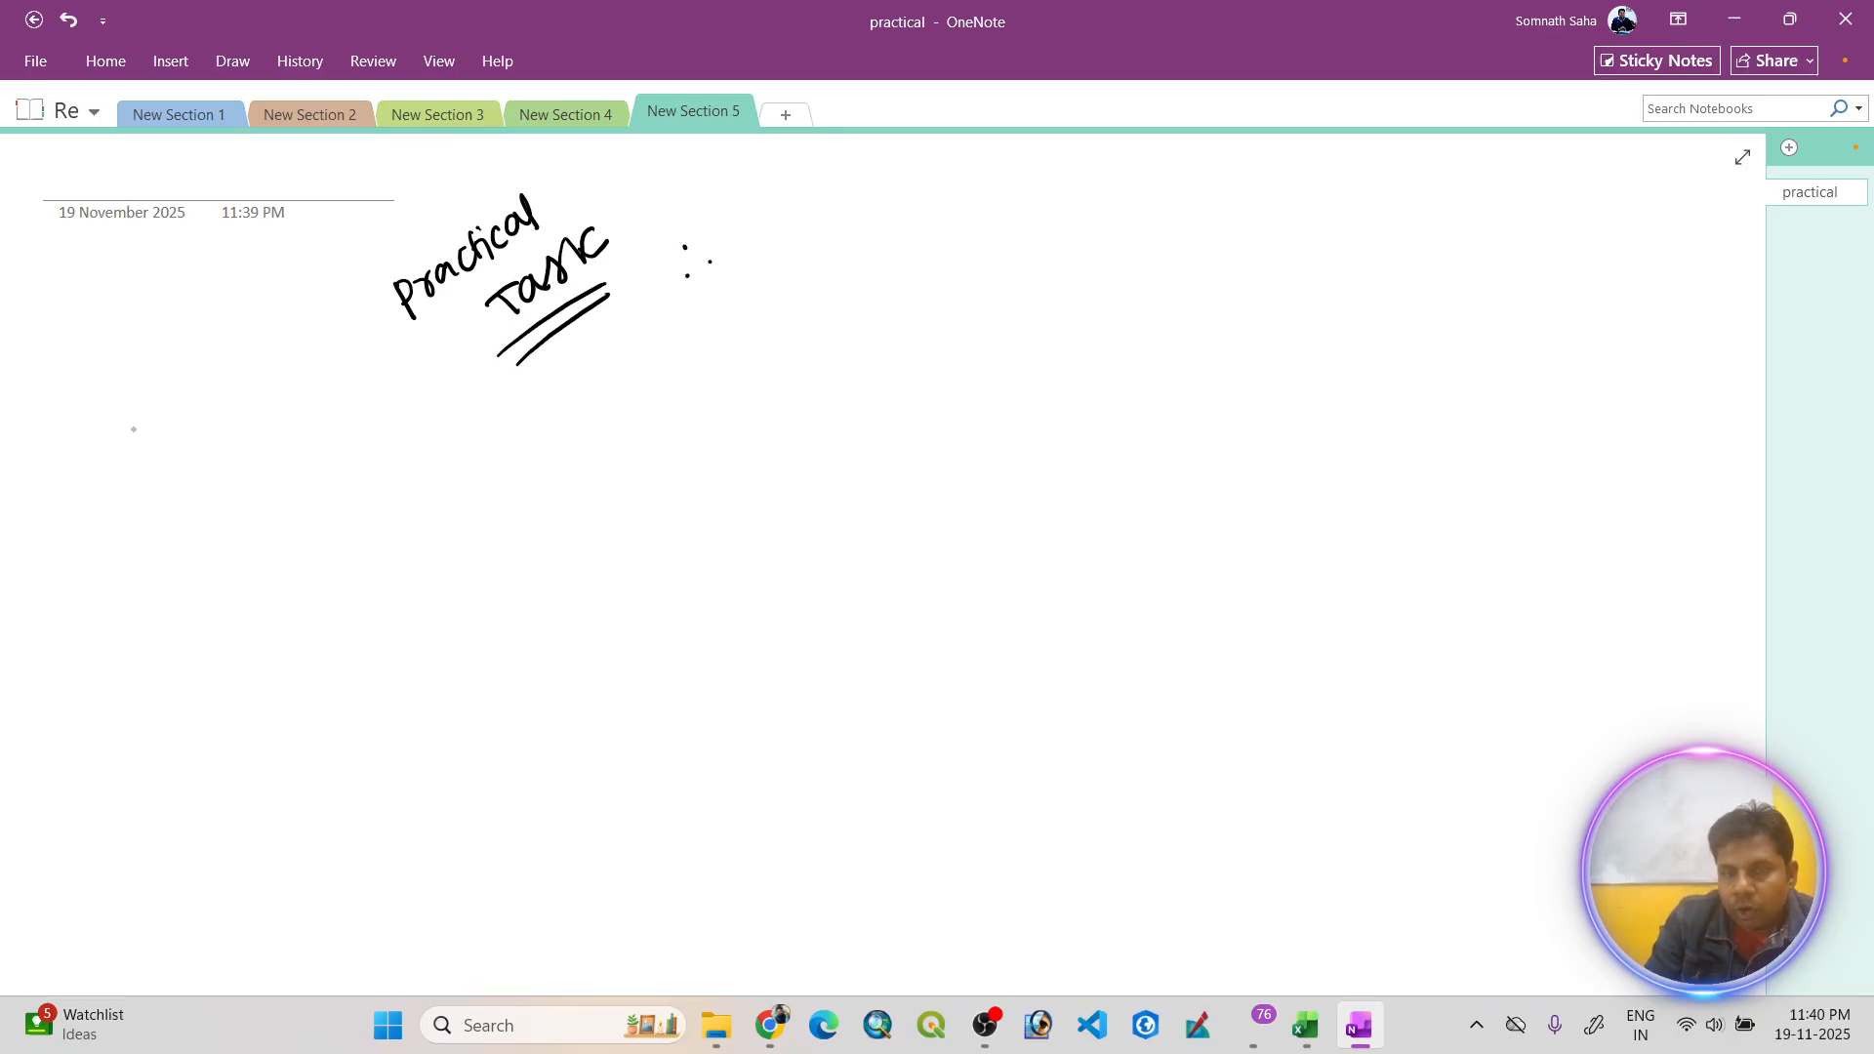
{"action": "left_click_drag", "start_coordinate": [1011, 219], "coordinate": [1046, 264]}
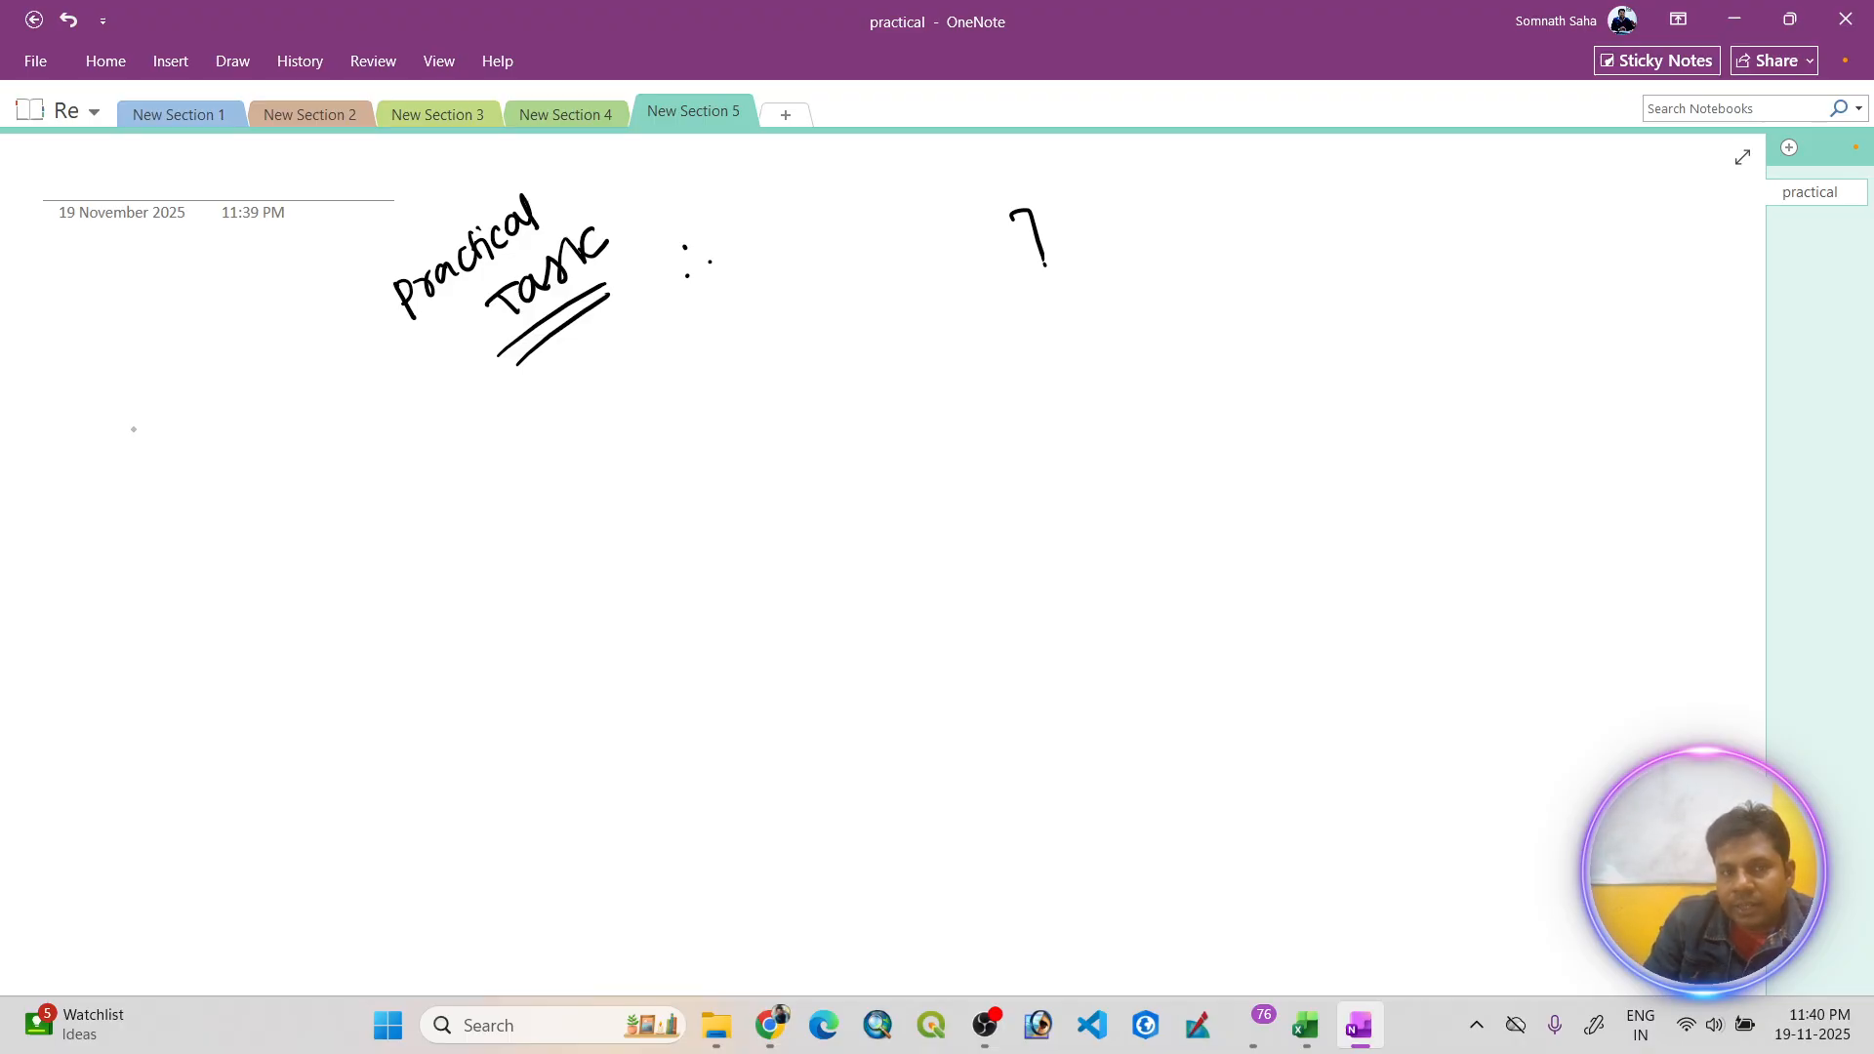
- Draw an irregular closed area outline below the heading and scatter sample point dots inside it
{"action": "mouse_move", "coordinate": [339, 418]}
{"action": "left_mouse_down"}
{"action": "mouse_move", "coordinate": [355, 648]}
{"action": "mouse_move", "coordinate": [473, 696]}
{"action": "left_mouse_up"}
{"action": "mouse_move", "coordinate": [346, 426]}
{"action": "left_mouse_down"}
{"action": "mouse_move", "coordinate": [597, 386]}
{"action": "mouse_move", "coordinate": [683, 619]}
{"action": "mouse_move", "coordinate": [488, 705]}
{"action": "mouse_move", "coordinate": [461, 689]}
{"action": "left_mouse_up"}
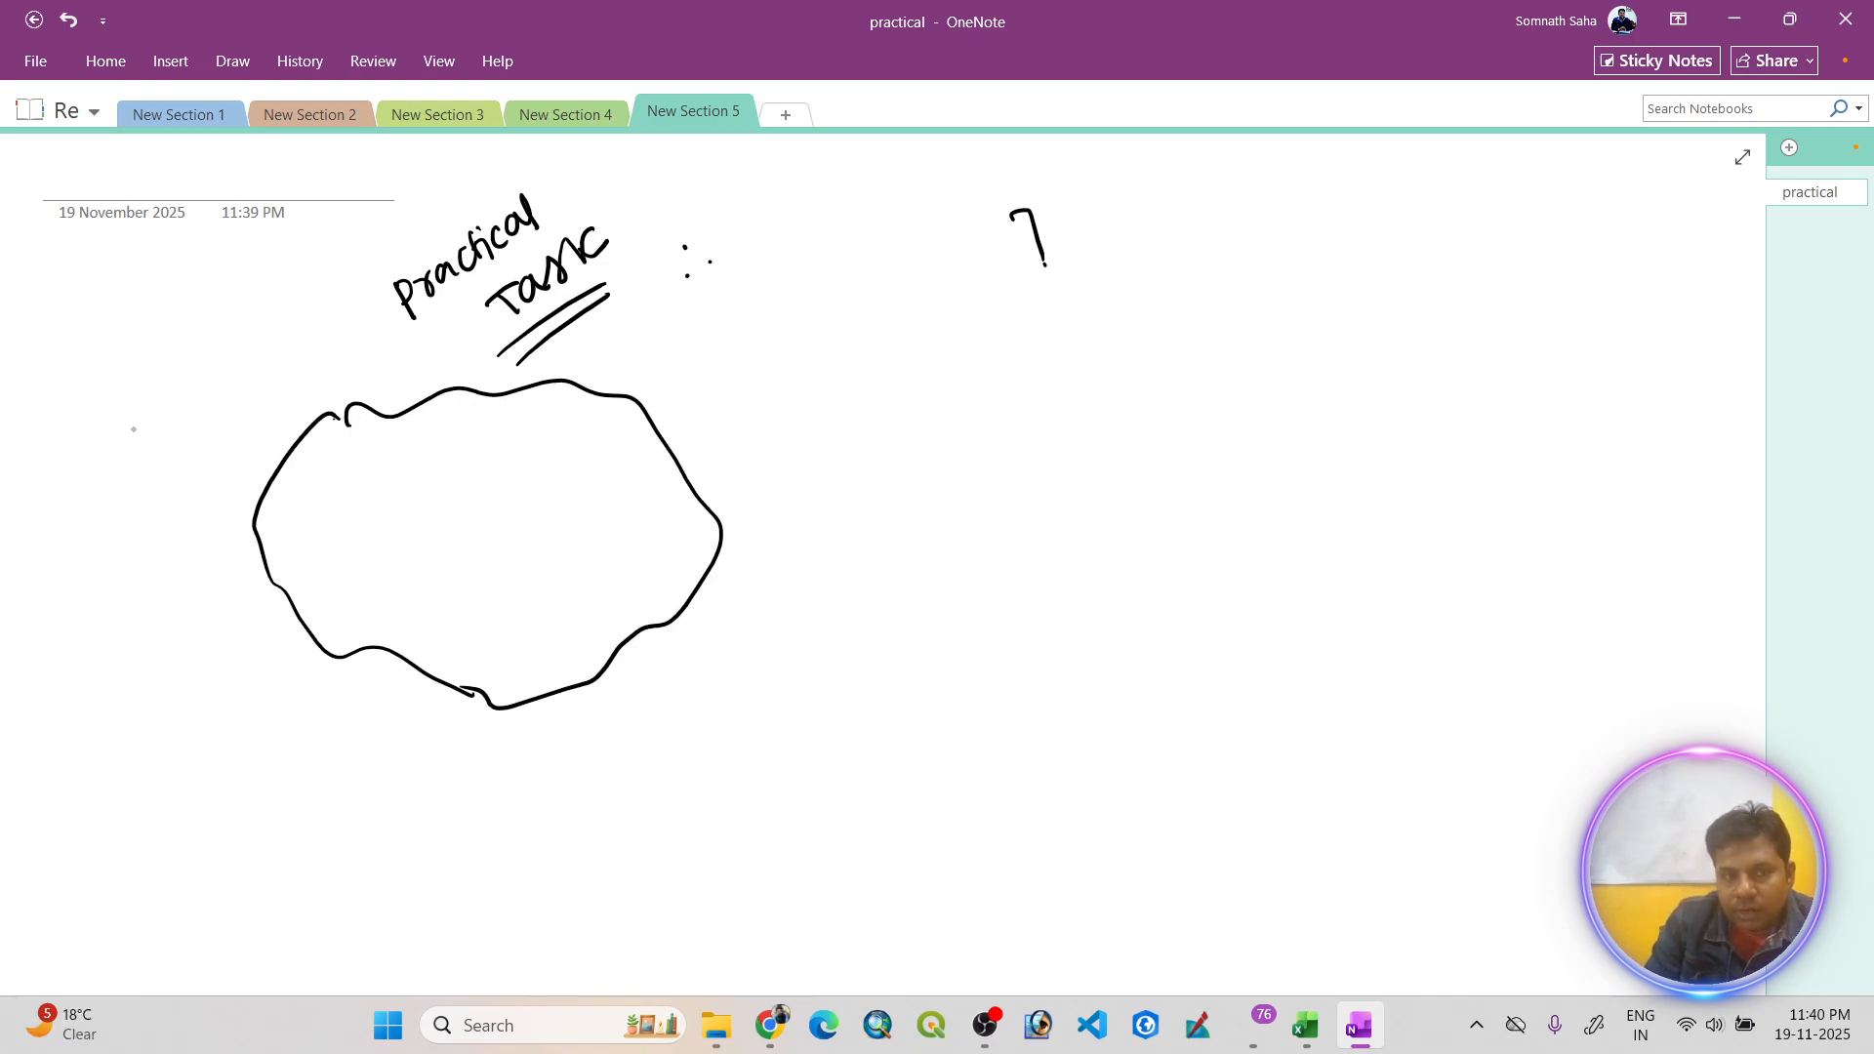
{"action": "left_click_drag", "start_coordinate": [340, 472], "coordinate": [540, 432]}
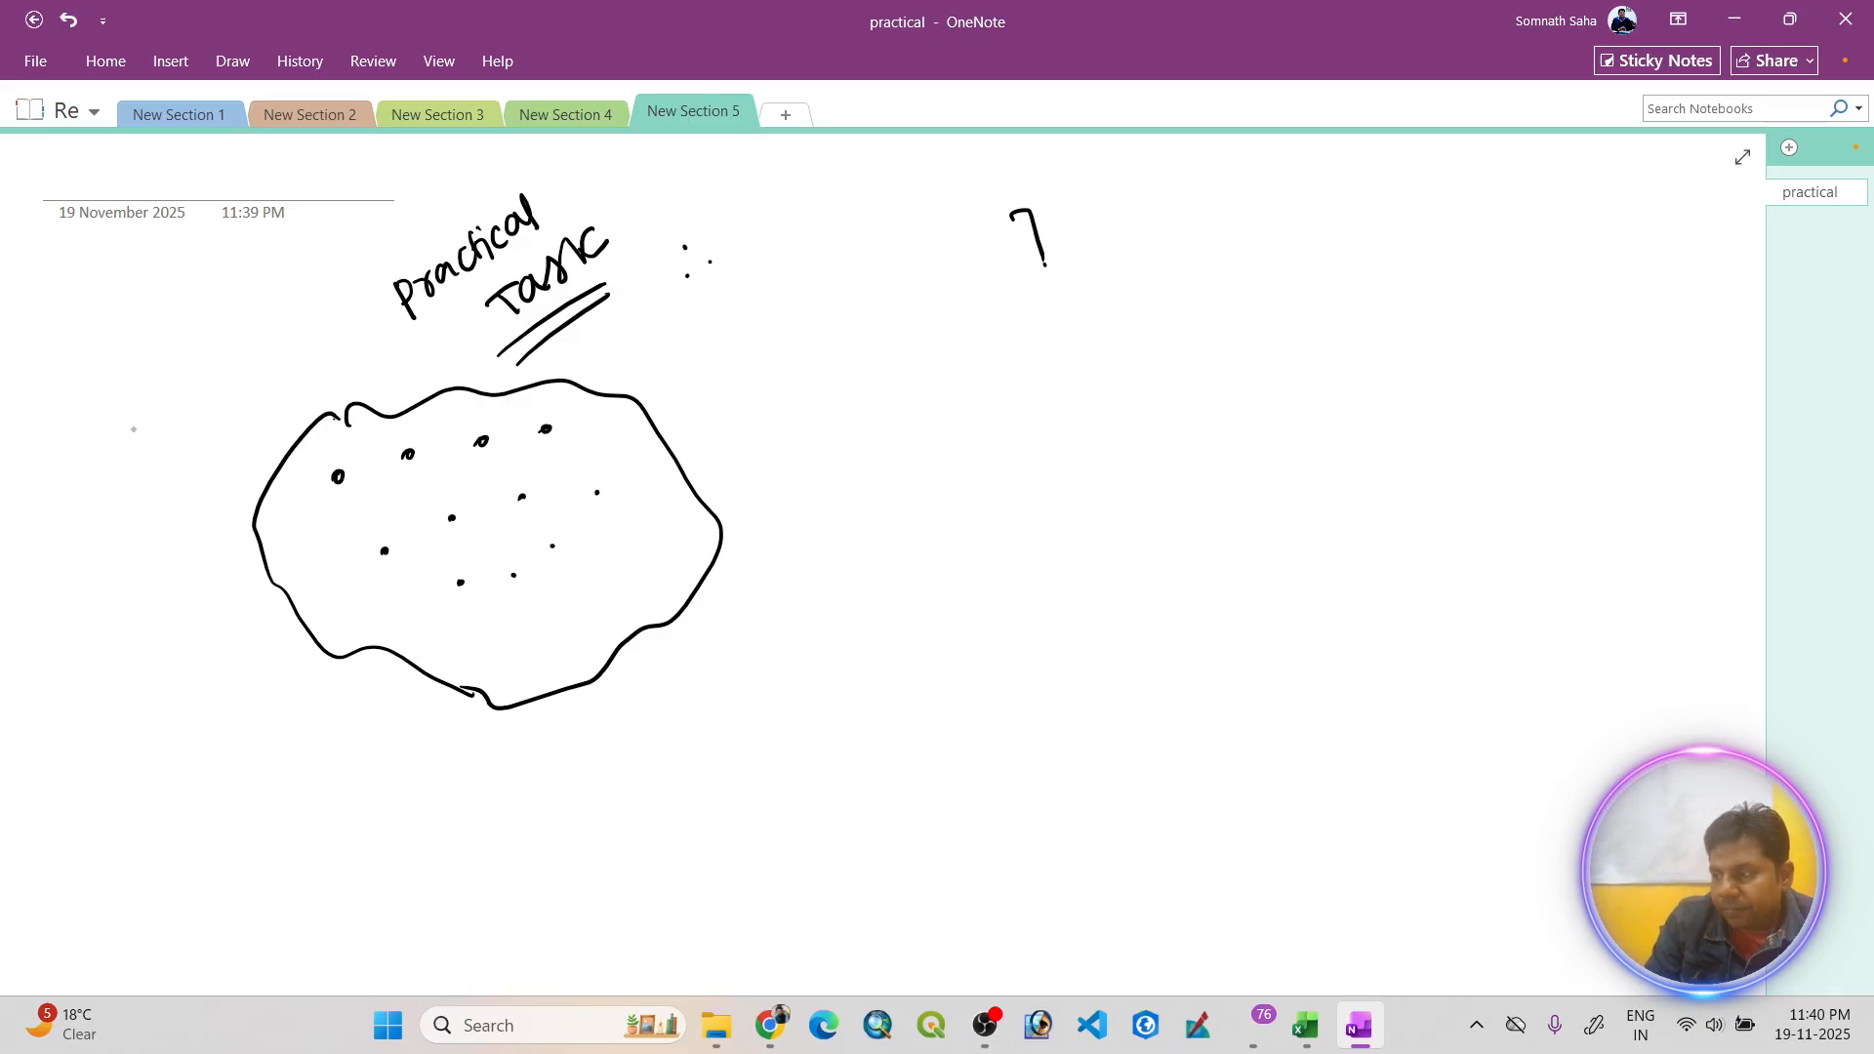
{"action": "left_click", "coordinate": [313, 560]}
{"action": "left_click", "coordinate": [325, 602]}
{"action": "left_click", "coordinate": [393, 630]}
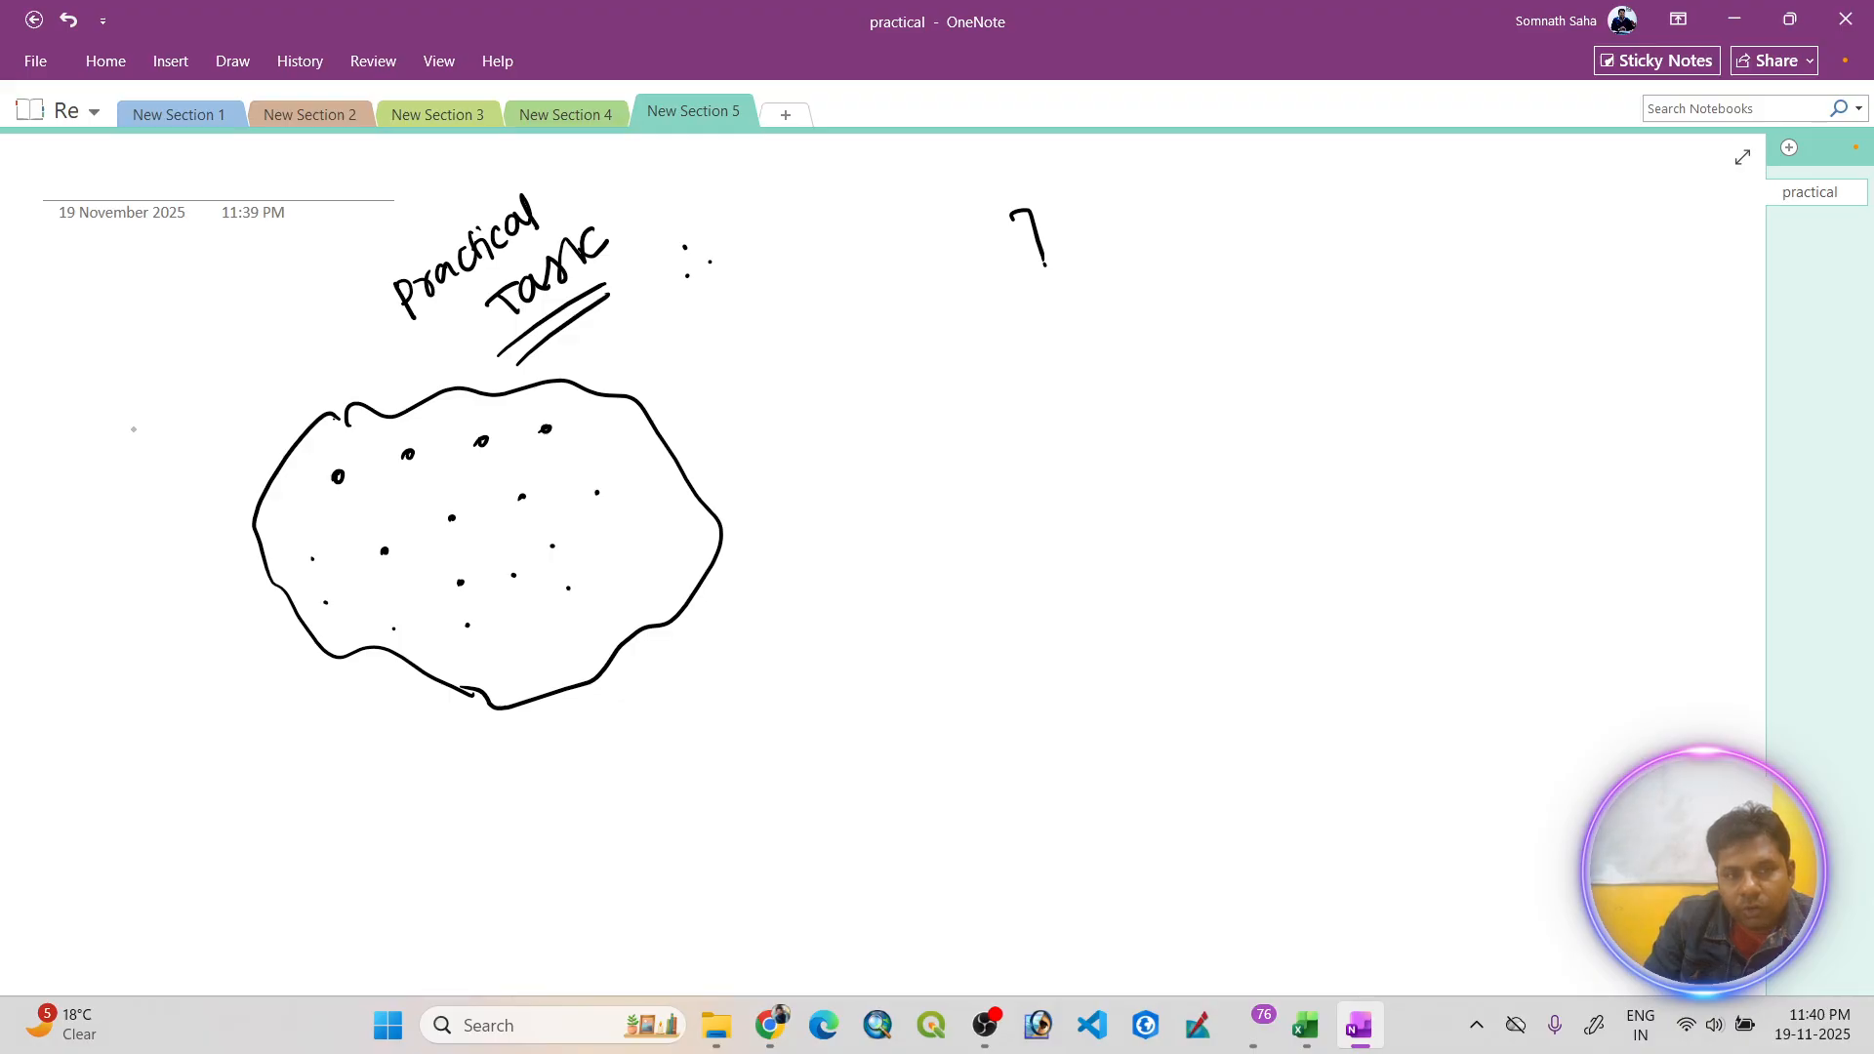
- Label the sample points inside the outline with the letters A through L
{"action": "left_click_drag", "start_coordinate": [344, 490], "coordinate": [351, 507]}
{"action": "left_click_drag", "start_coordinate": [335, 503], "coordinate": [408, 488]}
{"action": "mouse_move", "coordinate": [407, 465]}
{"action": "left_mouse_down"}
{"action": "mouse_move", "coordinate": [409, 488]}
{"action": "mouse_move", "coordinate": [537, 450]}
{"action": "left_mouse_up"}
{"action": "left_click_drag", "start_coordinate": [537, 438], "coordinate": [543, 453]}
{"action": "mouse_move", "coordinate": [540, 444]}
{"action": "left_mouse_down"}
{"action": "mouse_move", "coordinate": [609, 508]}
{"action": "mouse_move", "coordinate": [627, 478]}
{"action": "left_mouse_up"}
{"action": "mouse_move", "coordinate": [611, 496]}
{"action": "left_mouse_down"}
{"action": "mouse_move", "coordinate": [638, 491]}
{"action": "mouse_move", "coordinate": [536, 527]}
{"action": "left_mouse_up"}
{"action": "mouse_move", "coordinate": [530, 508]}
{"action": "left_mouse_down"}
{"action": "mouse_move", "coordinate": [547, 501]}
{"action": "mouse_move", "coordinate": [426, 572]}
{"action": "left_mouse_up"}
{"action": "mouse_move", "coordinate": [406, 566]}
{"action": "left_mouse_down"}
{"action": "mouse_move", "coordinate": [433, 560]}
{"action": "mouse_move", "coordinate": [475, 602]}
{"action": "mouse_move", "coordinate": [561, 573]}
{"action": "left_mouse_up"}
{"action": "mouse_move", "coordinate": [574, 549]}
{"action": "left_mouse_down"}
{"action": "mouse_move", "coordinate": [562, 561]}
{"action": "mouse_move", "coordinate": [607, 574]}
{"action": "left_mouse_up"}
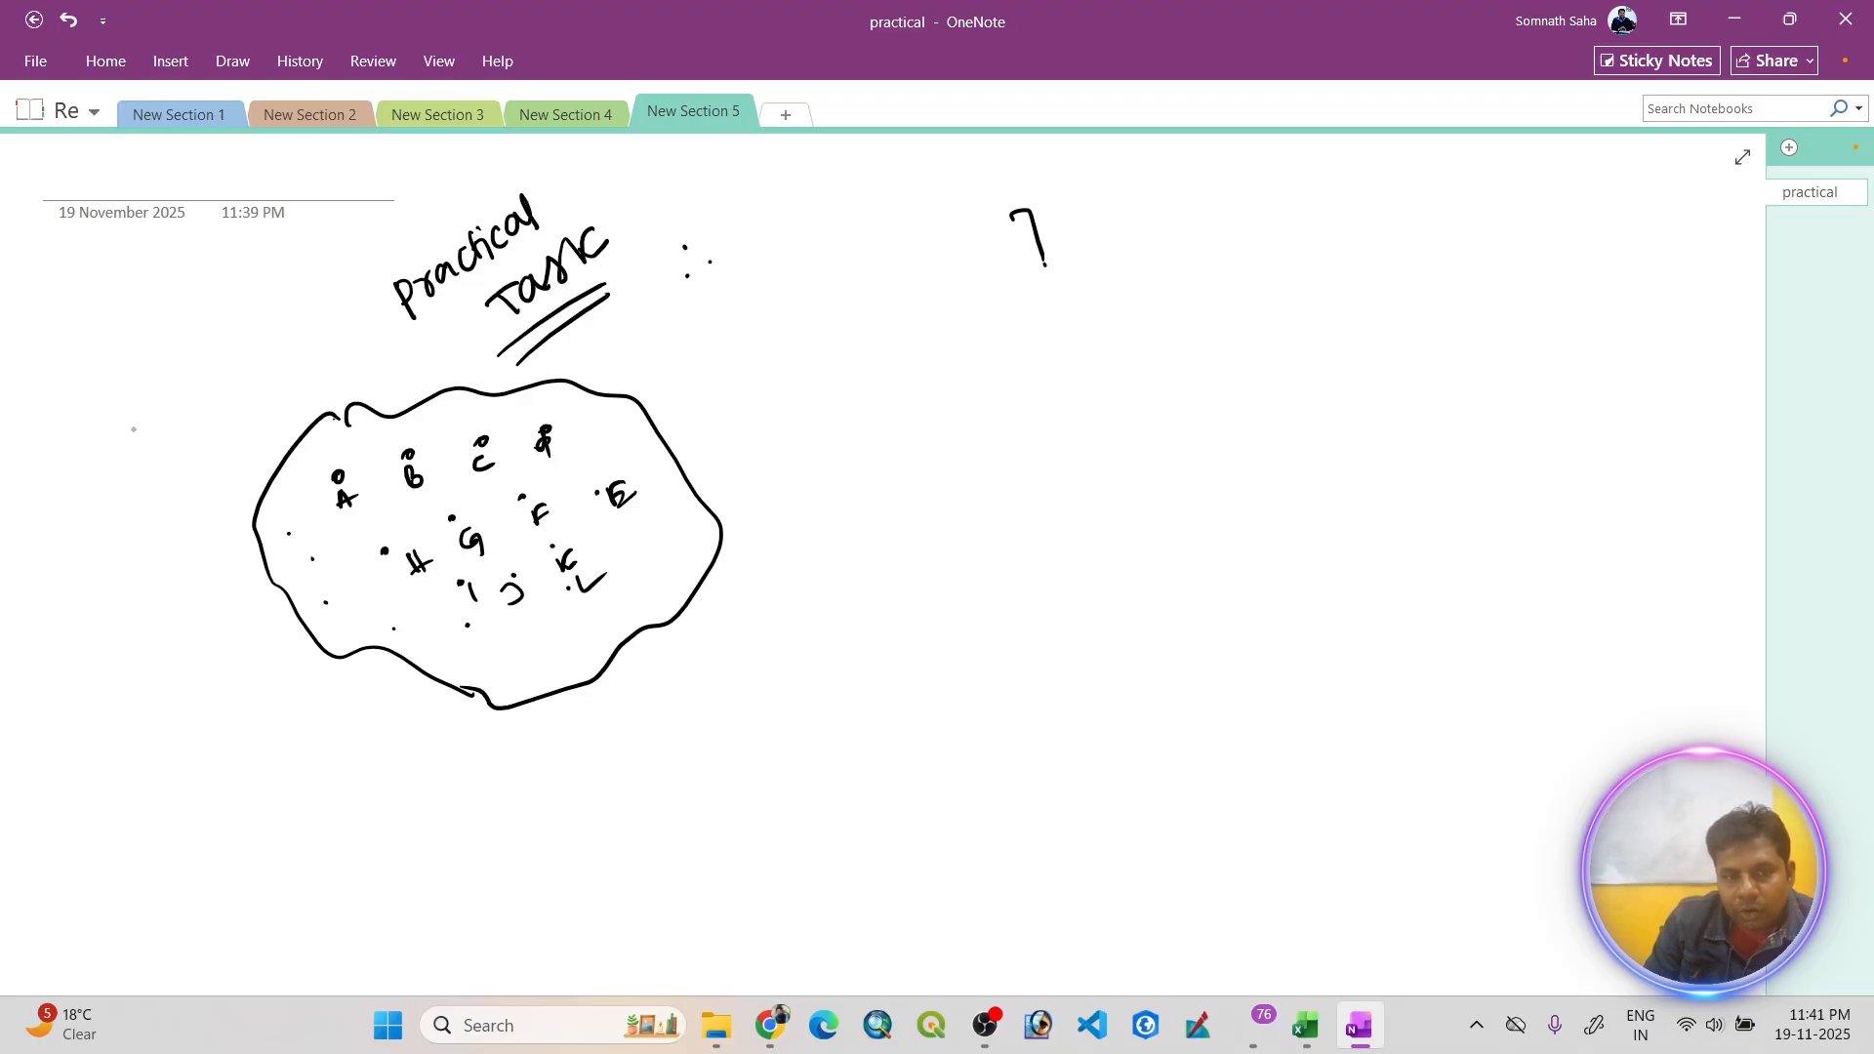
- Draw a leader line from the outline and annotate it "AOI: A Area" with the underlined note "Bir/Burd" above
{"action": "left_click_drag", "start_coordinate": [410, 675], "coordinate": [316, 835]}
{"action": "left_click_drag", "start_coordinate": [325, 803], "coordinate": [334, 816]}
{"action": "mouse_move", "coordinate": [350, 805]}
{"action": "left_mouse_down"}
{"action": "mouse_move", "coordinate": [341, 822]}
{"action": "mouse_move", "coordinate": [359, 808]}
{"action": "left_mouse_up"}
{"action": "mouse_move", "coordinate": [364, 799]}
{"action": "left_mouse_down"}
{"action": "mouse_move", "coordinate": [374, 826]}
{"action": "mouse_move", "coordinate": [479, 807]}
{"action": "mouse_move", "coordinate": [537, 769]}
{"action": "left_mouse_up"}
{"action": "mouse_move", "coordinate": [541, 761]}
{"action": "left_mouse_down"}
{"action": "mouse_move", "coordinate": [549, 776]}
{"action": "mouse_move", "coordinate": [572, 750]}
{"action": "mouse_move", "coordinate": [603, 758]}
{"action": "left_mouse_up"}
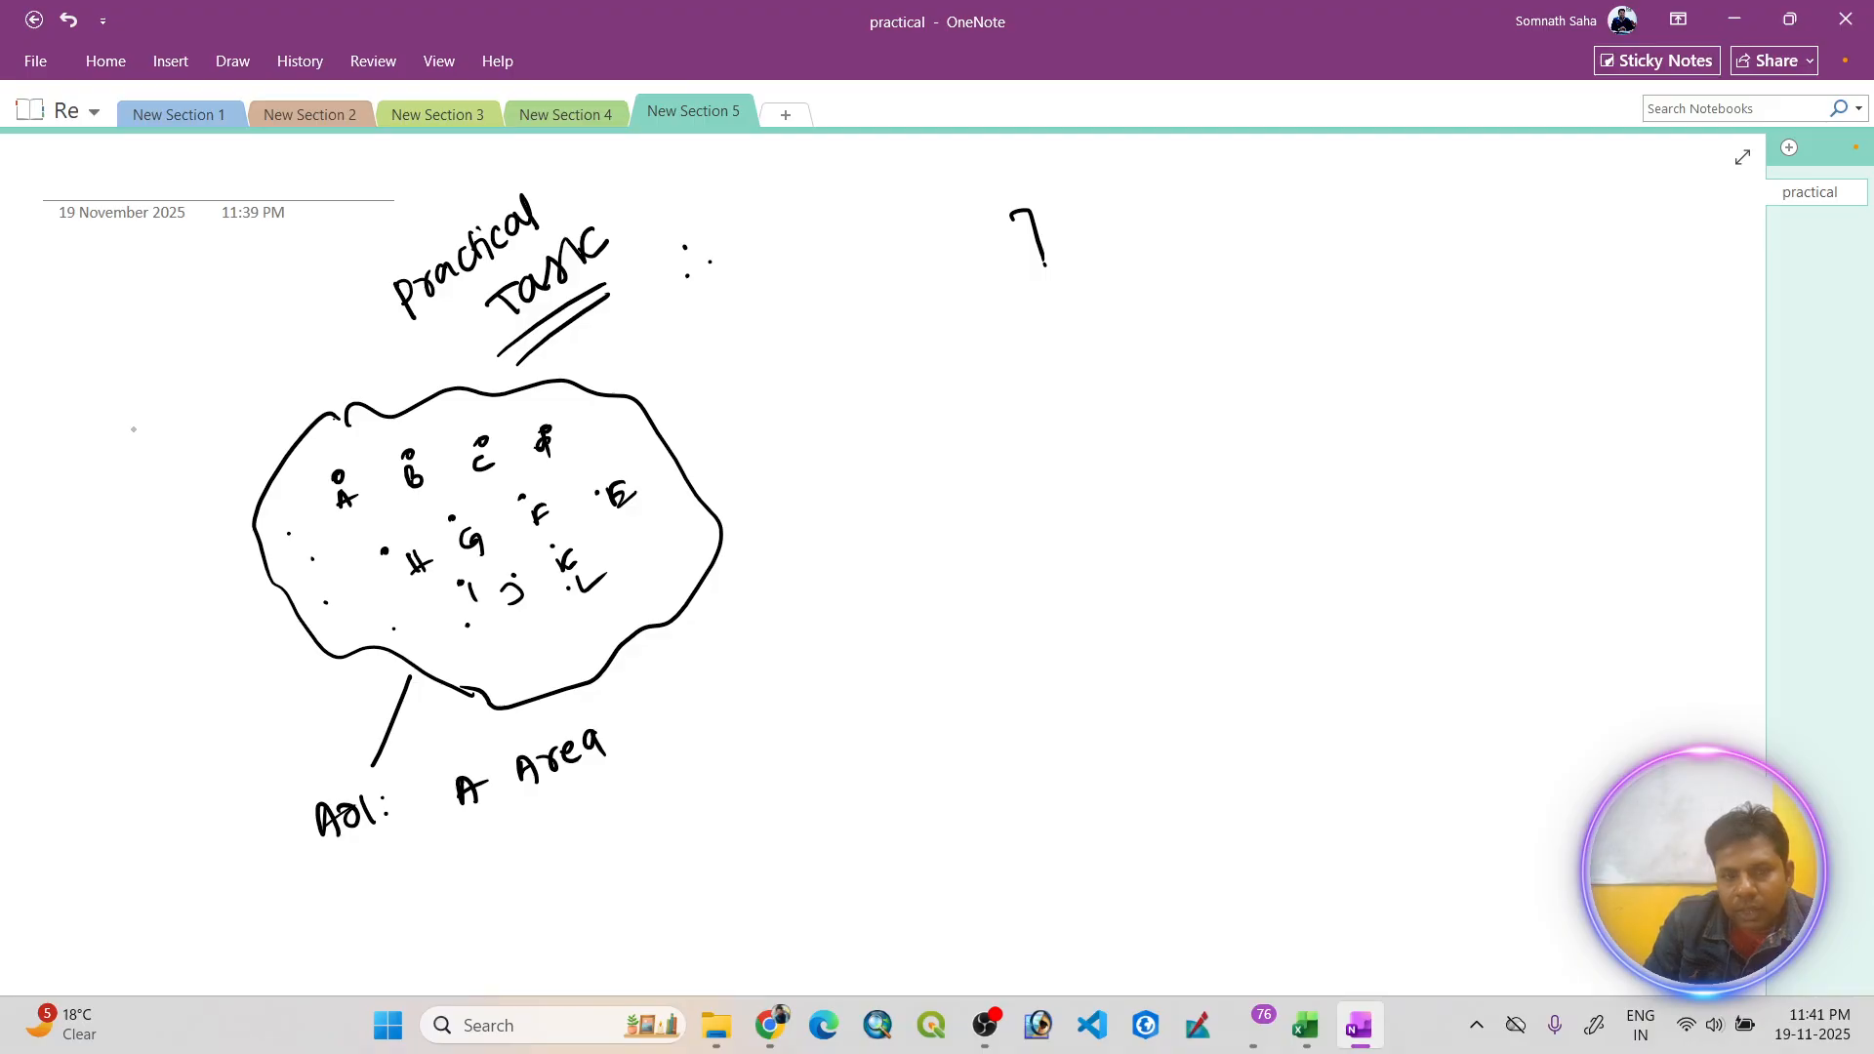
{"action": "mouse_move", "coordinate": [426, 771]}
{"action": "left_mouse_down"}
{"action": "mouse_move", "coordinate": [485, 741]}
{"action": "mouse_move", "coordinate": [423, 743]}
{"action": "mouse_move", "coordinate": [522, 725]}
{"action": "left_mouse_up"}
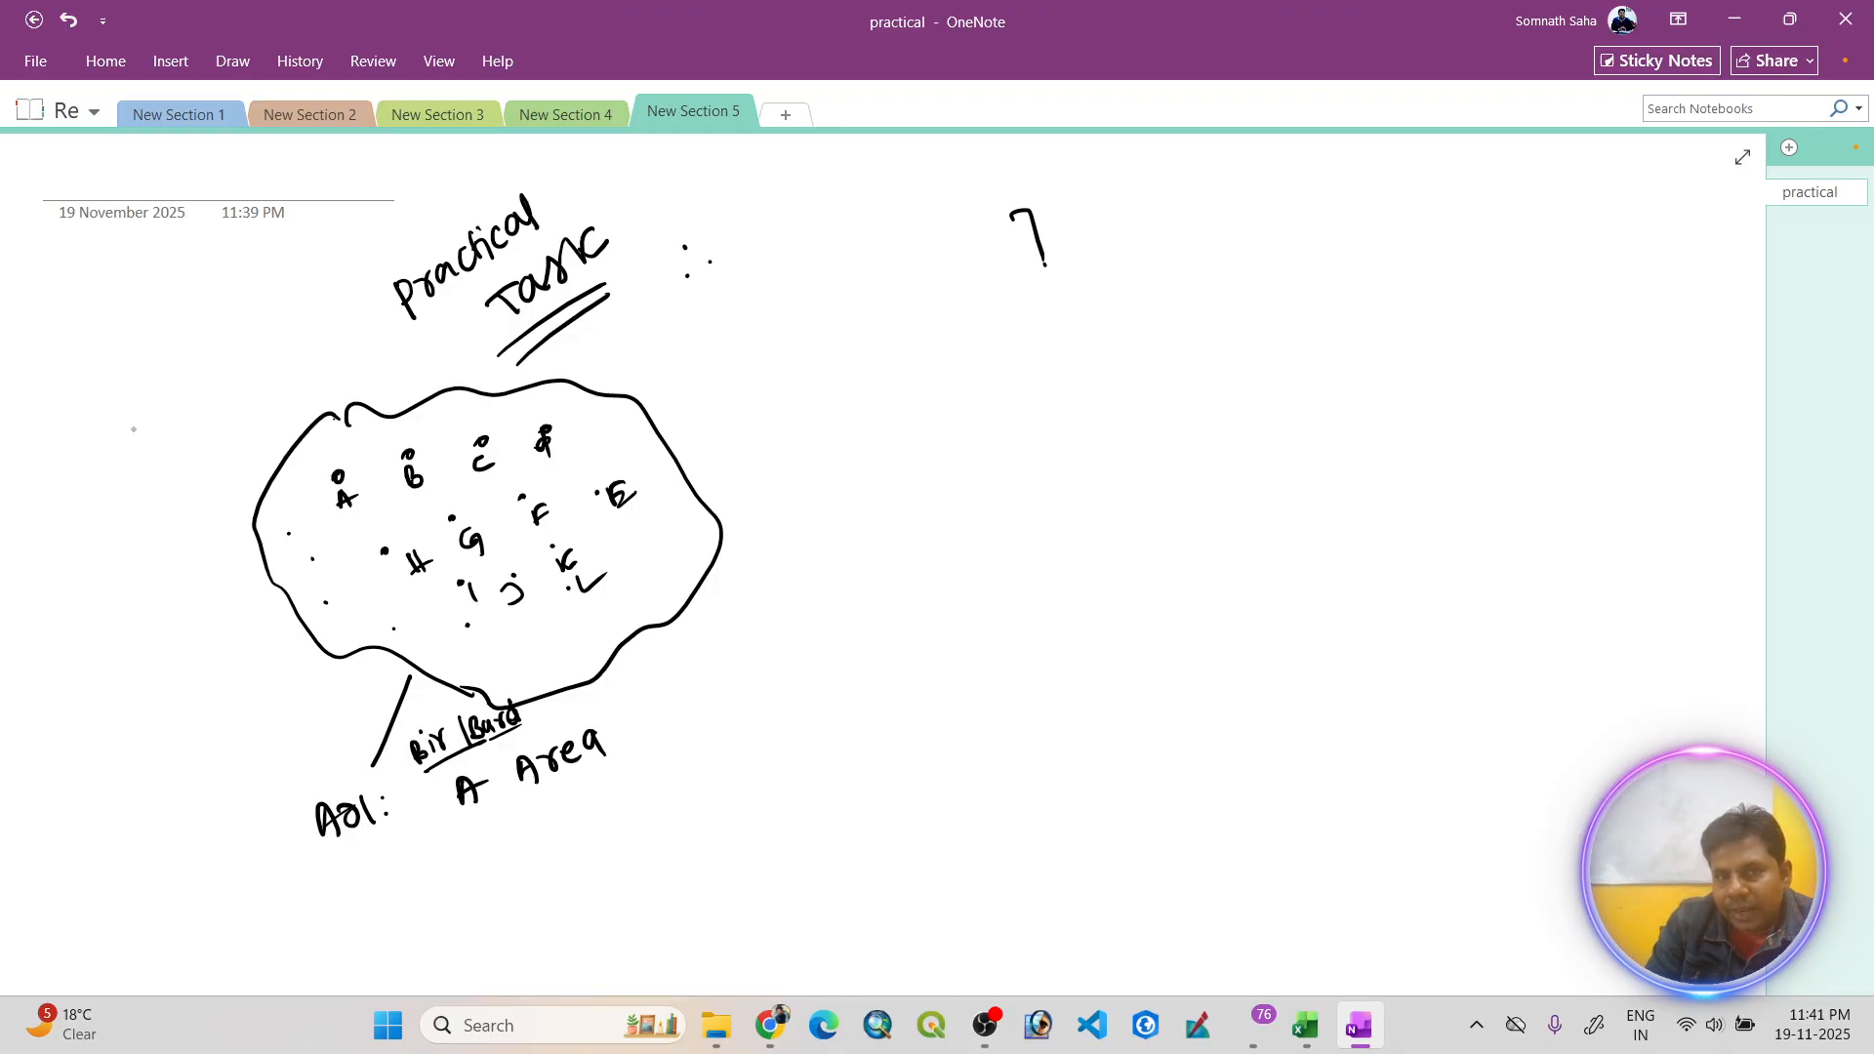
- Draw a large table frame beside the area sketch and divide it with five horizontal row lines
{"action": "mouse_move", "coordinate": [803, 249]}
{"action": "left_mouse_down"}
{"action": "mouse_move", "coordinate": [867, 767]}
{"action": "mouse_move", "coordinate": [1525, 669]}
{"action": "left_mouse_up"}
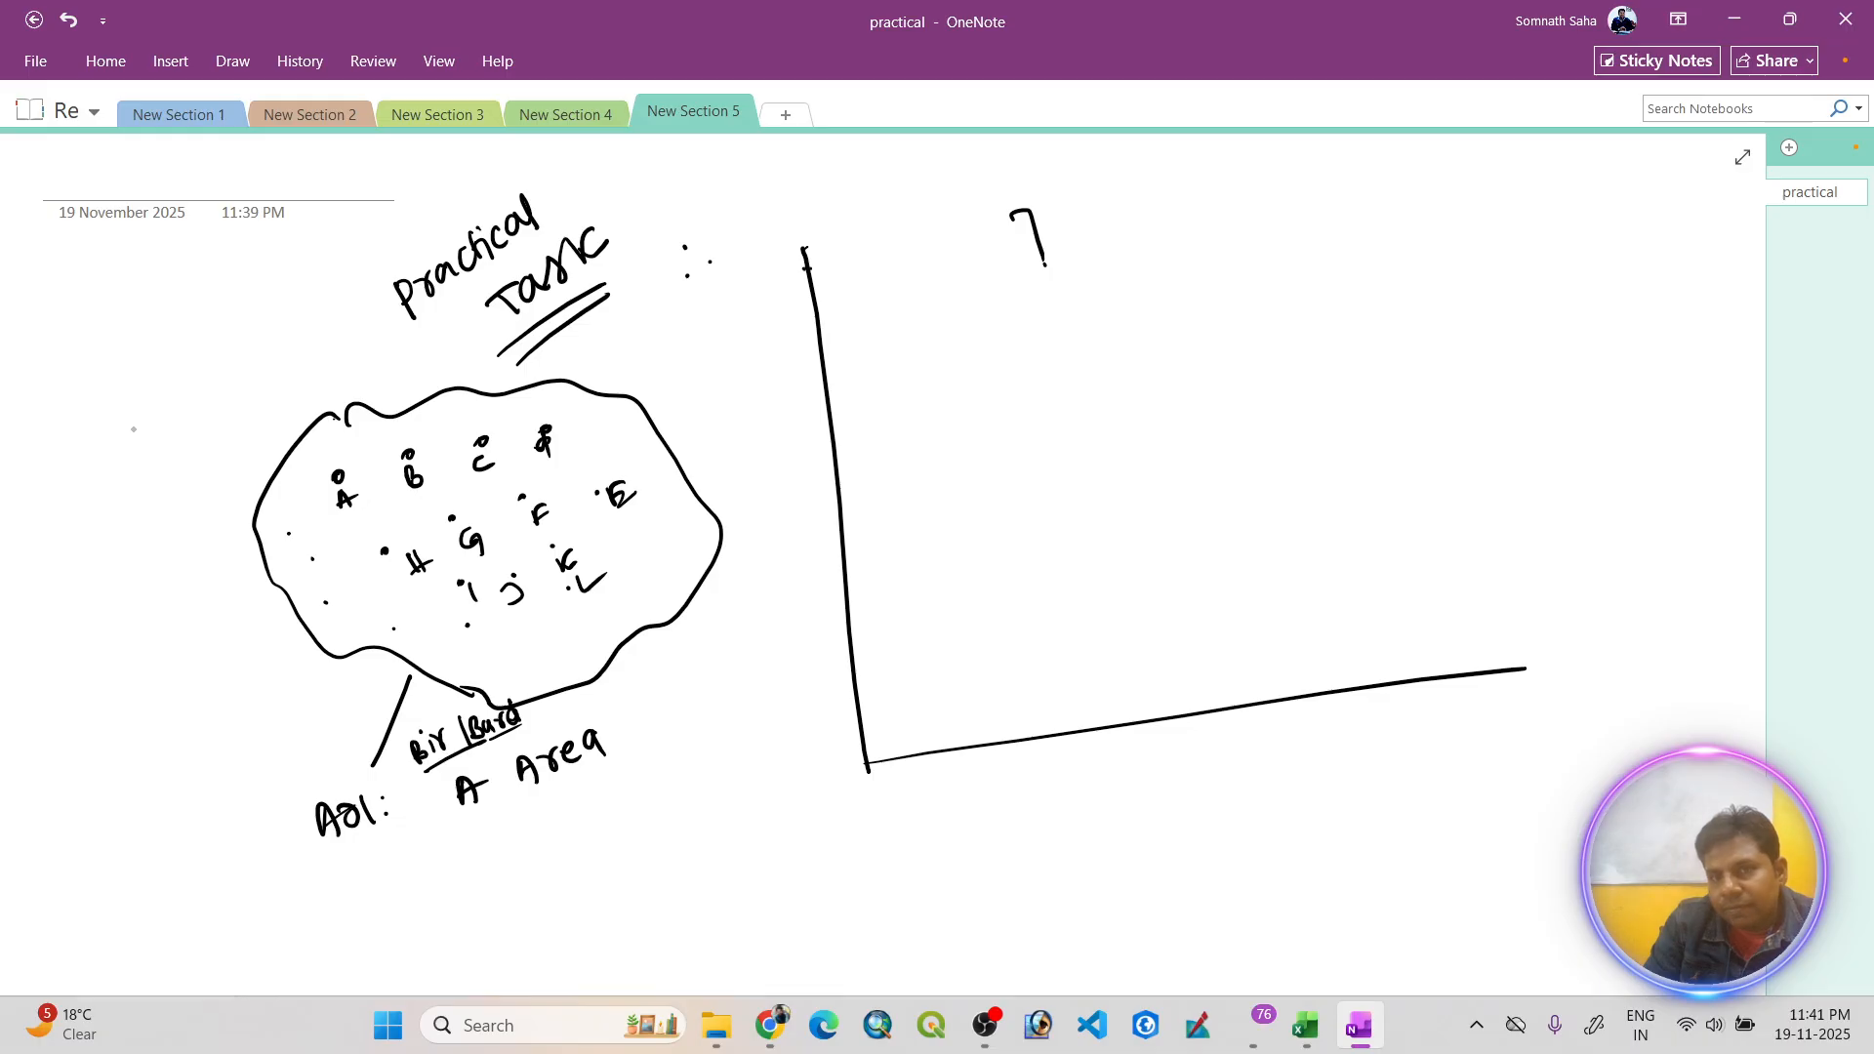
{"action": "mouse_move", "coordinate": [805, 268]}
{"action": "left_mouse_down"}
{"action": "mouse_move", "coordinate": [1489, 192]}
{"action": "mouse_move", "coordinate": [1562, 641]}
{"action": "mouse_move", "coordinate": [1508, 665]}
{"action": "left_mouse_up"}
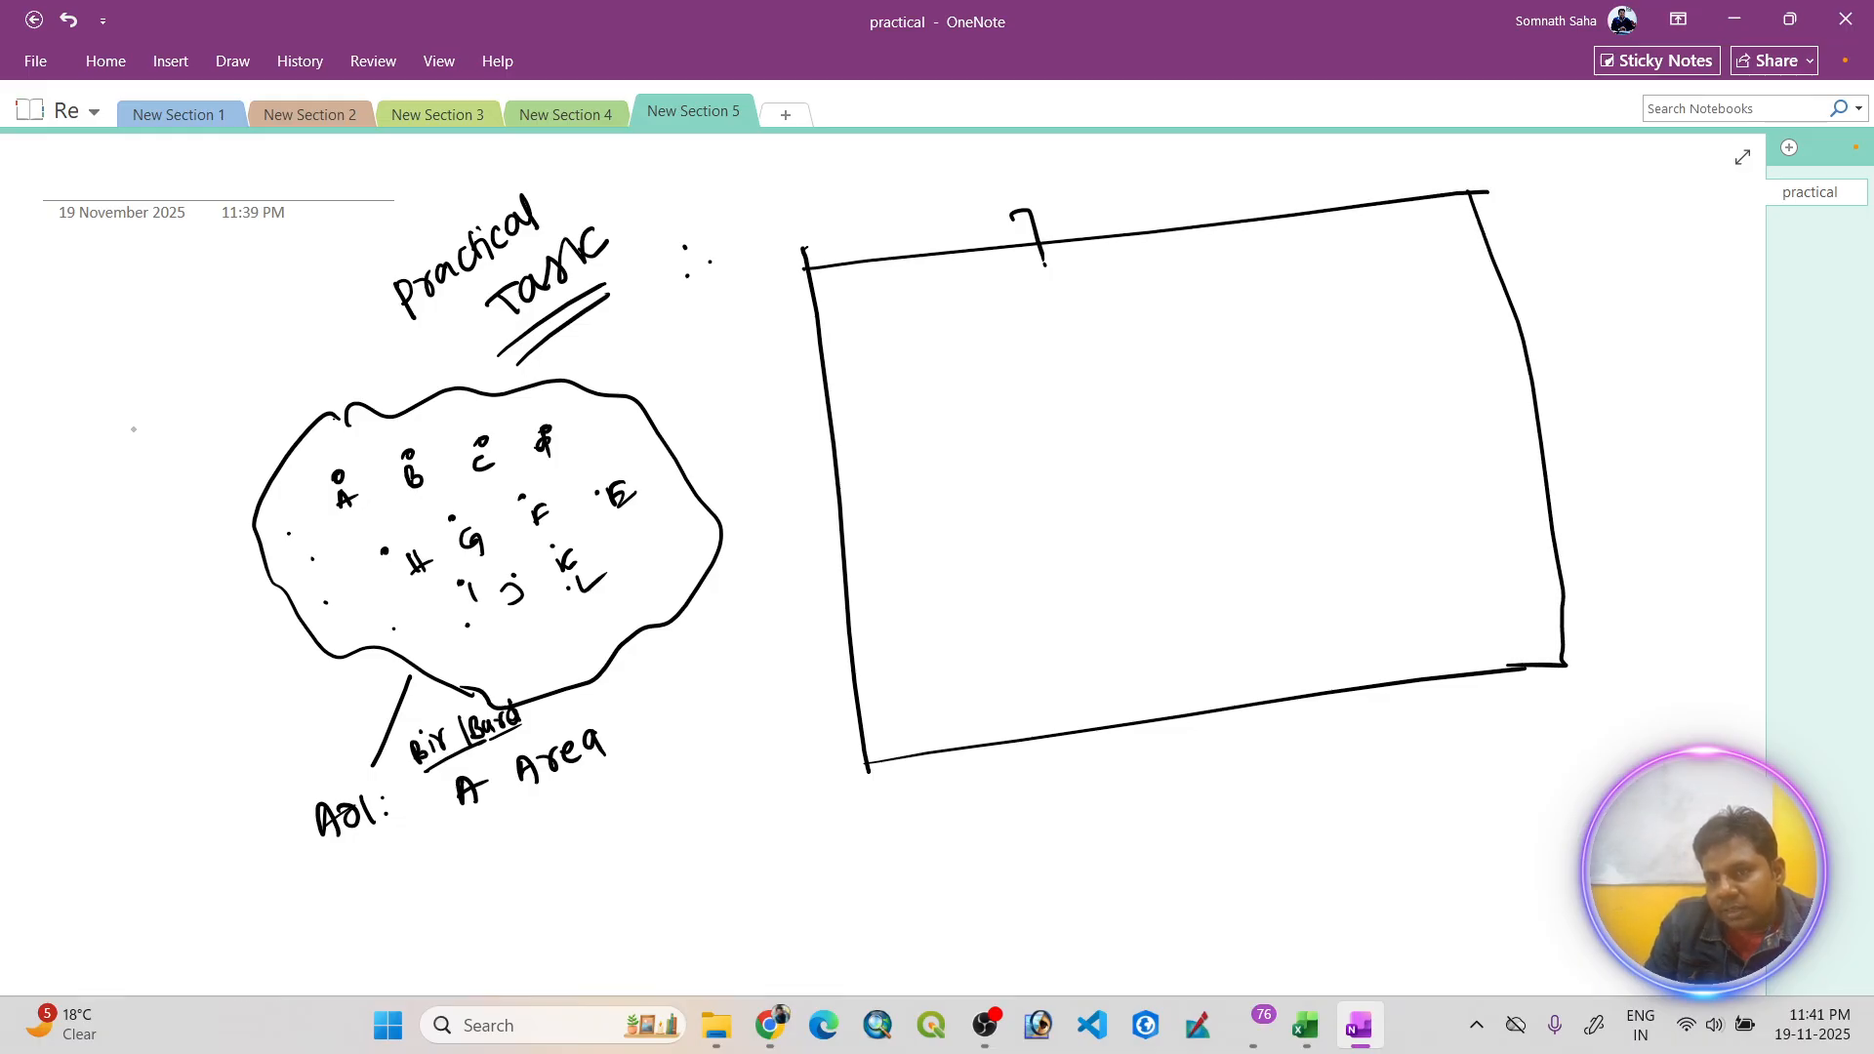
{"action": "left_click_drag", "start_coordinate": [826, 352], "coordinate": [1425, 236]}
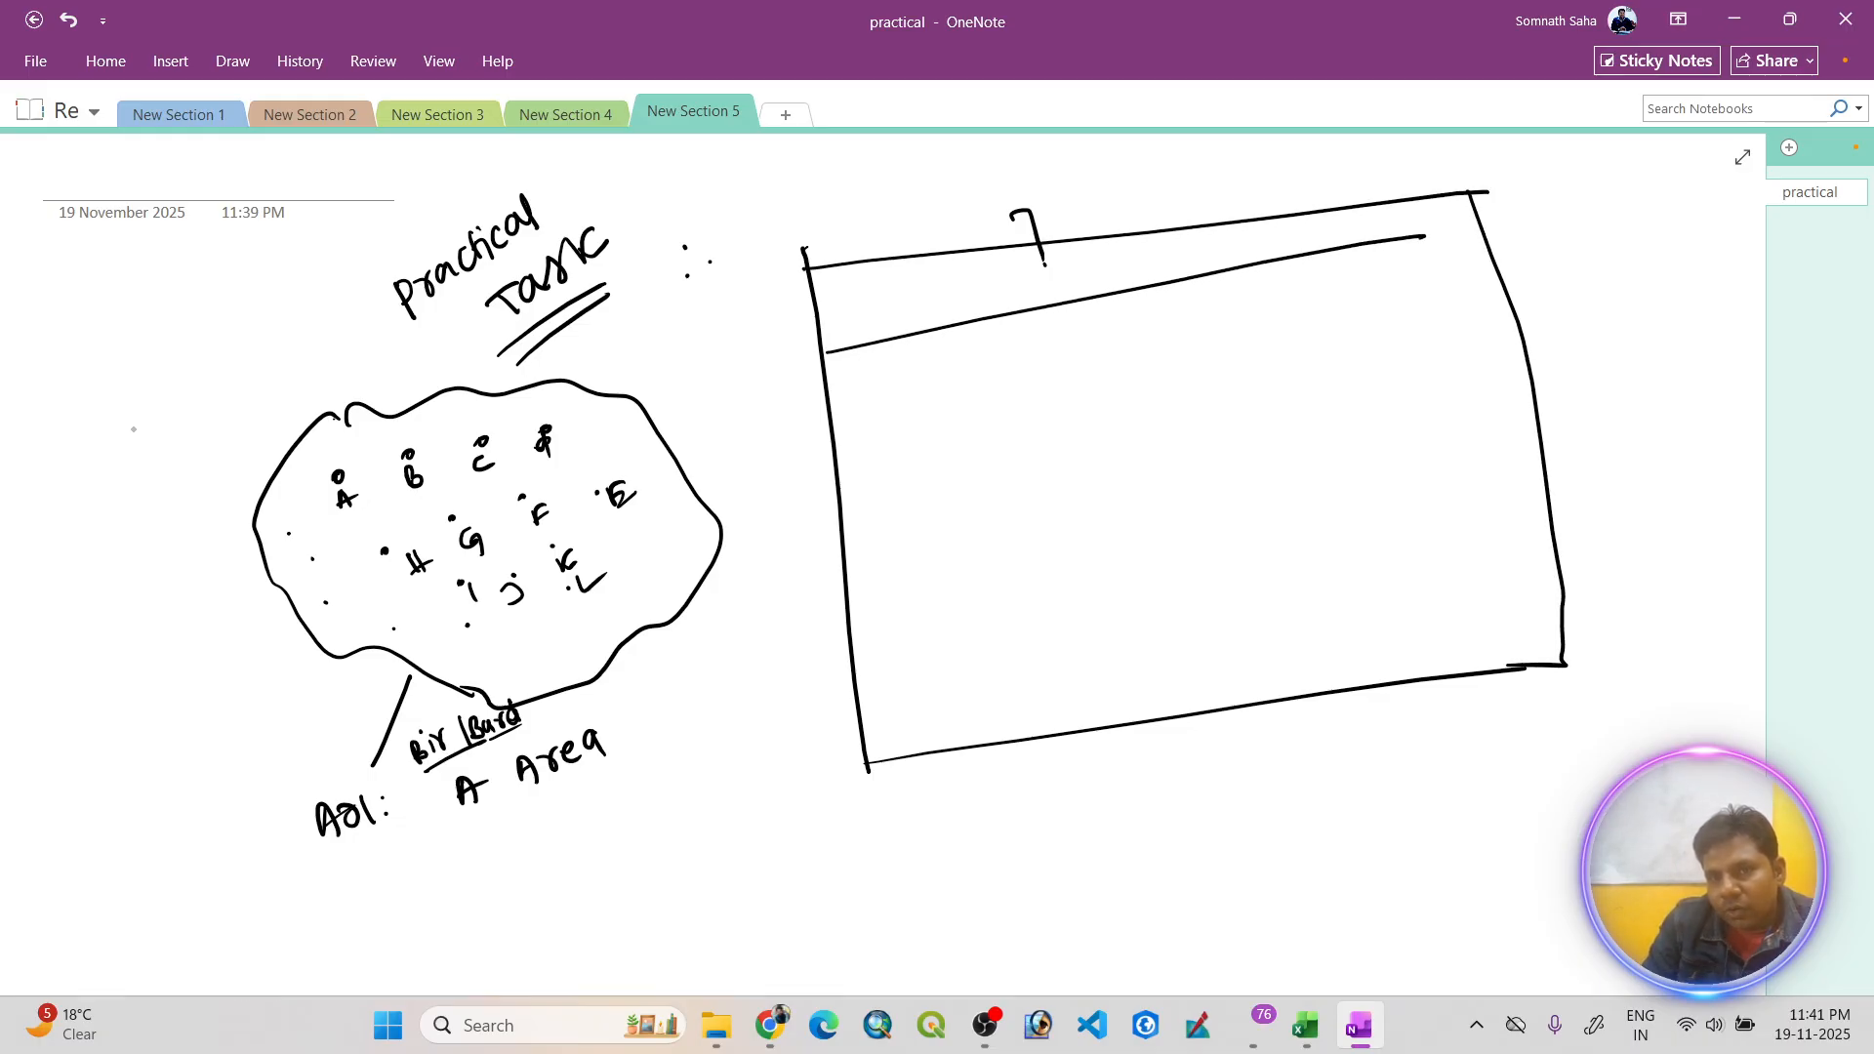
{"action": "left_click_drag", "start_coordinate": [813, 418], "coordinate": [1418, 330]}
{"action": "left_click_drag", "start_coordinate": [840, 489], "coordinate": [1498, 409]}
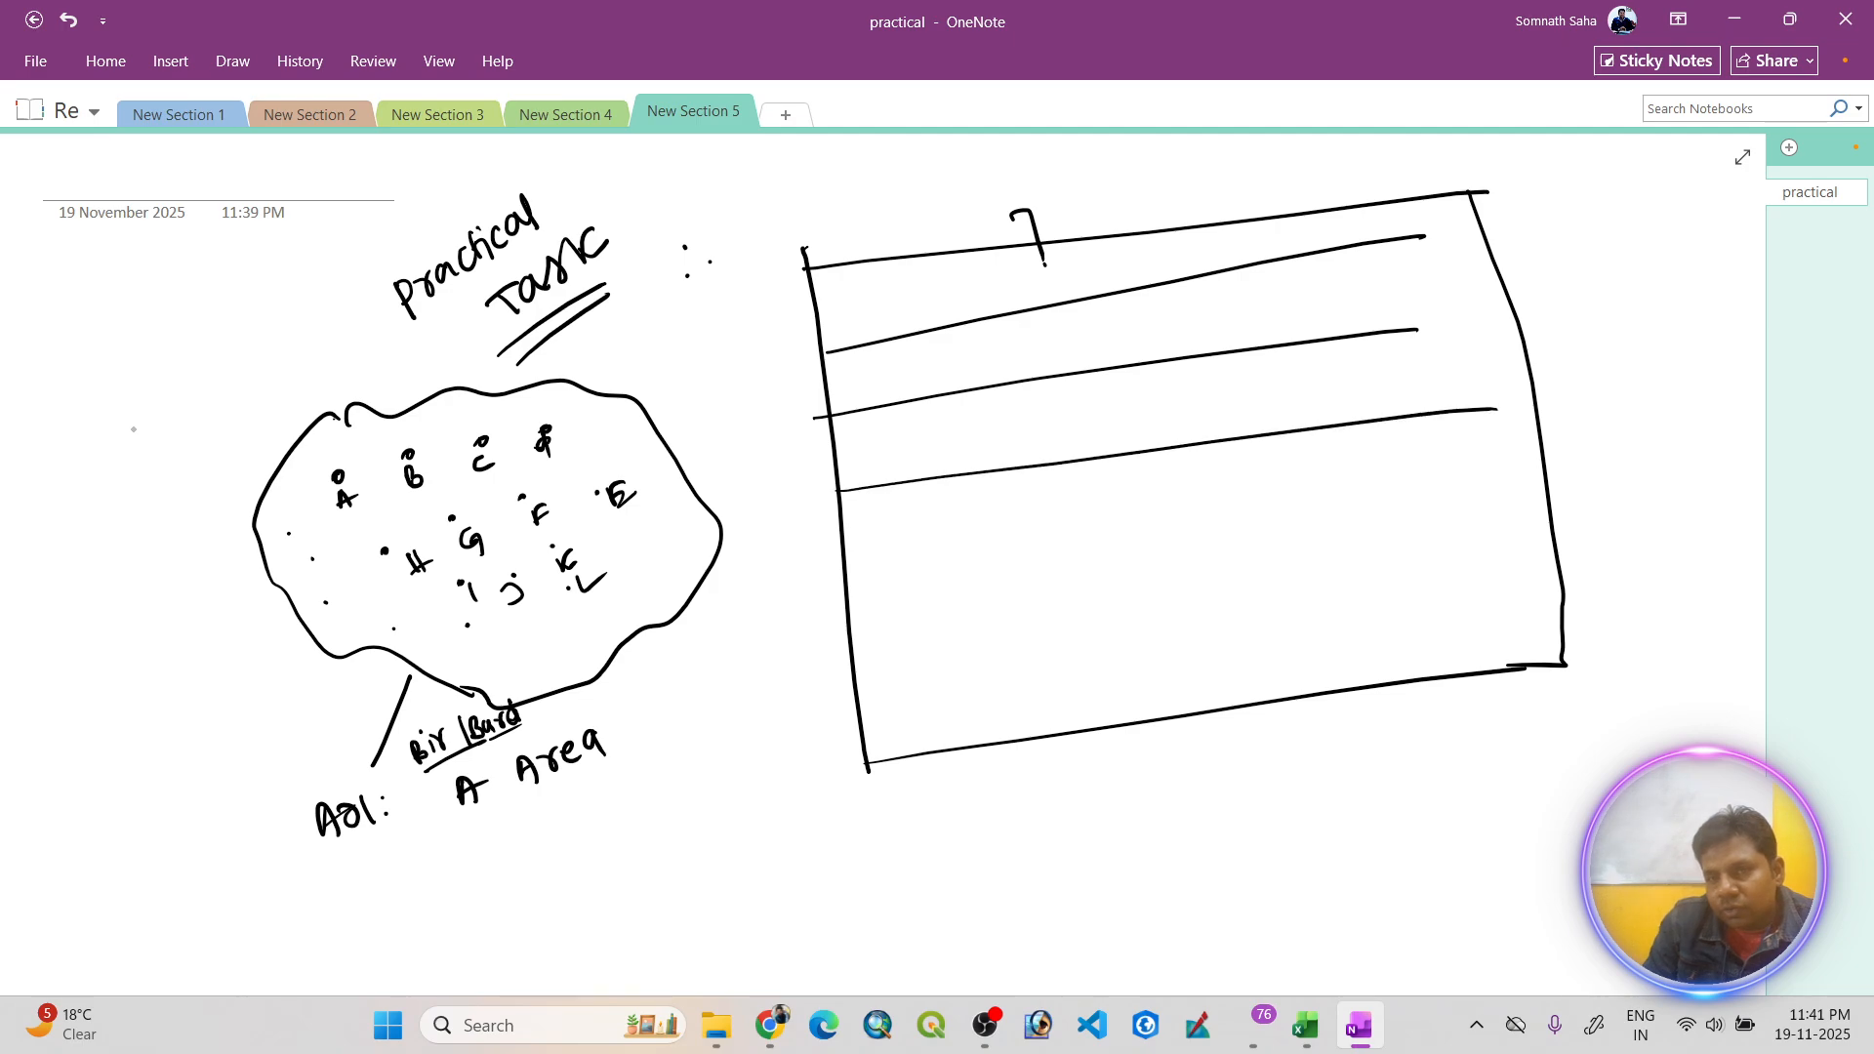
{"action": "left_click_drag", "start_coordinate": [845, 571], "coordinate": [1511, 486]}
{"action": "left_click_drag", "start_coordinate": [851, 664], "coordinate": [1488, 568]}
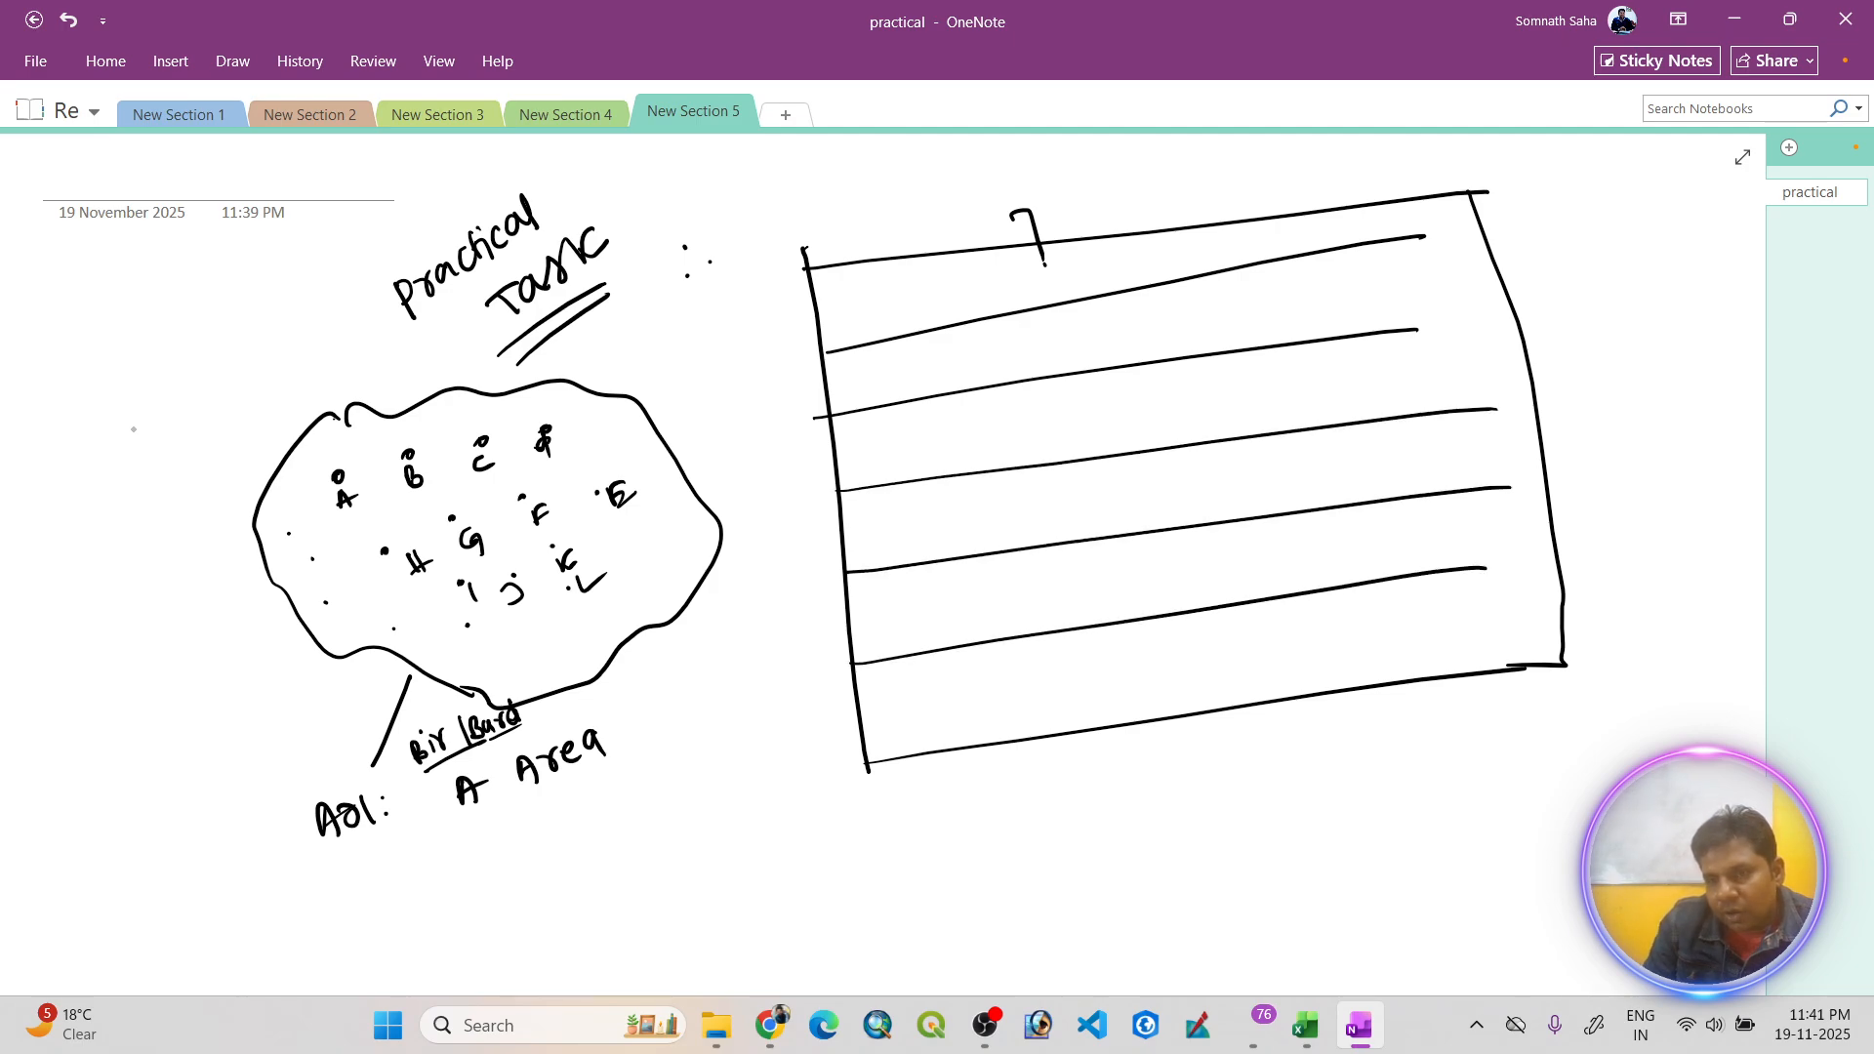
- Divide the table into six columns with five vertical lines
{"action": "left_click_drag", "start_coordinate": [921, 256], "coordinate": [1021, 747]}
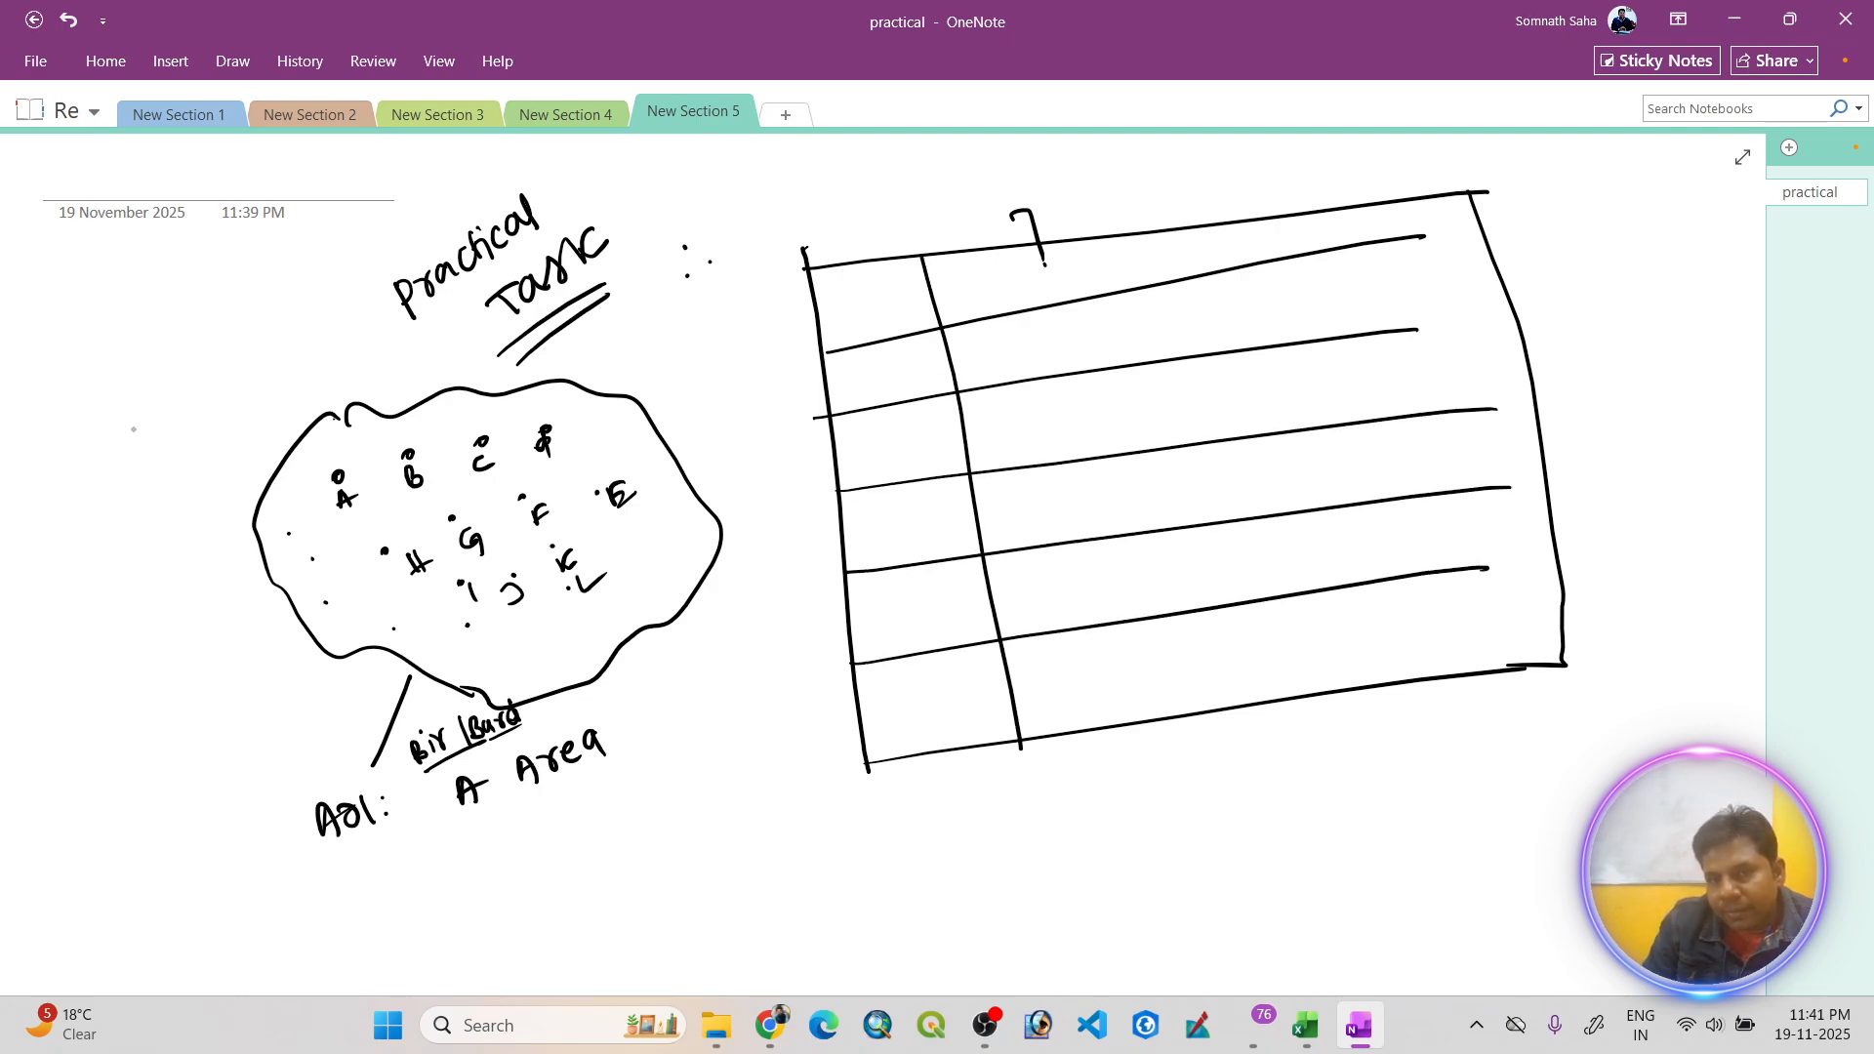
{"action": "left_click_drag", "start_coordinate": [1043, 264], "coordinate": [1115, 701]}
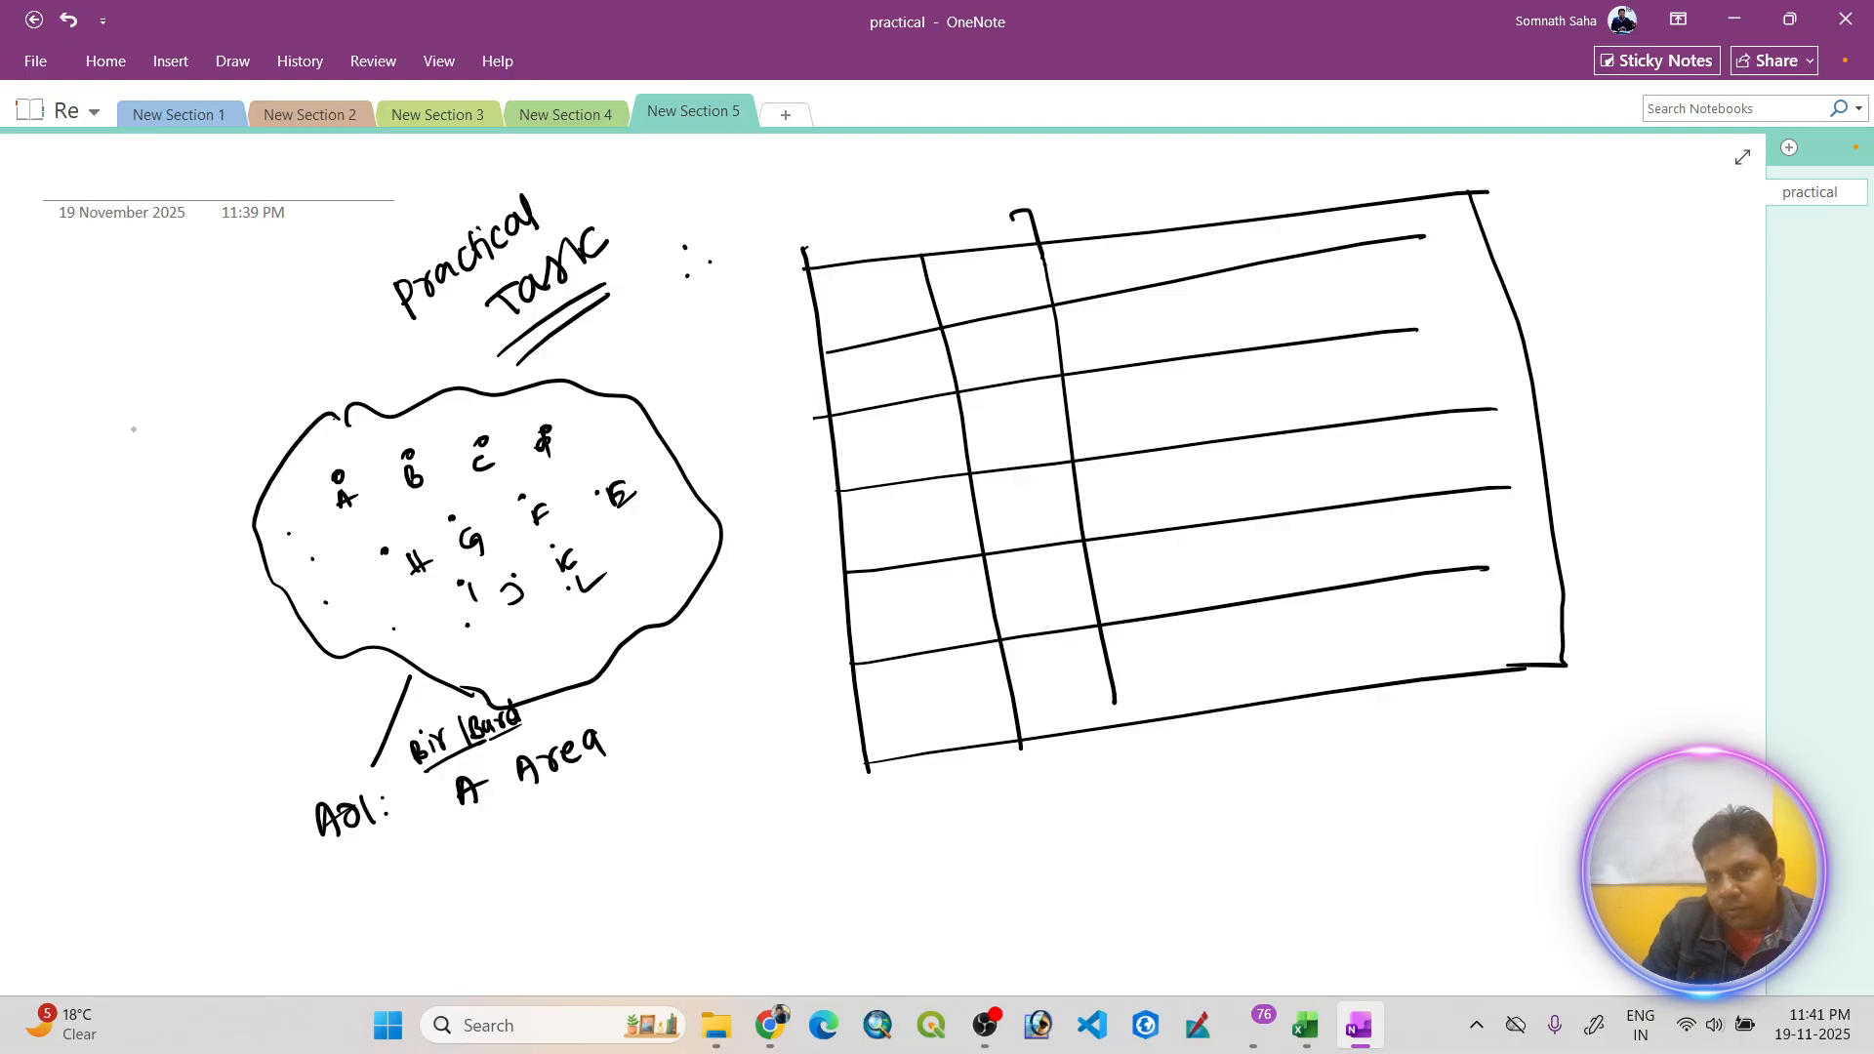
{"action": "left_click_drag", "start_coordinate": [1132, 234], "coordinate": [1228, 693]}
{"action": "left_click_drag", "start_coordinate": [1253, 219], "coordinate": [1382, 695]}
{"action": "left_click_drag", "start_coordinate": [1397, 202], "coordinate": [1511, 678]}
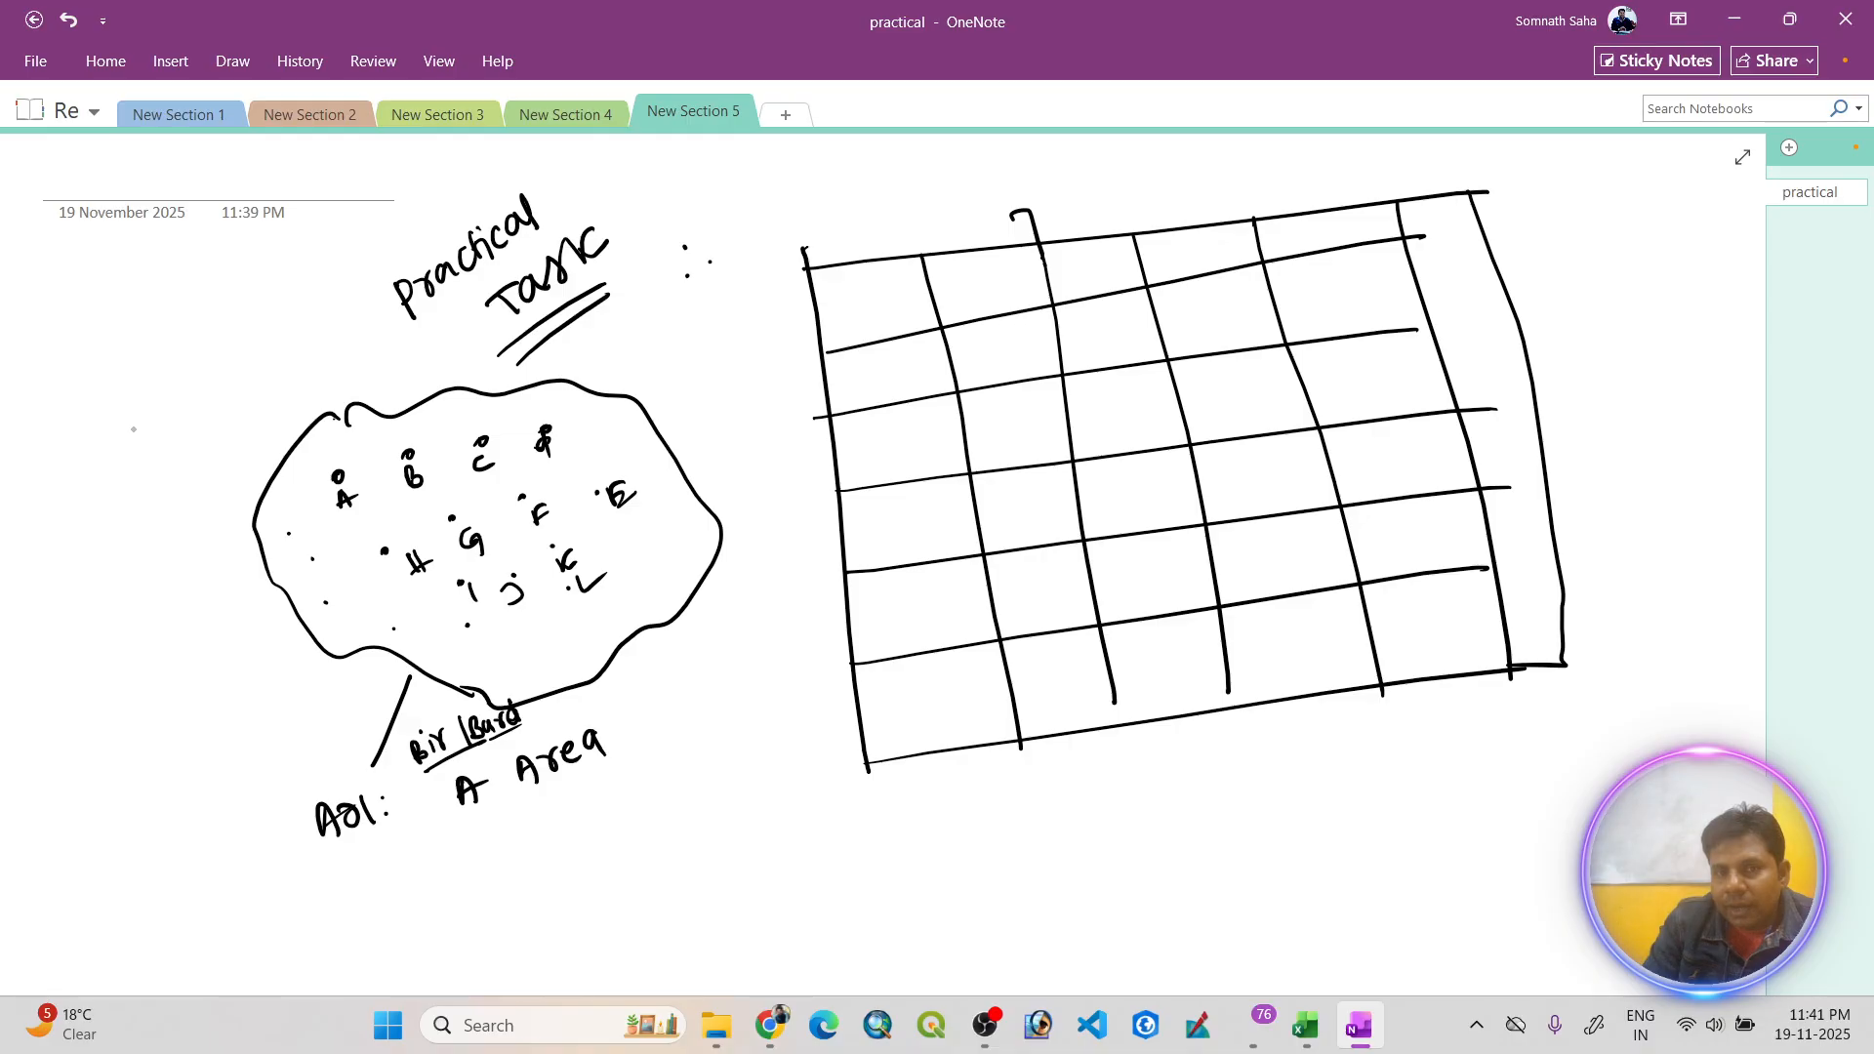
- Write the table's column headings SL, Lat, Long, PH, TDS and Cal
{"action": "left_click_drag", "start_coordinate": [845, 286], "coordinate": [831, 322]}
{"action": "mouse_move", "coordinate": [859, 284]}
{"action": "left_mouse_down"}
{"action": "mouse_move", "coordinate": [856, 314]}
{"action": "mouse_move", "coordinate": [1015, 290]}
{"action": "left_mouse_up"}
{"action": "mouse_move", "coordinate": [995, 280]}
{"action": "left_mouse_down"}
{"action": "mouse_move", "coordinate": [1079, 274]}
{"action": "mouse_move", "coordinate": [1109, 296]}
{"action": "mouse_move", "coordinate": [1195, 266]}
{"action": "left_mouse_up"}
{"action": "left_click_drag", "start_coordinate": [1185, 261], "coordinate": [1301, 230]}
{"action": "mouse_move", "coordinate": [1291, 233]}
{"action": "left_mouse_down"}
{"action": "mouse_move", "coordinate": [1339, 232]}
{"action": "mouse_move", "coordinate": [1325, 241]}
{"action": "left_mouse_up"}
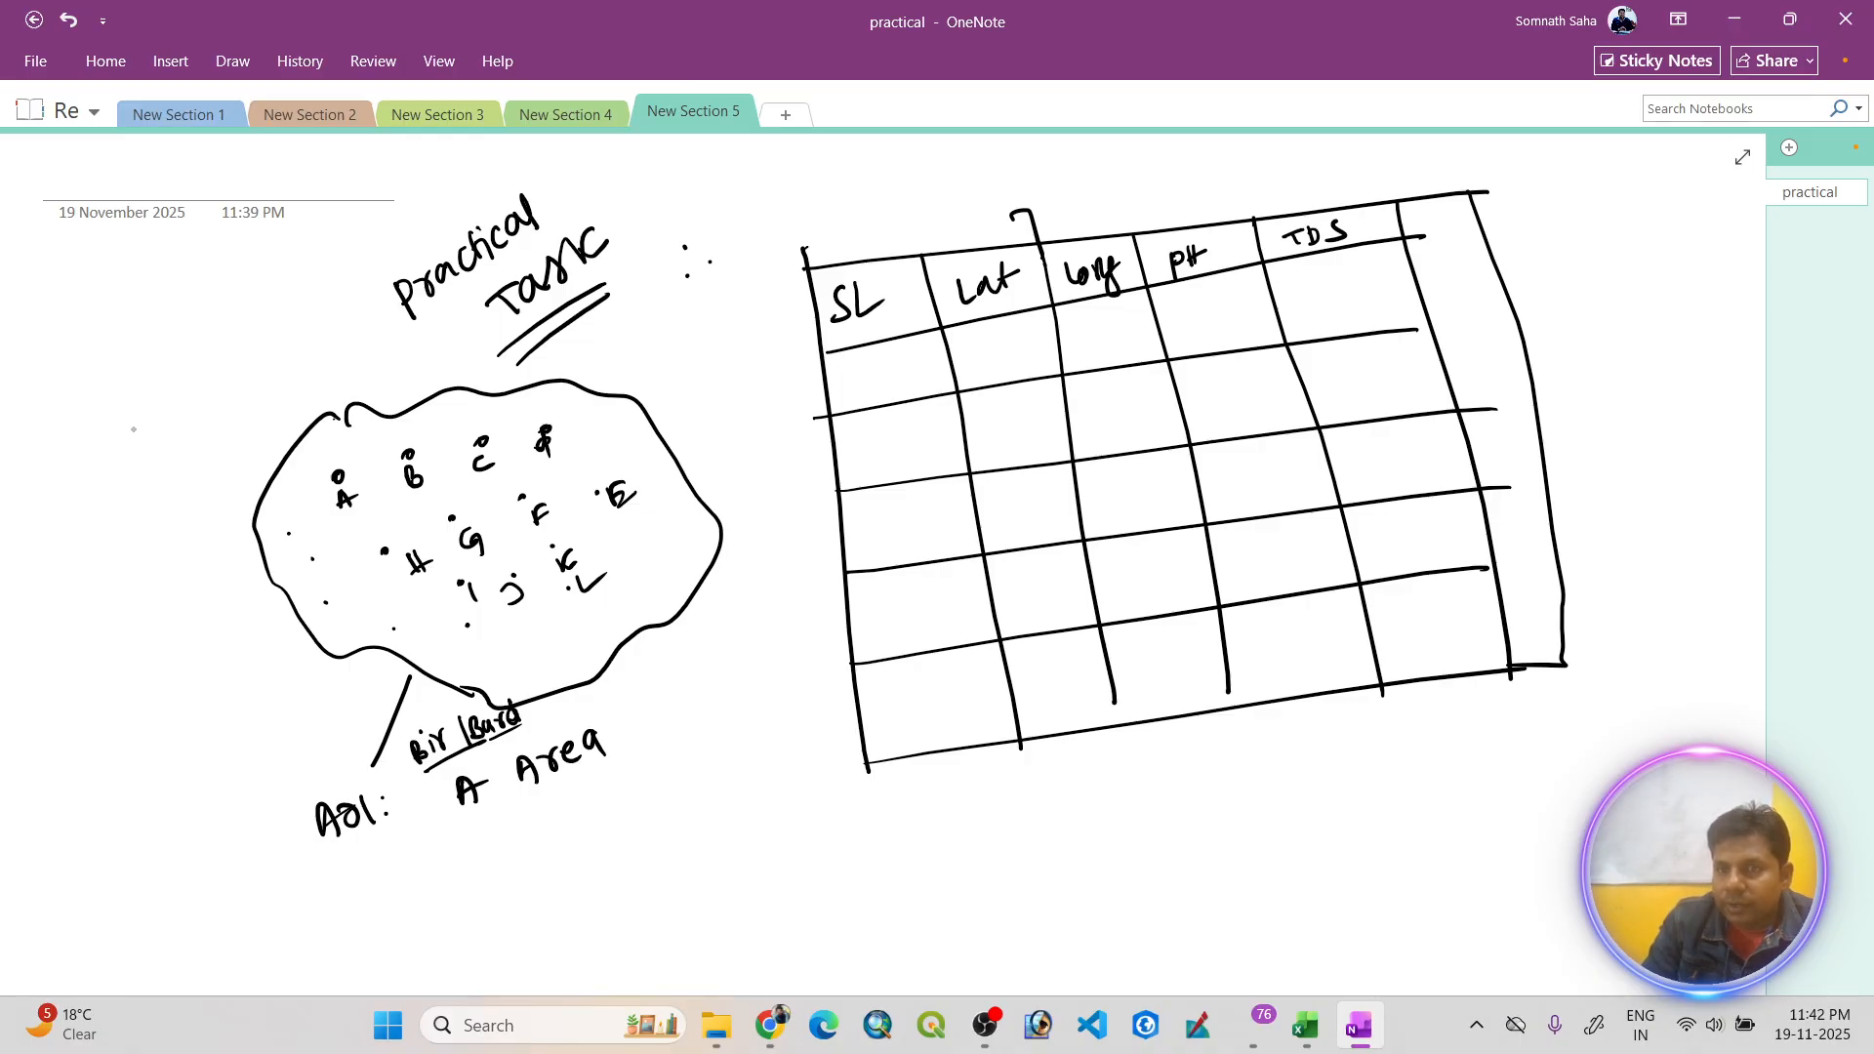
{"action": "mouse_move", "coordinate": [1430, 217]}
{"action": "left_mouse_down"}
{"action": "mouse_move", "coordinate": [1427, 234]}
{"action": "mouse_move", "coordinate": [1456, 232]}
{"action": "left_mouse_up"}
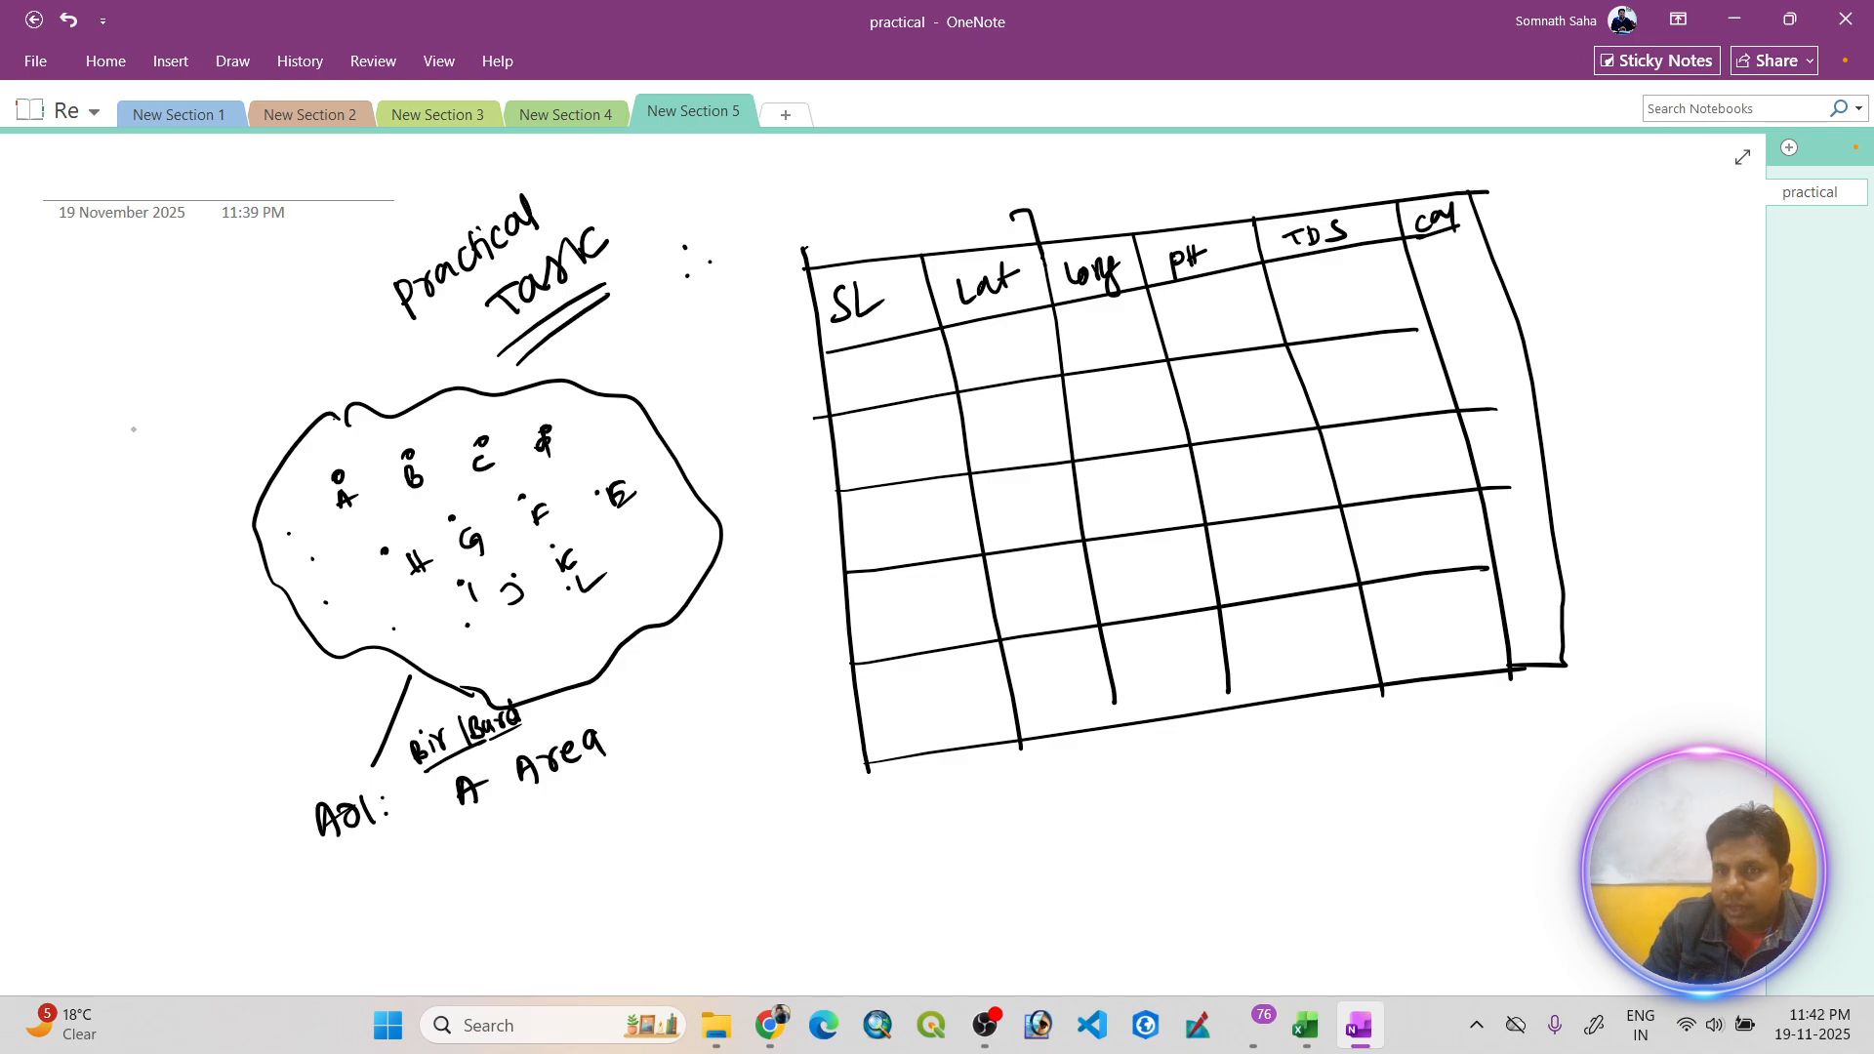
- Extend the table's row lines across the last column to its outer edge
{"action": "left_click_drag", "start_coordinate": [1411, 323], "coordinate": [1517, 302]}
{"action": "left_click_drag", "start_coordinate": [1496, 418], "coordinate": [1558, 411]}
{"action": "left_click_drag", "start_coordinate": [1495, 491], "coordinate": [1560, 485]}
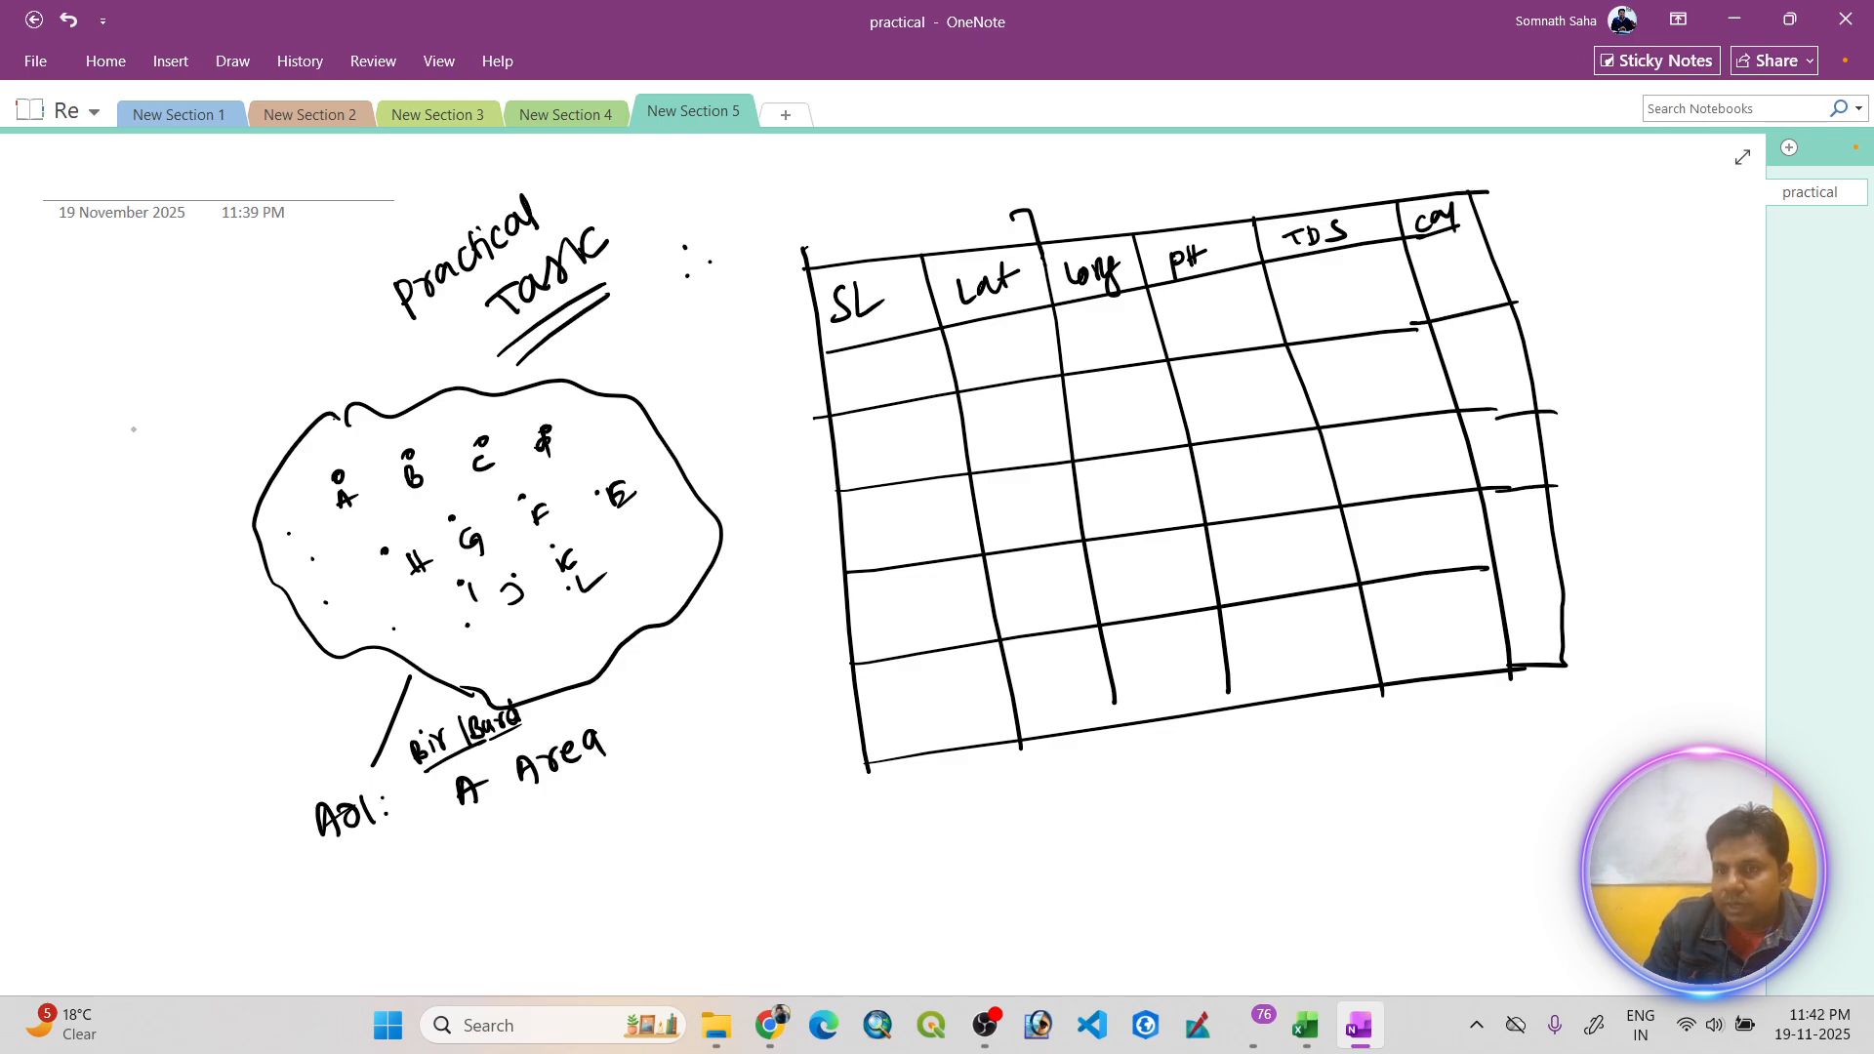
{"action": "left_click_drag", "start_coordinate": [1498, 569], "coordinate": [1566, 560]}
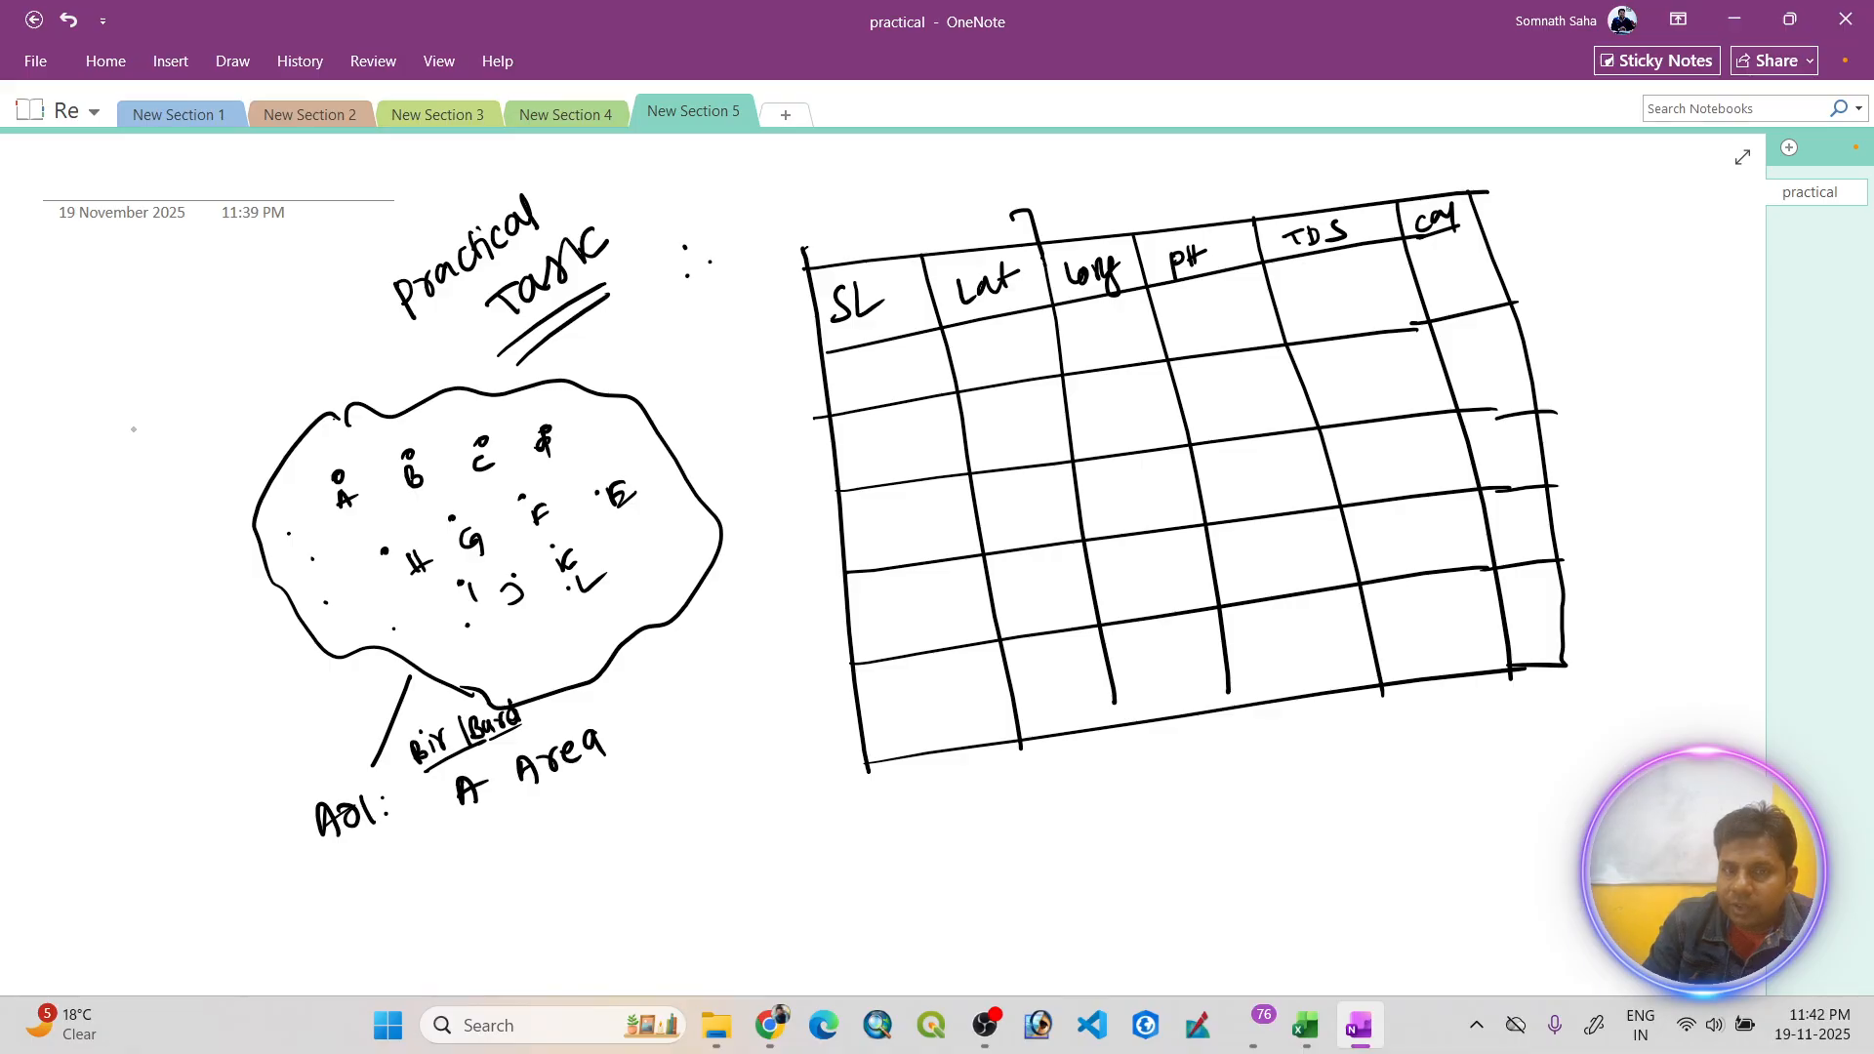
- Number the table rows 1 to 5 in the SL column
{"action": "mouse_move", "coordinate": [865, 369]}
{"action": "left_mouse_down"}
{"action": "mouse_move", "coordinate": [866, 402]}
{"action": "mouse_move", "coordinate": [913, 444]}
{"action": "left_mouse_up"}
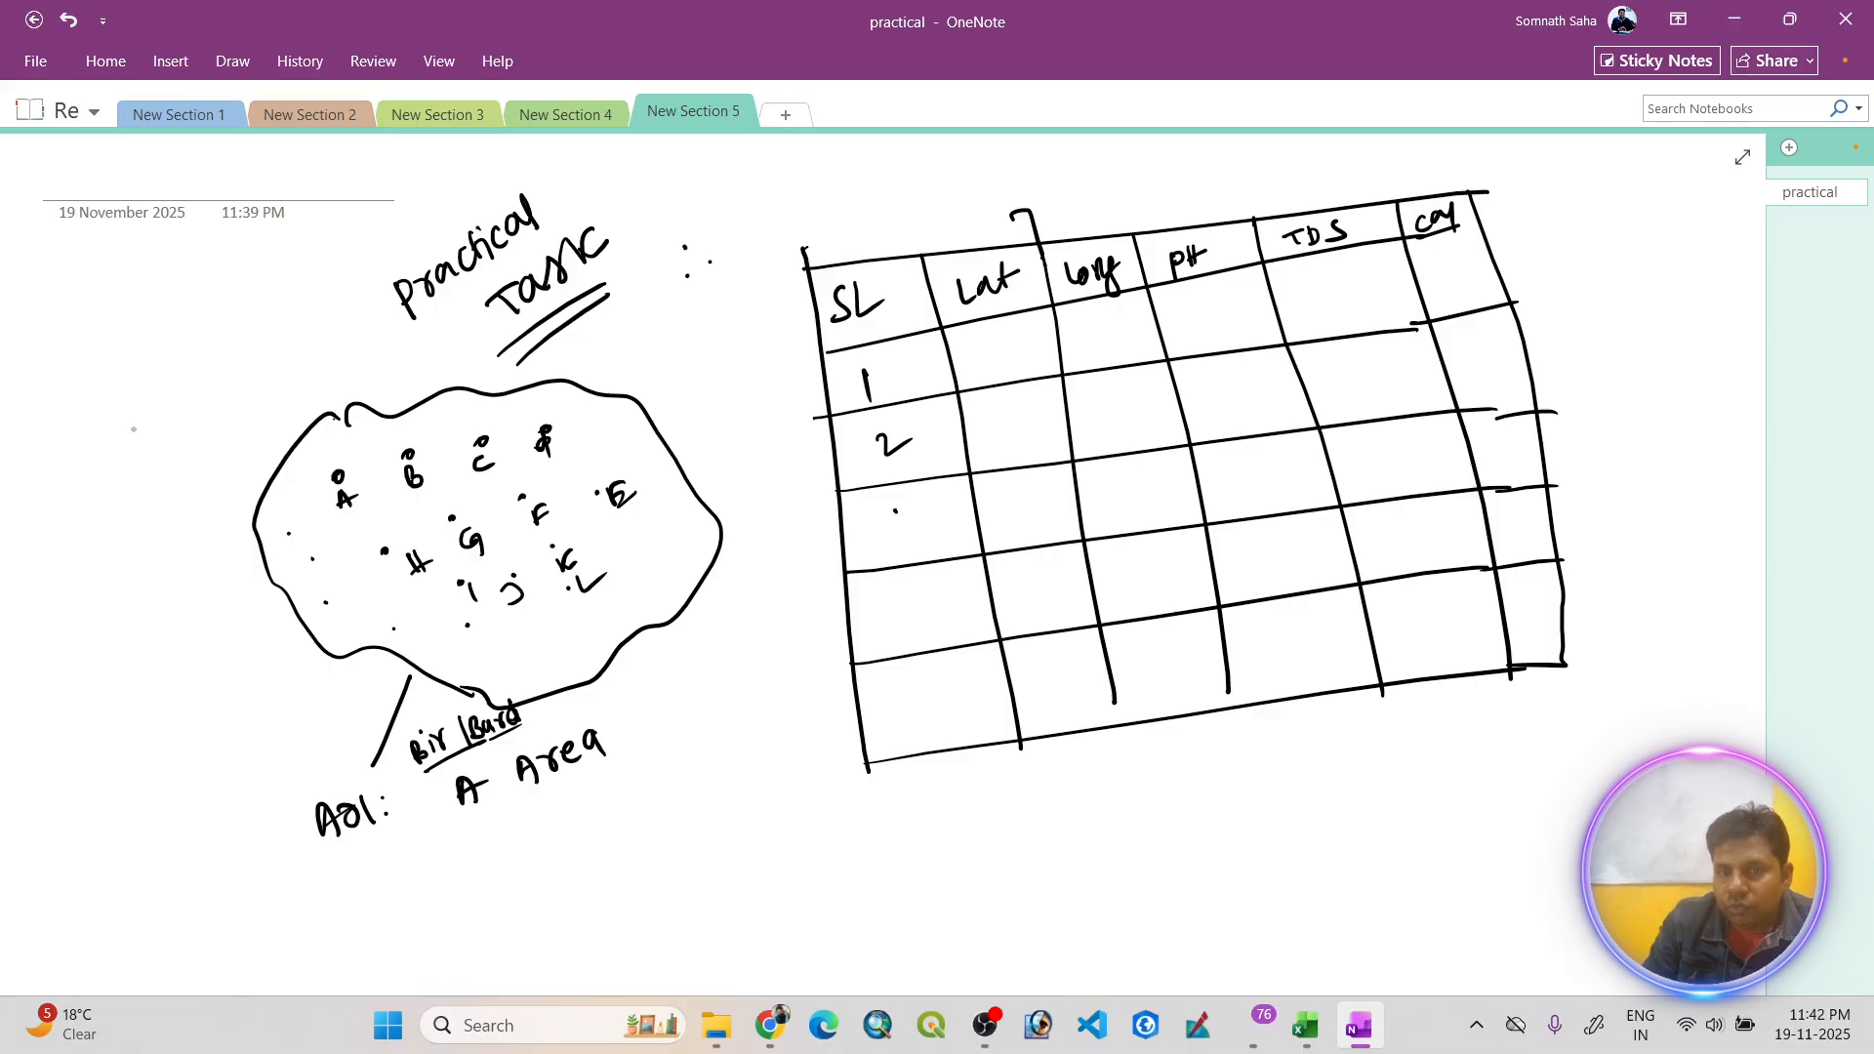
{"action": "left_click_drag", "start_coordinate": [895, 507], "coordinate": [925, 594]}
{"action": "mouse_move", "coordinate": [921, 576]}
{"action": "left_mouse_down"}
{"action": "mouse_move", "coordinate": [943, 701]}
{"action": "mouse_move", "coordinate": [962, 665]}
{"action": "left_mouse_up"}
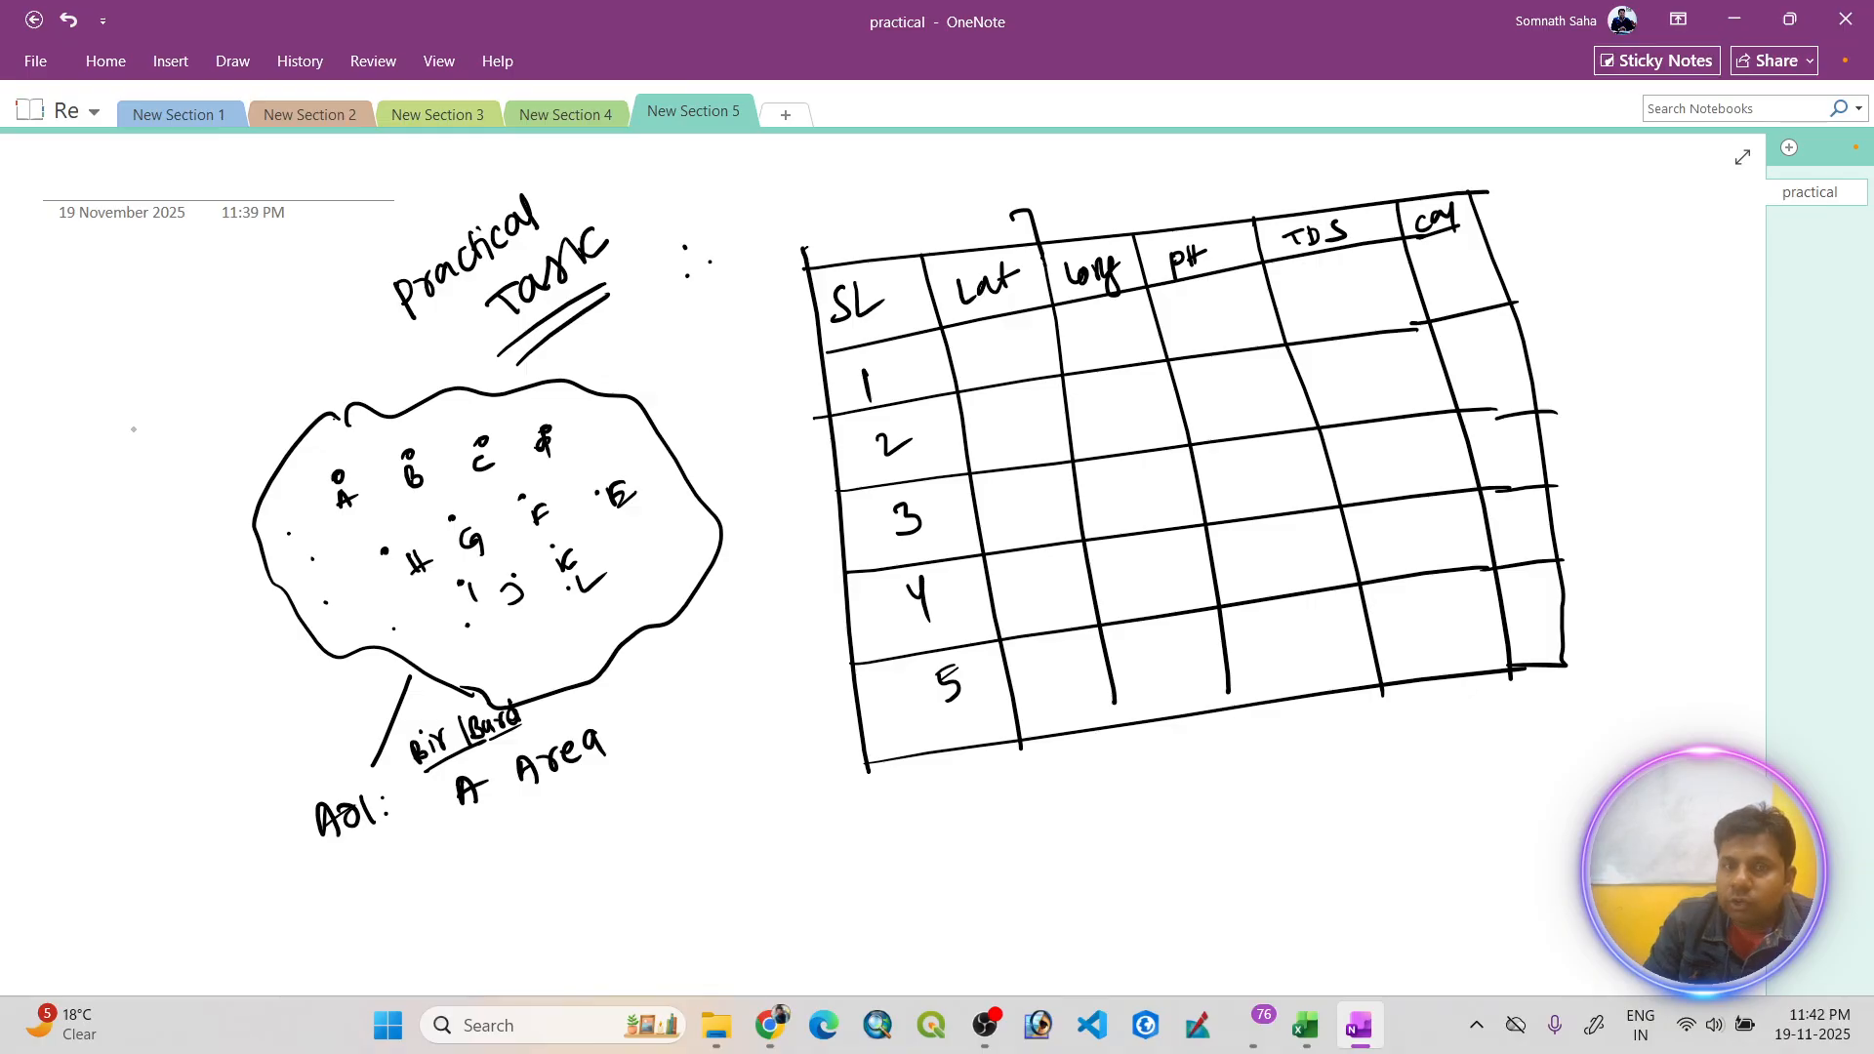
- Write "Google earth Pro" below the table and underline each word
{"action": "mouse_move", "coordinate": [715, 823]}
{"action": "left_mouse_down"}
{"action": "mouse_move", "coordinate": [699, 851]}
{"action": "mouse_move", "coordinate": [771, 793]}
{"action": "mouse_move", "coordinate": [817, 783]}
{"action": "left_mouse_up"}
{"action": "left_click_drag", "start_coordinate": [747, 896], "coordinate": [773, 896]}
{"action": "left_click_drag", "start_coordinate": [780, 866], "coordinate": [792, 879]}
{"action": "left_click_drag", "start_coordinate": [788, 853], "coordinate": [848, 822]}
{"action": "left_click_drag", "start_coordinate": [776, 934], "coordinate": [895, 837]}
{"action": "left_click_drag", "start_coordinate": [700, 893], "coordinate": [823, 802]}
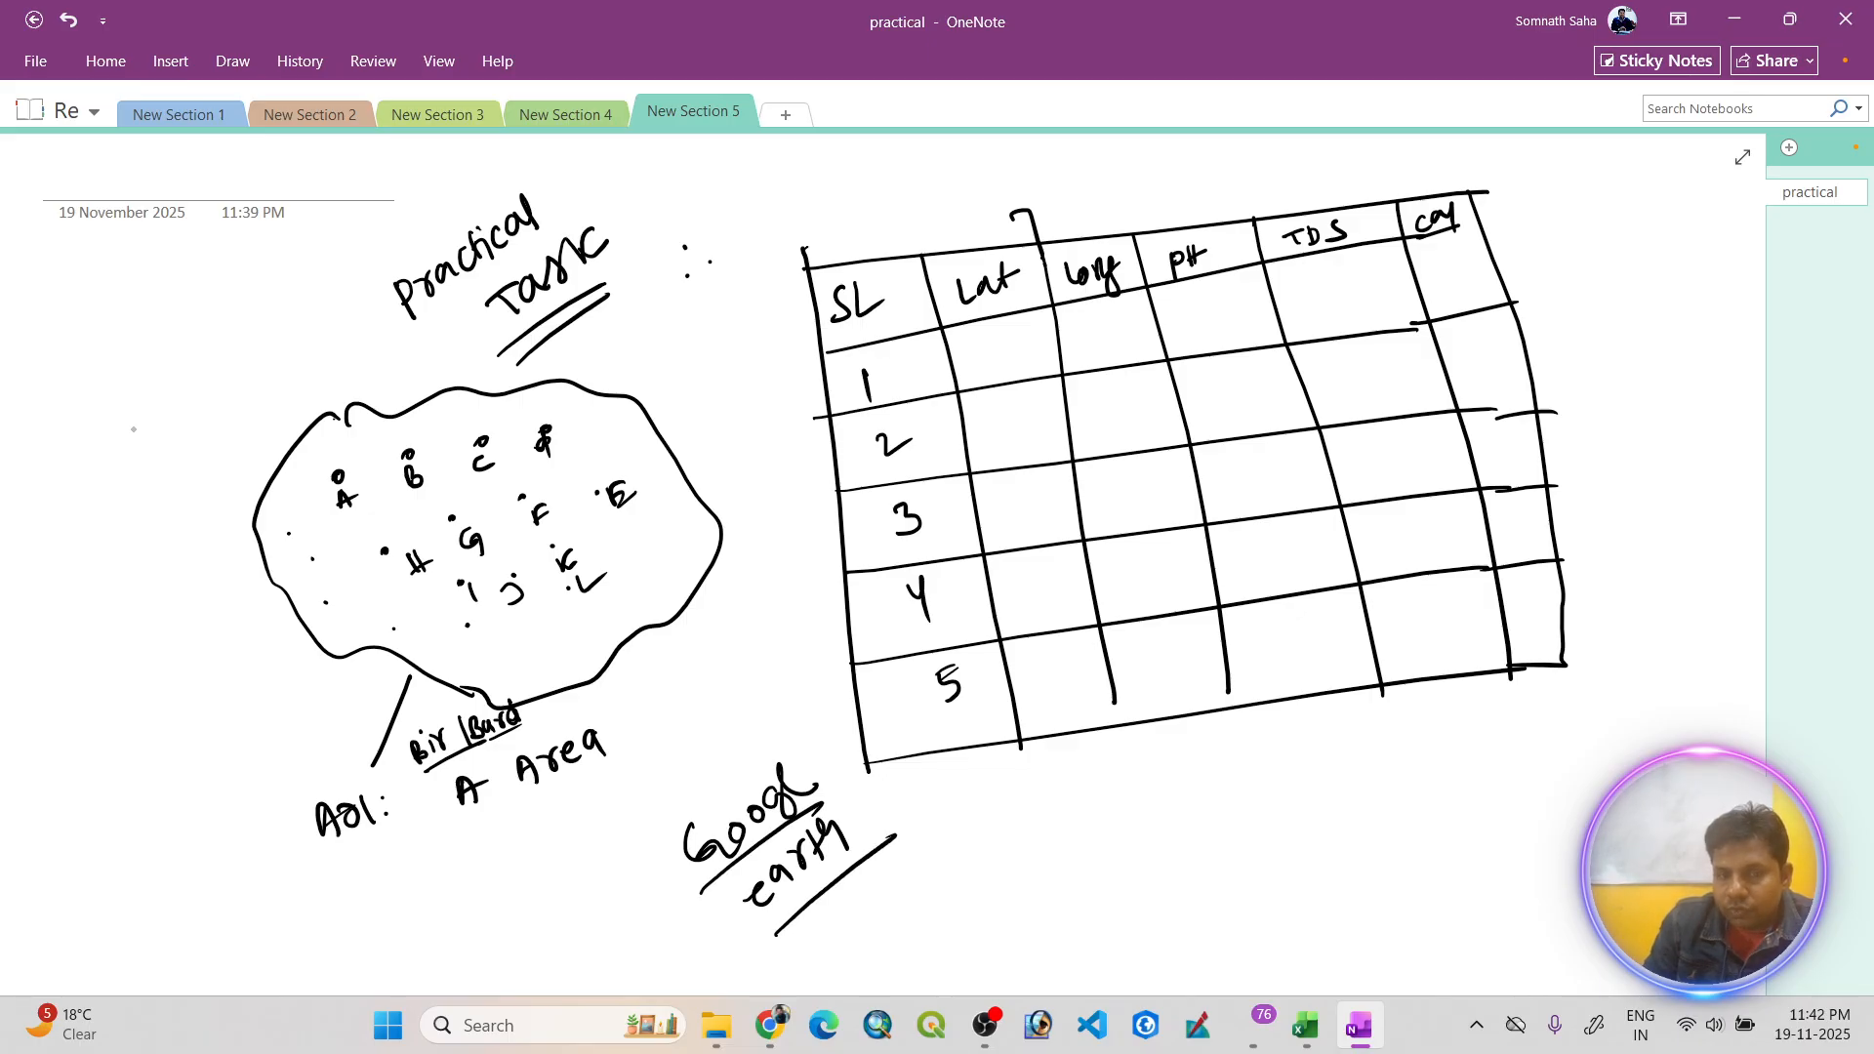
{"action": "left_click_drag", "start_coordinate": [861, 871], "coordinate": [881, 904]}
{"action": "mouse_move", "coordinate": [865, 874]}
{"action": "left_mouse_down"}
{"action": "mouse_move", "coordinate": [878, 888]}
{"action": "mouse_move", "coordinate": [923, 852]}
{"action": "left_mouse_up"}
{"action": "left_click_drag", "start_coordinate": [868, 939], "coordinate": [971, 863]}
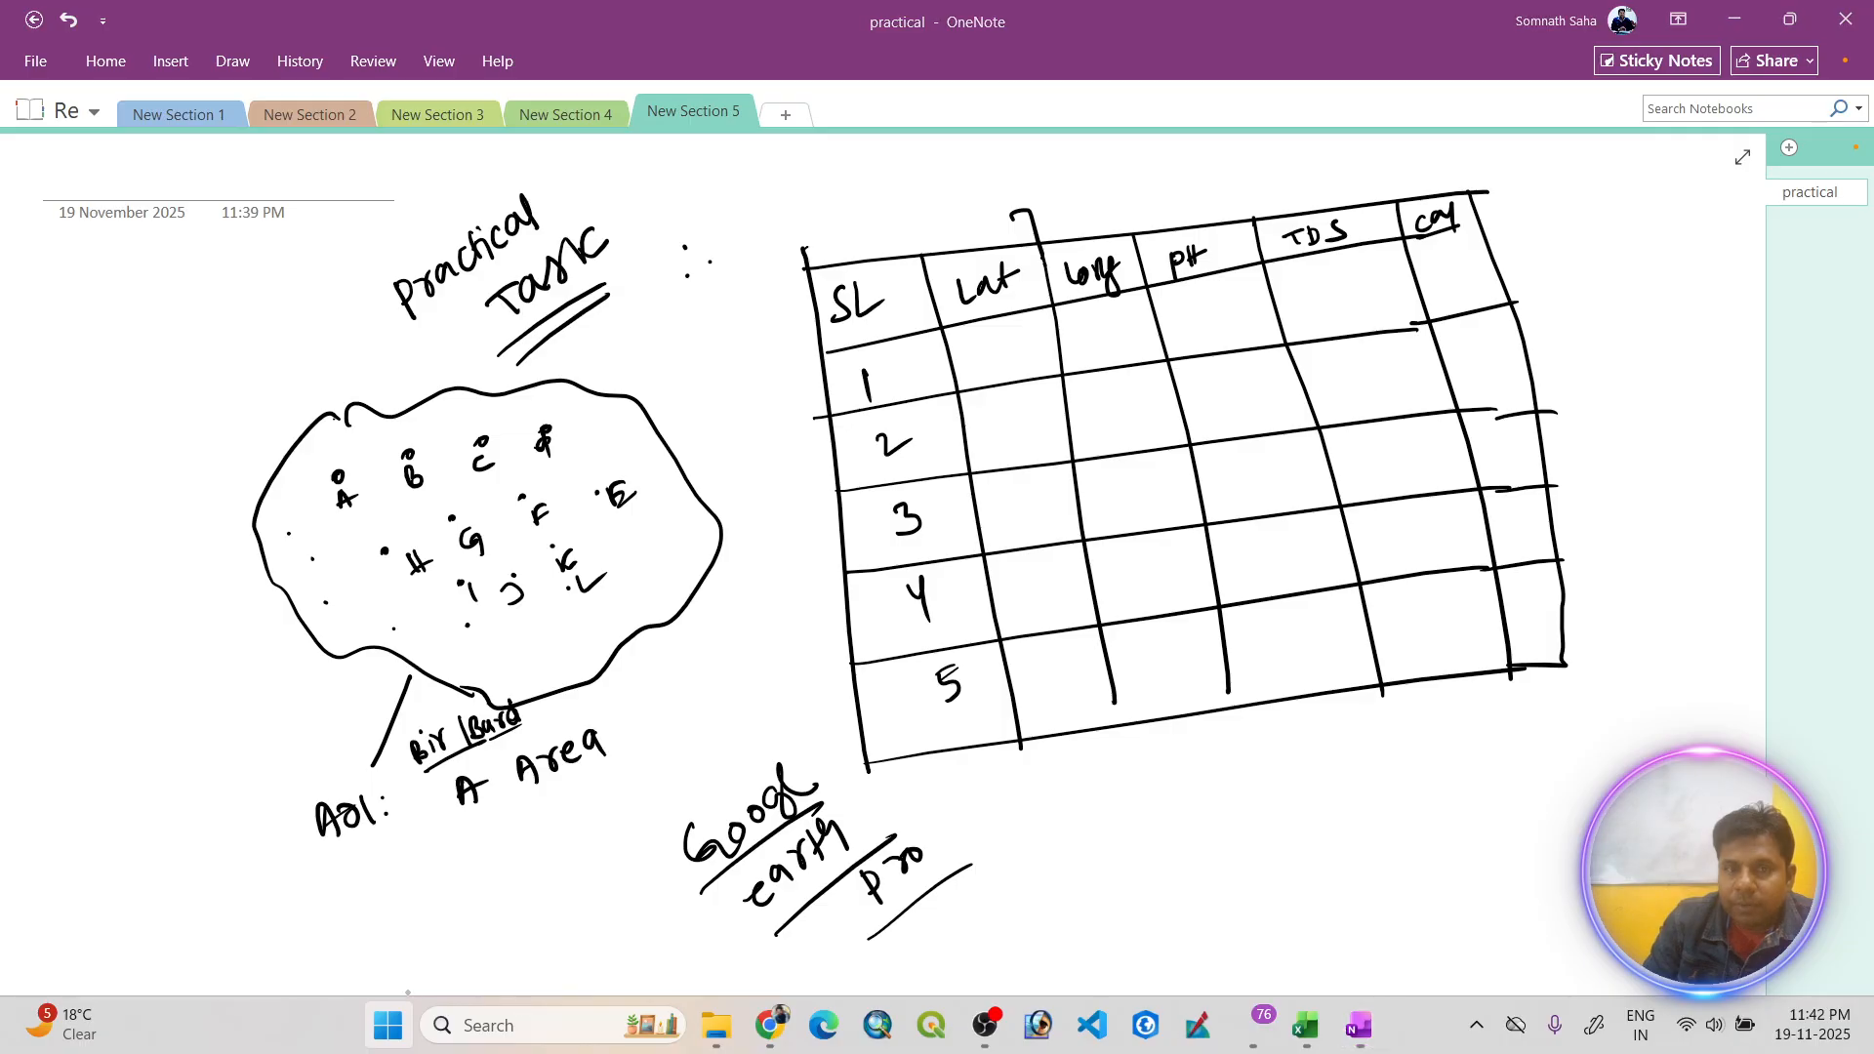
- Switch to Google Earth Pro and dismiss the start-up tips
{"action": "left_click", "coordinate": [388, 1025]}
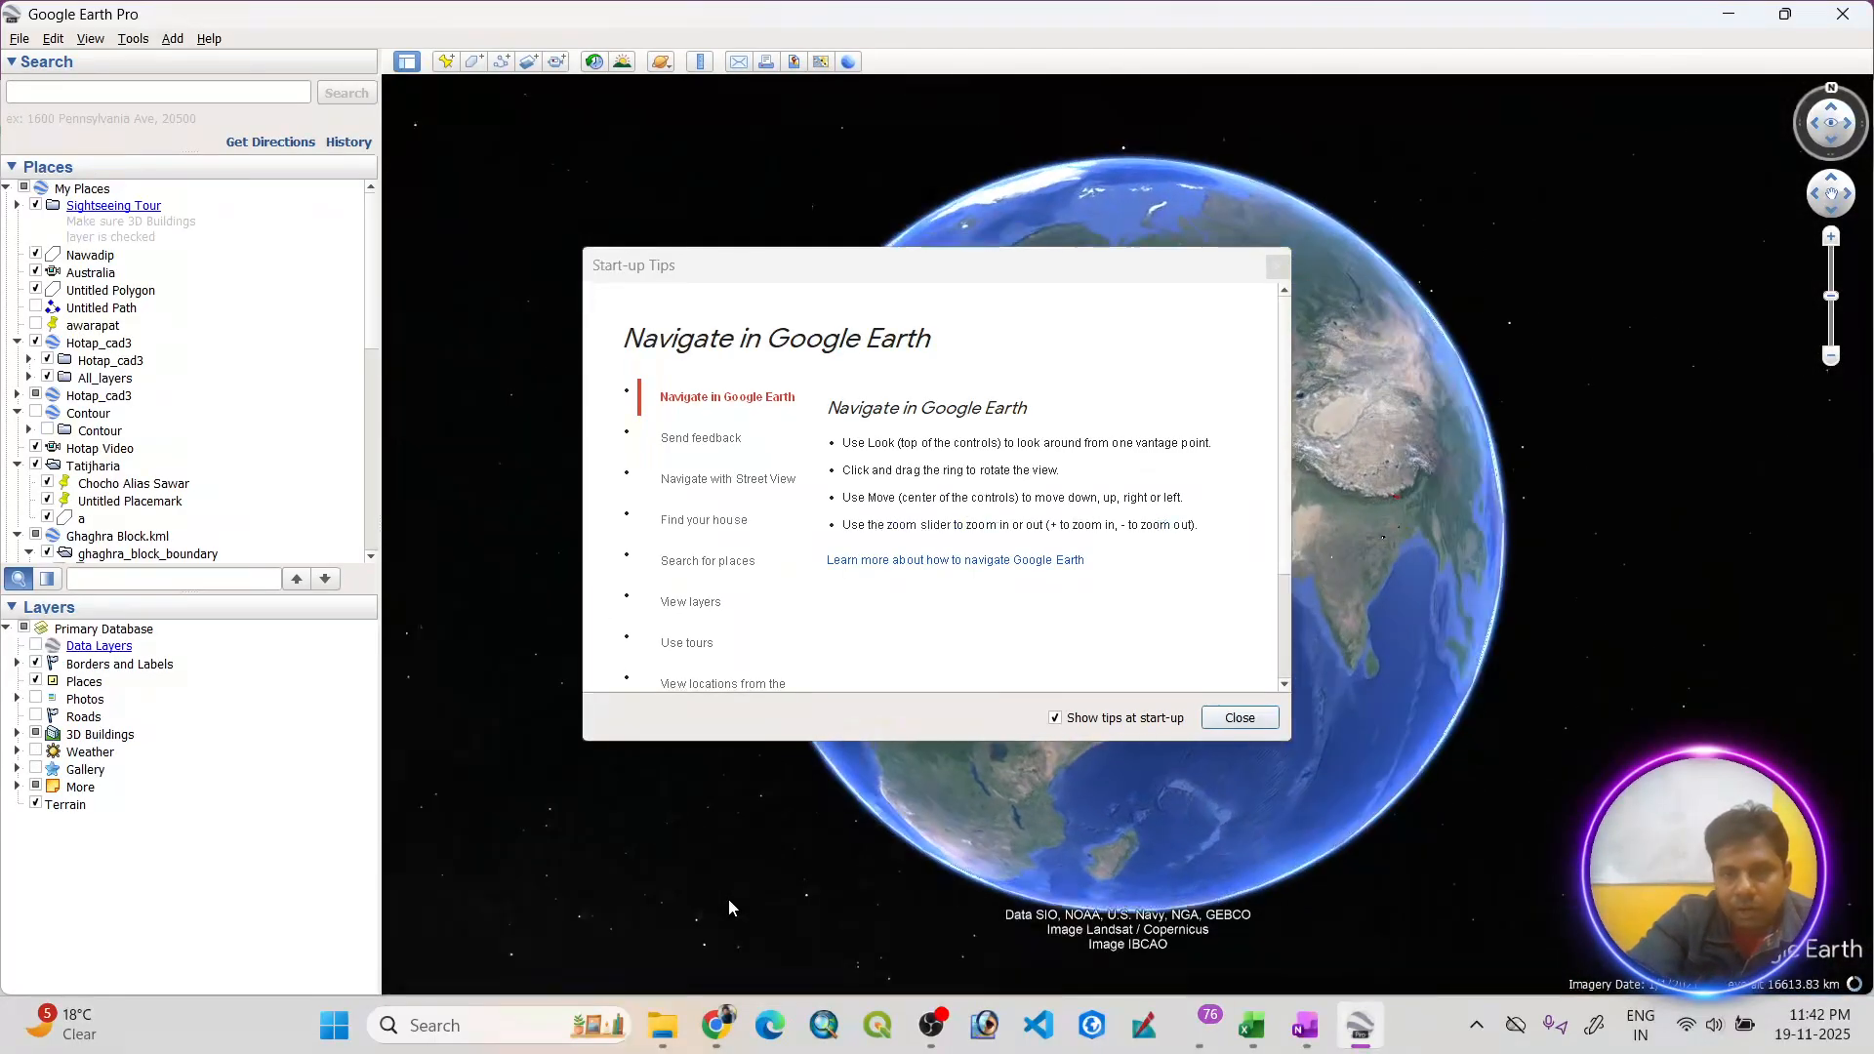
{"action": "left_click", "coordinate": [1241, 719]}
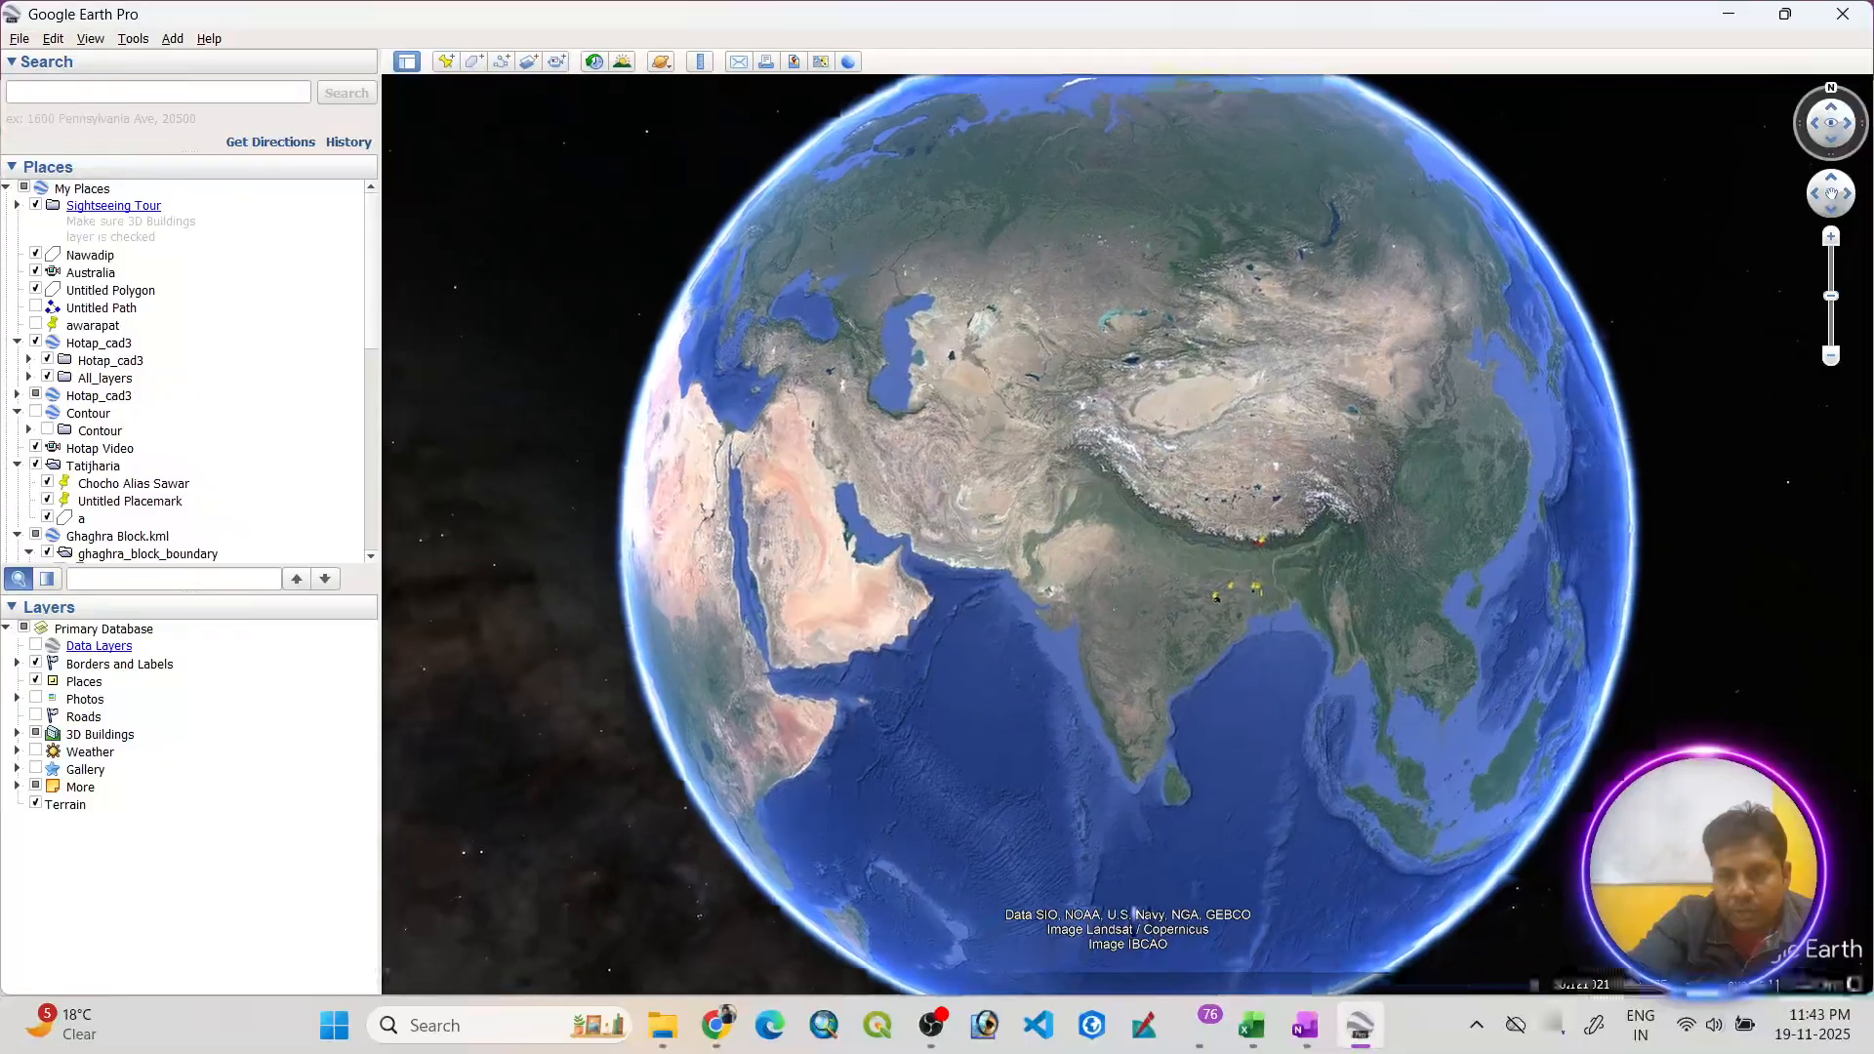
- Start a new placemark northeast of Hurmundatoli, positioned at about latitude 23.3915° and longitude 84.2524°
{"action": "scroll", "coordinate": [1214, 600], "scroll_direction": "up", "scroll_amount": 10}
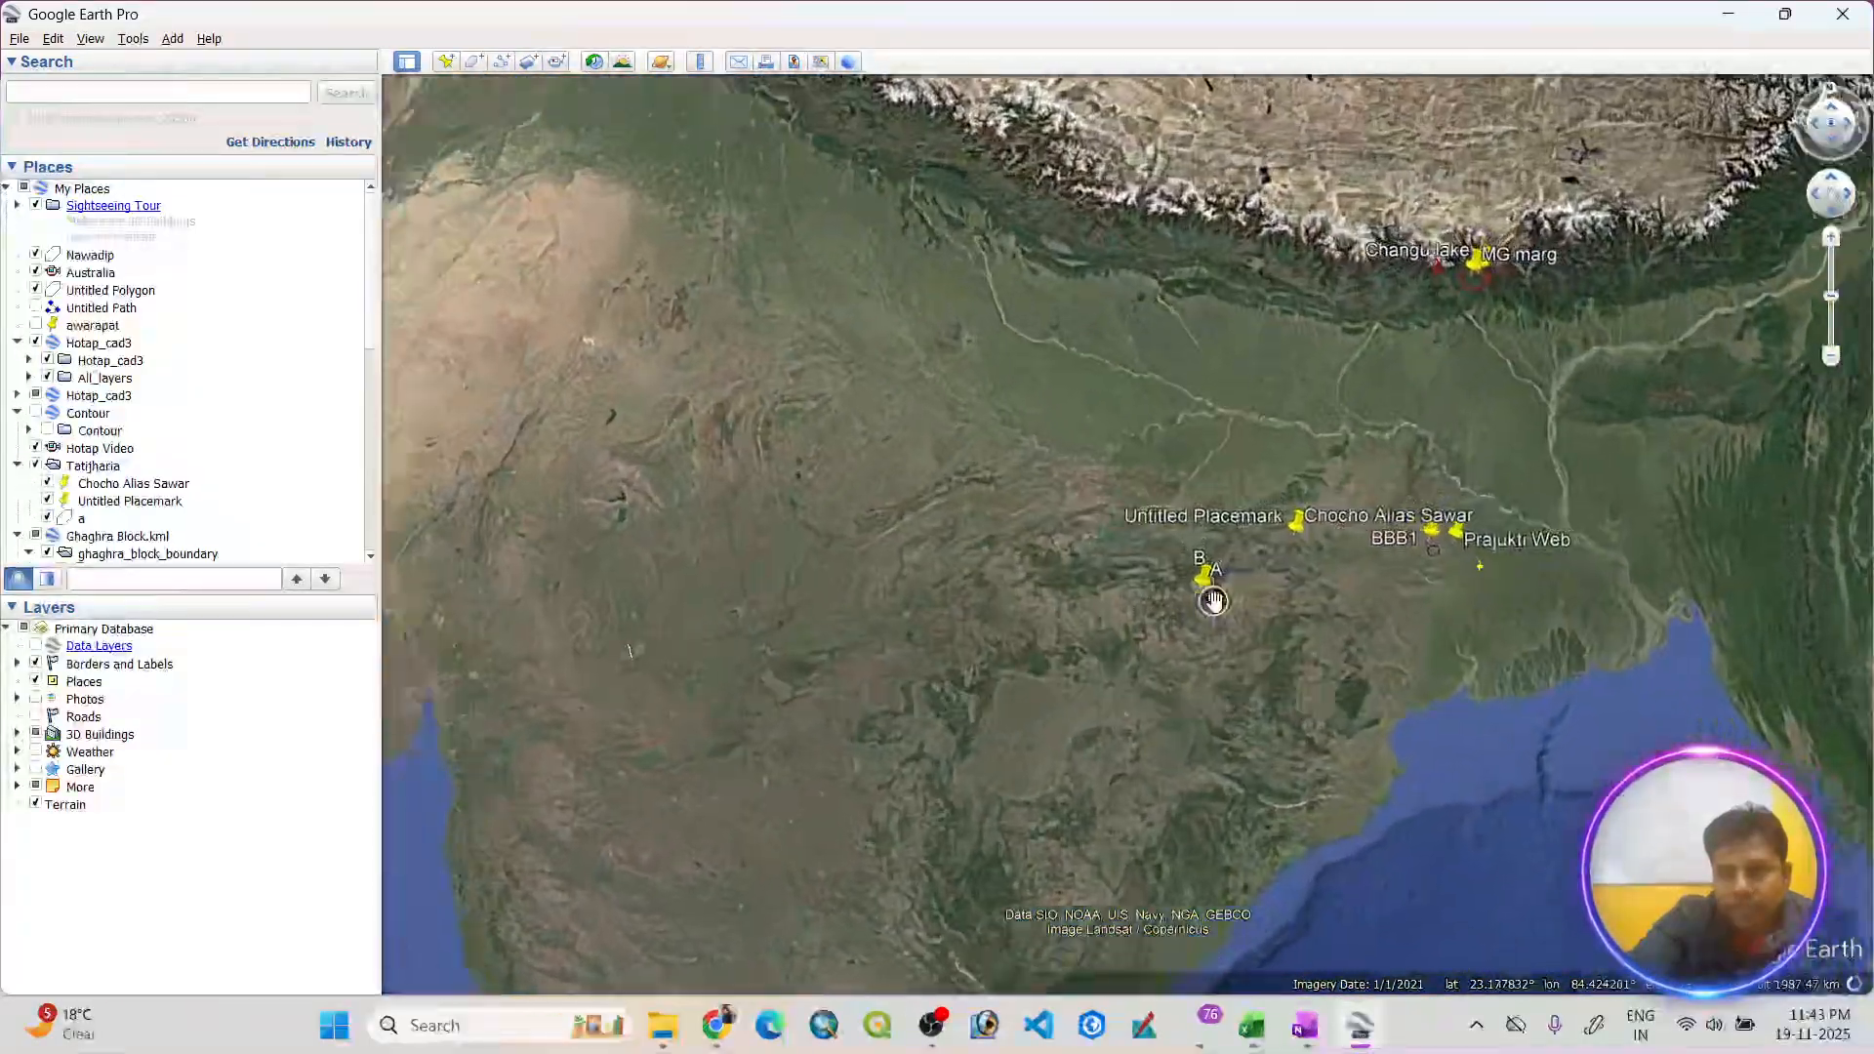
{"action": "scroll", "coordinate": [1253, 595], "scroll_direction": "up", "scroll_amount": 4}
{"action": "scroll", "coordinate": [1082, 582], "scroll_direction": "up", "scroll_amount": 5}
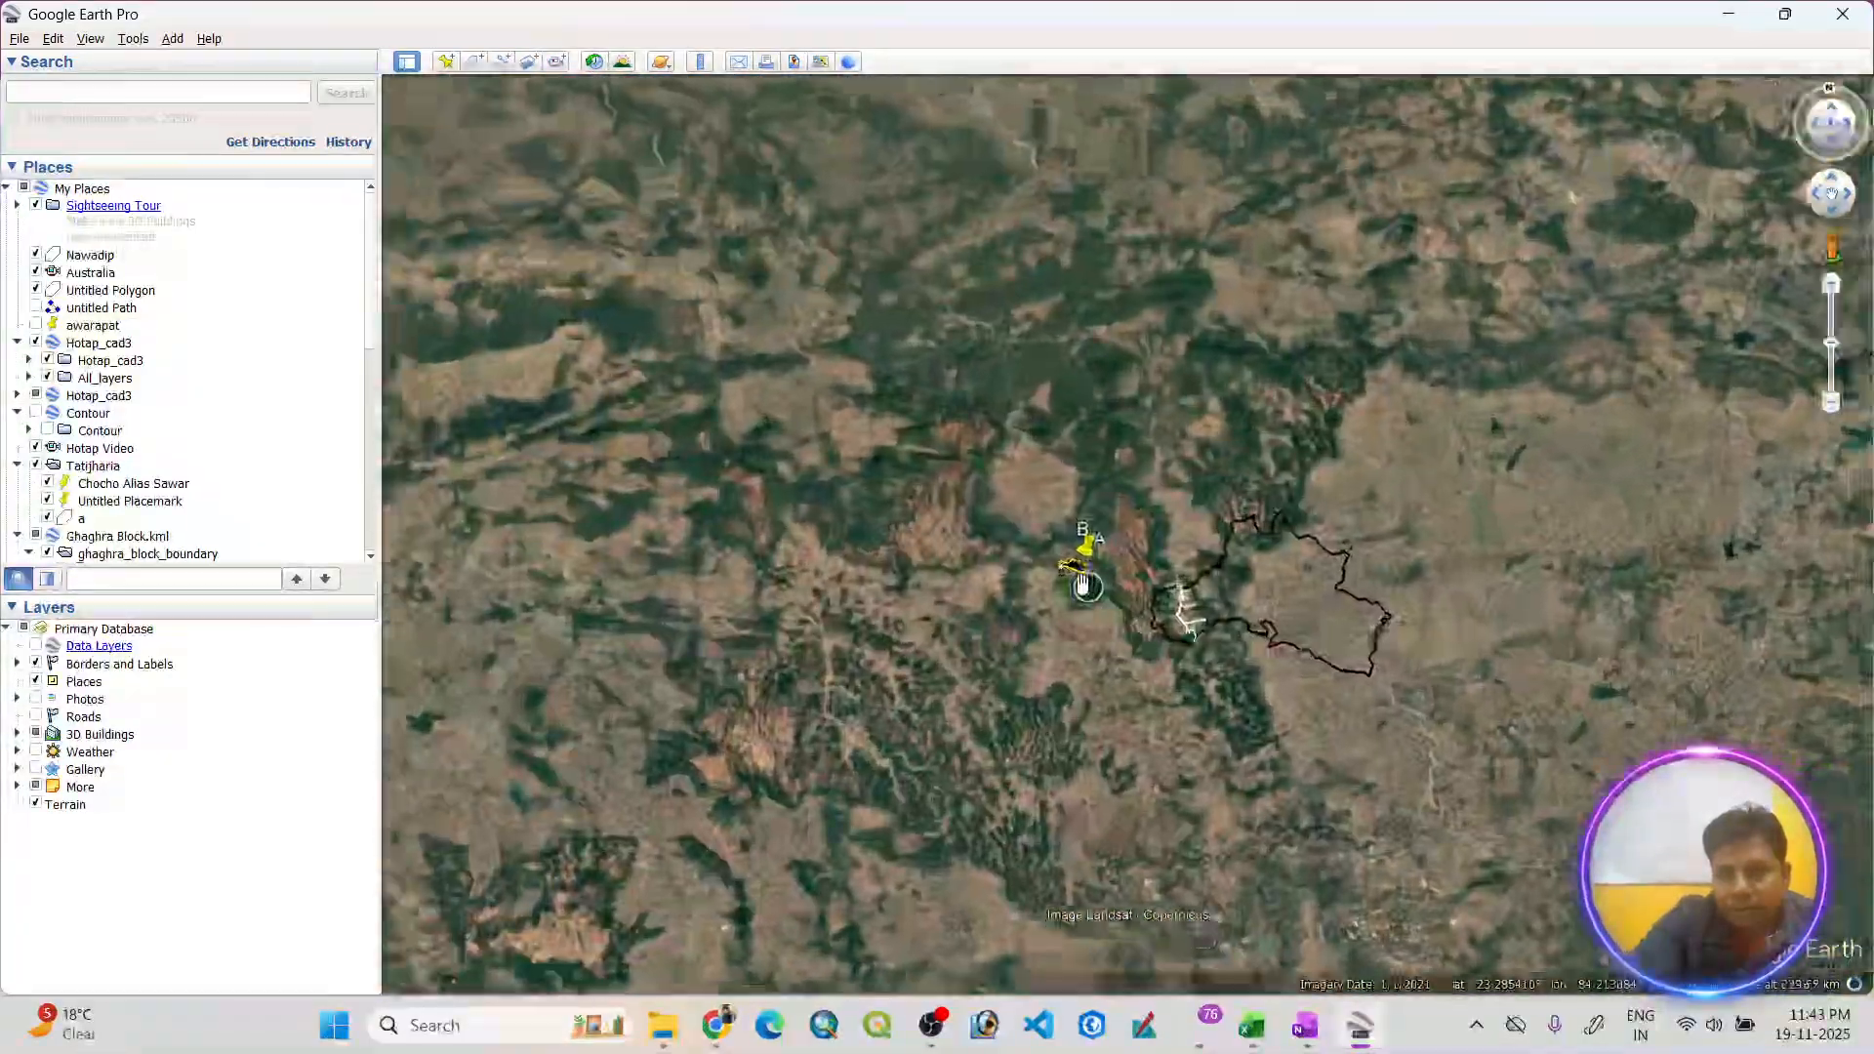
{"action": "scroll", "coordinate": [1249, 285], "scroll_direction": "up", "scroll_amount": 5}
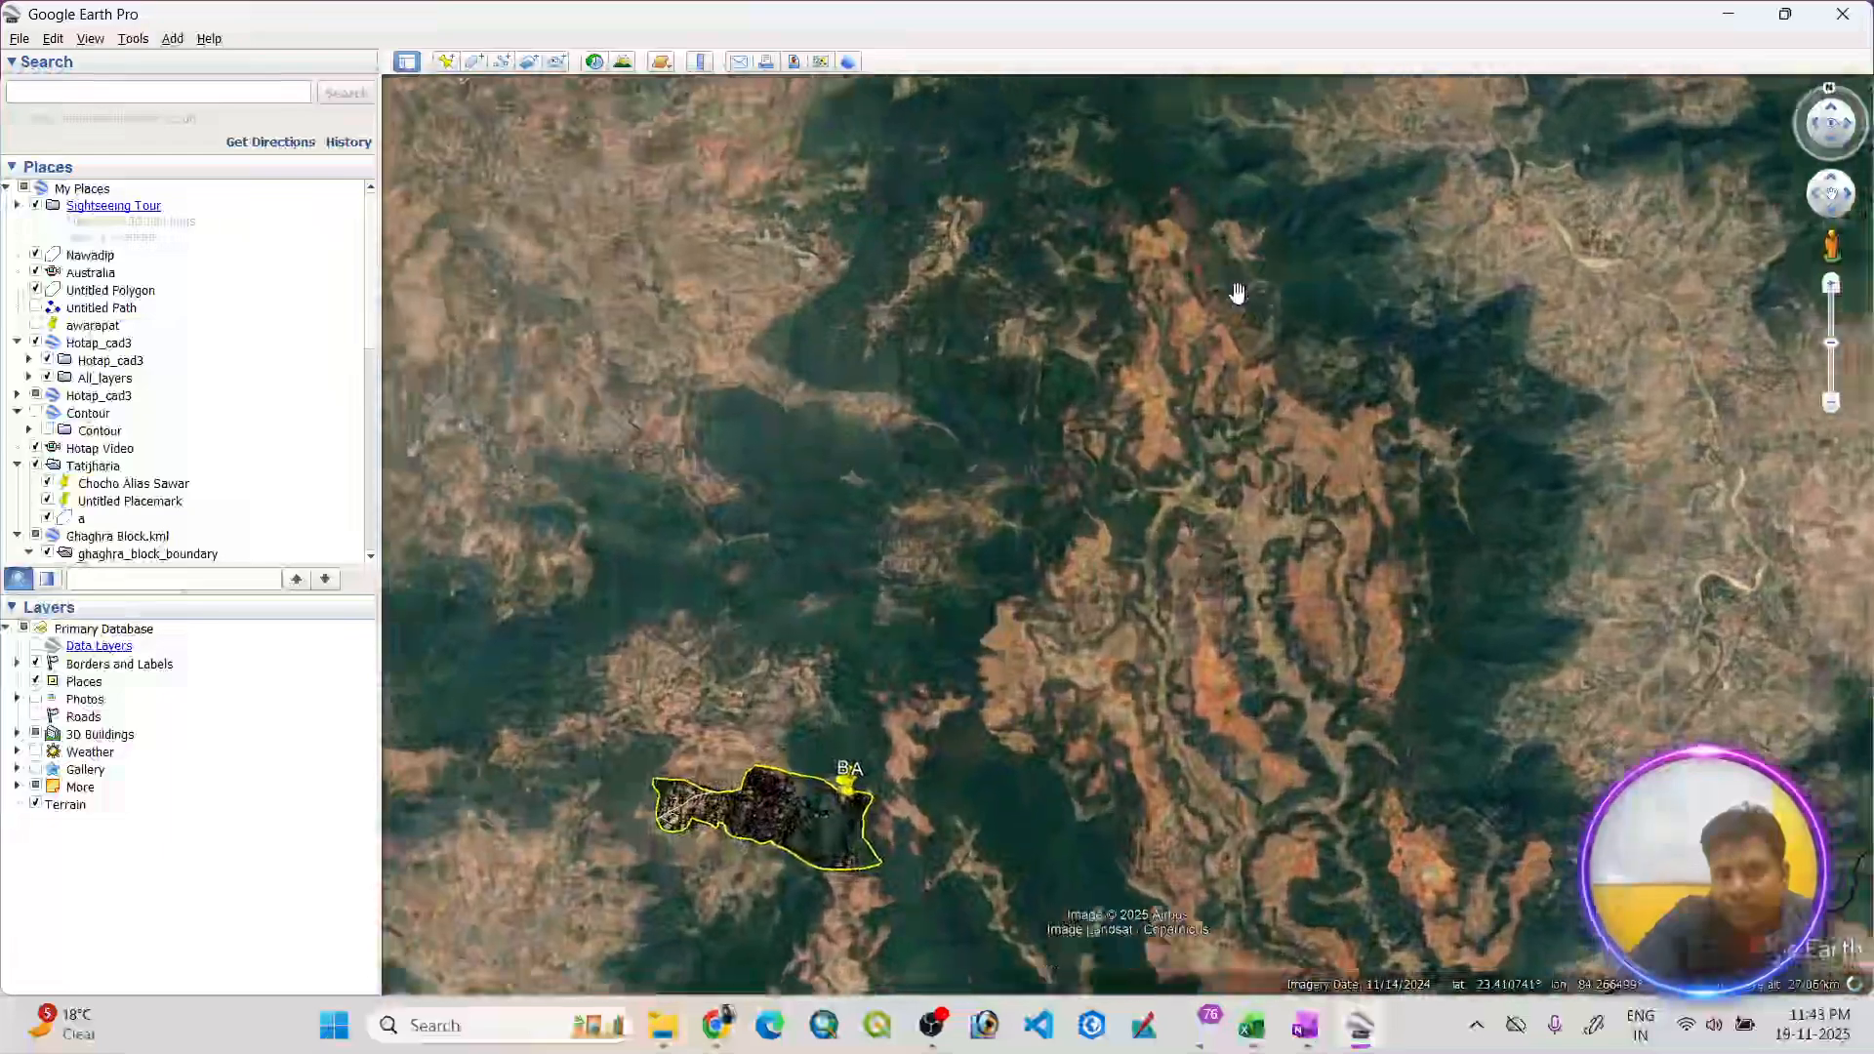
{"action": "scroll", "coordinate": [1162, 520], "scroll_direction": "up", "scroll_amount": 2}
{"action": "scroll", "coordinate": [1161, 520], "scroll_direction": "up", "scroll_amount": 2}
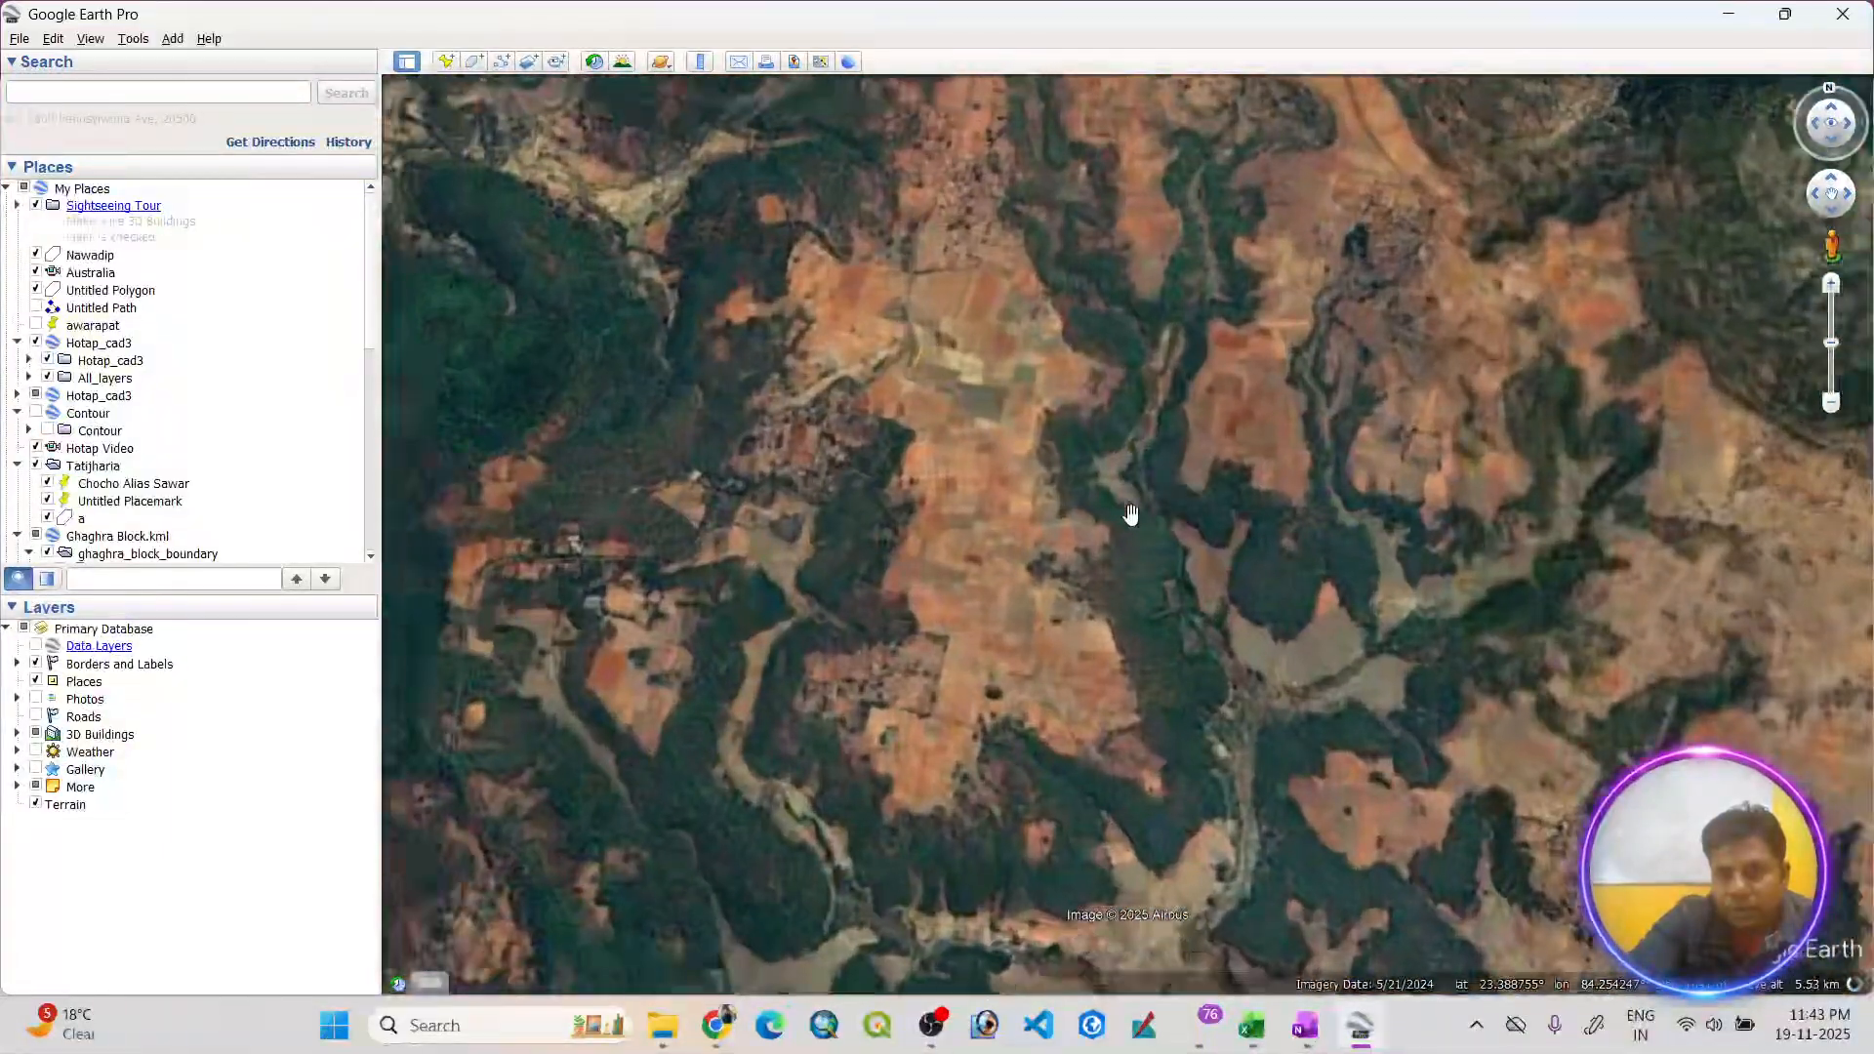
{"action": "scroll", "coordinate": [1118, 488], "scroll_direction": "up", "scroll_amount": 2}
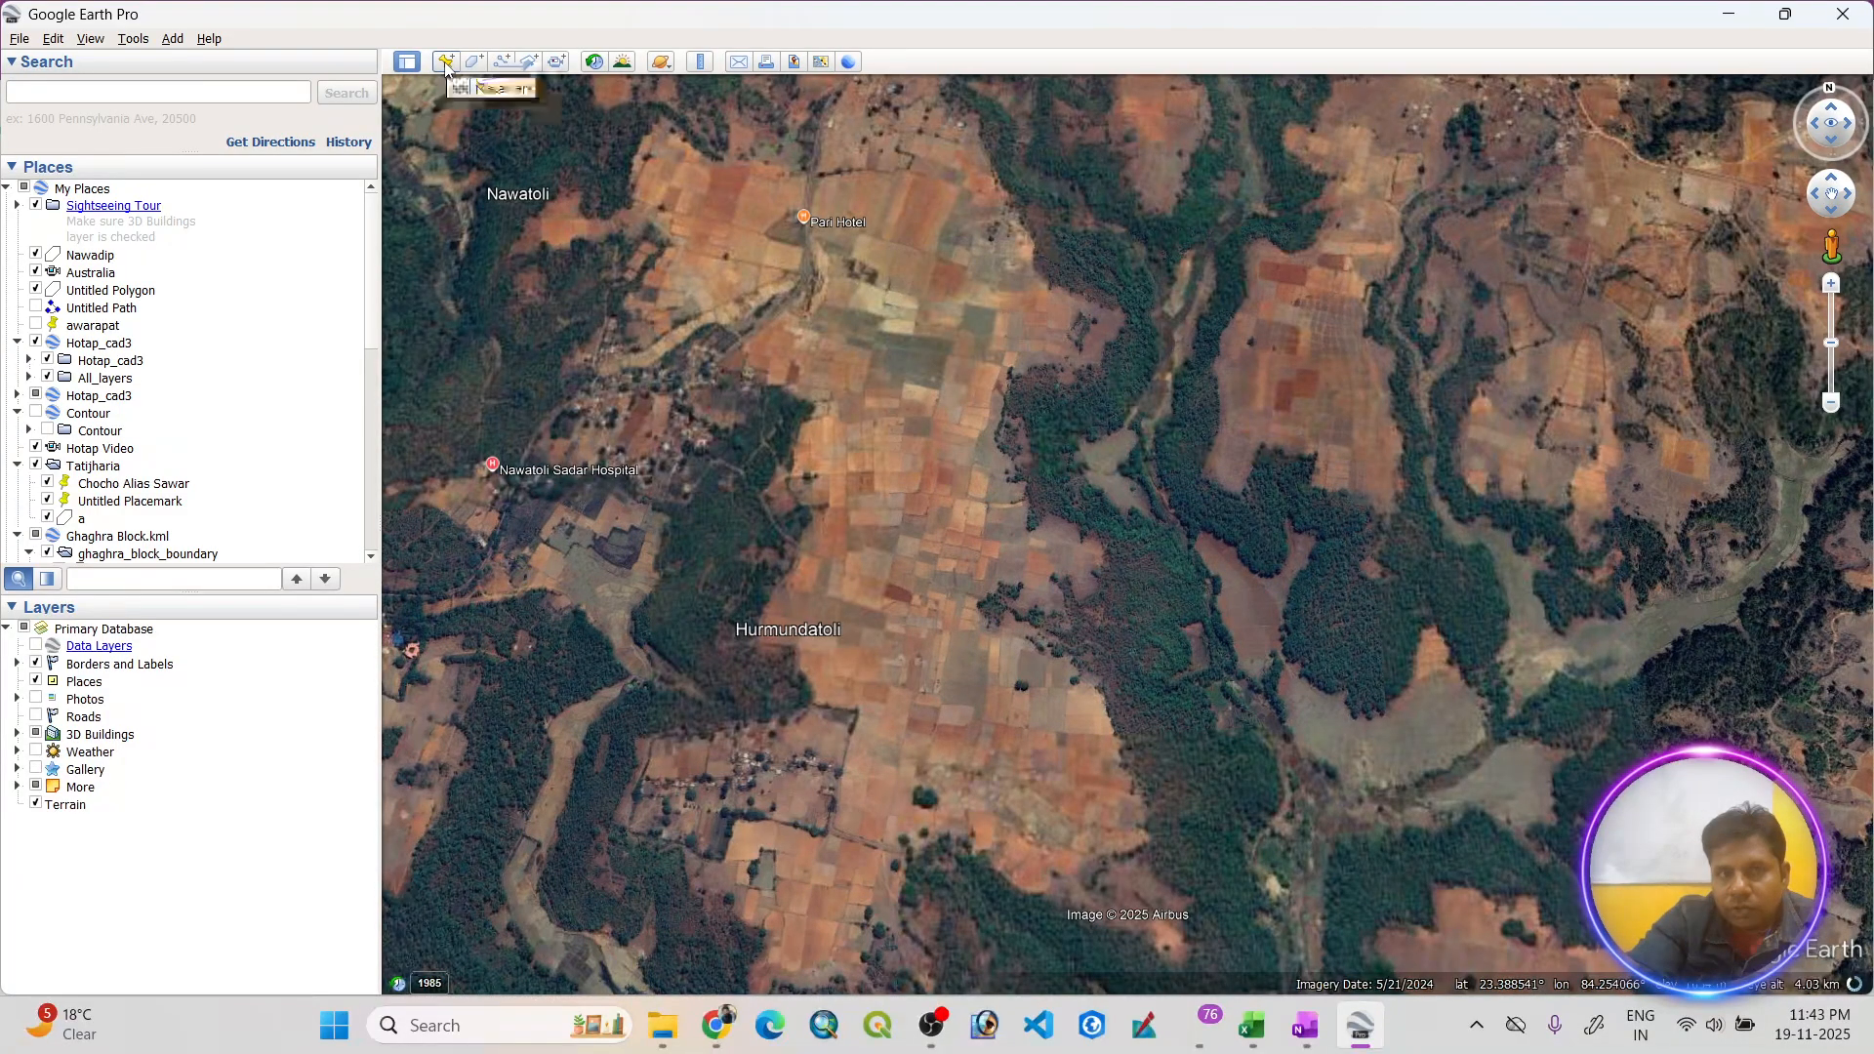
{"action": "left_click", "coordinate": [446, 62]}
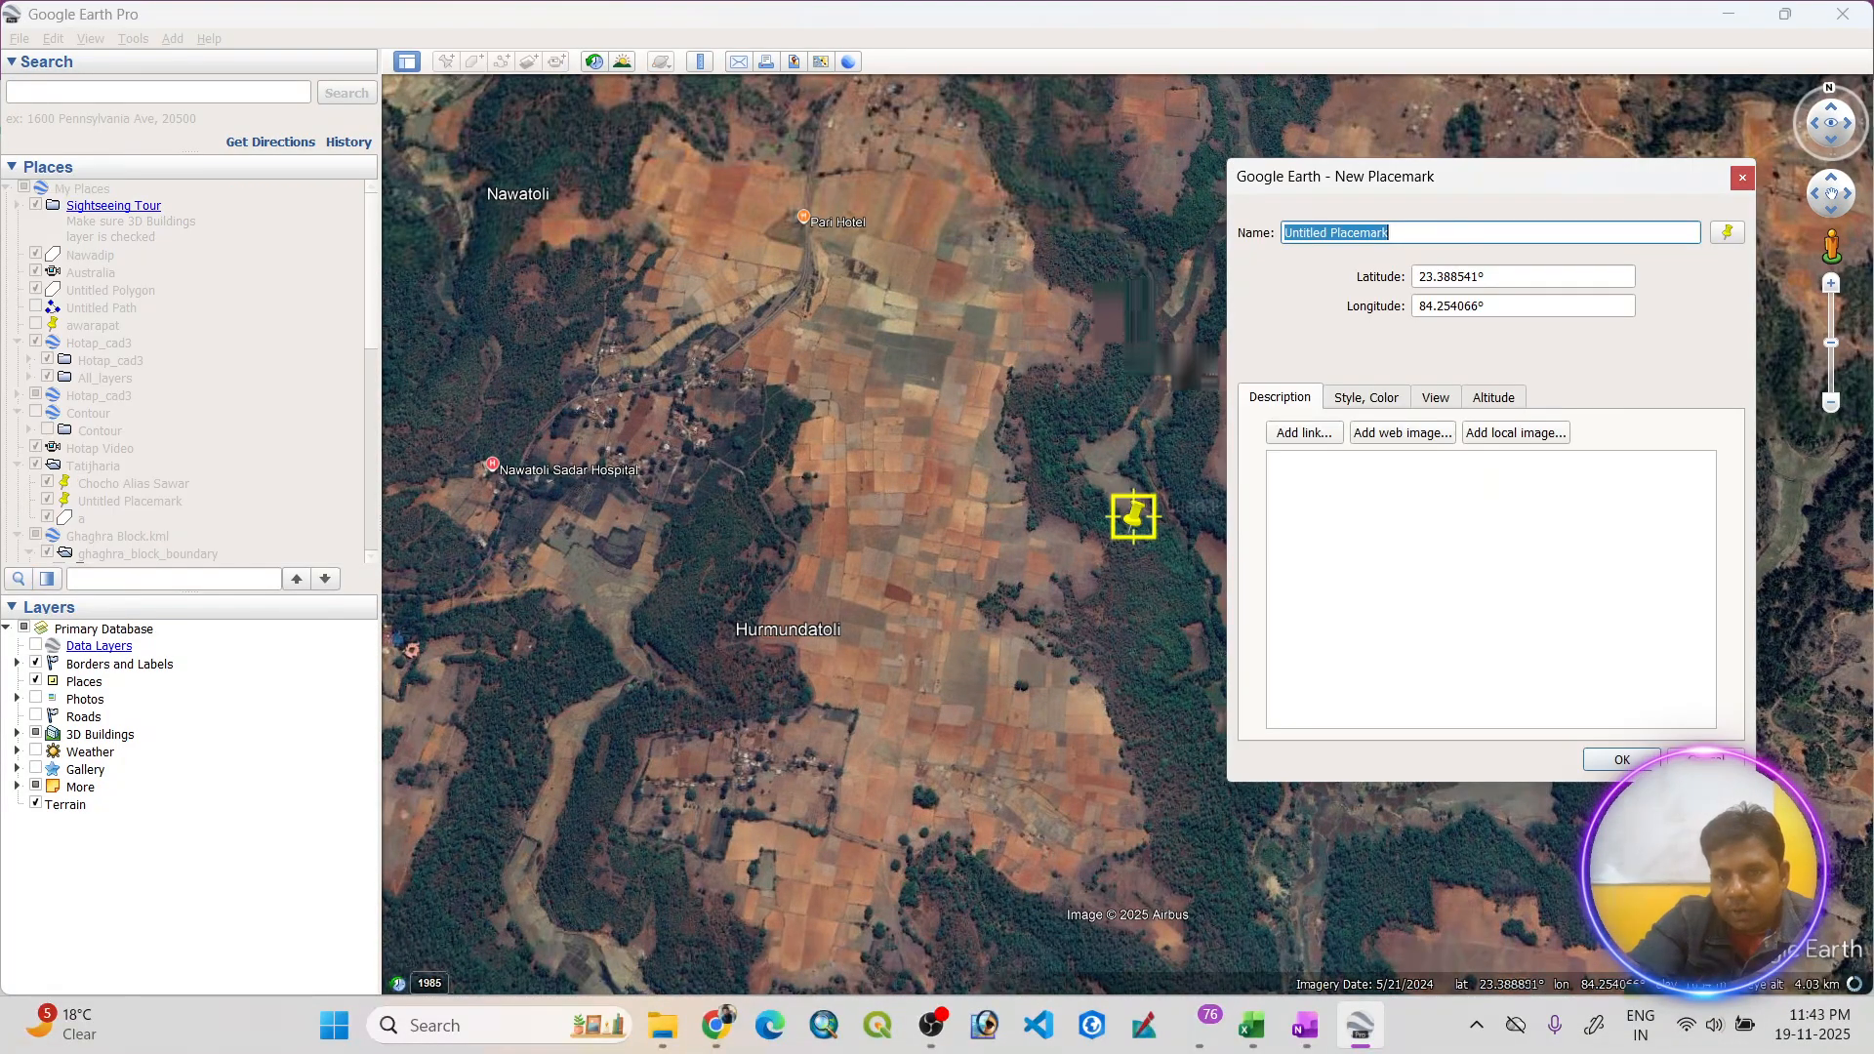
{"action": "left_click_drag", "start_coordinate": [1147, 519], "coordinate": [1051, 414]}
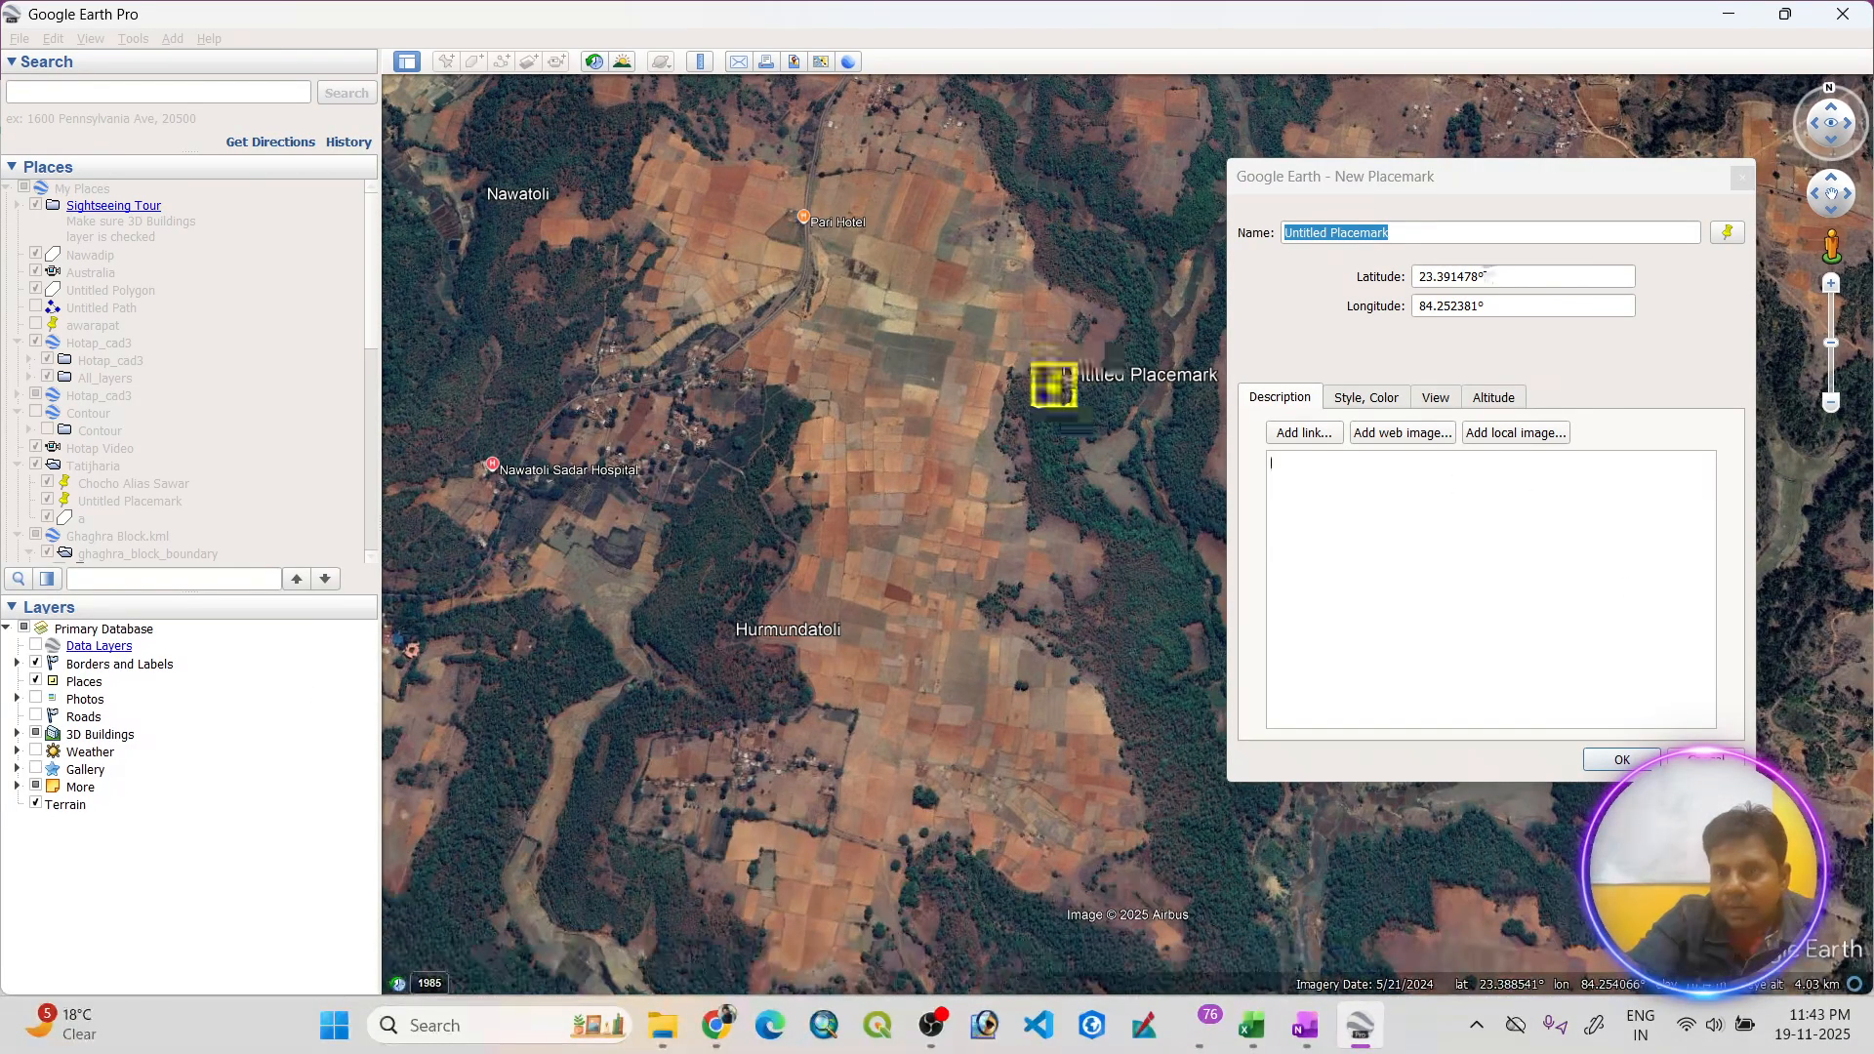
- Copy the new placemark's latitude number without its degree sign
{"action": "left_click_drag", "start_coordinate": [1482, 278], "coordinate": [1421, 274]}
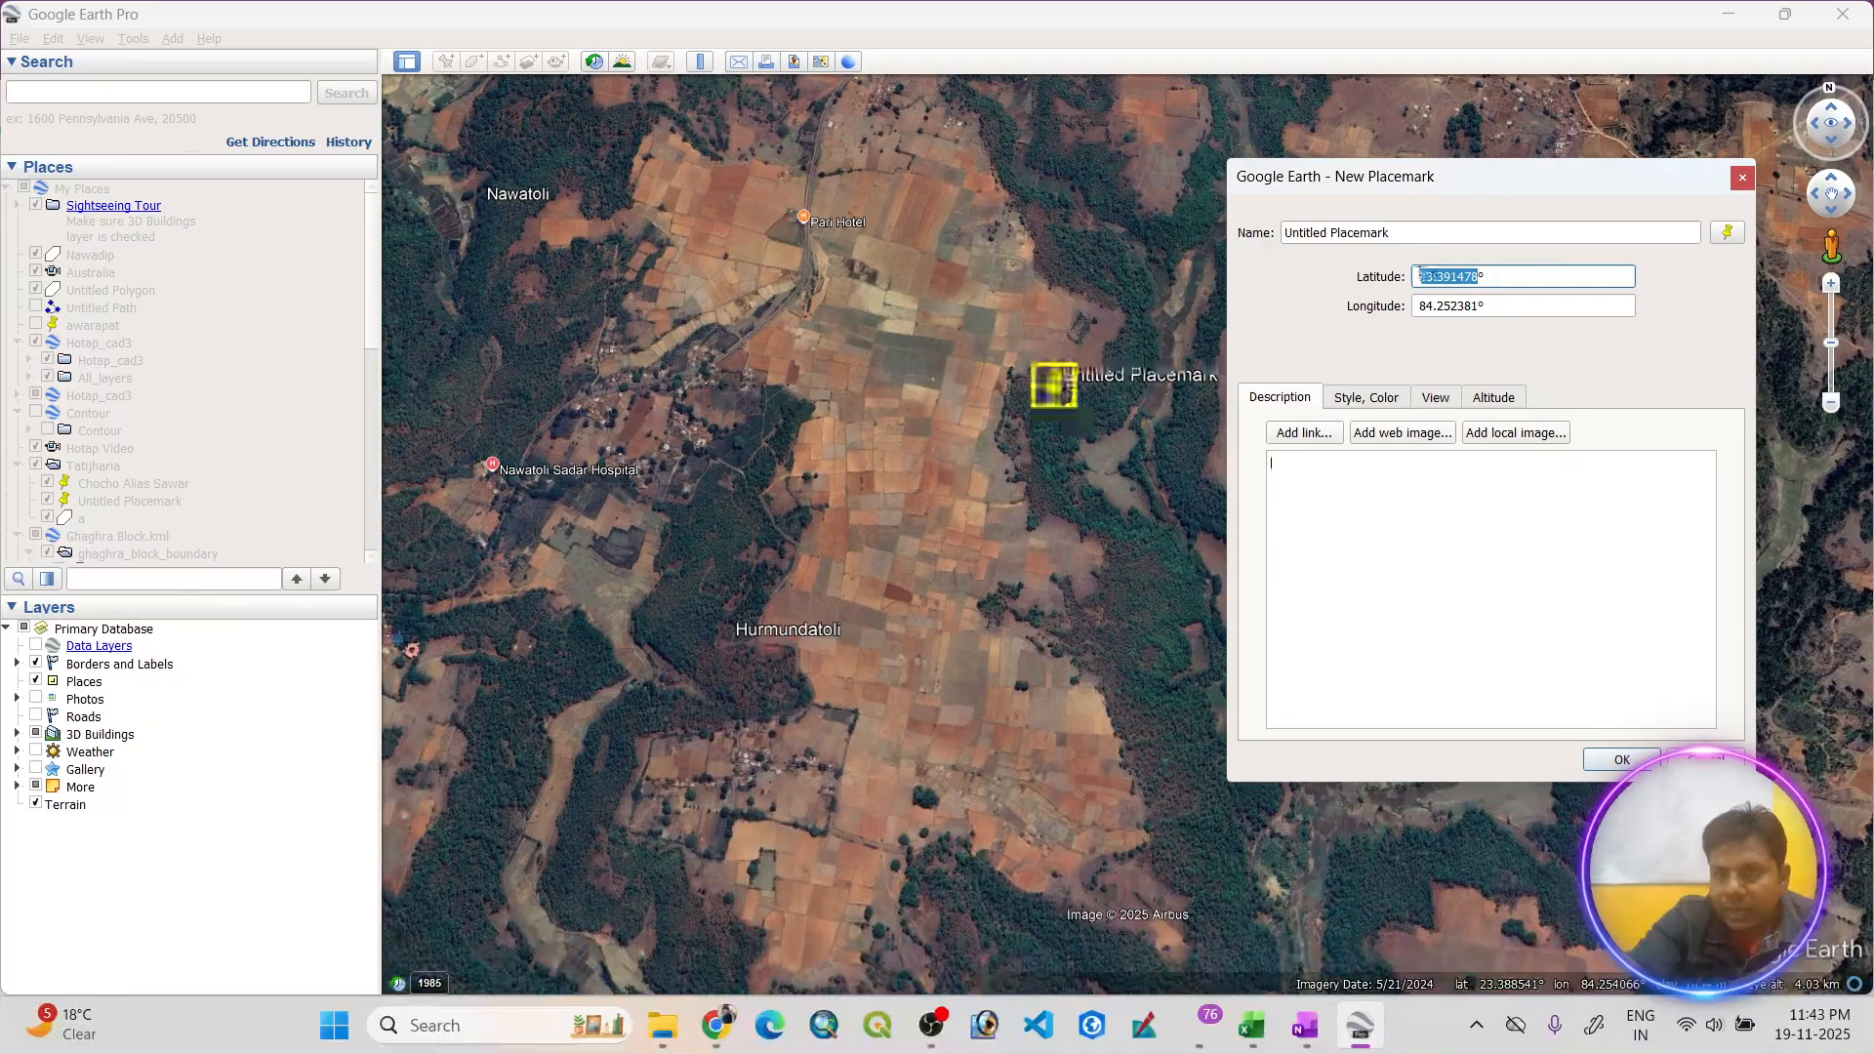
{"action": "right_click", "coordinate": [1422, 274]}
{"action": "left_click", "coordinate": [1495, 361]}
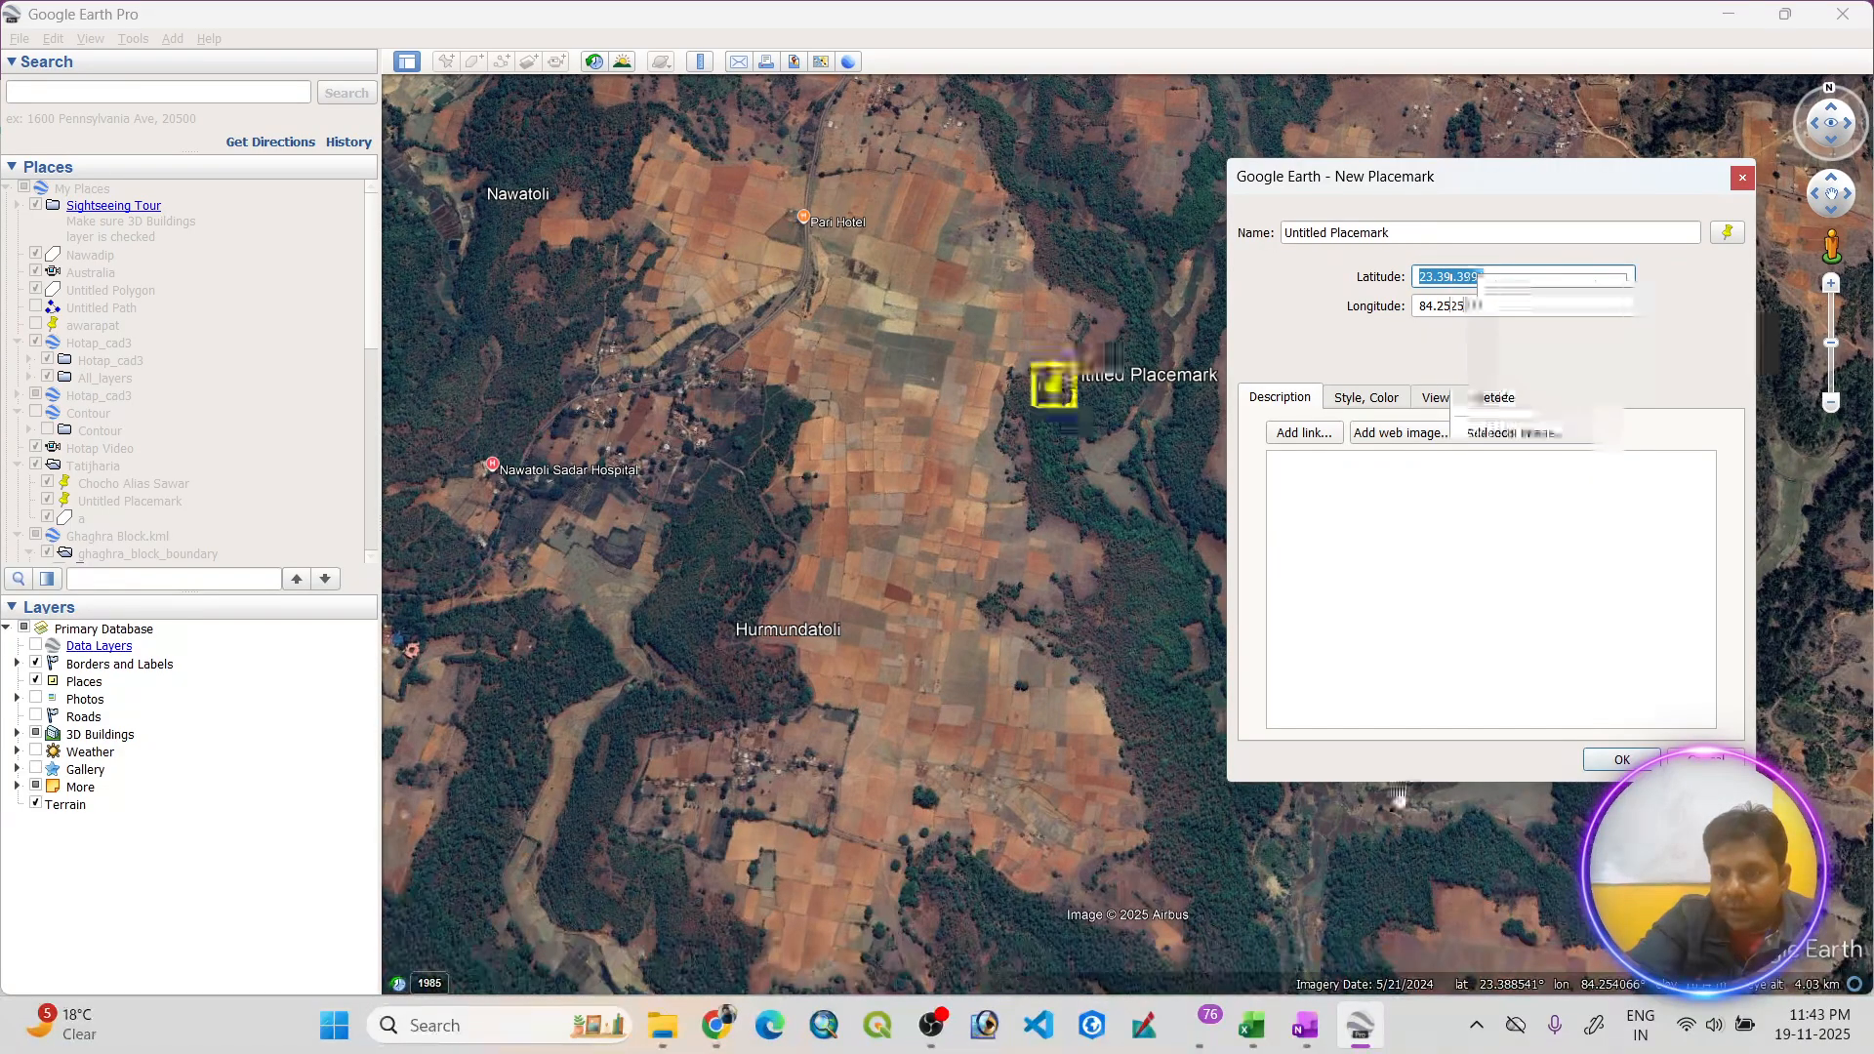
- Switch to the blank Excel workbook, select cell A1, and check the column headings of the table sketched in OneNote
{"action": "left_click", "coordinate": [1251, 1025]}
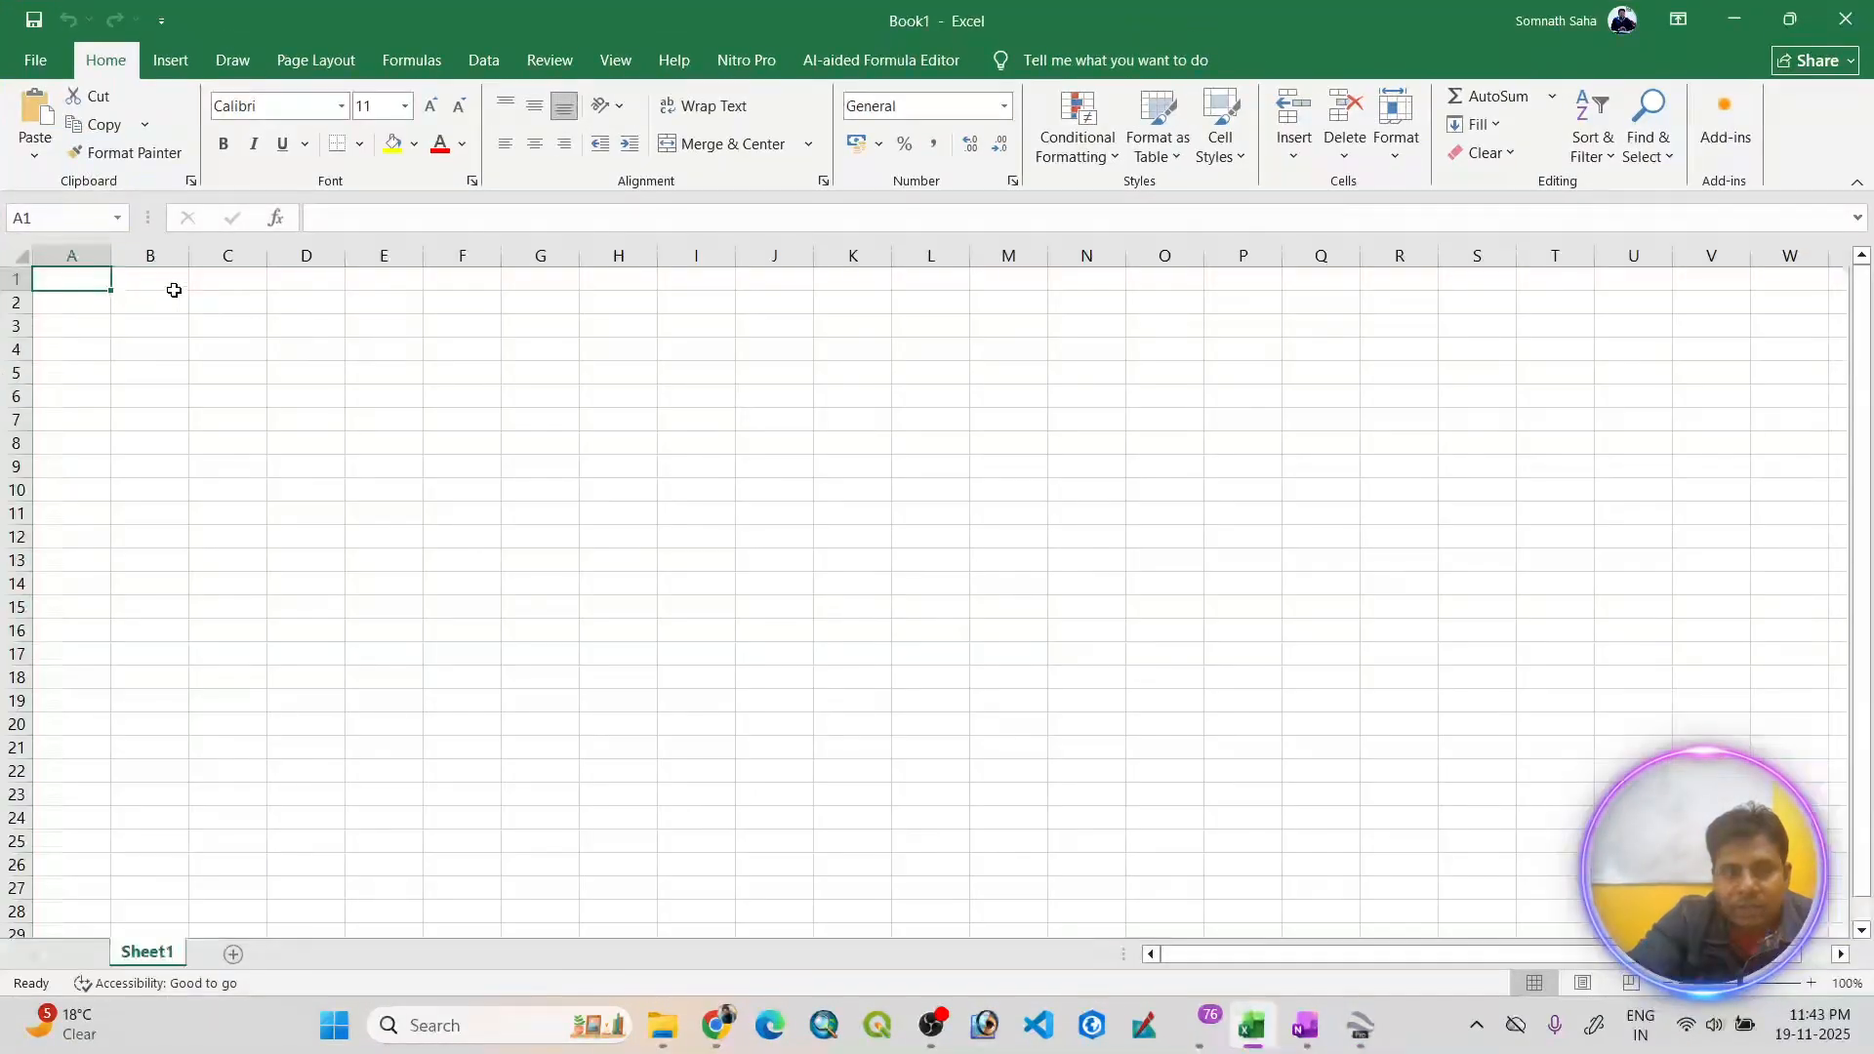
{"action": "left_click", "coordinate": [237, 301]}
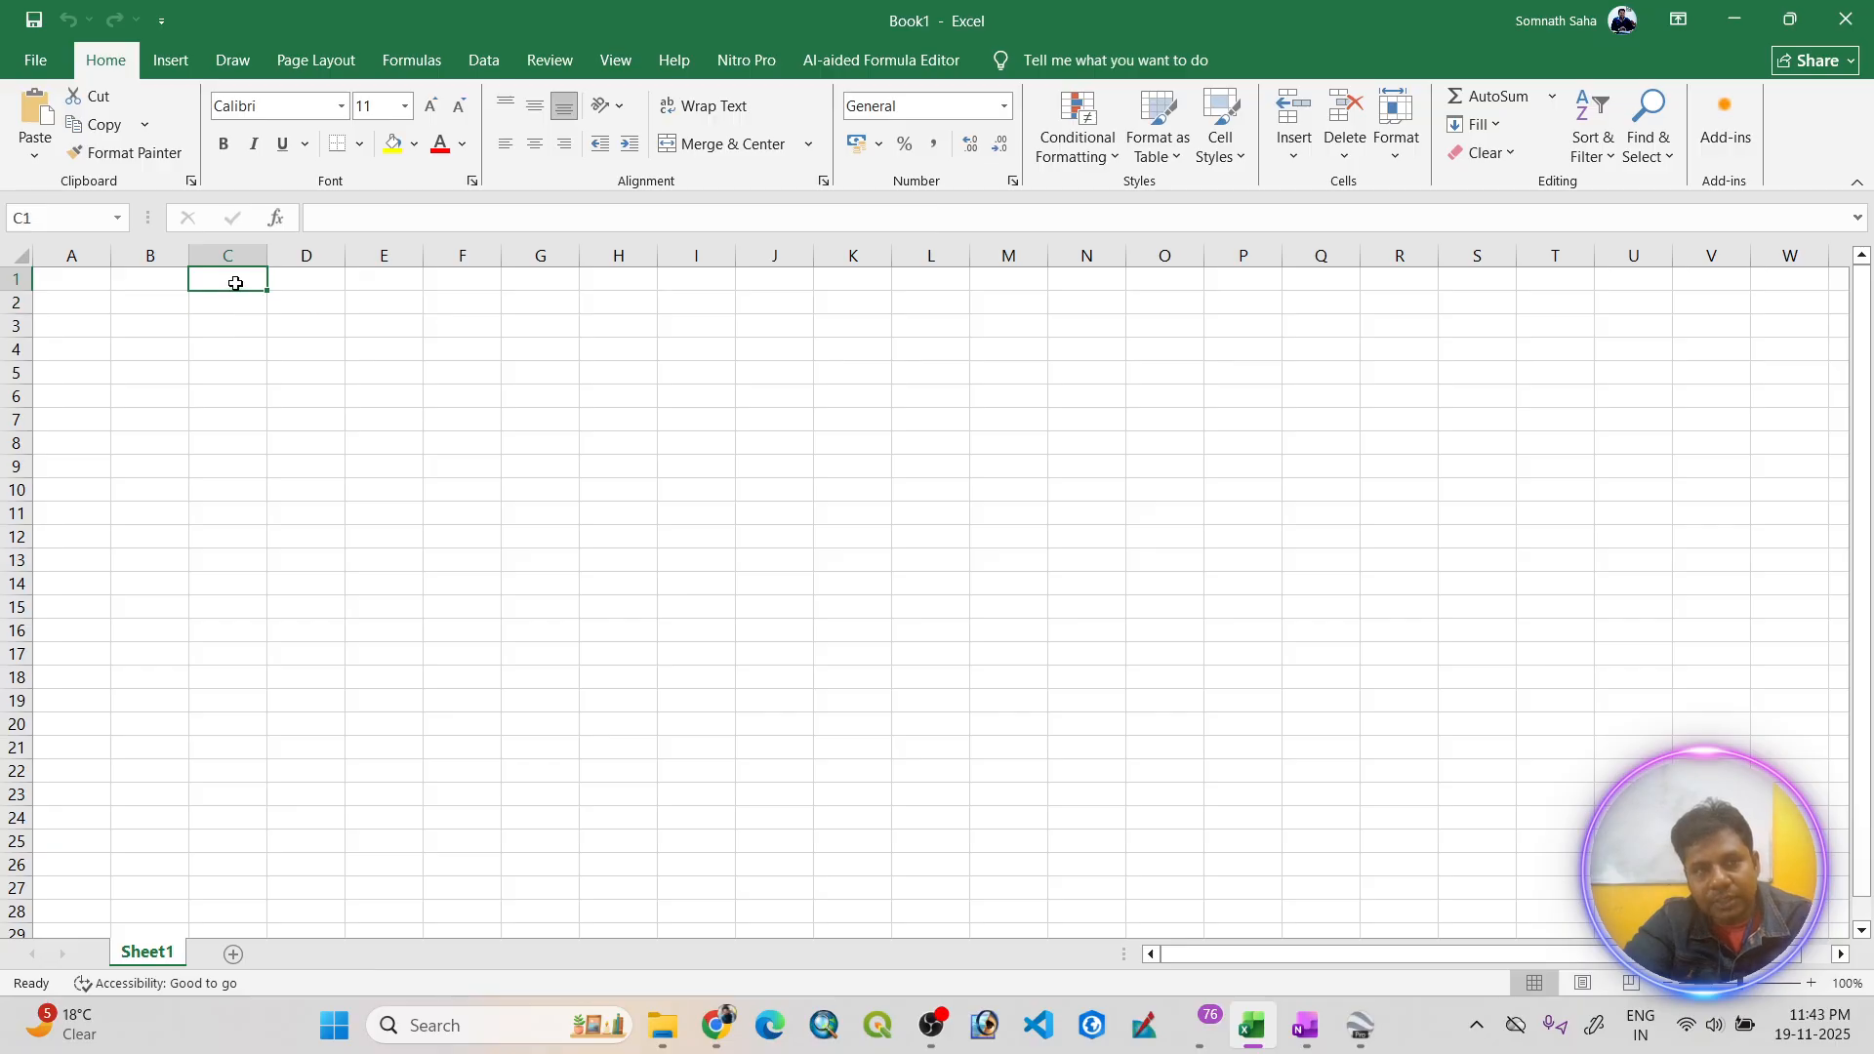
{"action": "scroll", "coordinate": [234, 305], "scroll_direction": "up", "scroll_amount": 8, "text": "ctrl"}
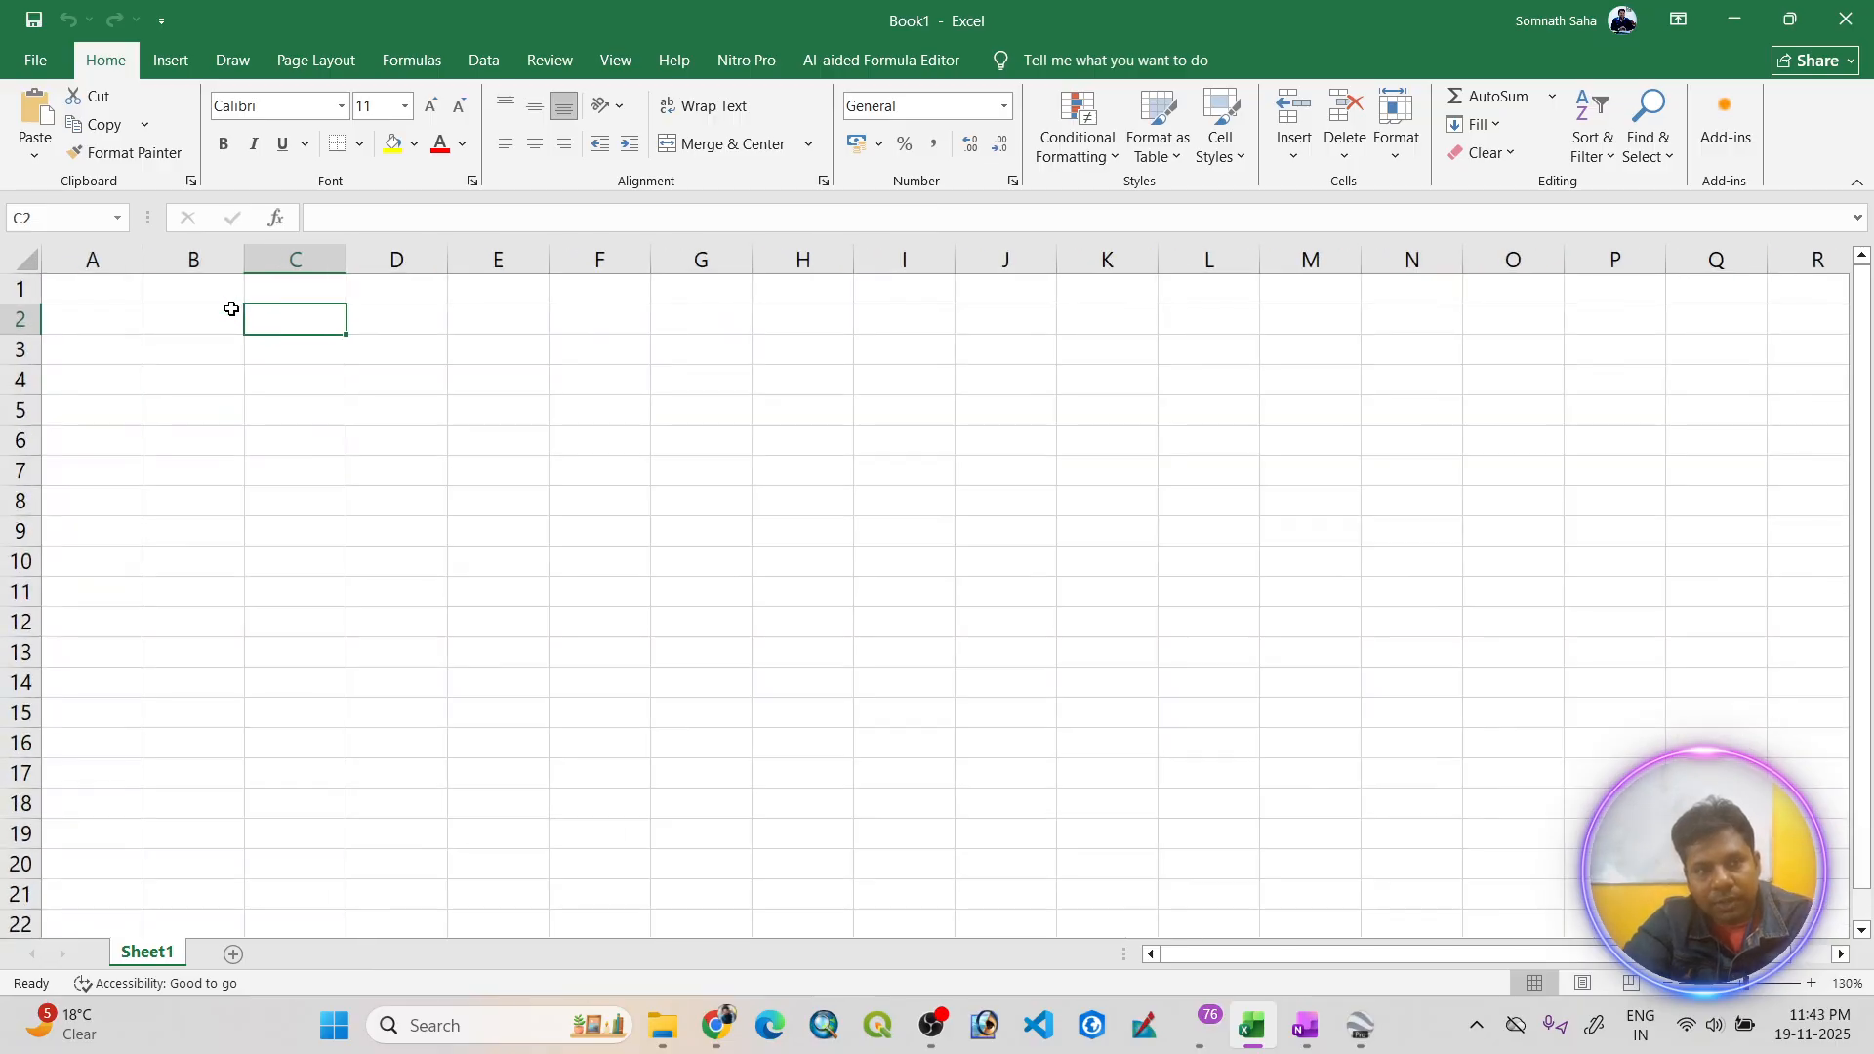
{"action": "left_click", "coordinate": [159, 322]}
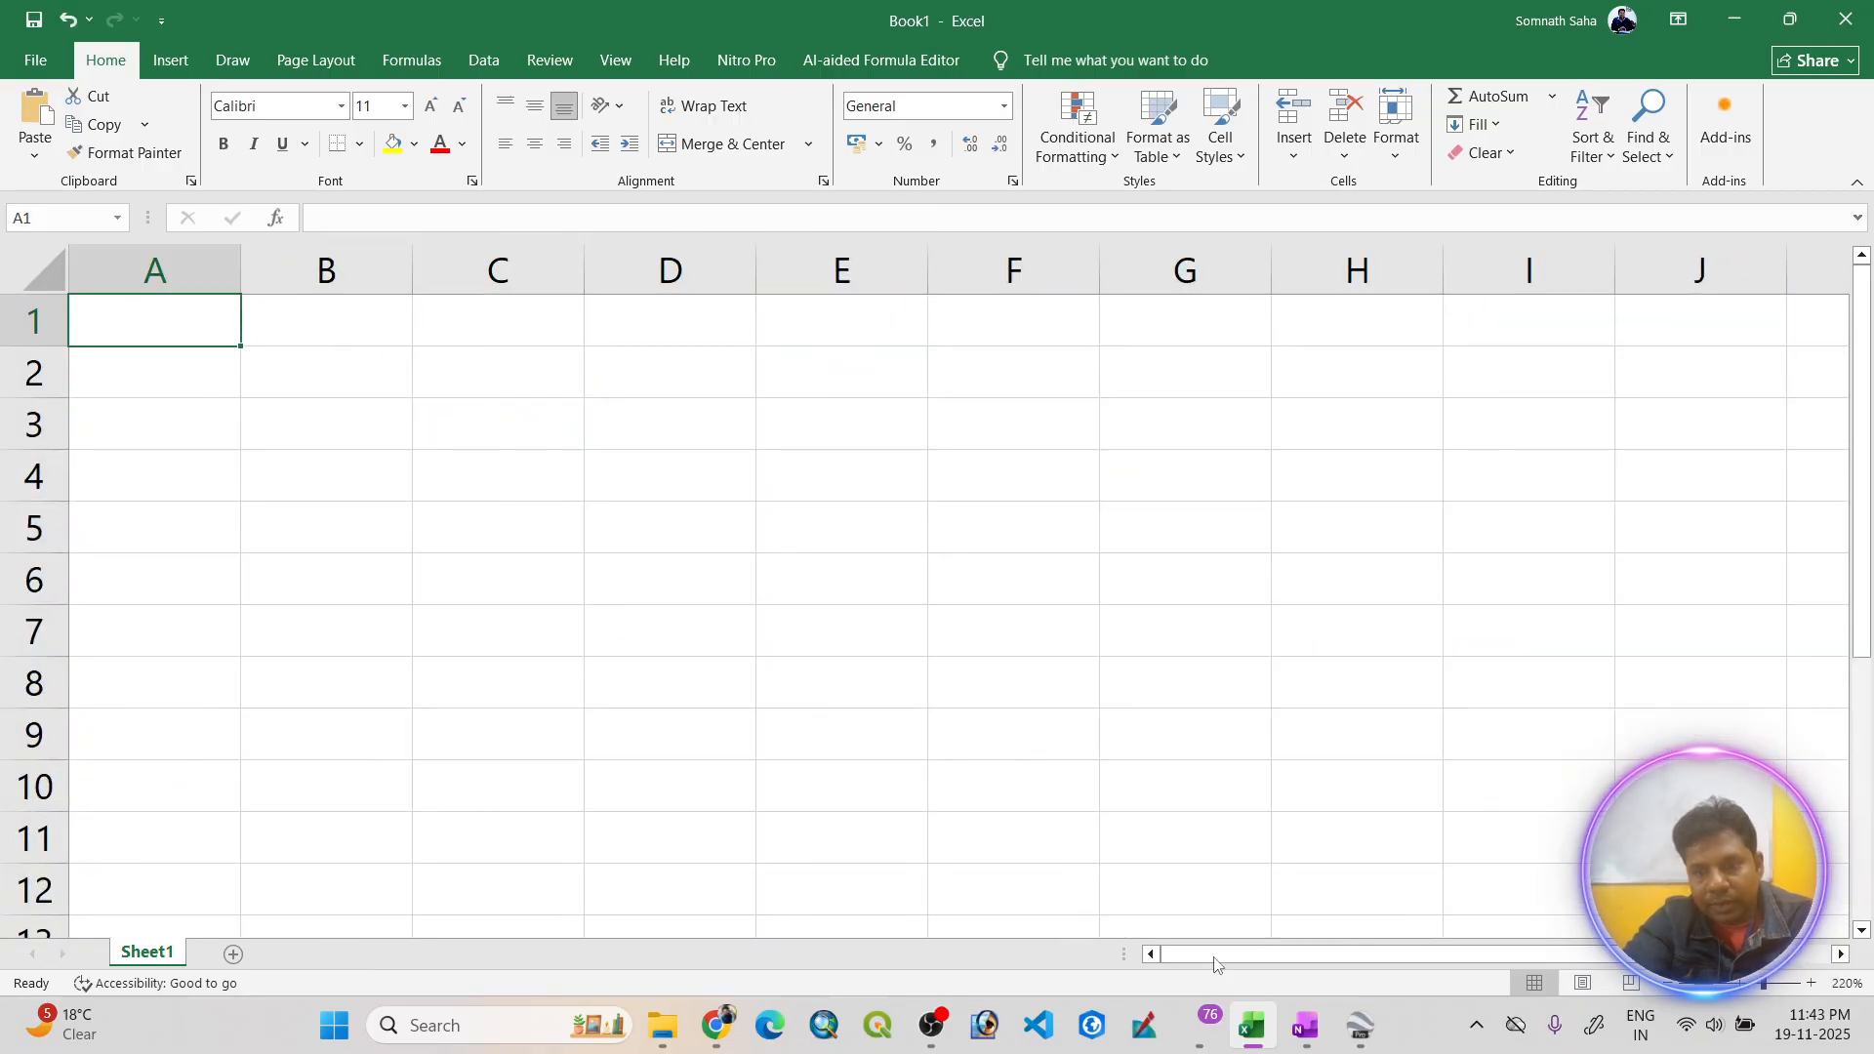
{"action": "left_click", "coordinate": [1305, 1025]}
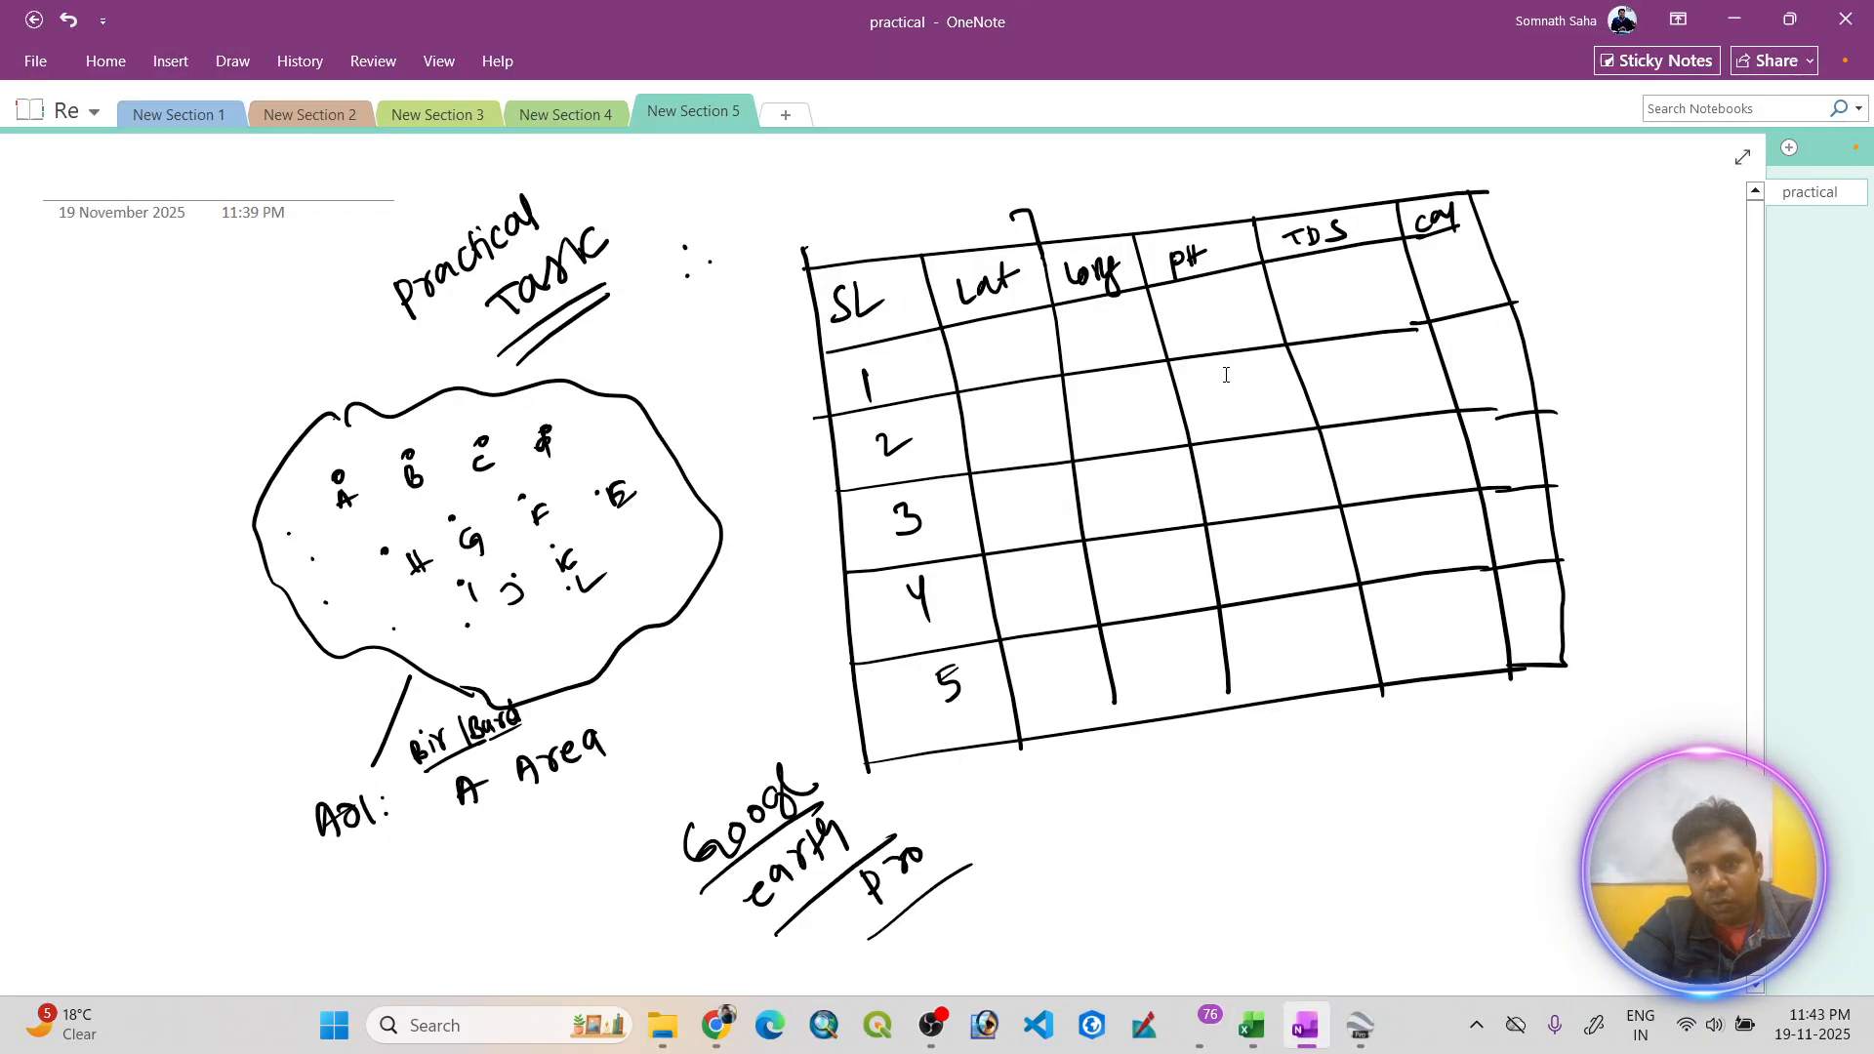
{"action": "left_click", "coordinate": [1252, 1025]}
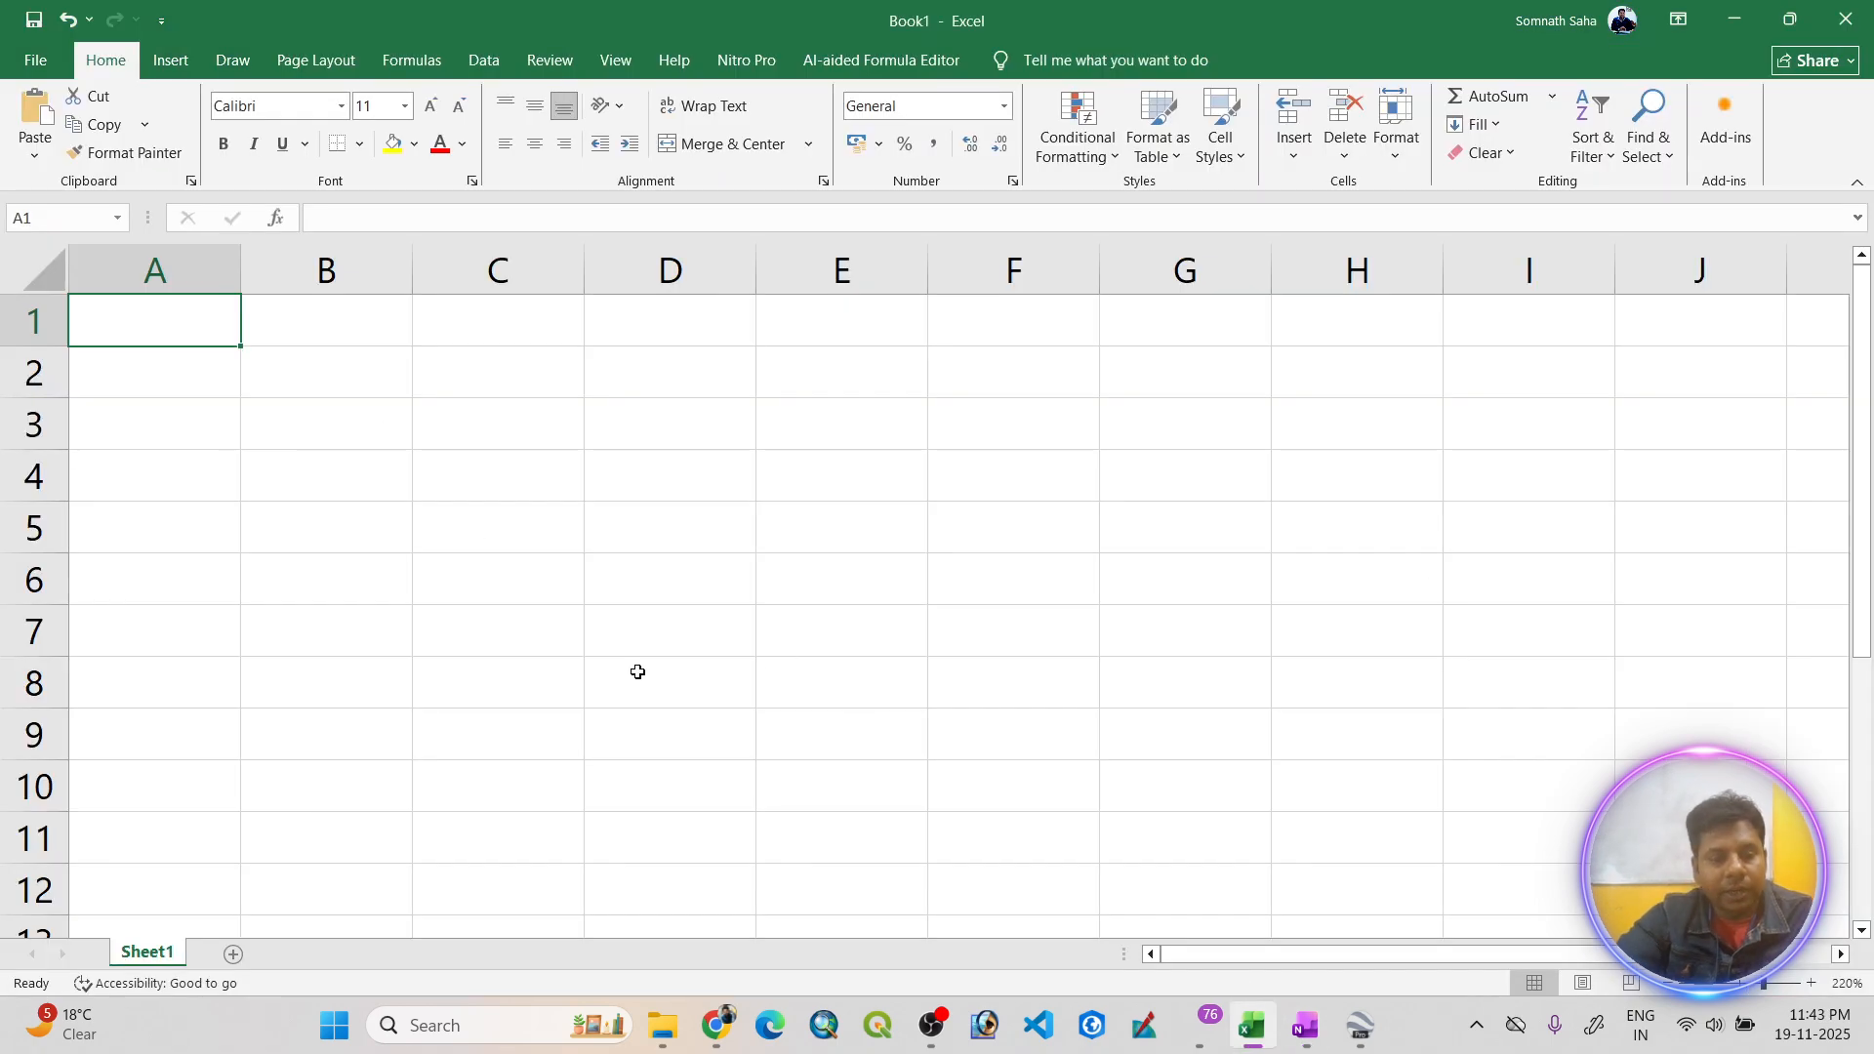
- Enter the column headers Sl, Lati and Longi in cells A1 to C1
{"action": "type", "text": "Sl"}
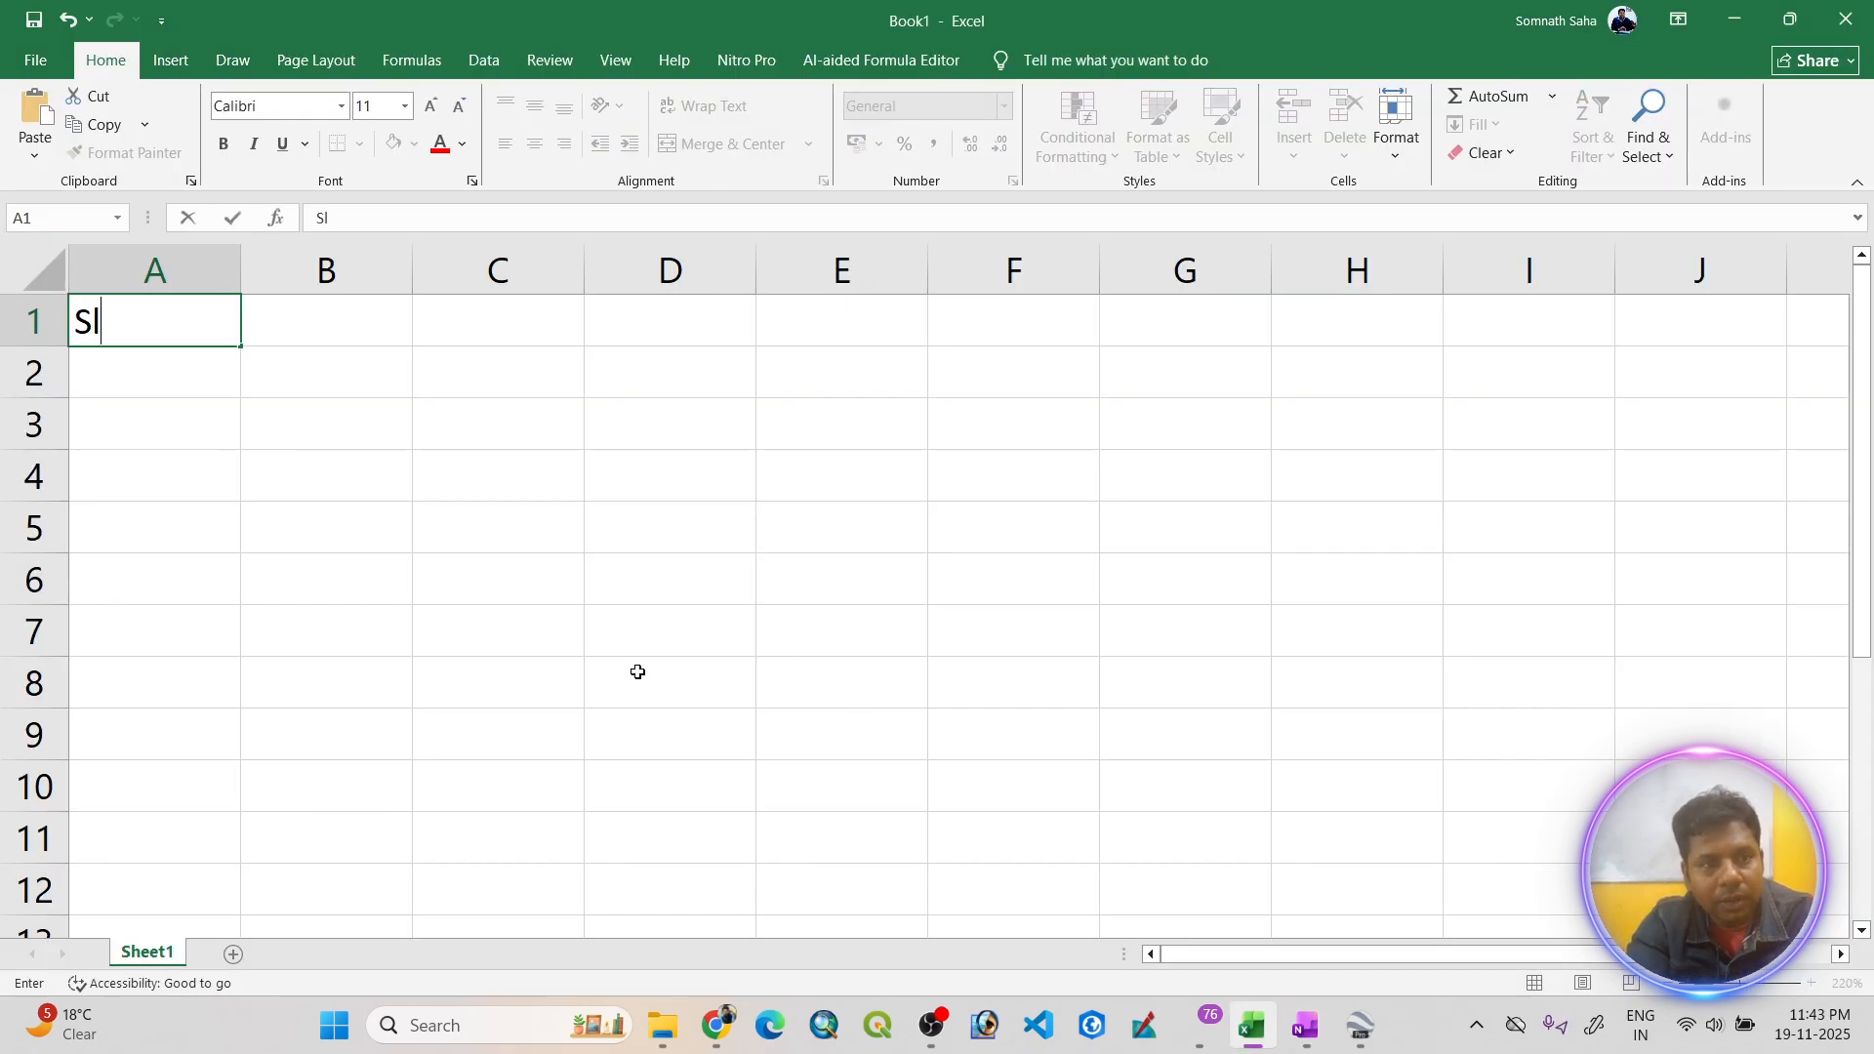
{"action": "key", "text": "Tab"}
{"action": "type", "text": "La"}
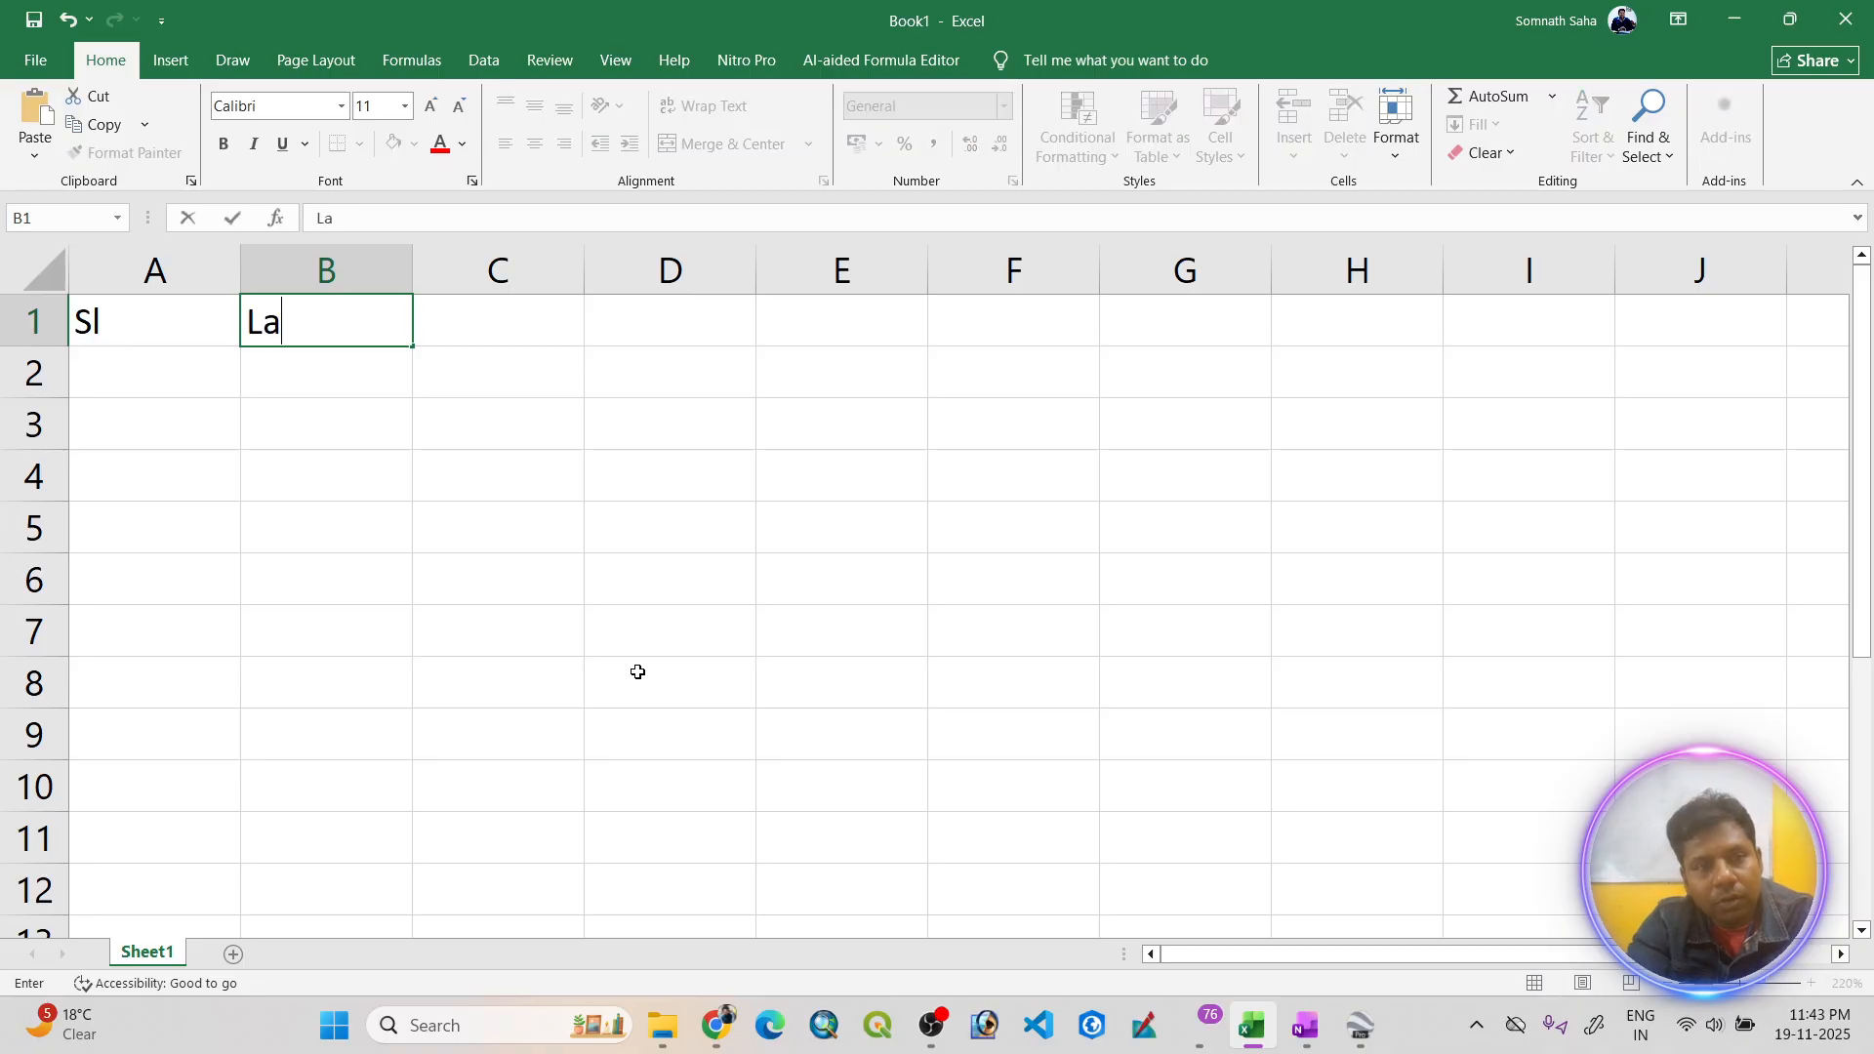
{"action": "type", "text": "ti"}
{"action": "key", "text": "Tab"}
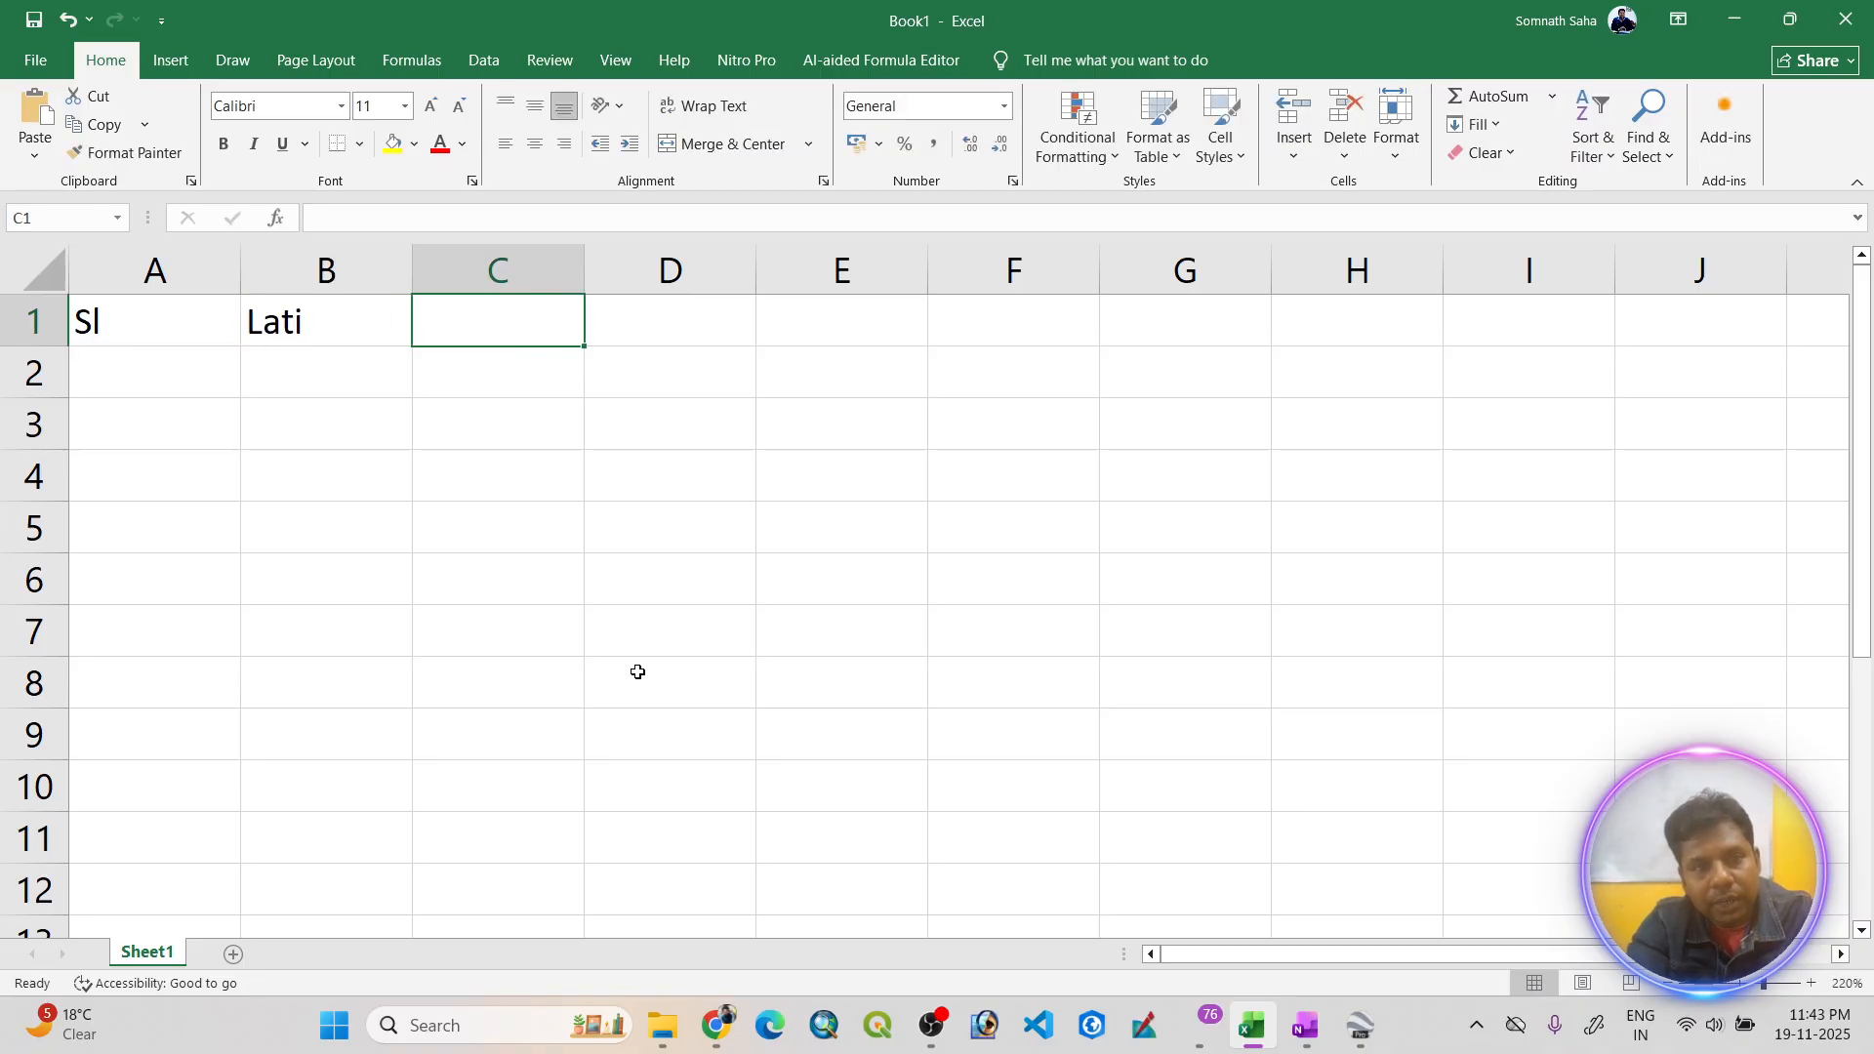
{"action": "type", "text": "l"}
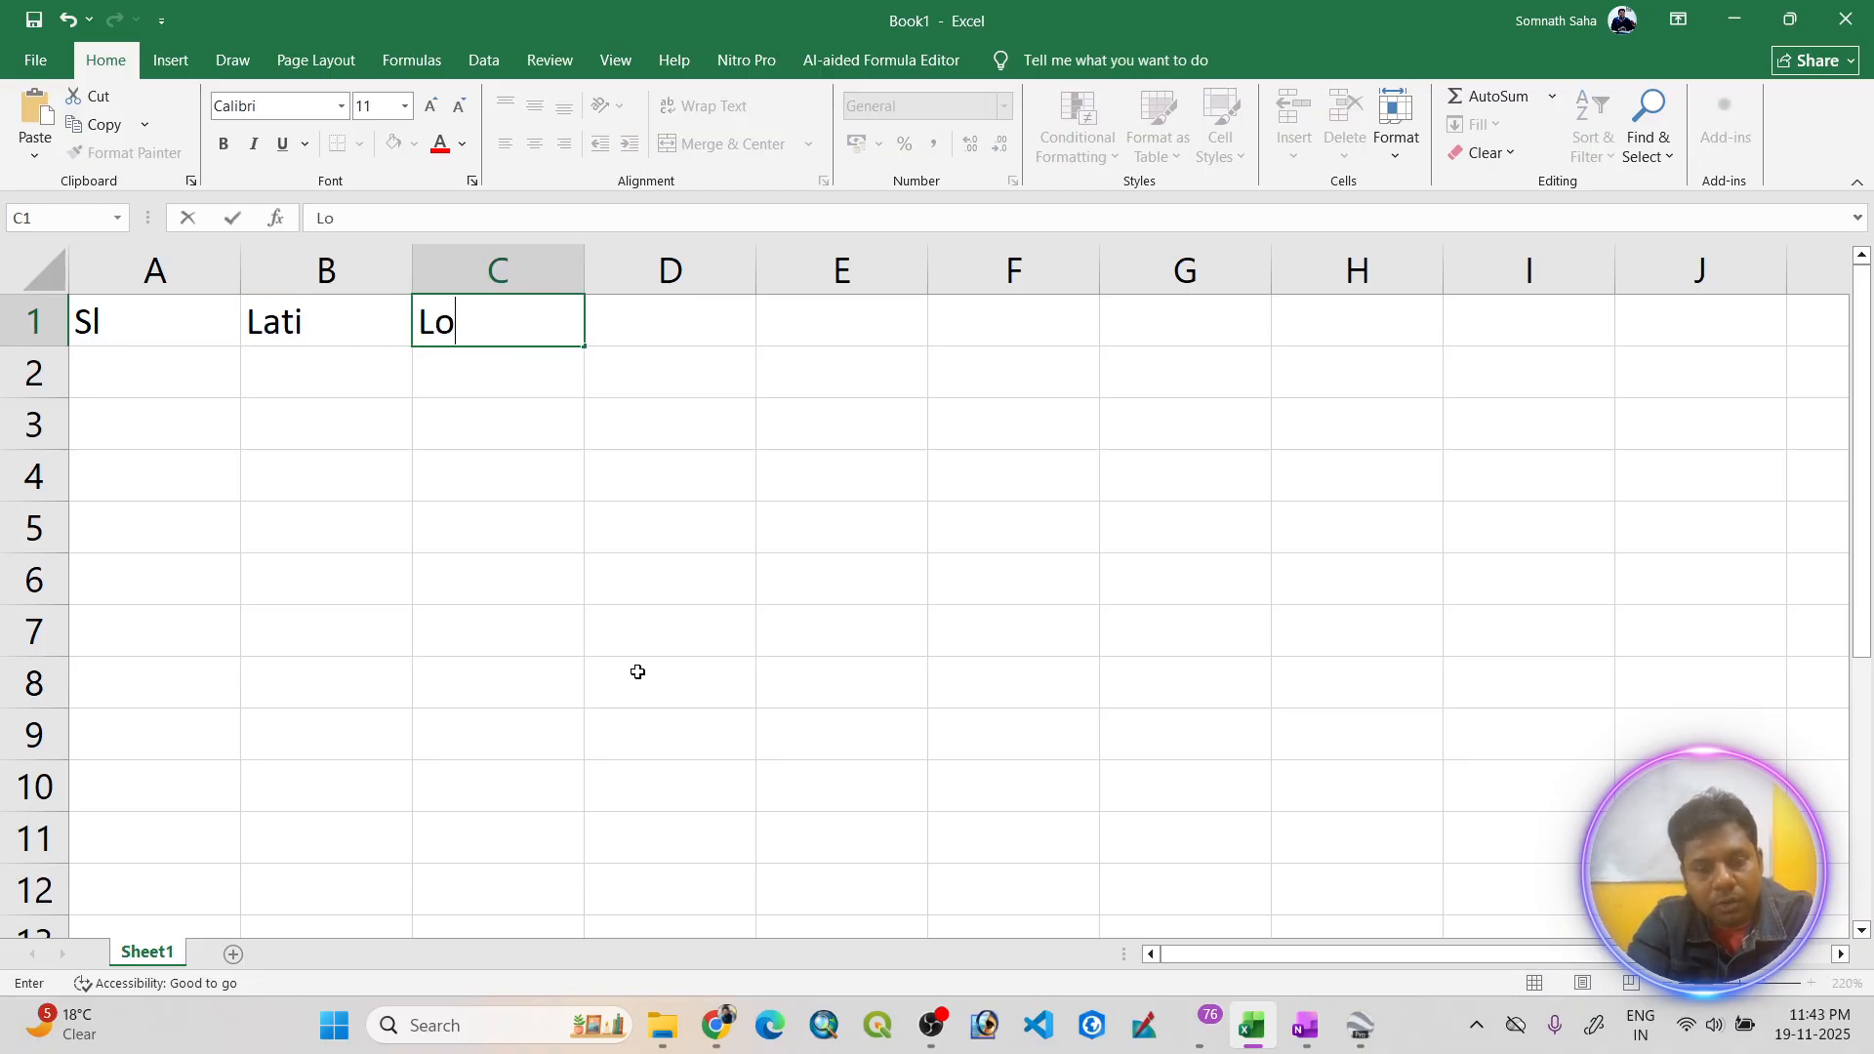
{"action": "key", "text": "Tab"}
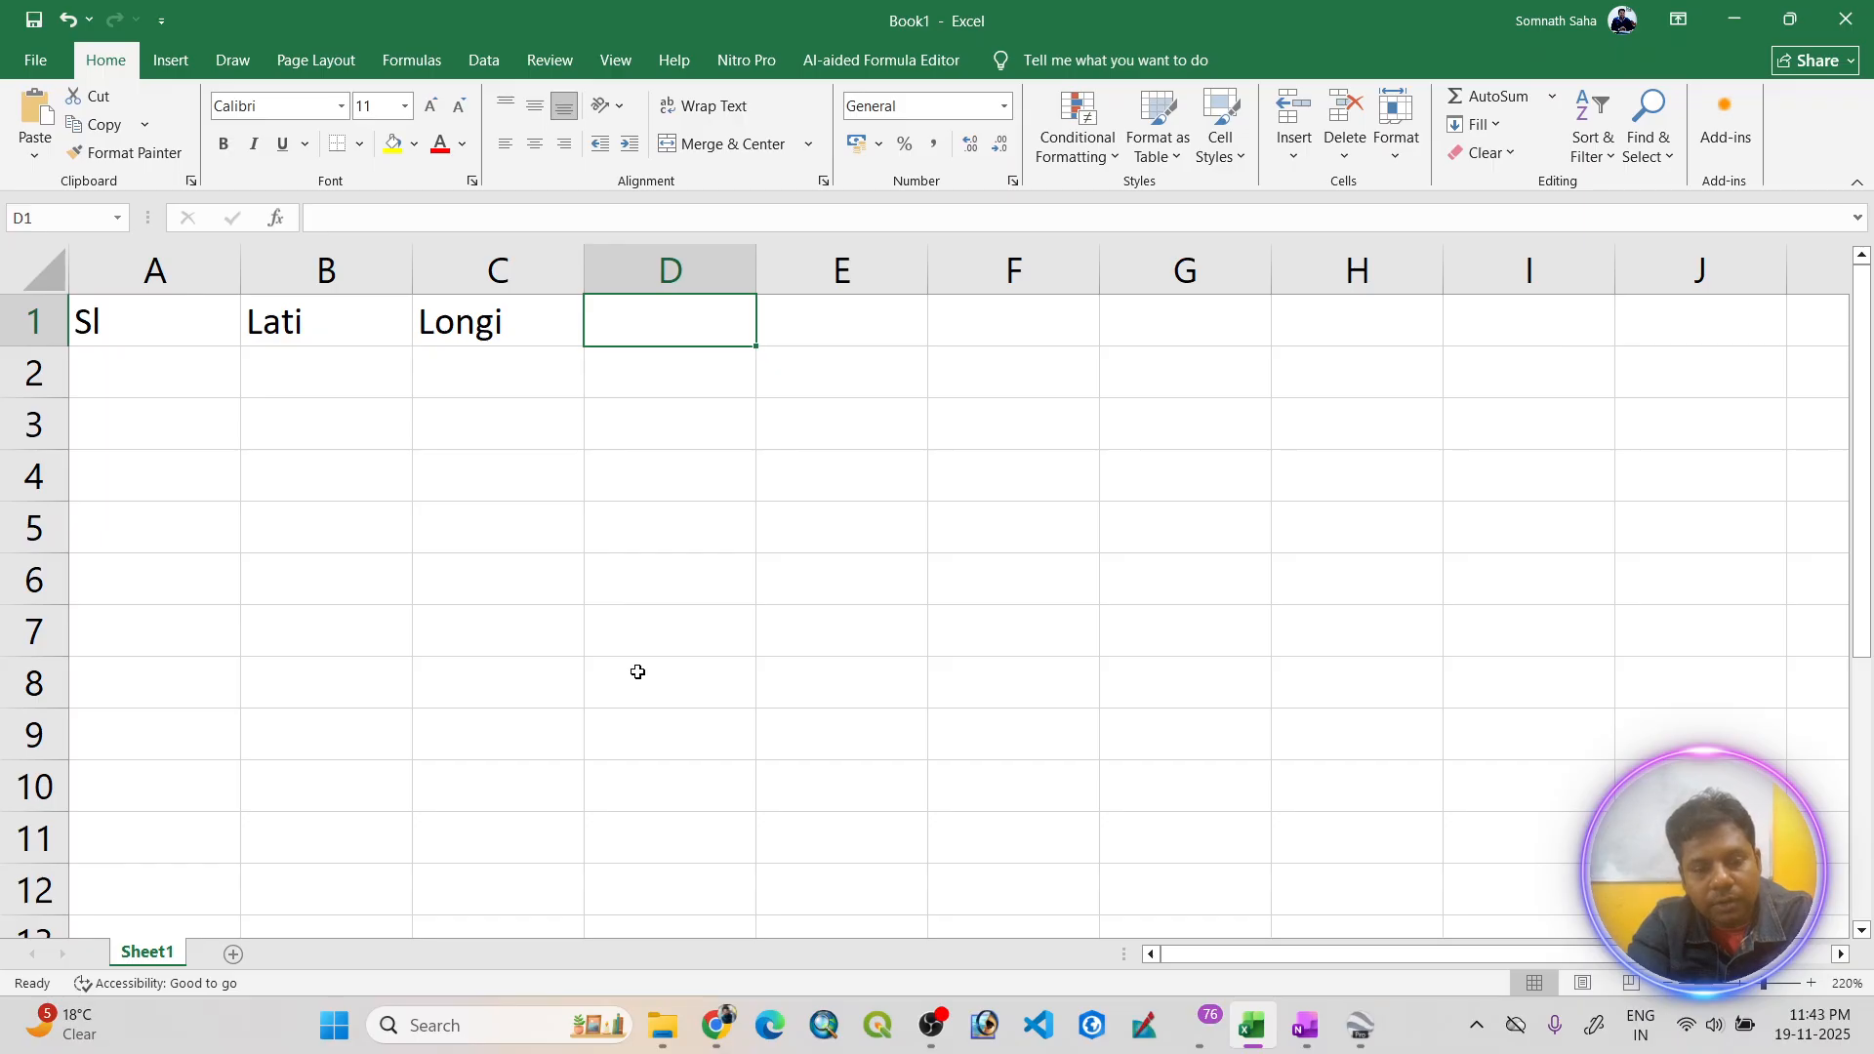
- Enter the column headers Ph, TDS, EC and Calcium in cells D1 to G1
{"action": "type", "text": "Ph"}
{"action": "key", "text": "Tab"}
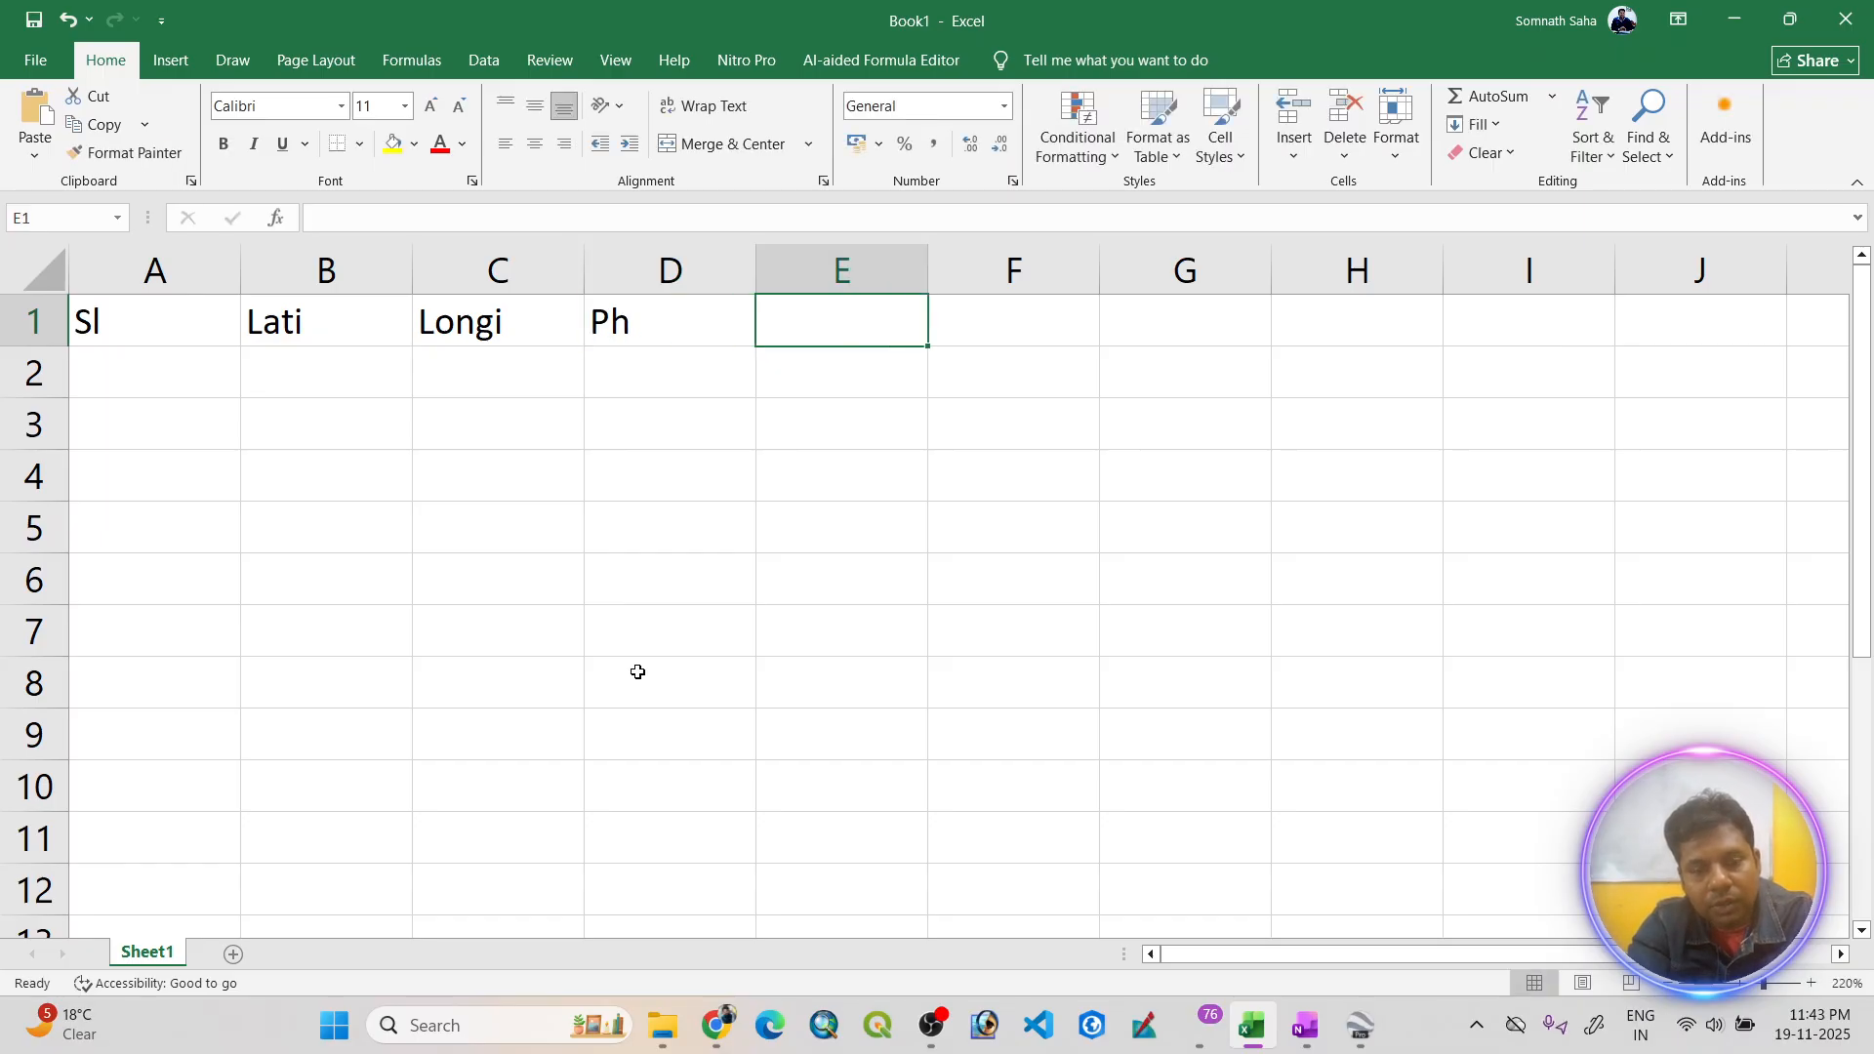
{"action": "type", "text": "TDS"}
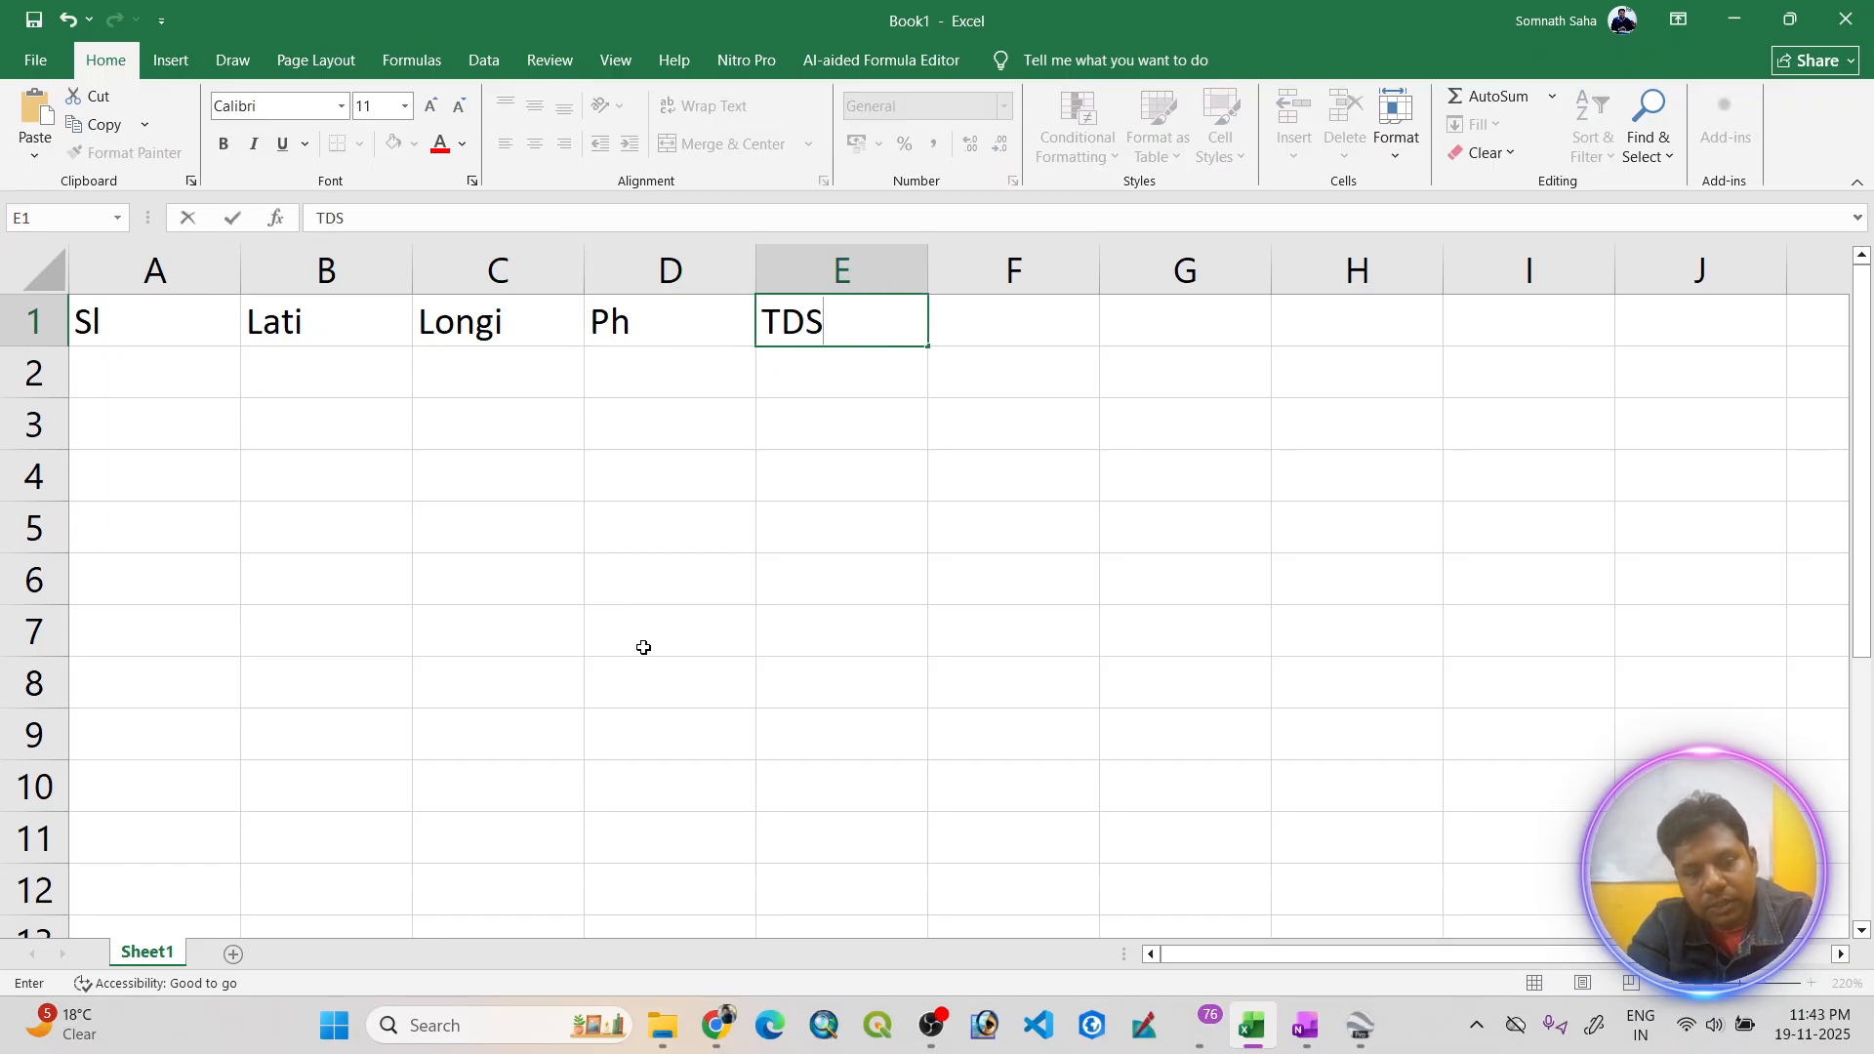
{"action": "key", "text": "Tab"}
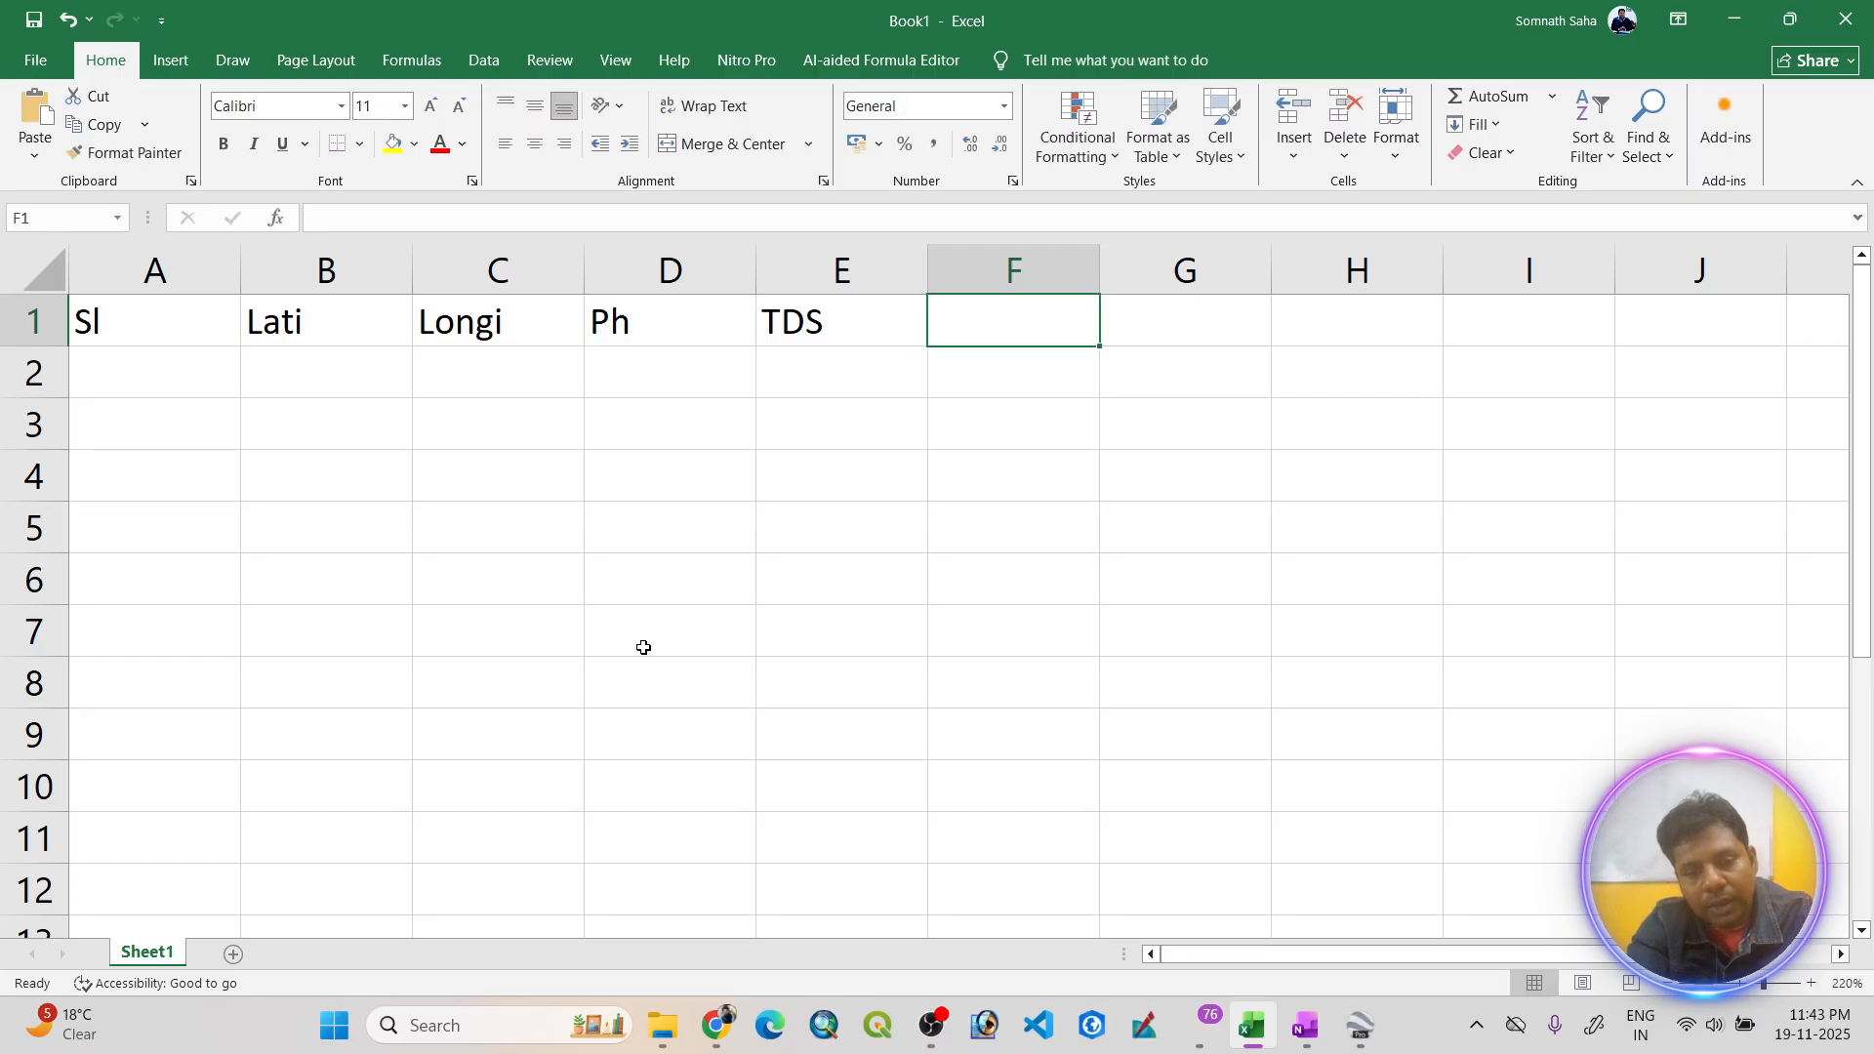
{"action": "type", "text": "EC"}
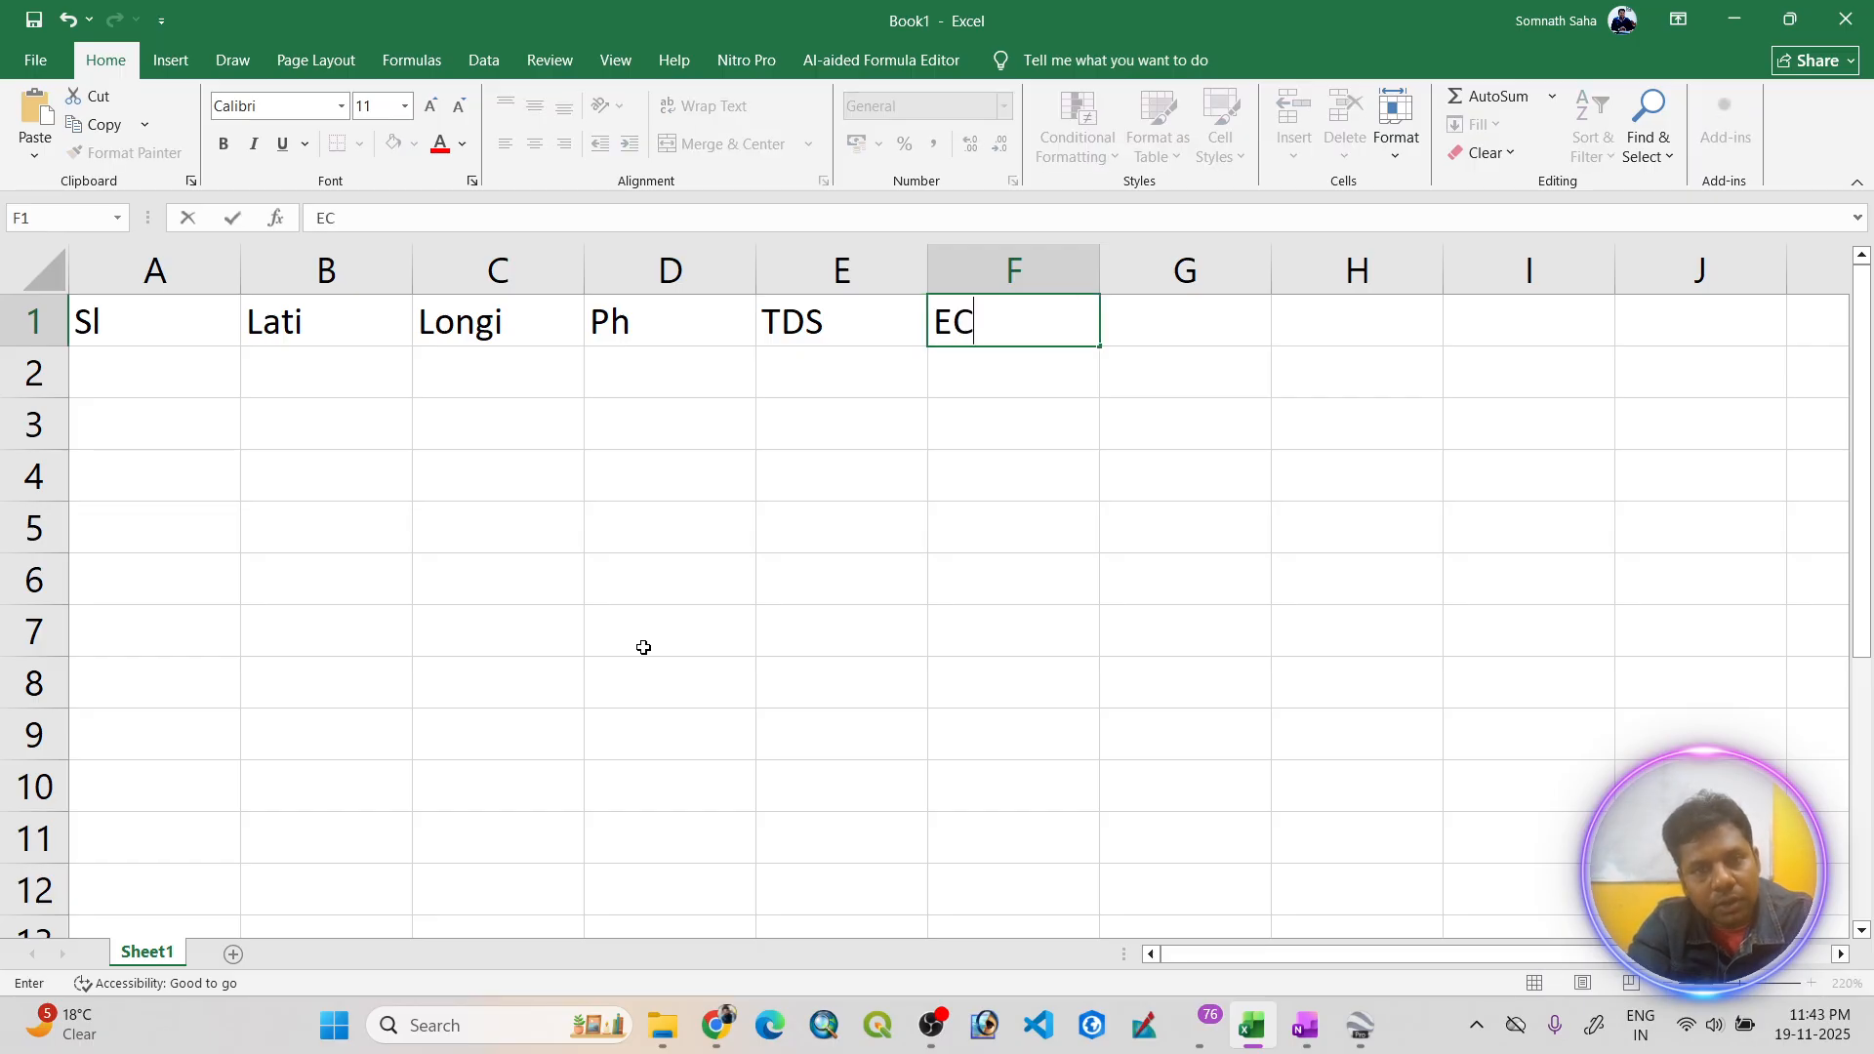
{"action": "key", "text": "Tab"}
{"action": "type", "text": "Calc"}
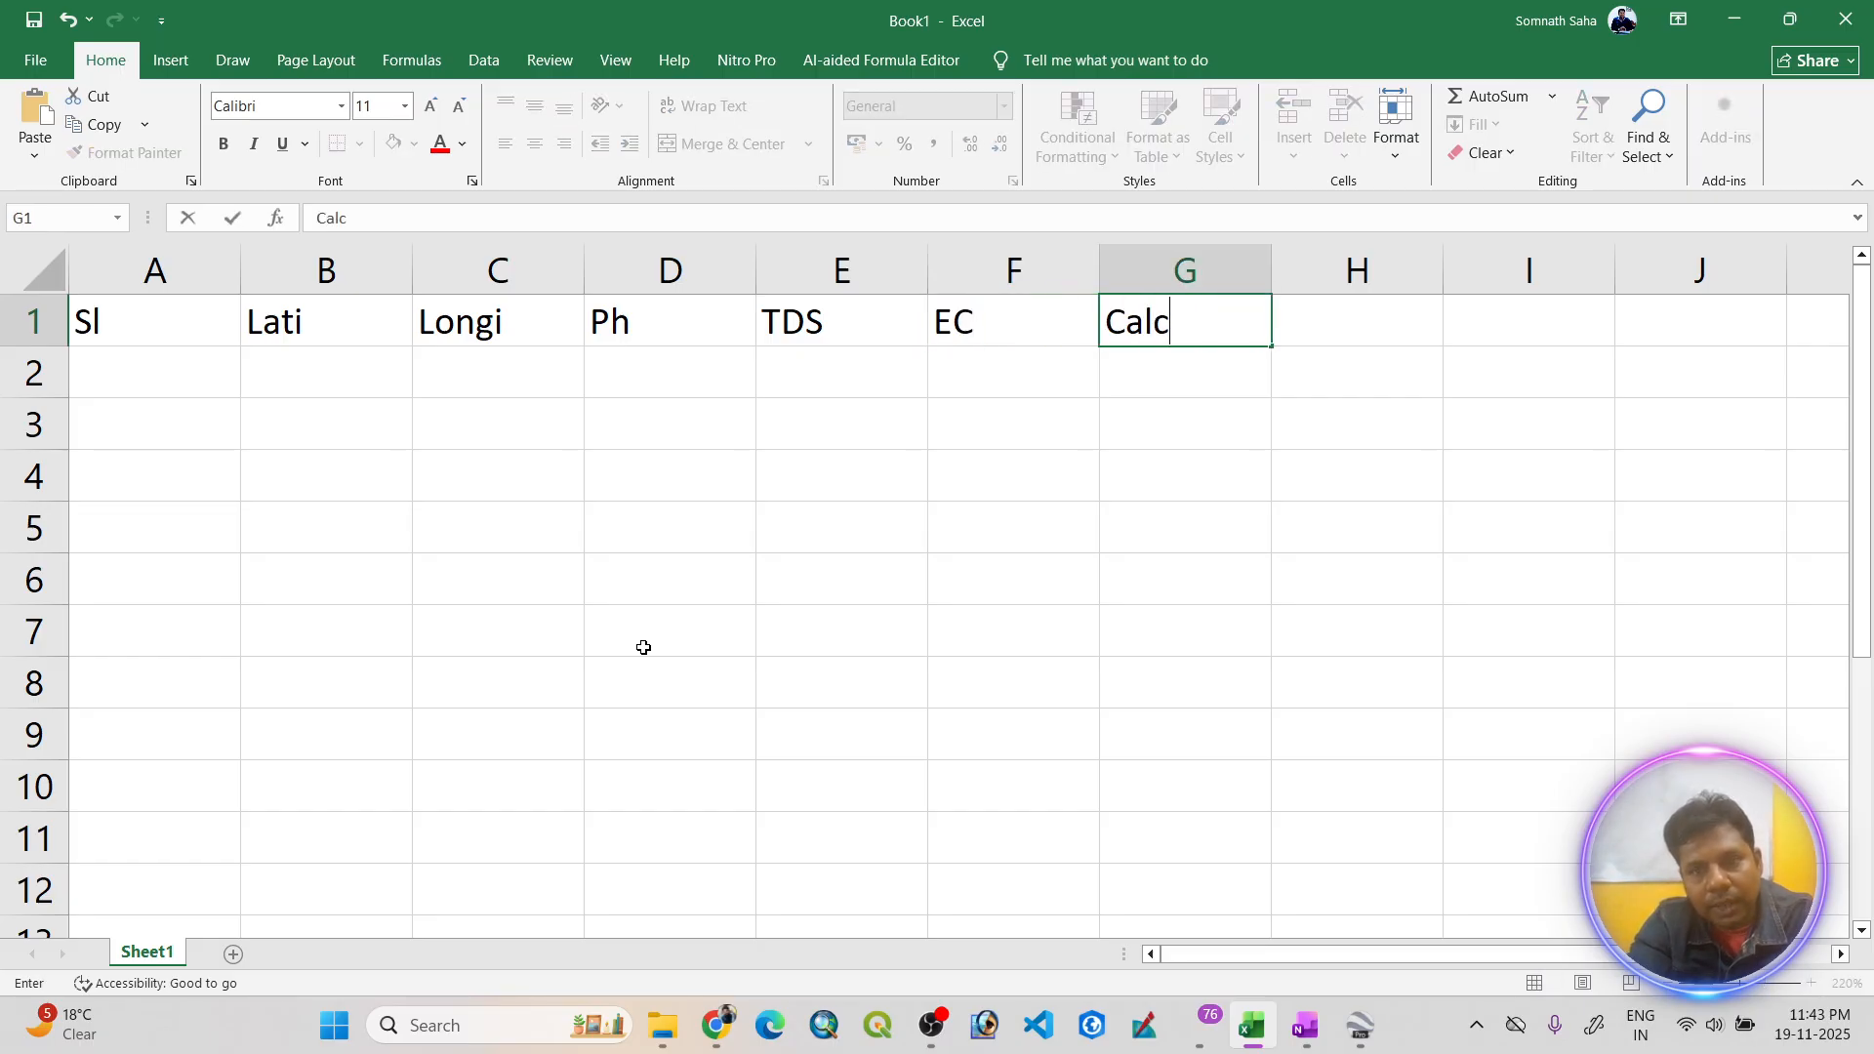
{"action": "type", "text": "ium"}
{"action": "key", "text": "Return"}
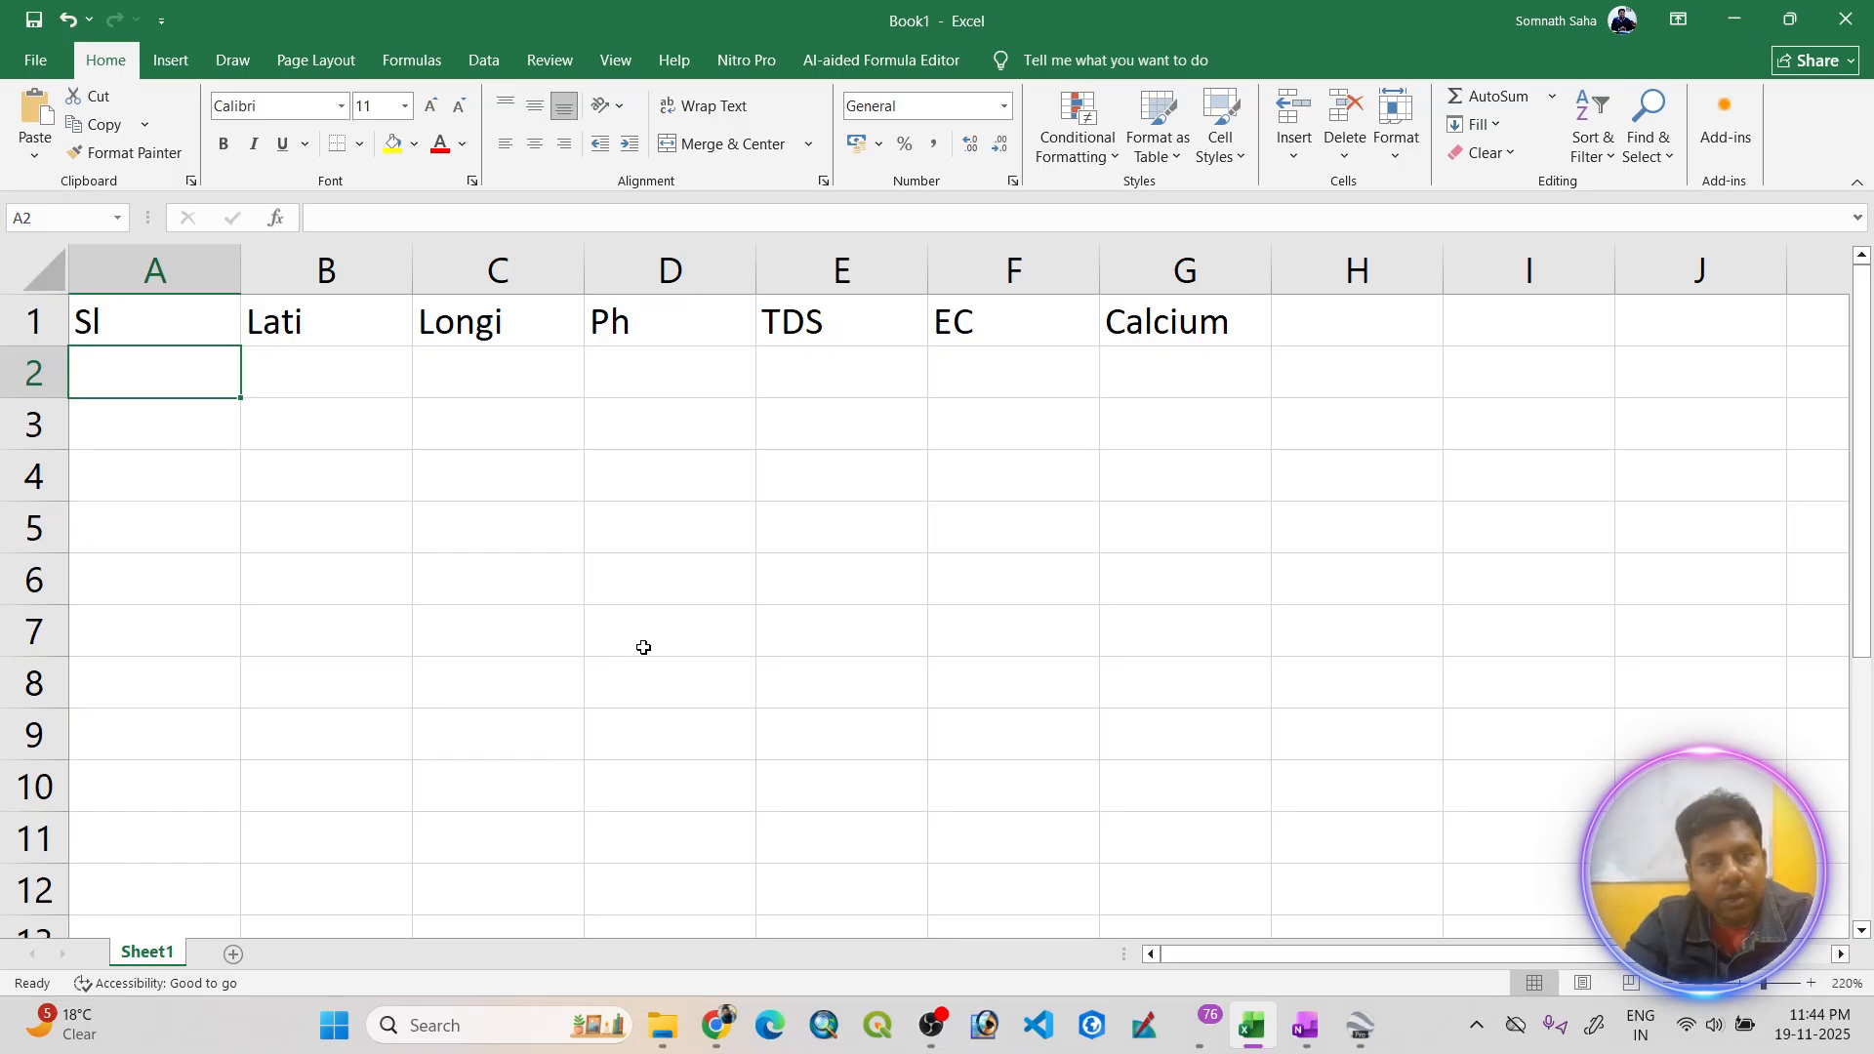
- Number the rows 1 to 5 in the Sl column, cells A2 to A6
{"action": "type", "text": "1"}
{"action": "key", "text": "Return"}
{"action": "type", "text": "2"}
{"action": "key", "text": "Return"}
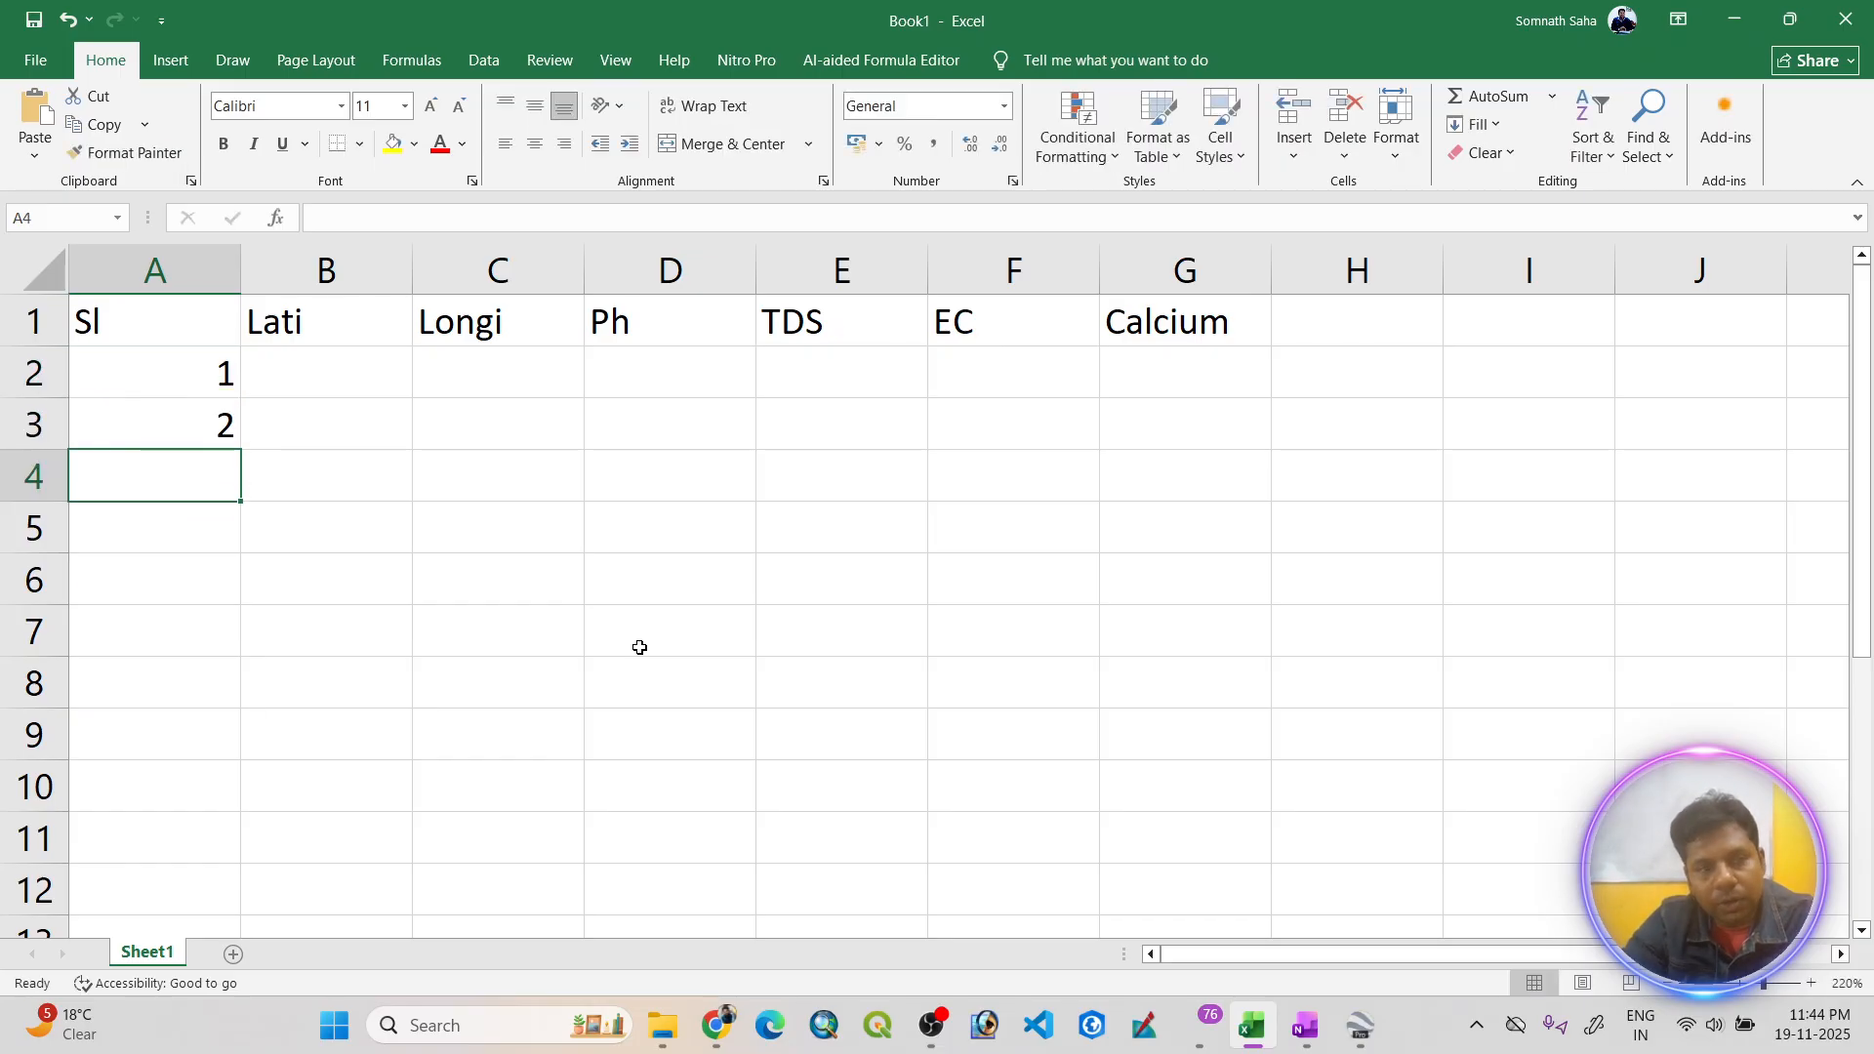
{"action": "type", "text": "3"}
{"action": "key", "text": "Return"}
{"action": "type", "text": "5"}
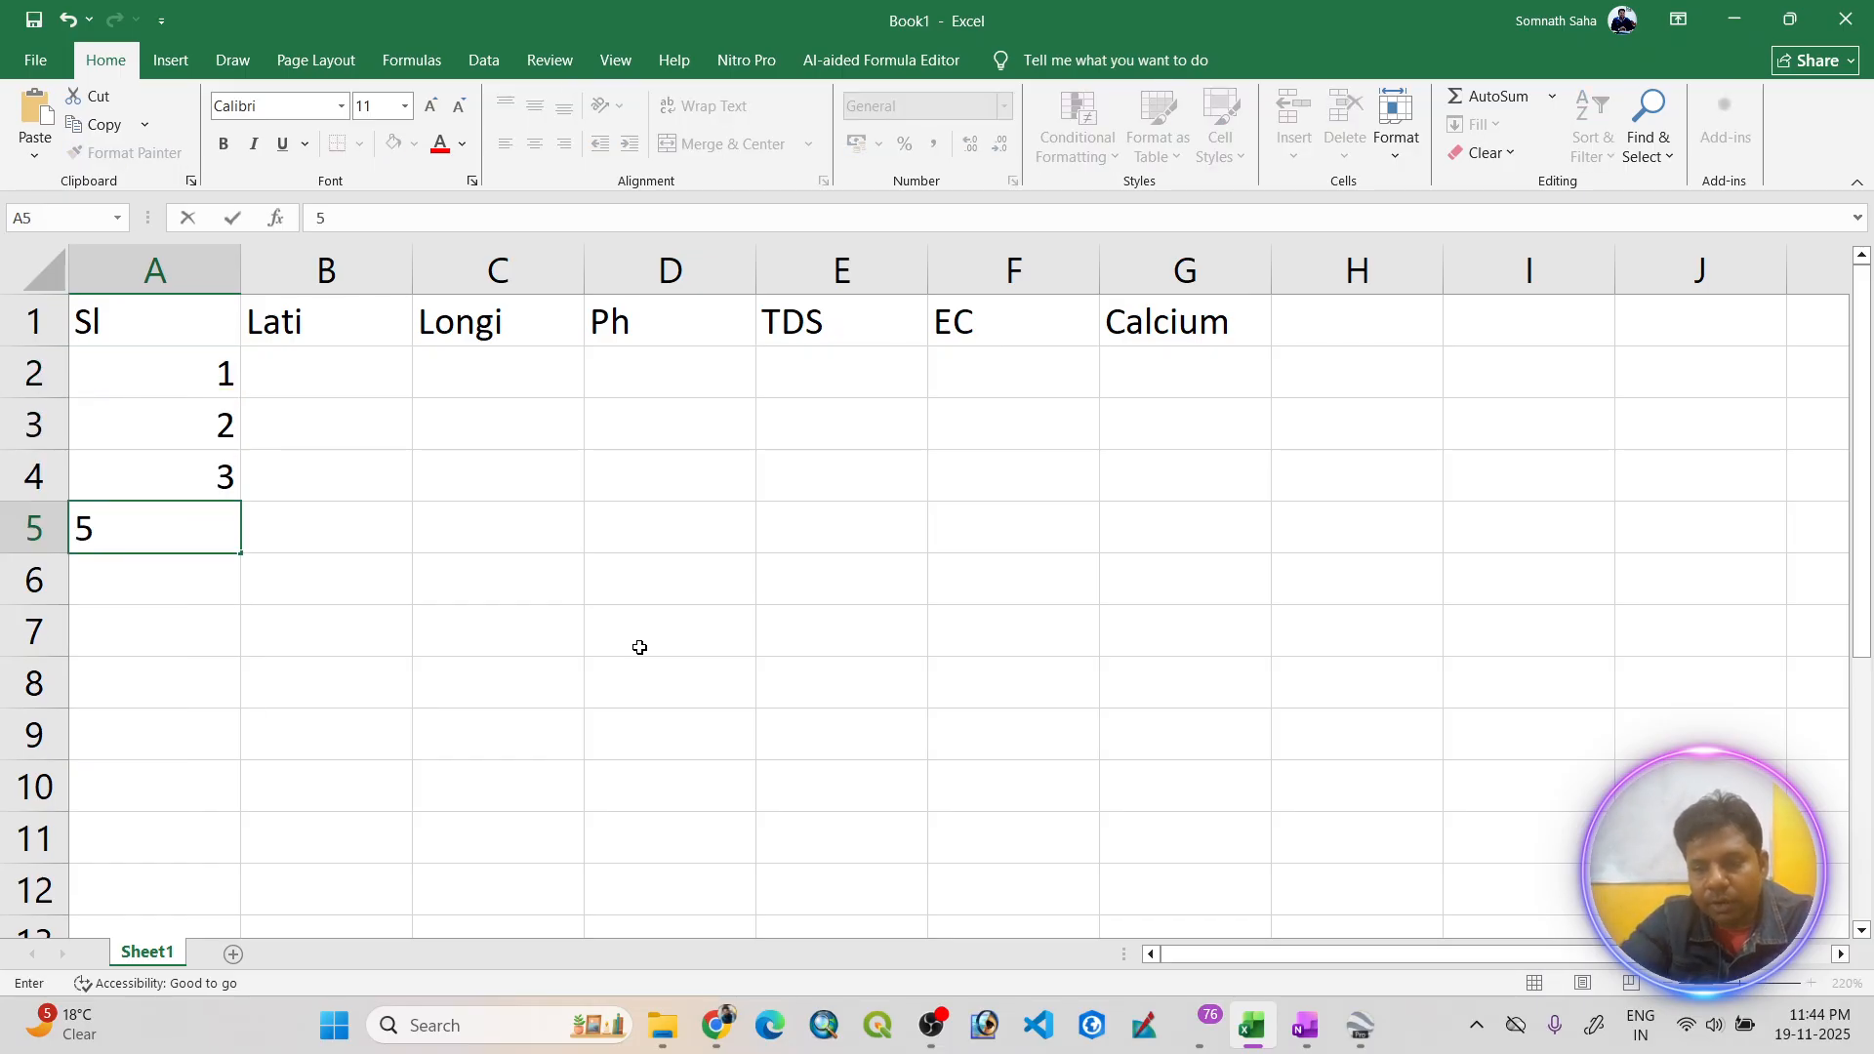
{"action": "key", "text": "Return"}
{"action": "type", "text": "5"}
{"action": "key", "text": "Return"}
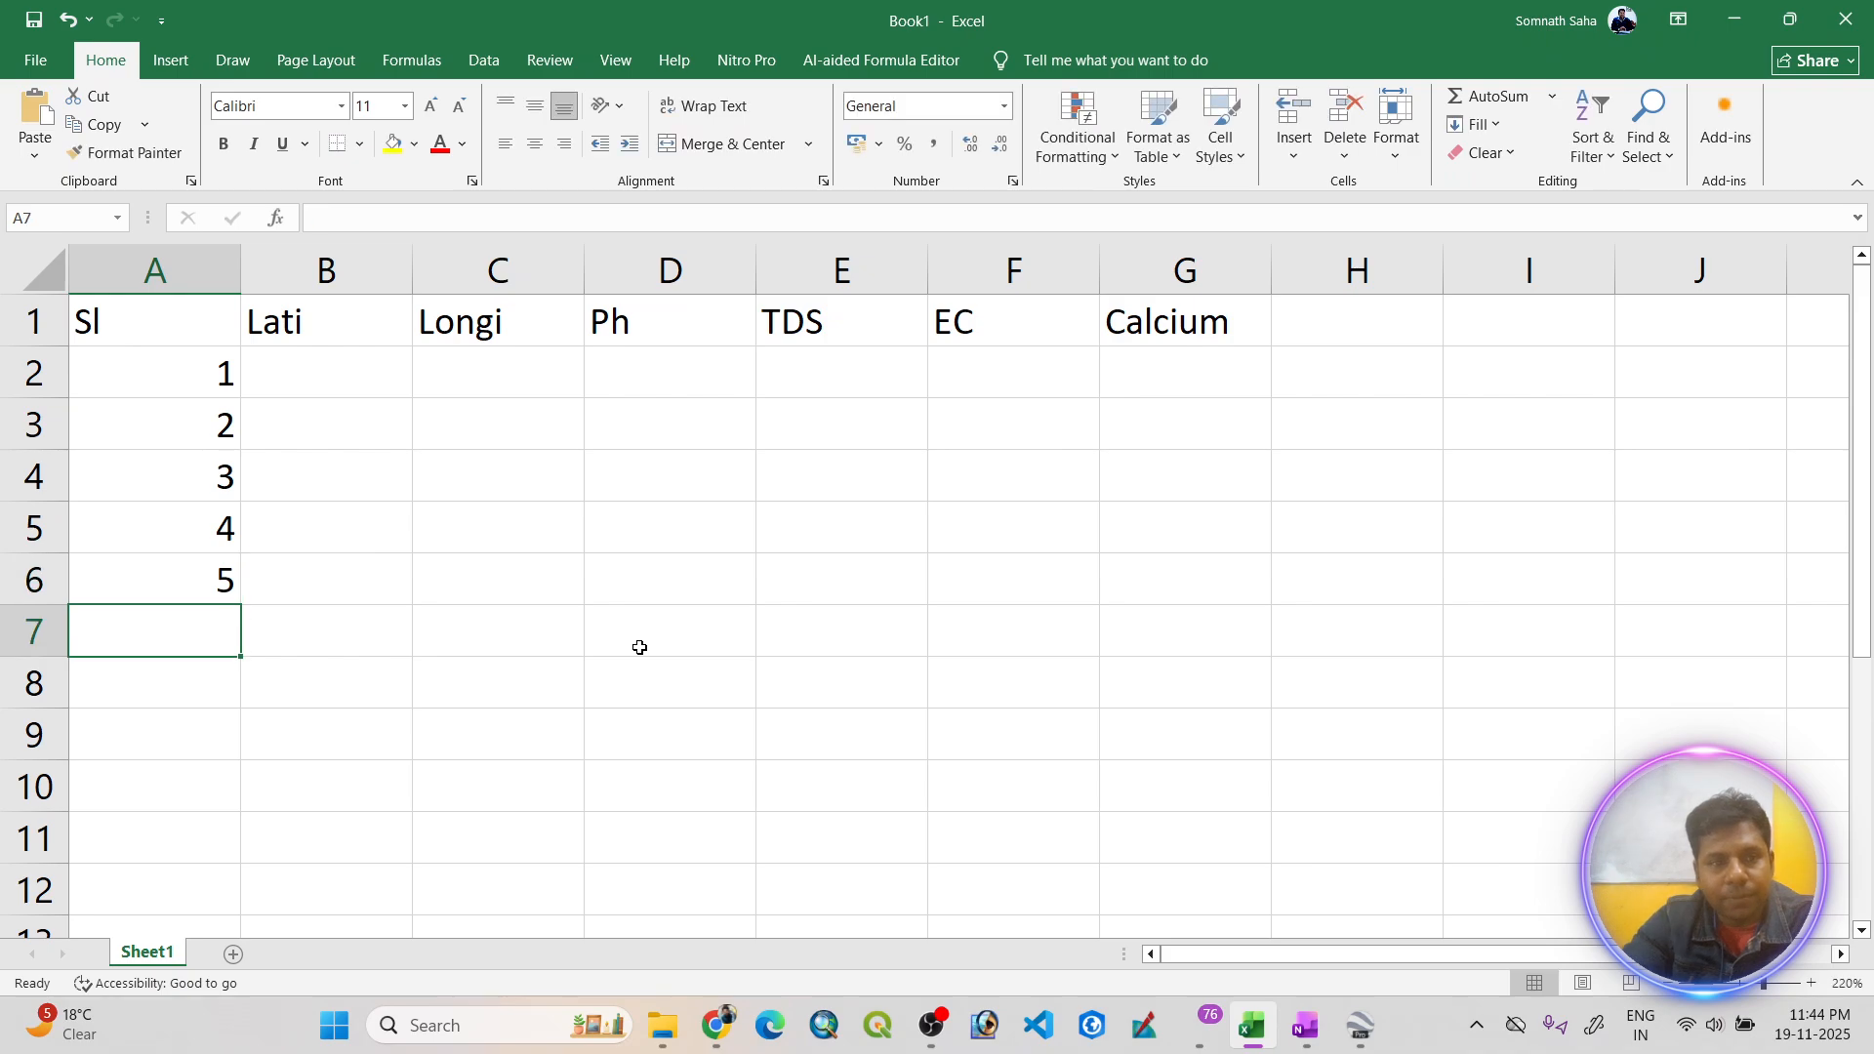
- Enter the Ph values 7.06, 8.12, 8.5 and 6.6 for samples 1 to 4 in cells D2 to D5
{"action": "left_click", "coordinate": [371, 387]}
{"action": "left_click", "coordinate": [471, 377]}
{"action": "left_click", "coordinate": [615, 371]}
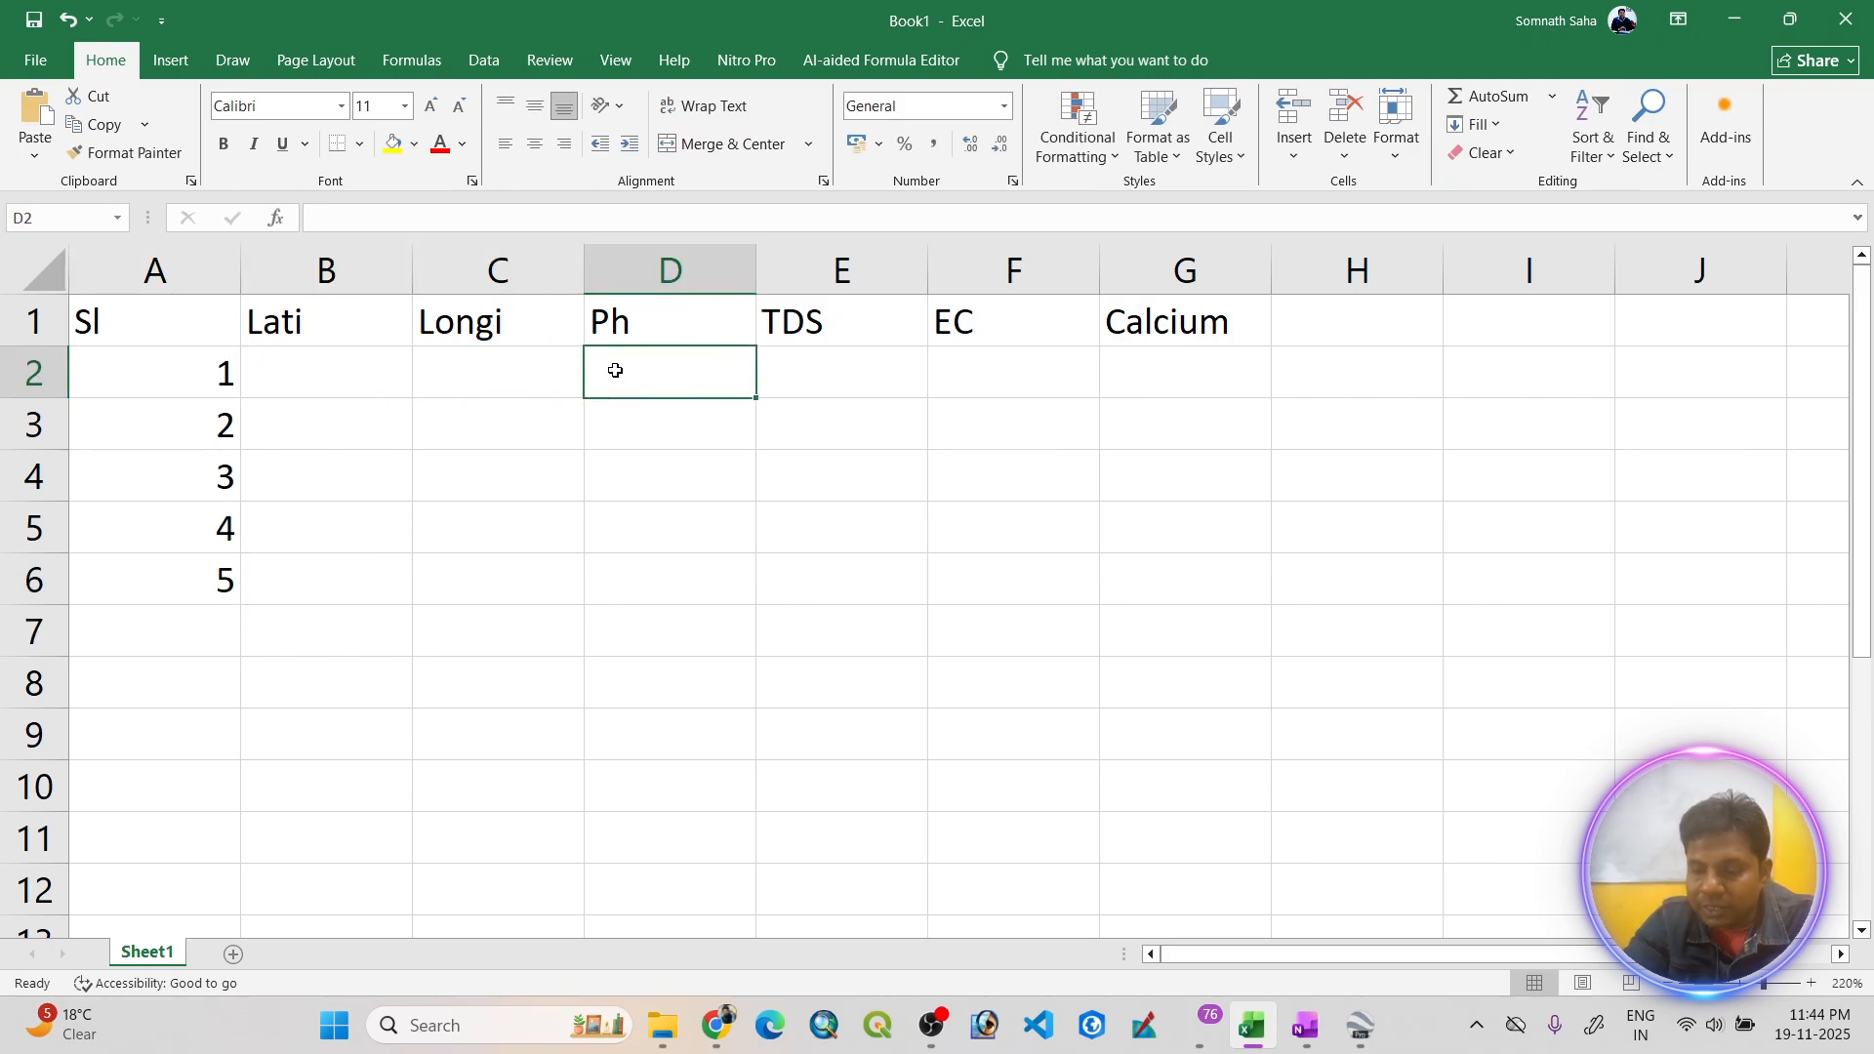
{"action": "type", "text": "7.06"}
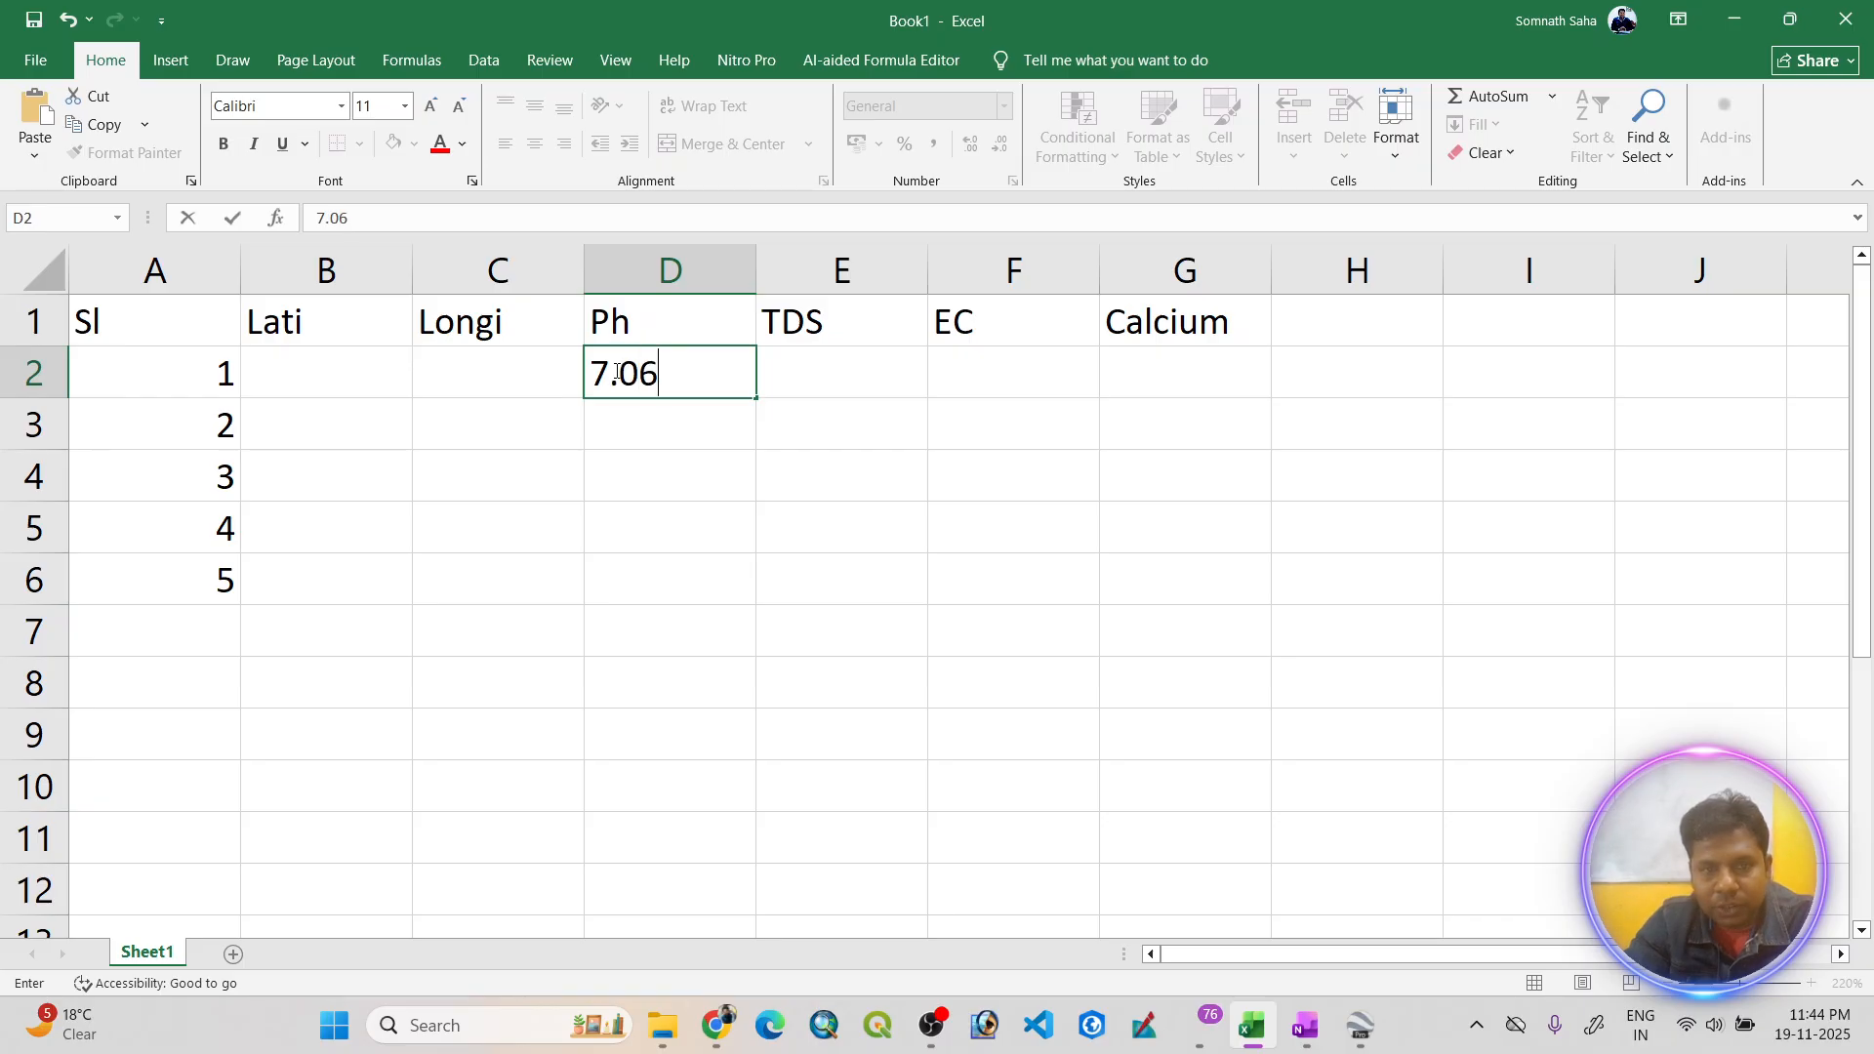
{"action": "key", "text": "Return"}
{"action": "type", "text": "8"}
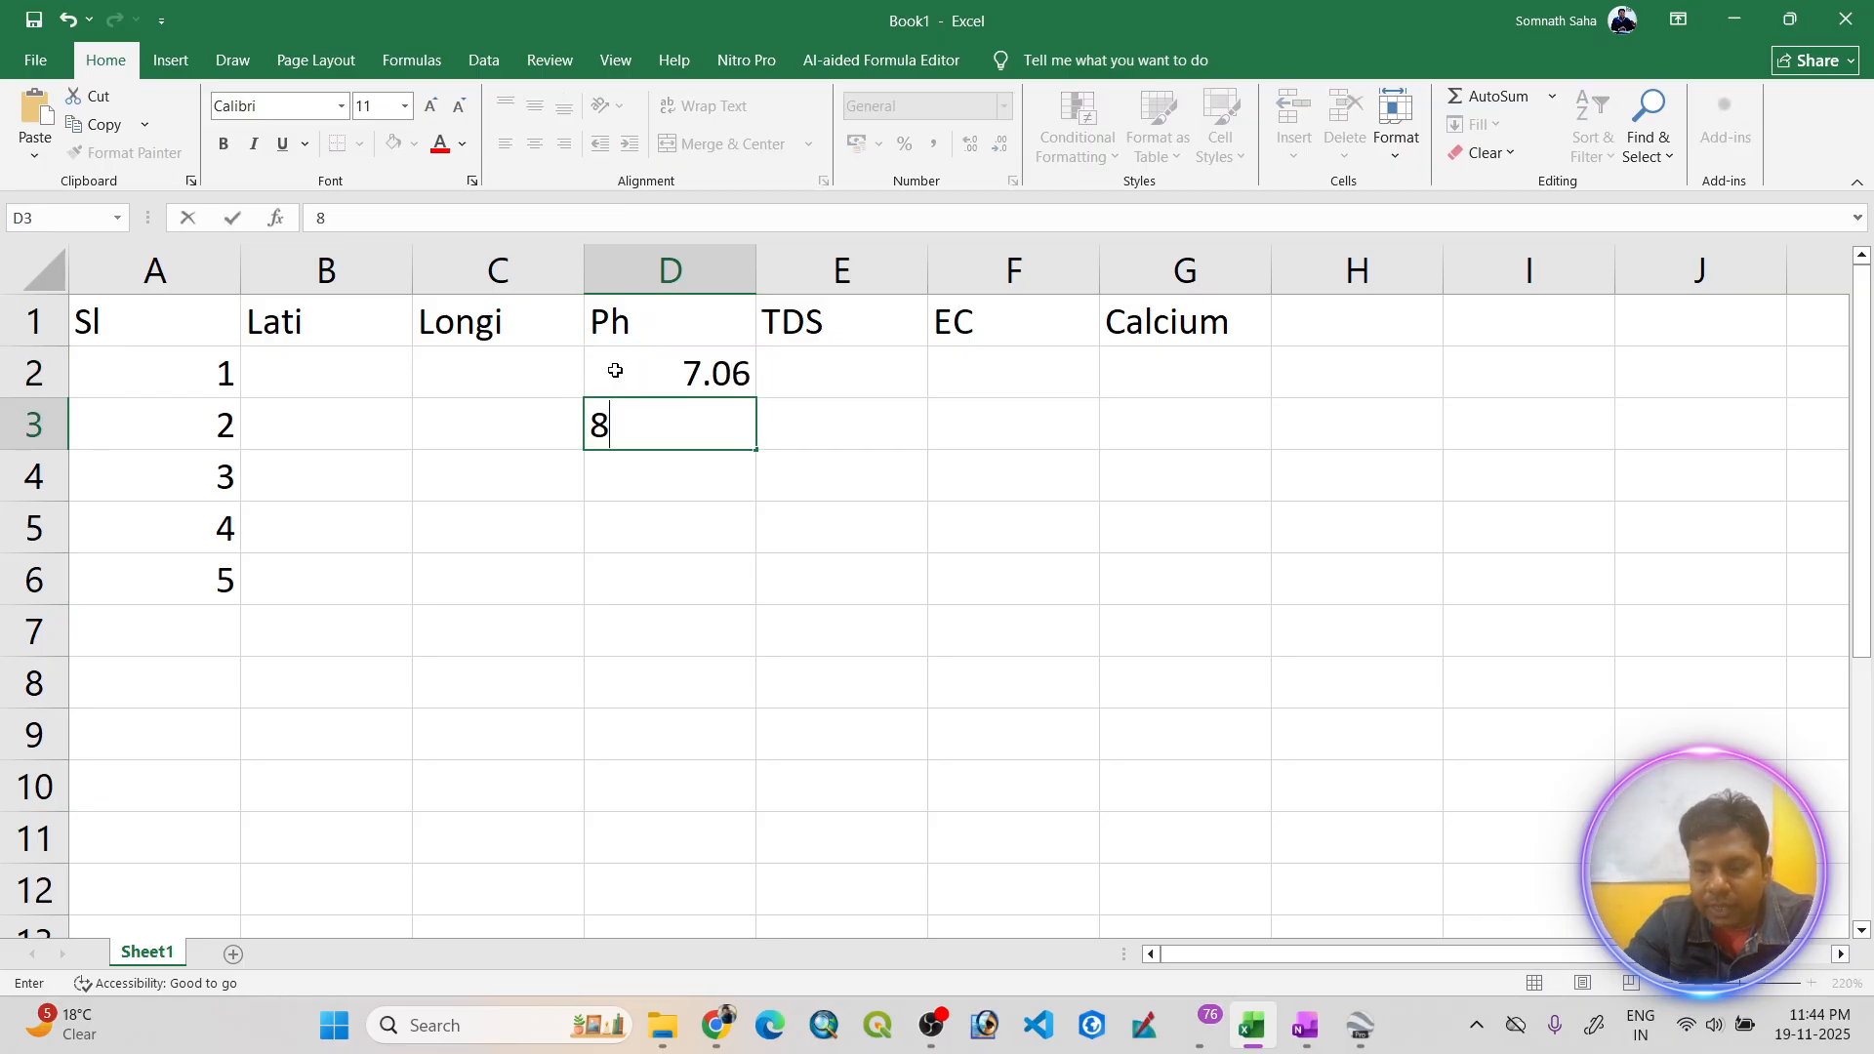
{"action": "type", "text": ".1"}
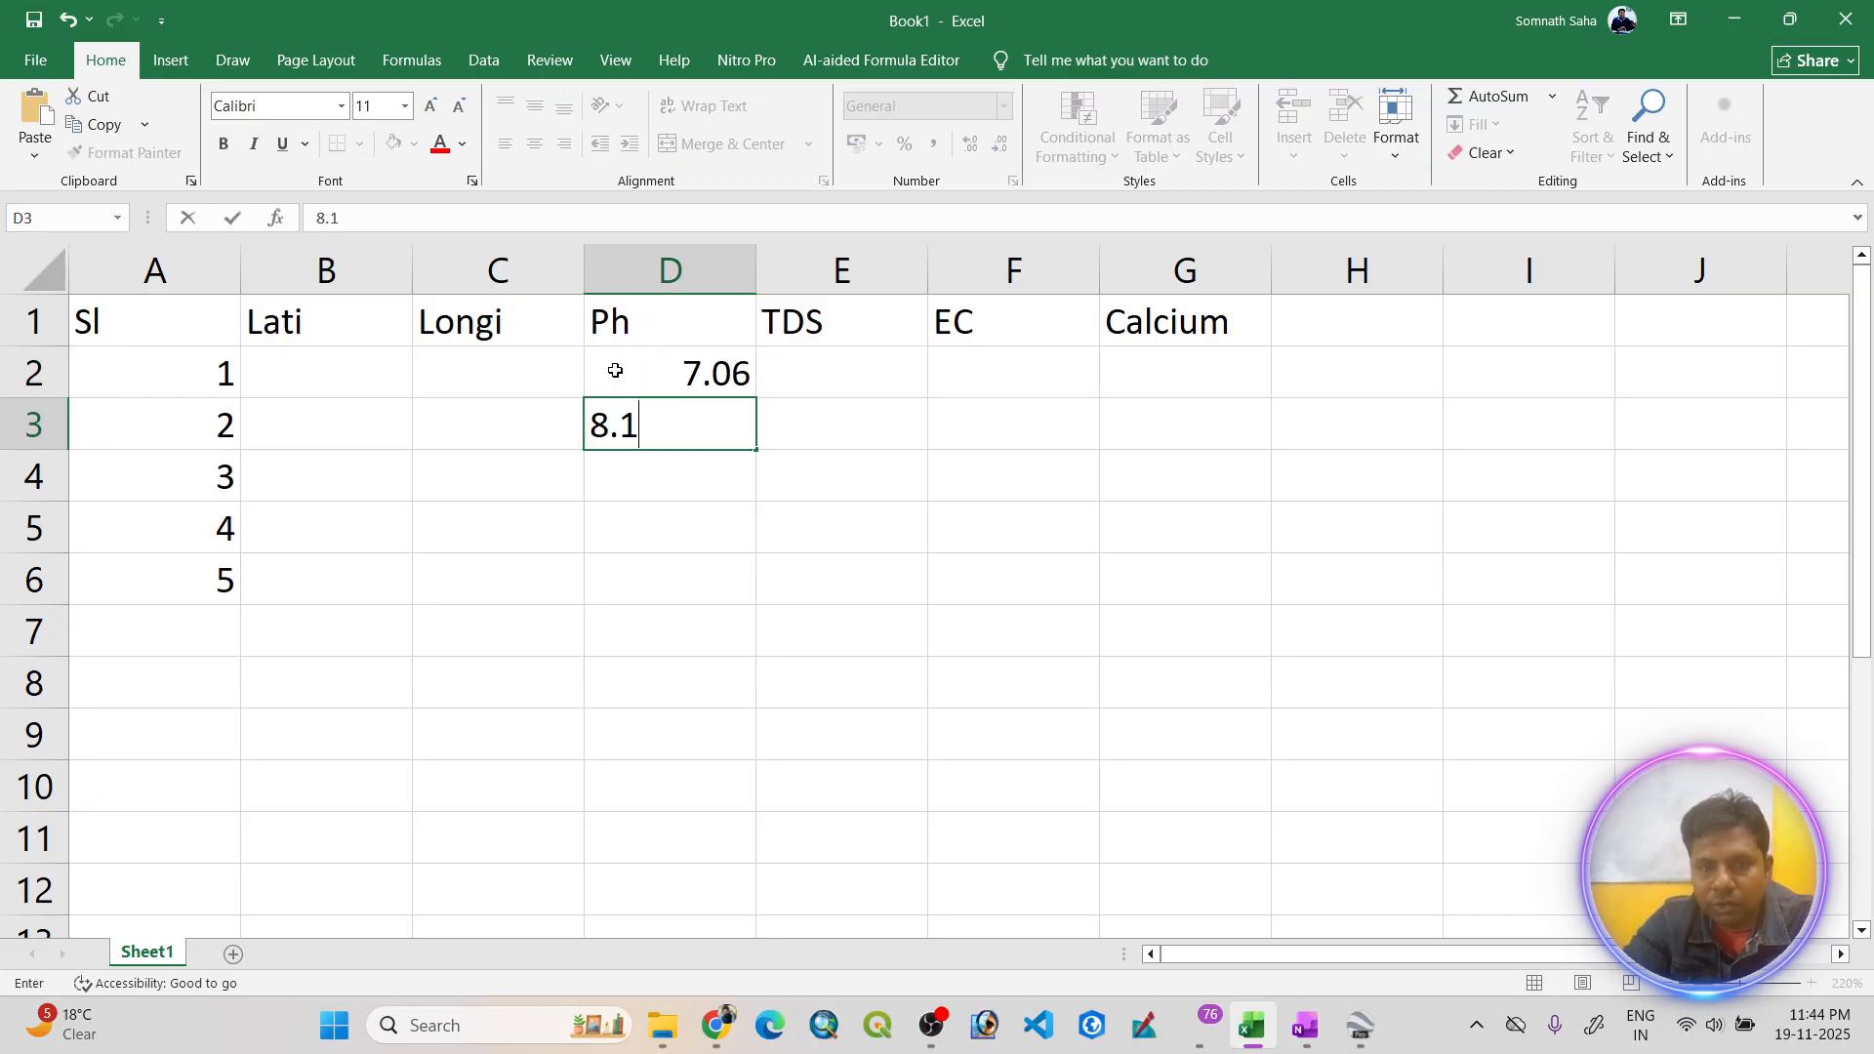
{"action": "type", "text": "2"}
{"action": "key", "text": "Return"}
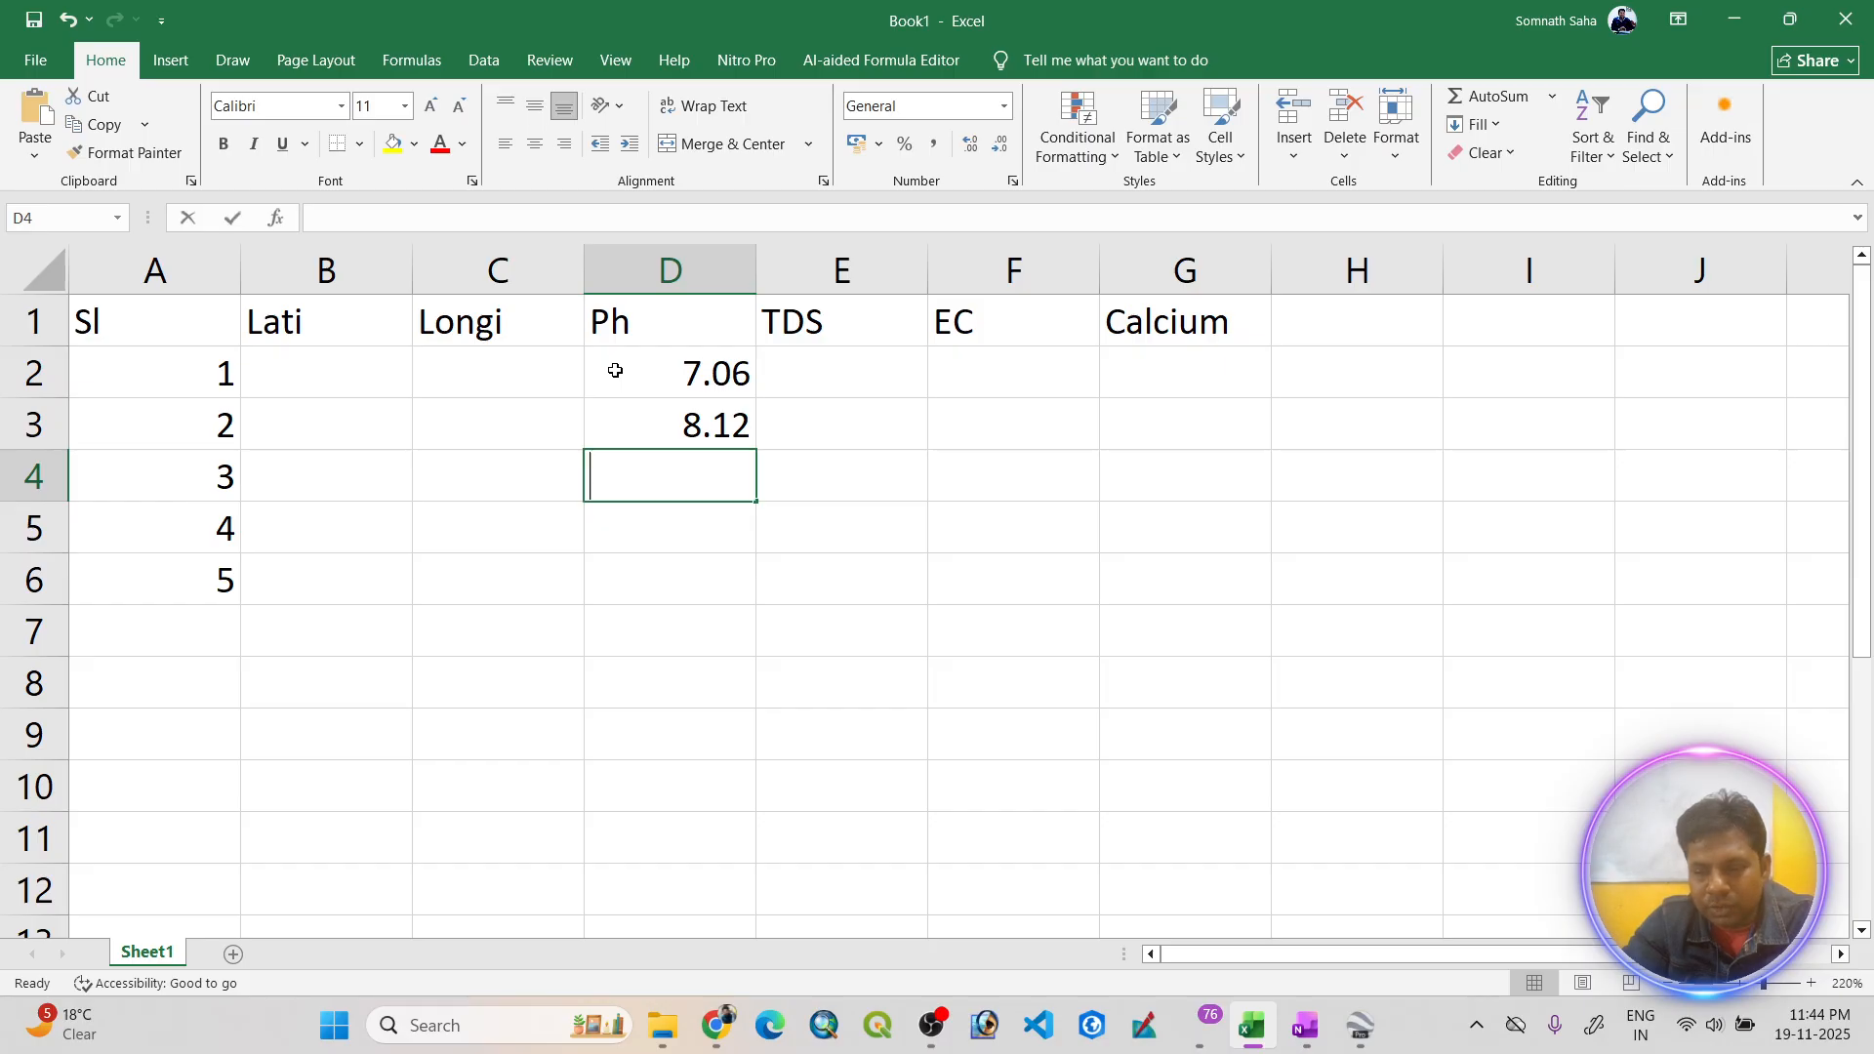
{"action": "type", "text": "8.5"}
{"action": "key", "text": "Return"}
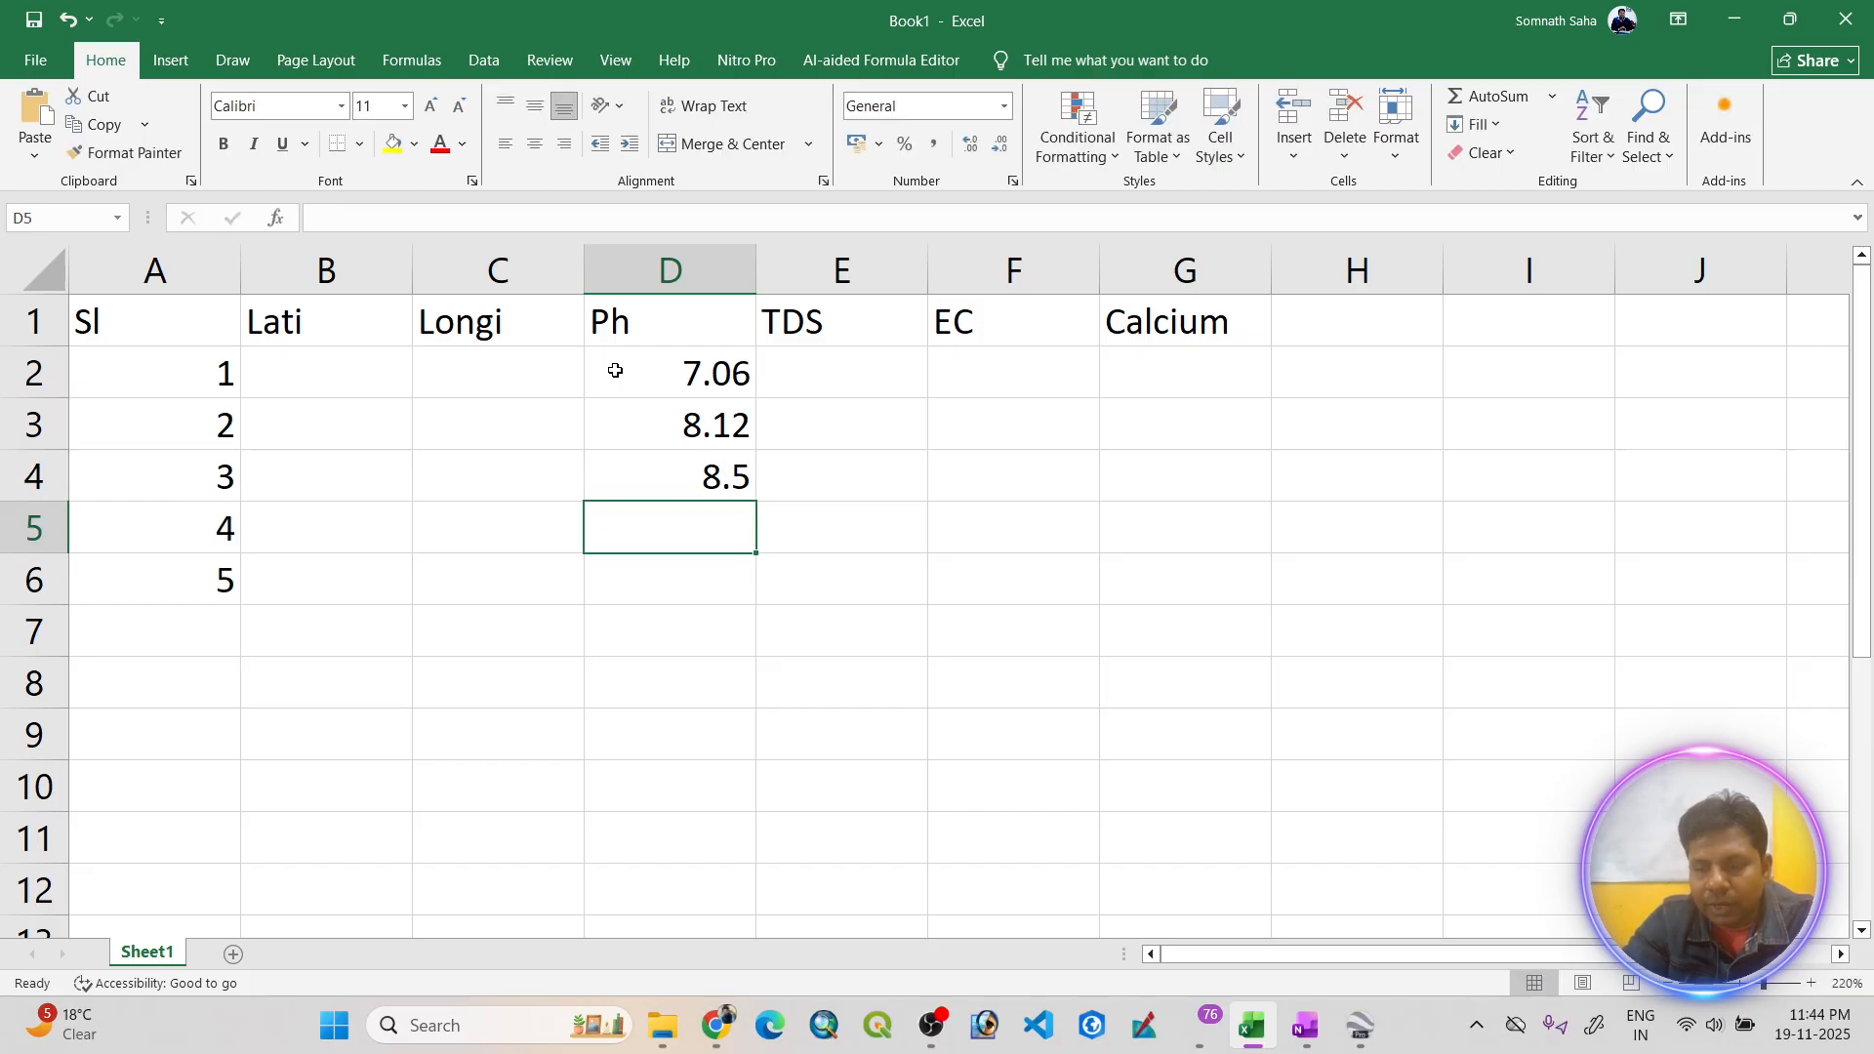
{"action": "type", "text": "6.6"}
{"action": "key", "text": "Tab"}
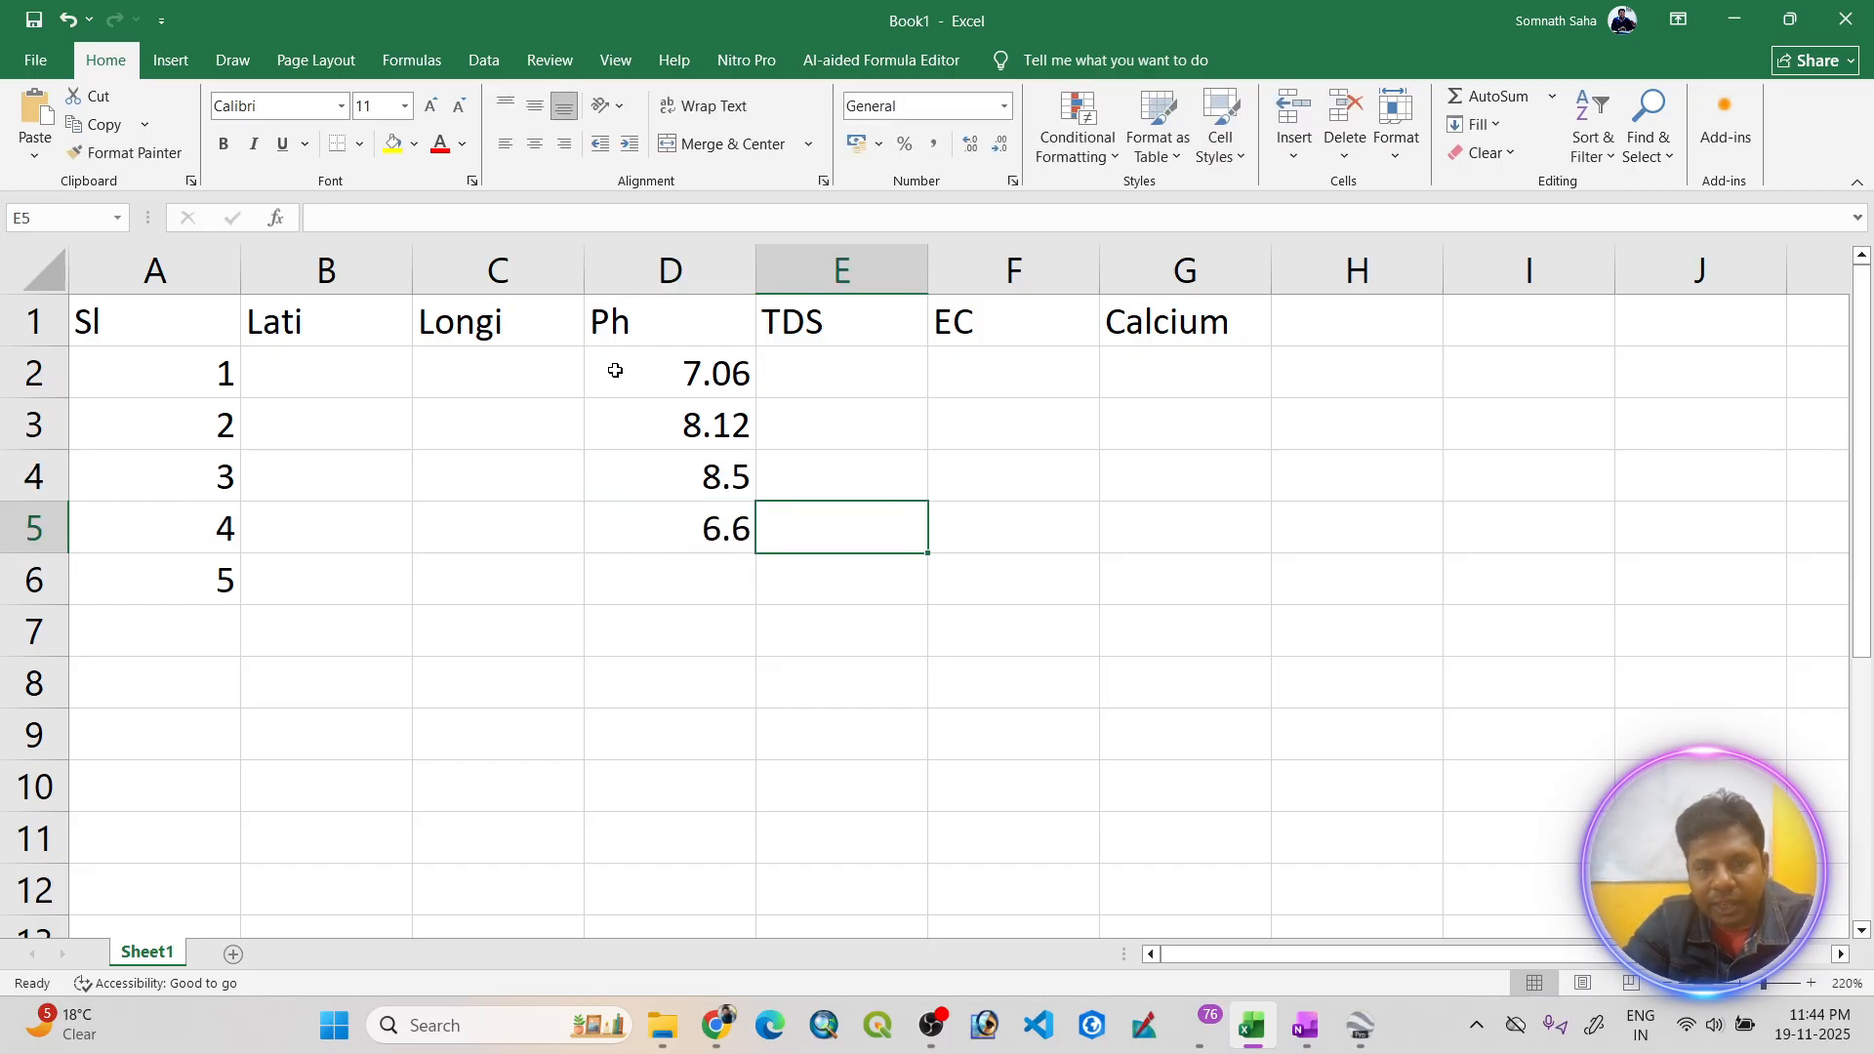
- Enter the TDS values 550, 1200, 750 and 450 for samples 1 to 4 in cells E2 to E5
{"action": "left_click", "coordinate": [823, 357]}
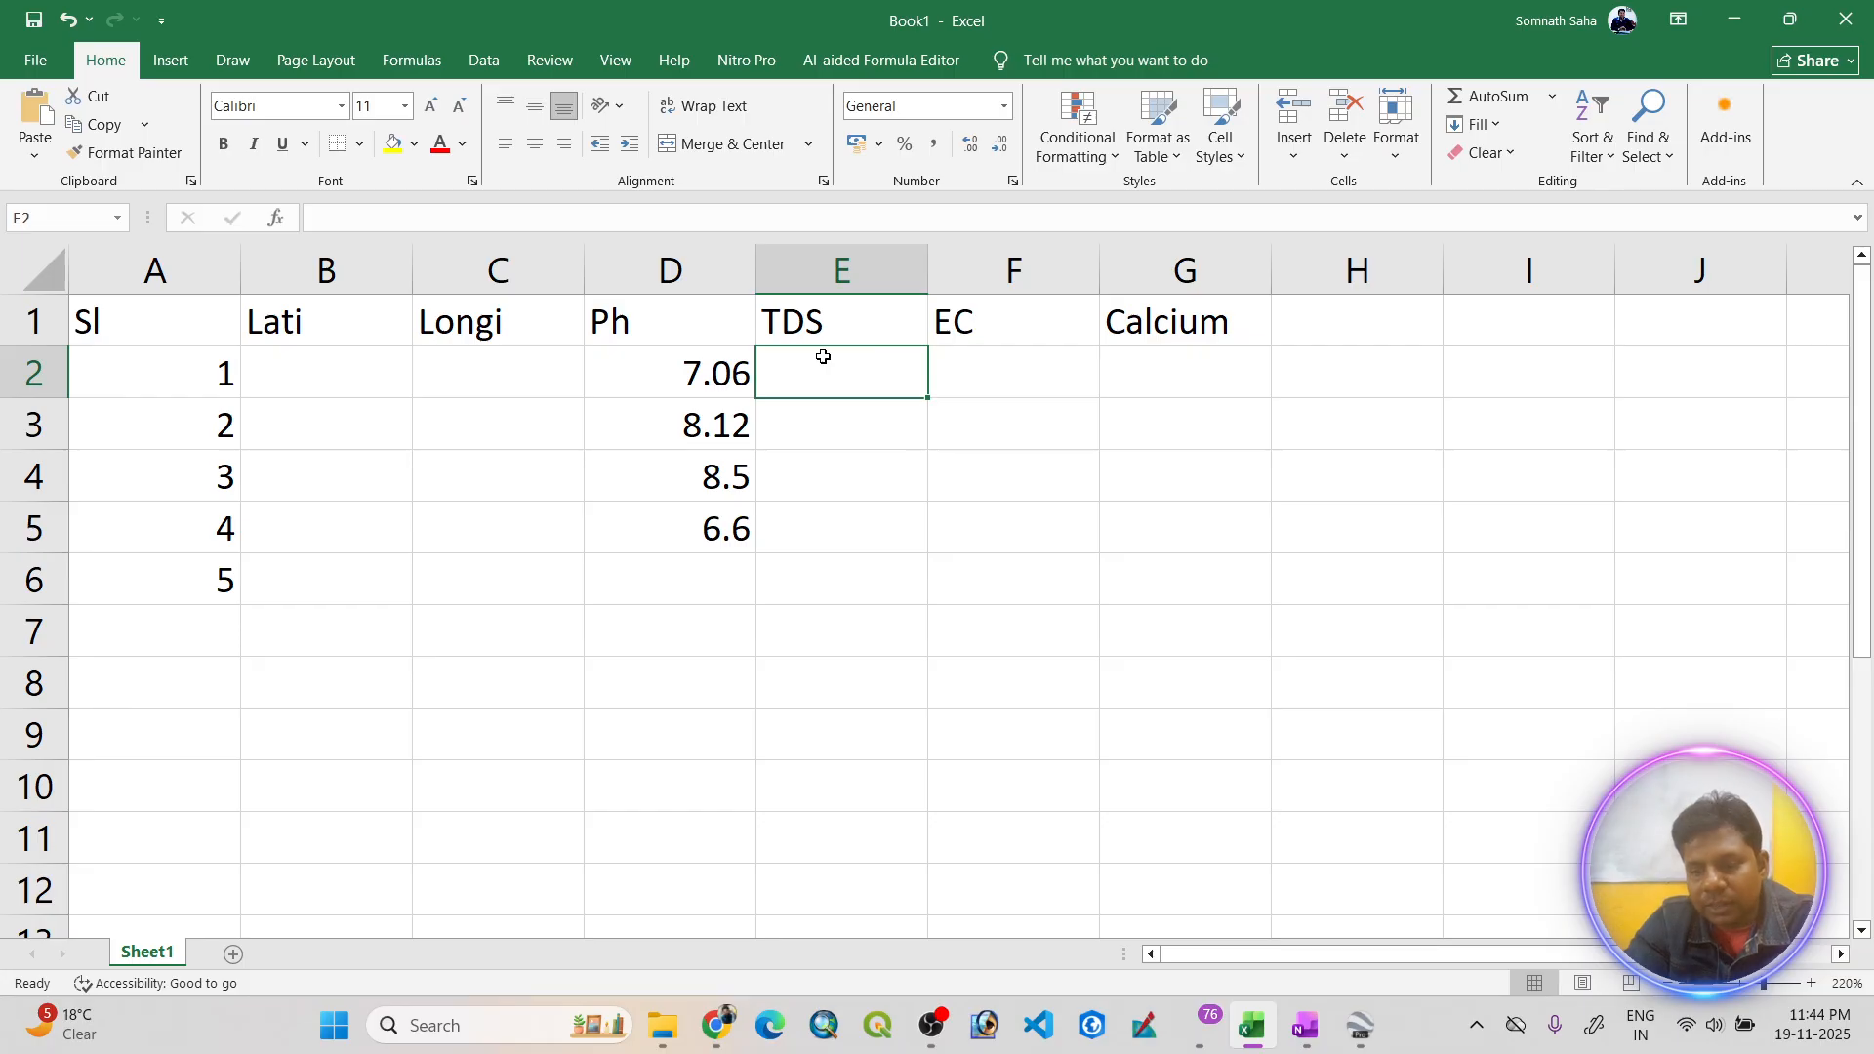
{"action": "type", "text": "550"}
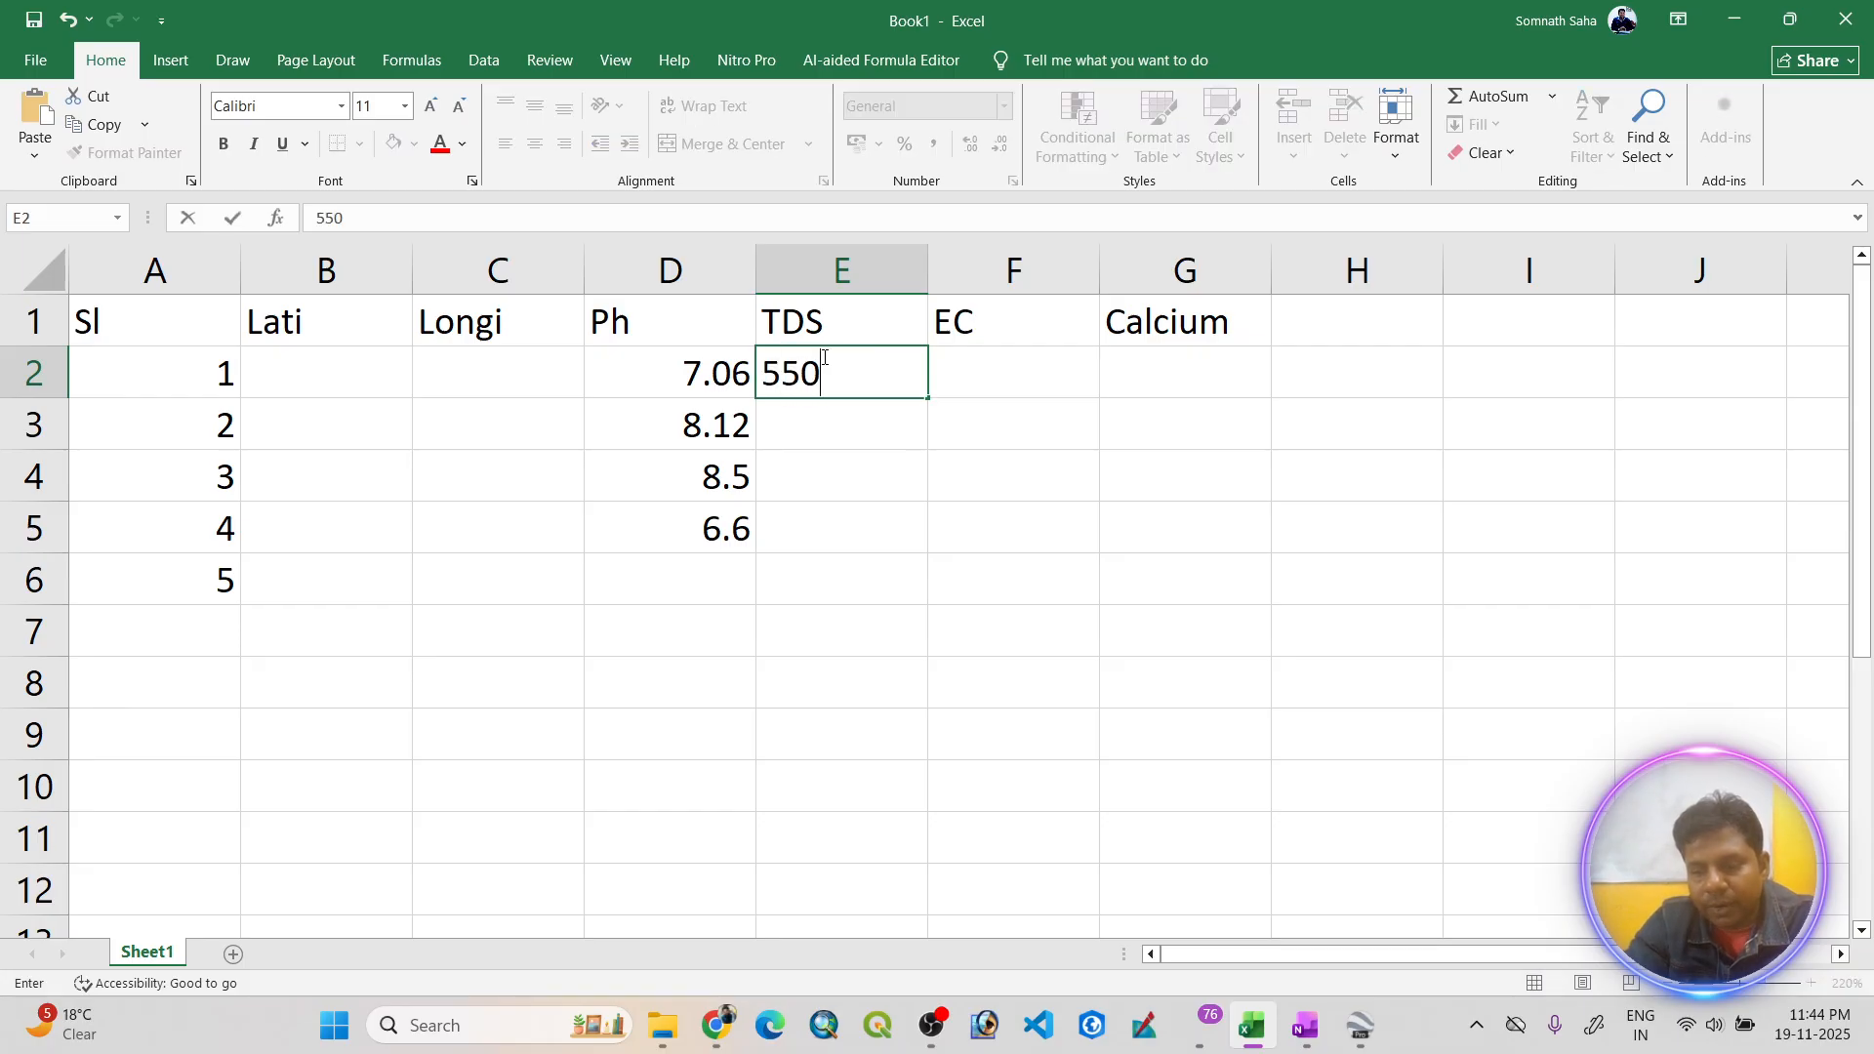
{"action": "key", "text": "Return"}
{"action": "type", "text": "1200"}
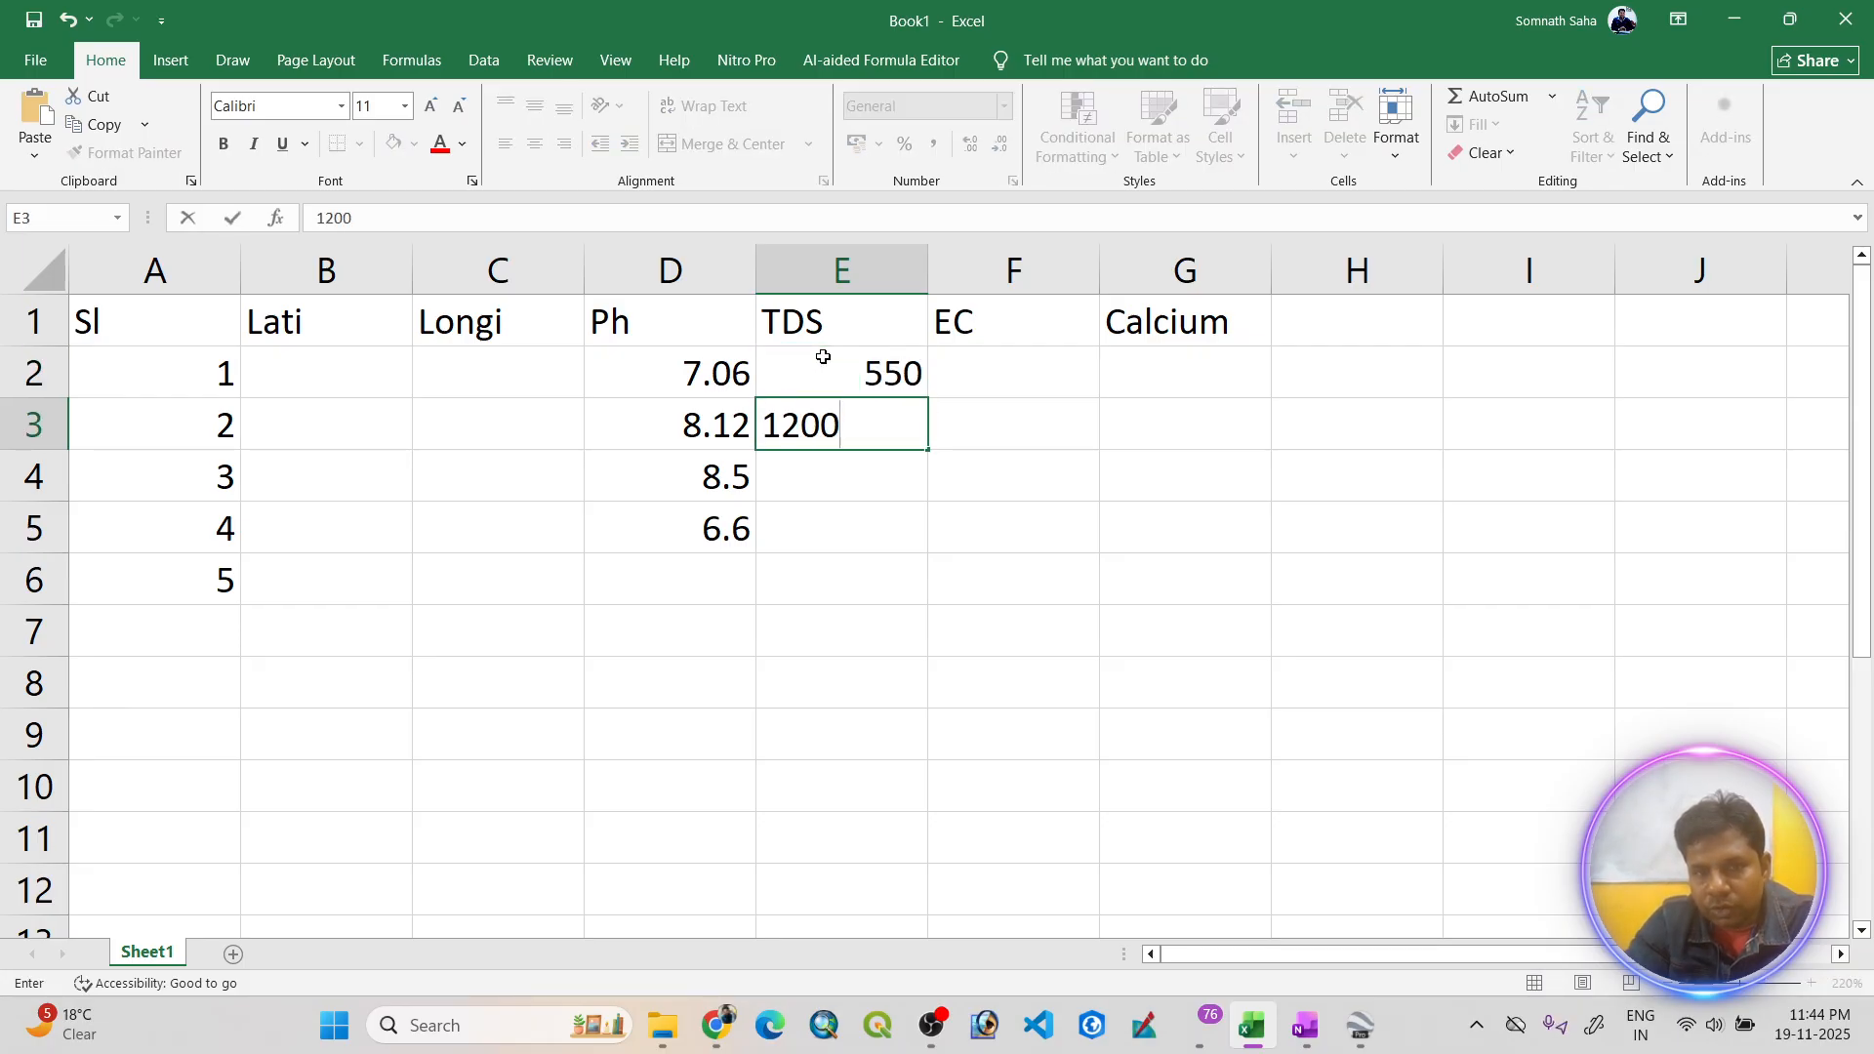
{"action": "key", "text": "Return"}
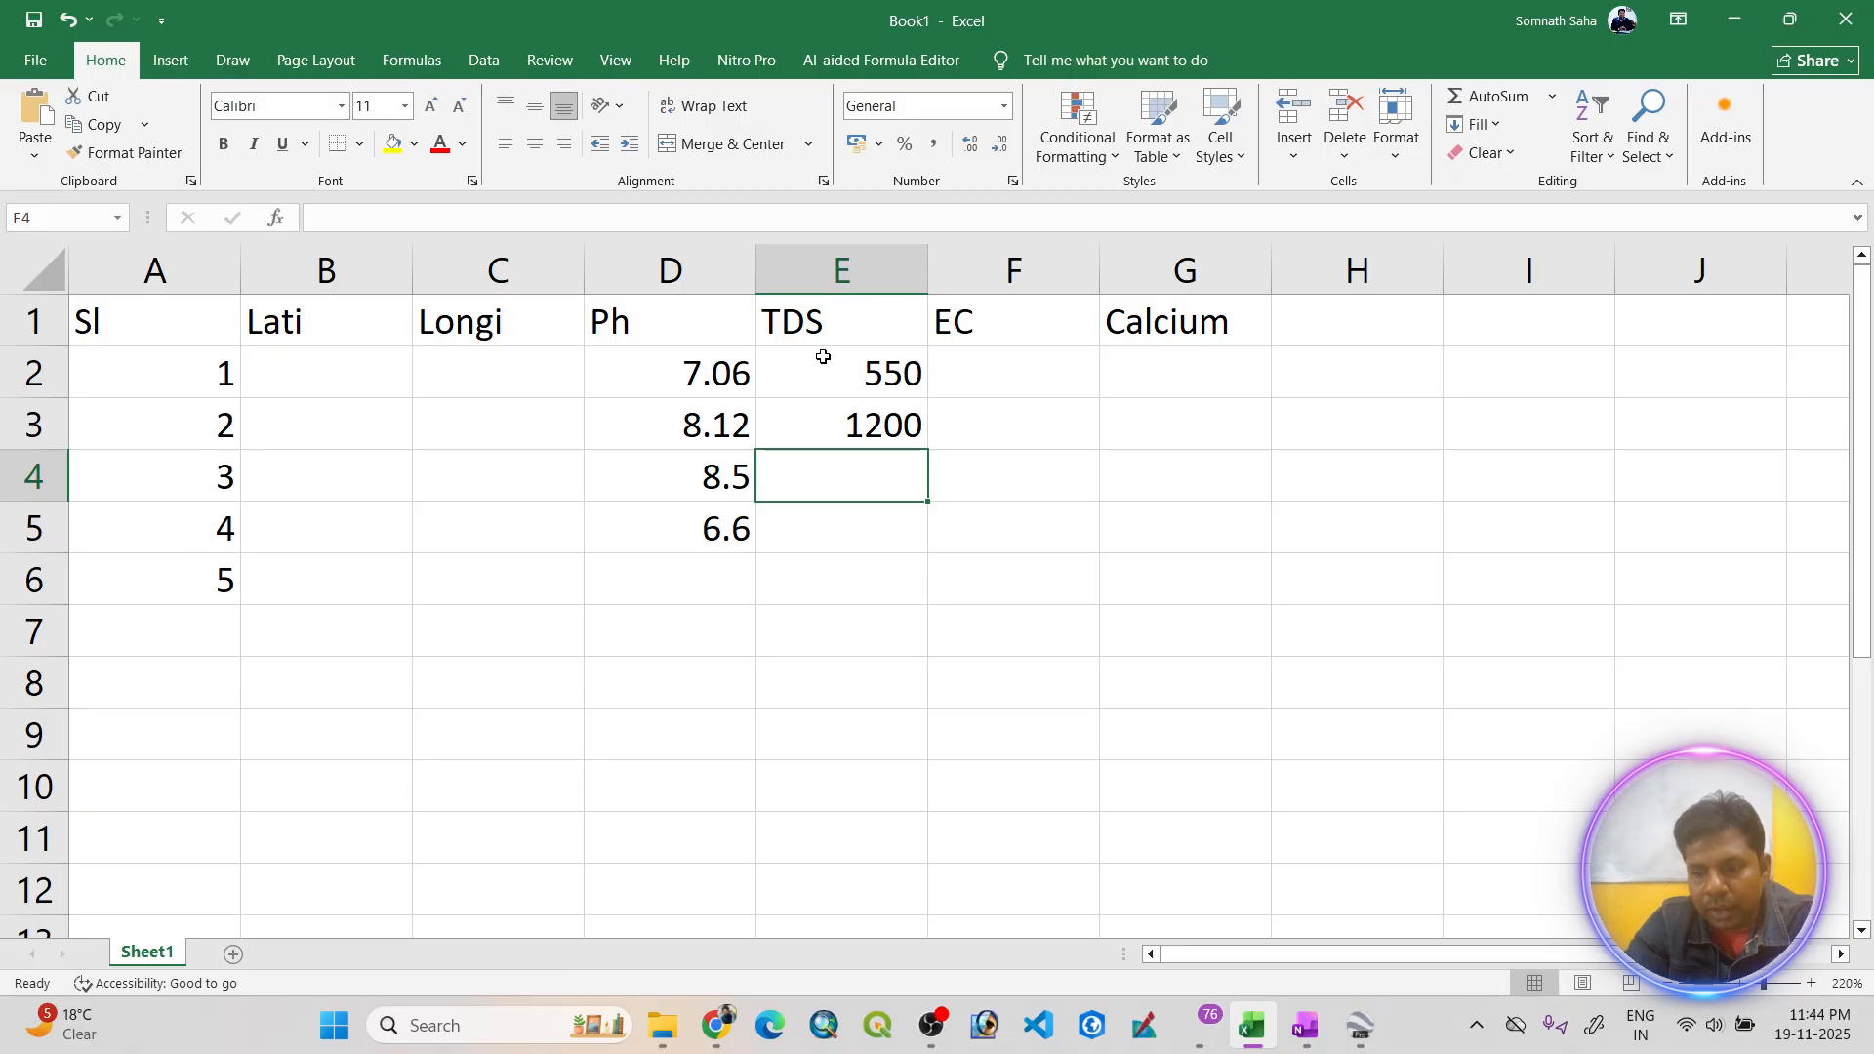
{"action": "type", "text": "750"}
{"action": "key", "text": "Return"}
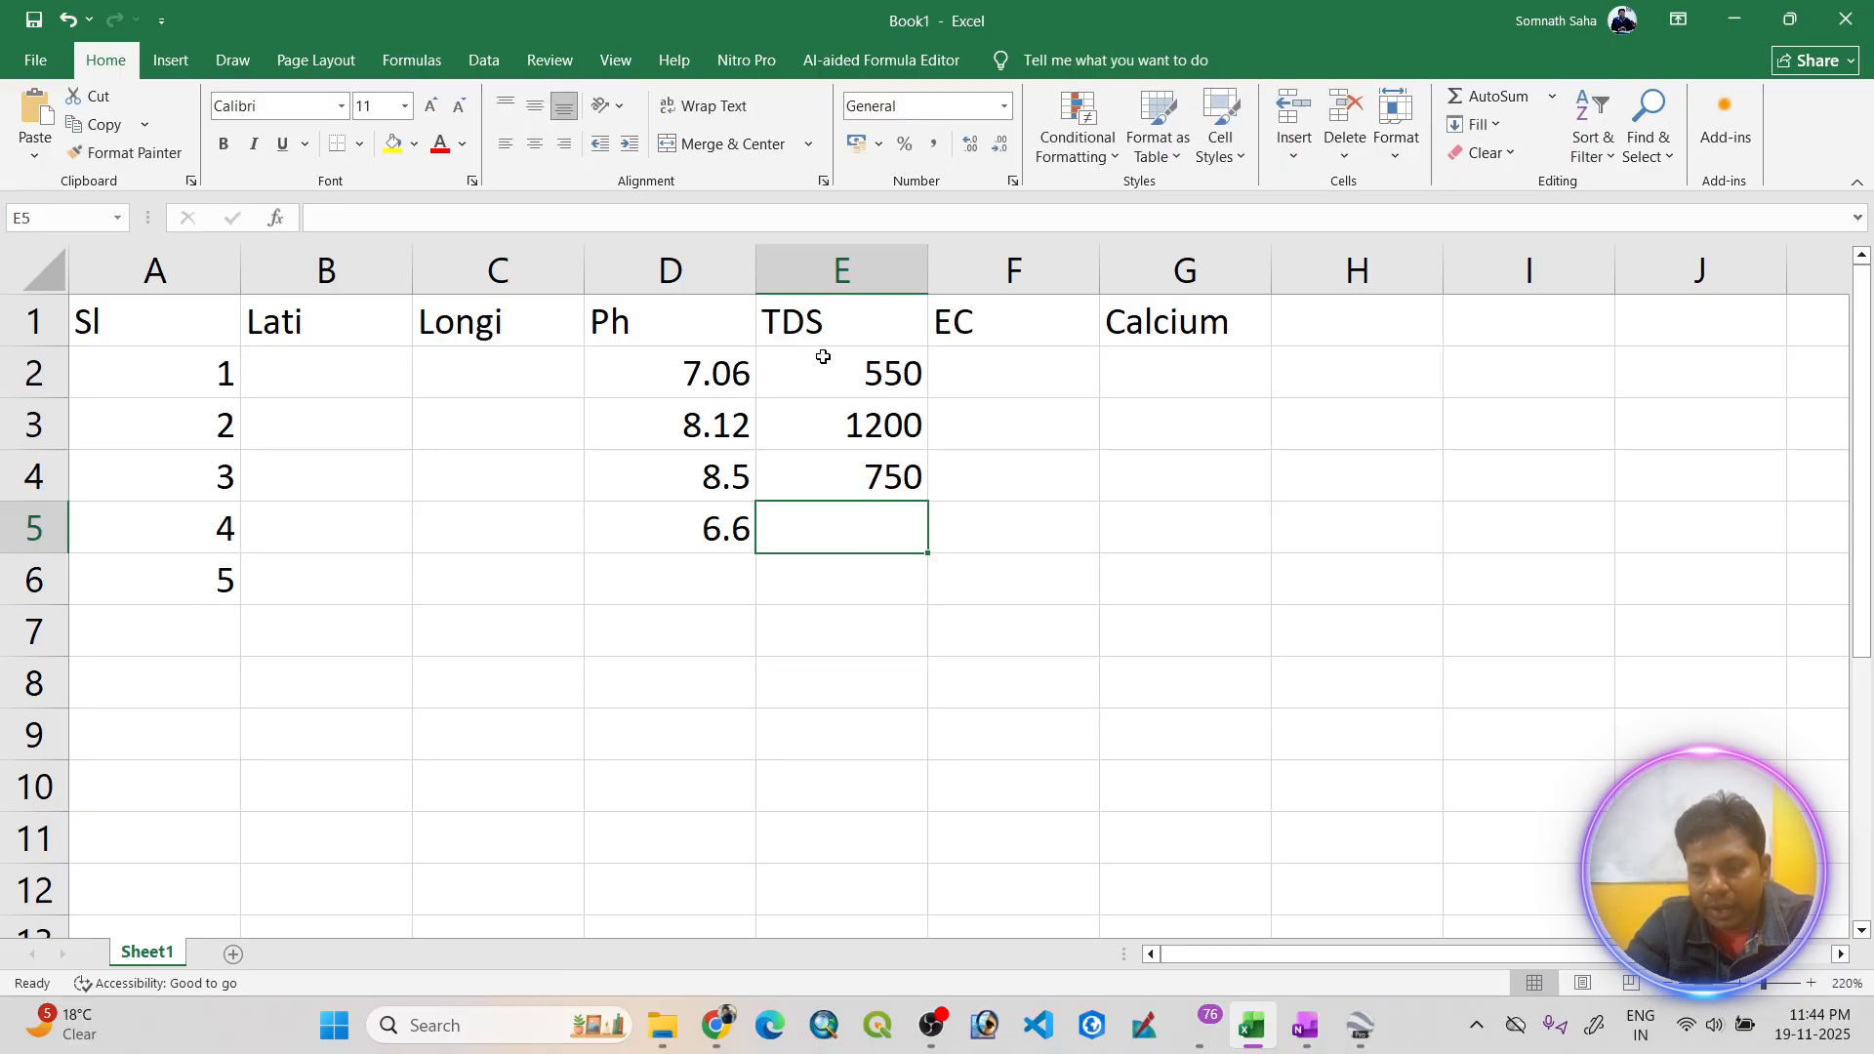
{"action": "type", "text": "450"}
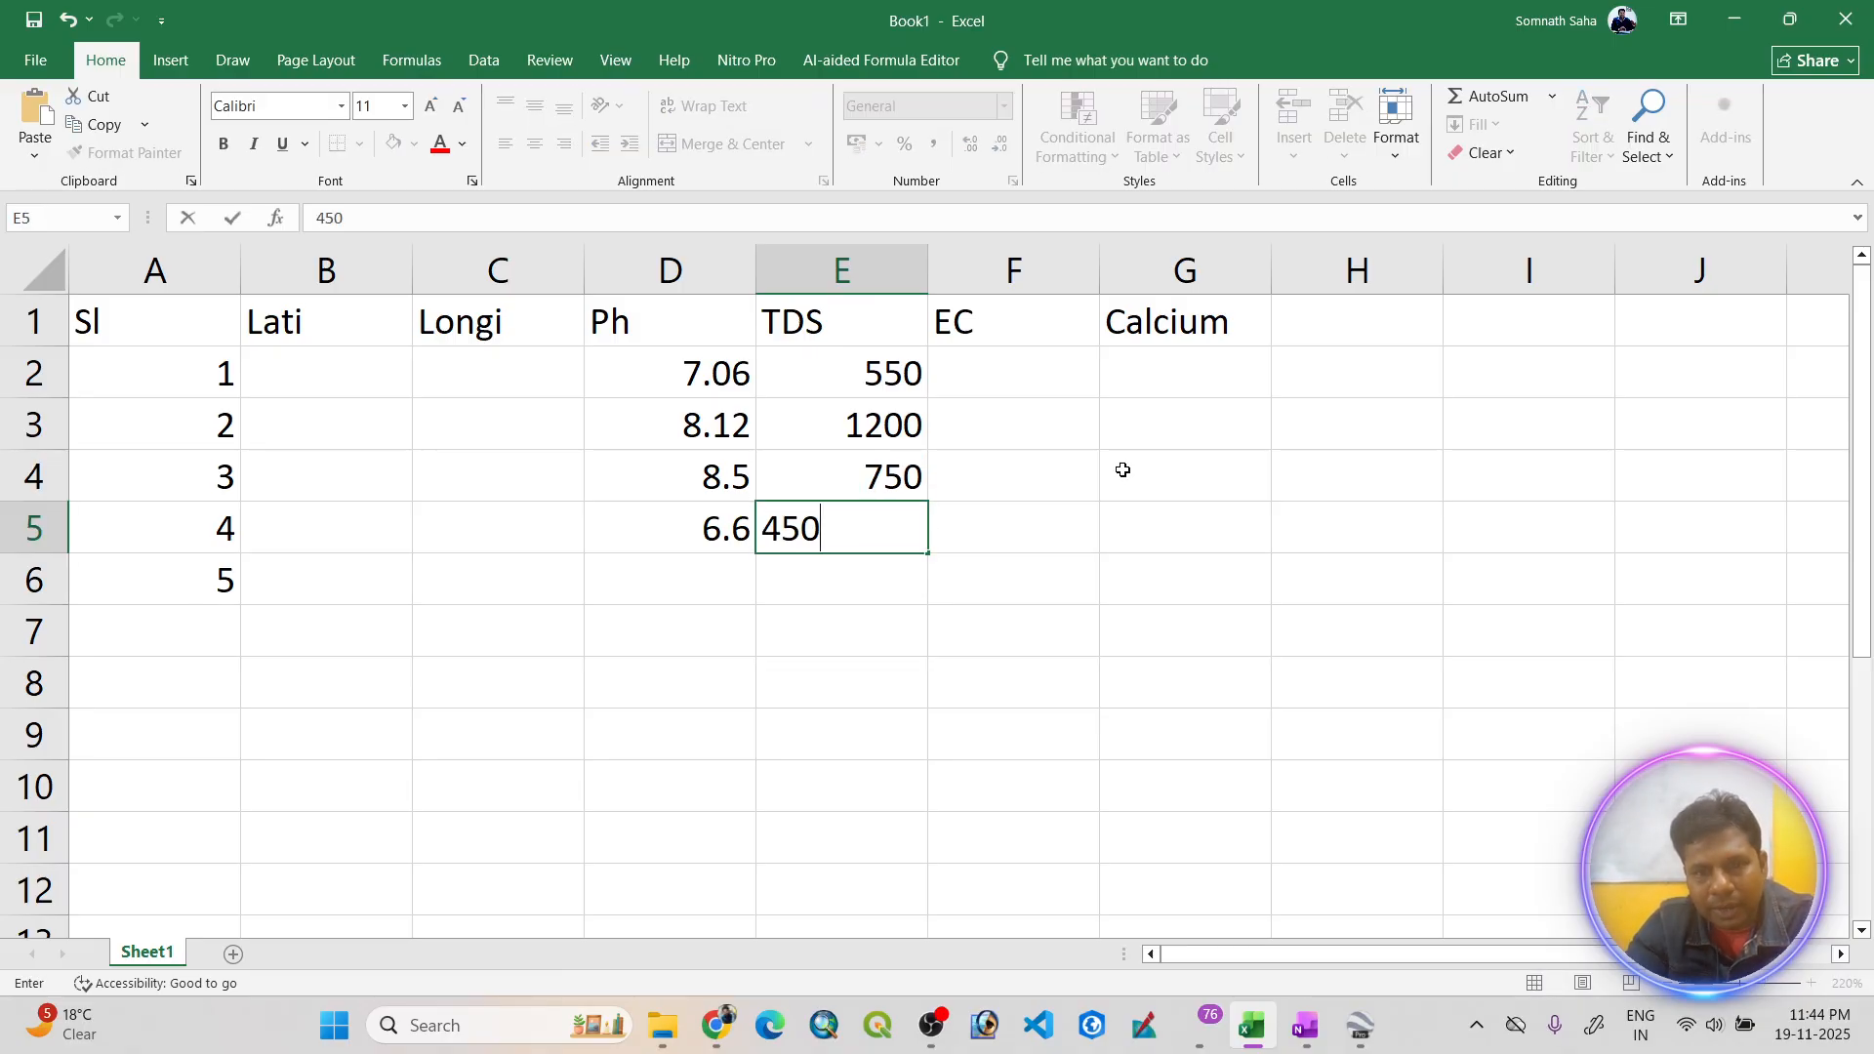
- Enter the EC values 2, 1.22, 5.66 and 1.3 for samples 1 to 4 in cells F2 to F5
{"action": "left_click", "coordinate": [1034, 366]}
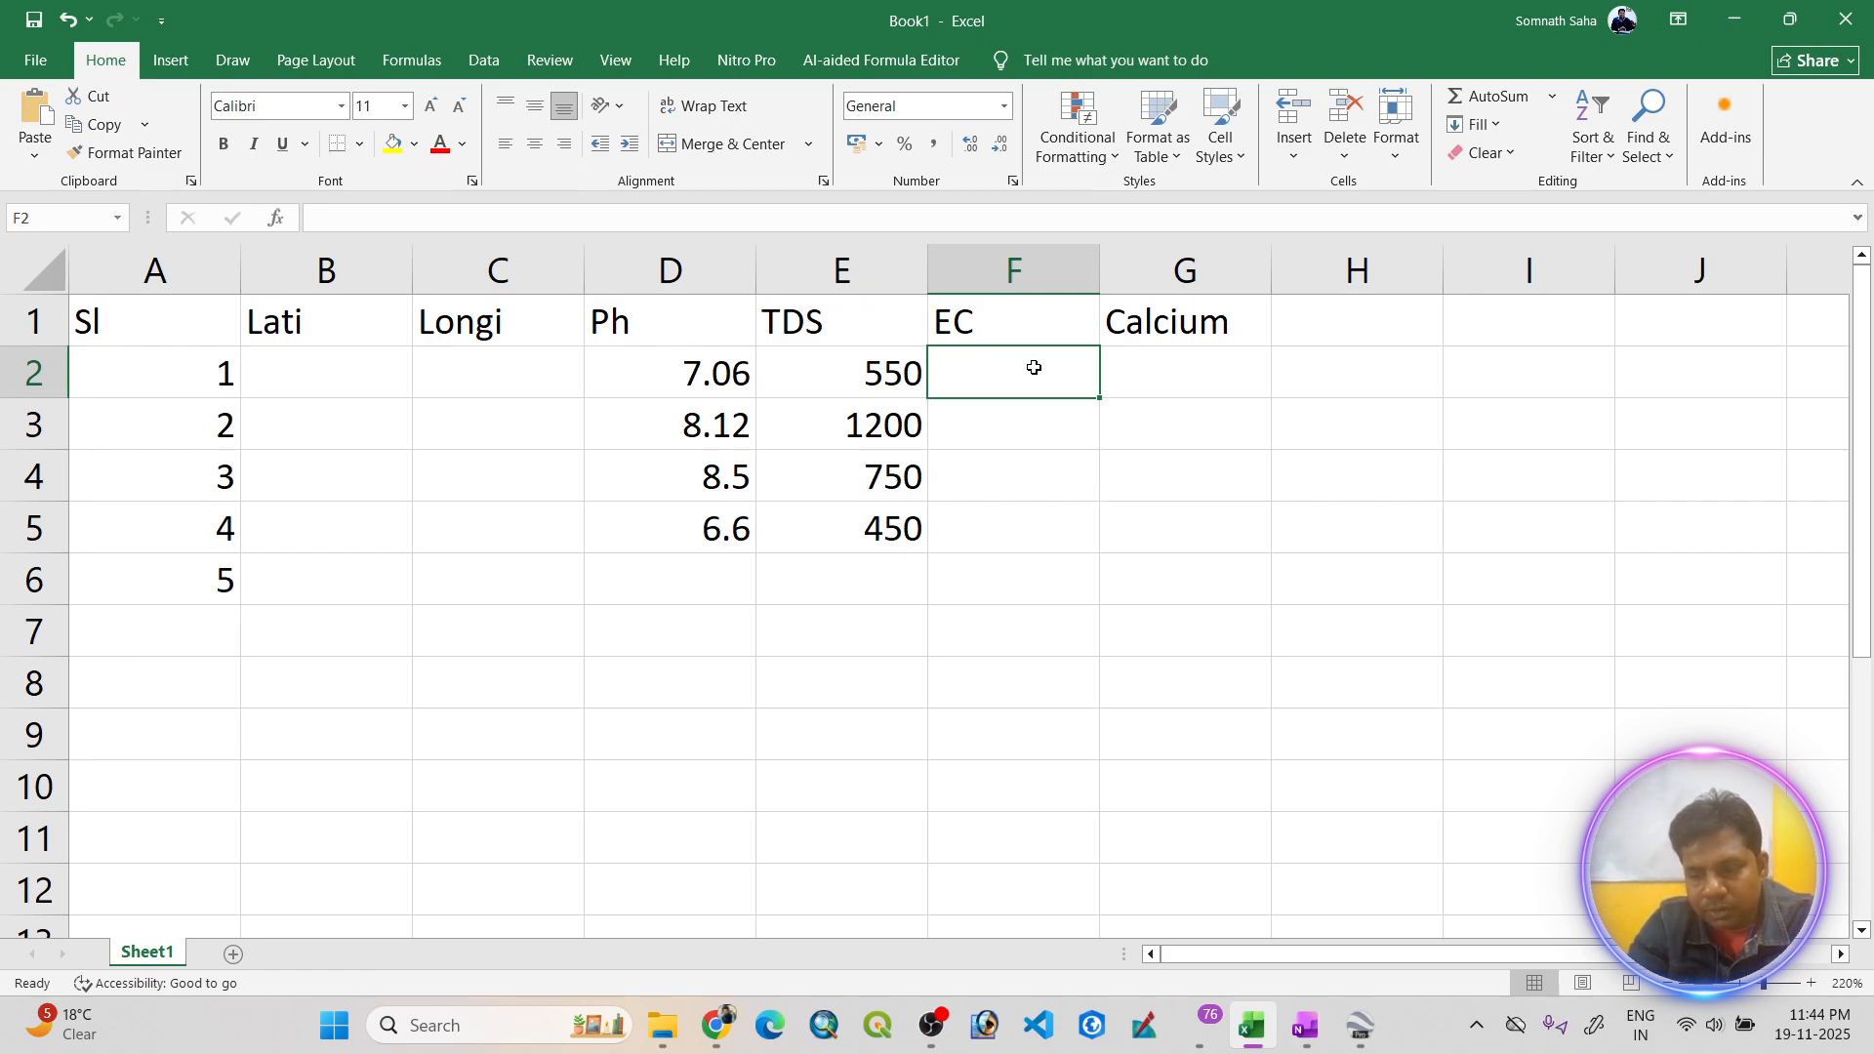
{"action": "type", "text": "2"}
{"action": "key", "text": "Return"}
{"action": "type", "text": "1.22"}
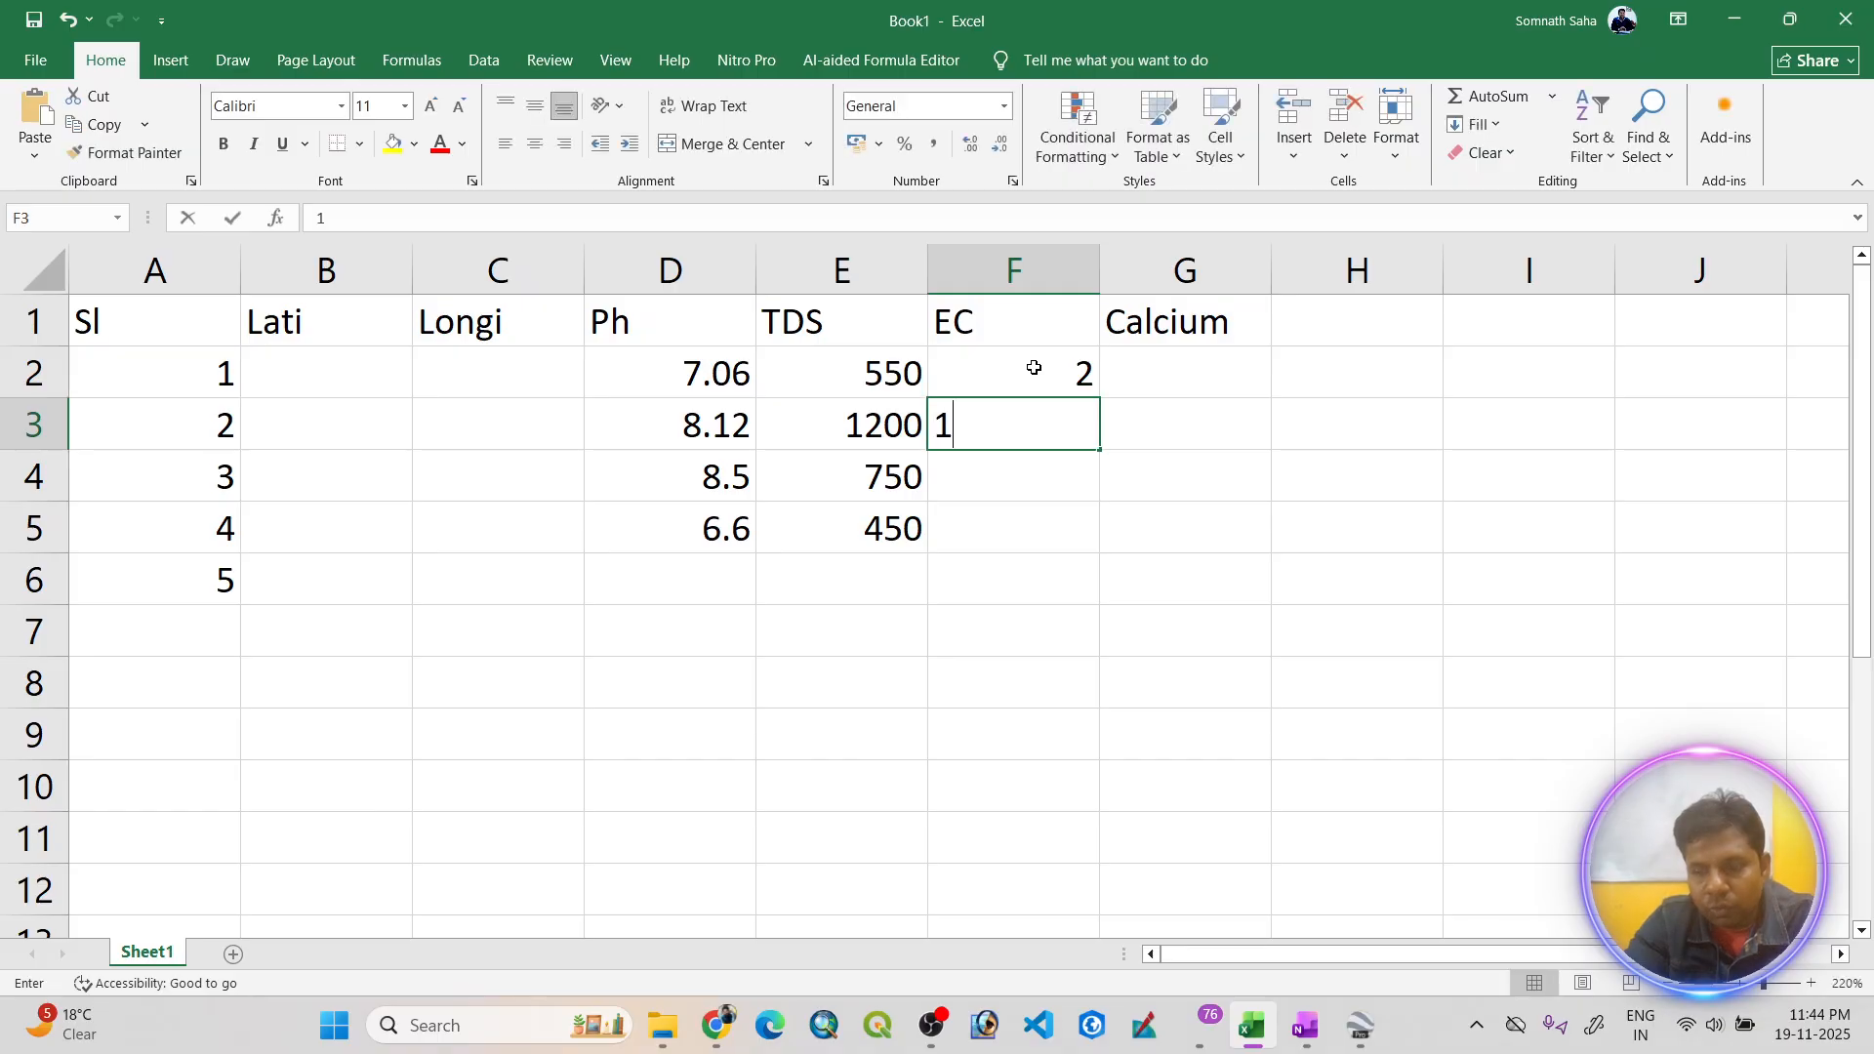
{"action": "key", "text": "Return"}
{"action": "type", "text": "5.66"}
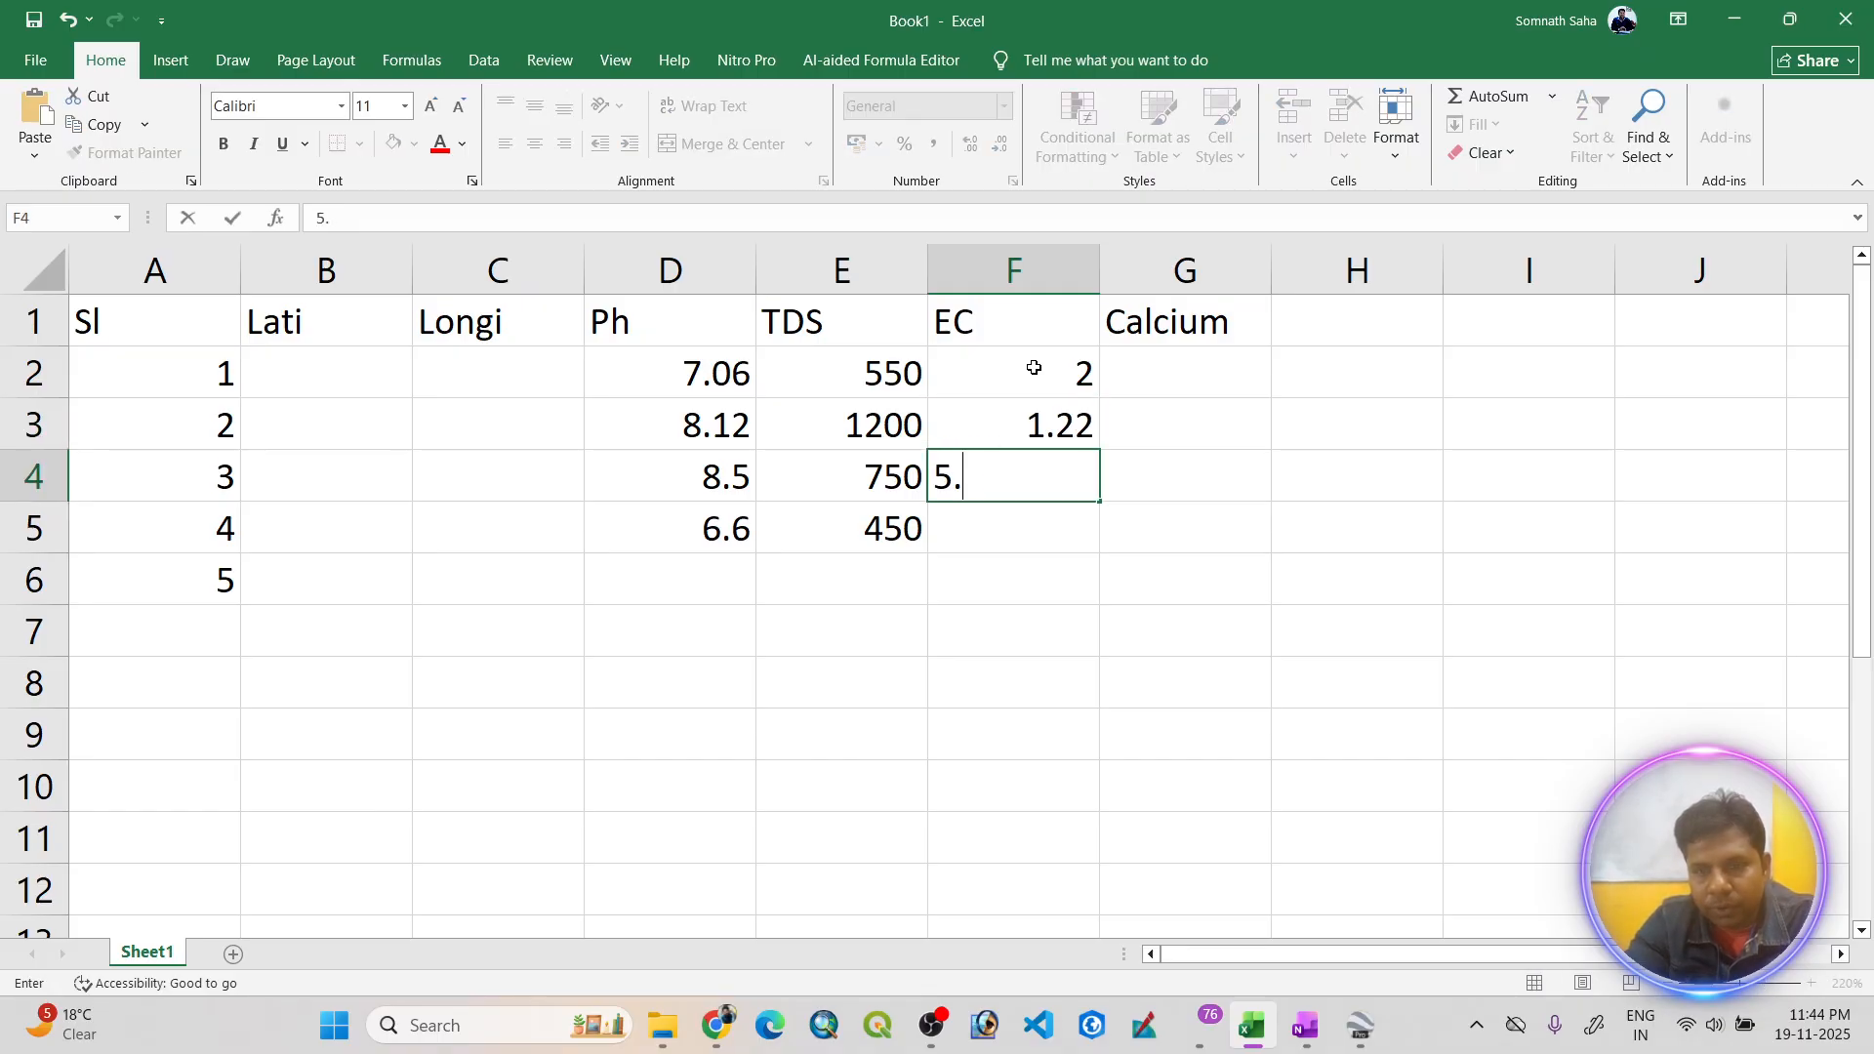
{"action": "key", "text": "Return"}
{"action": "type", "text": "1.3"}
{"action": "key", "text": "Return"}
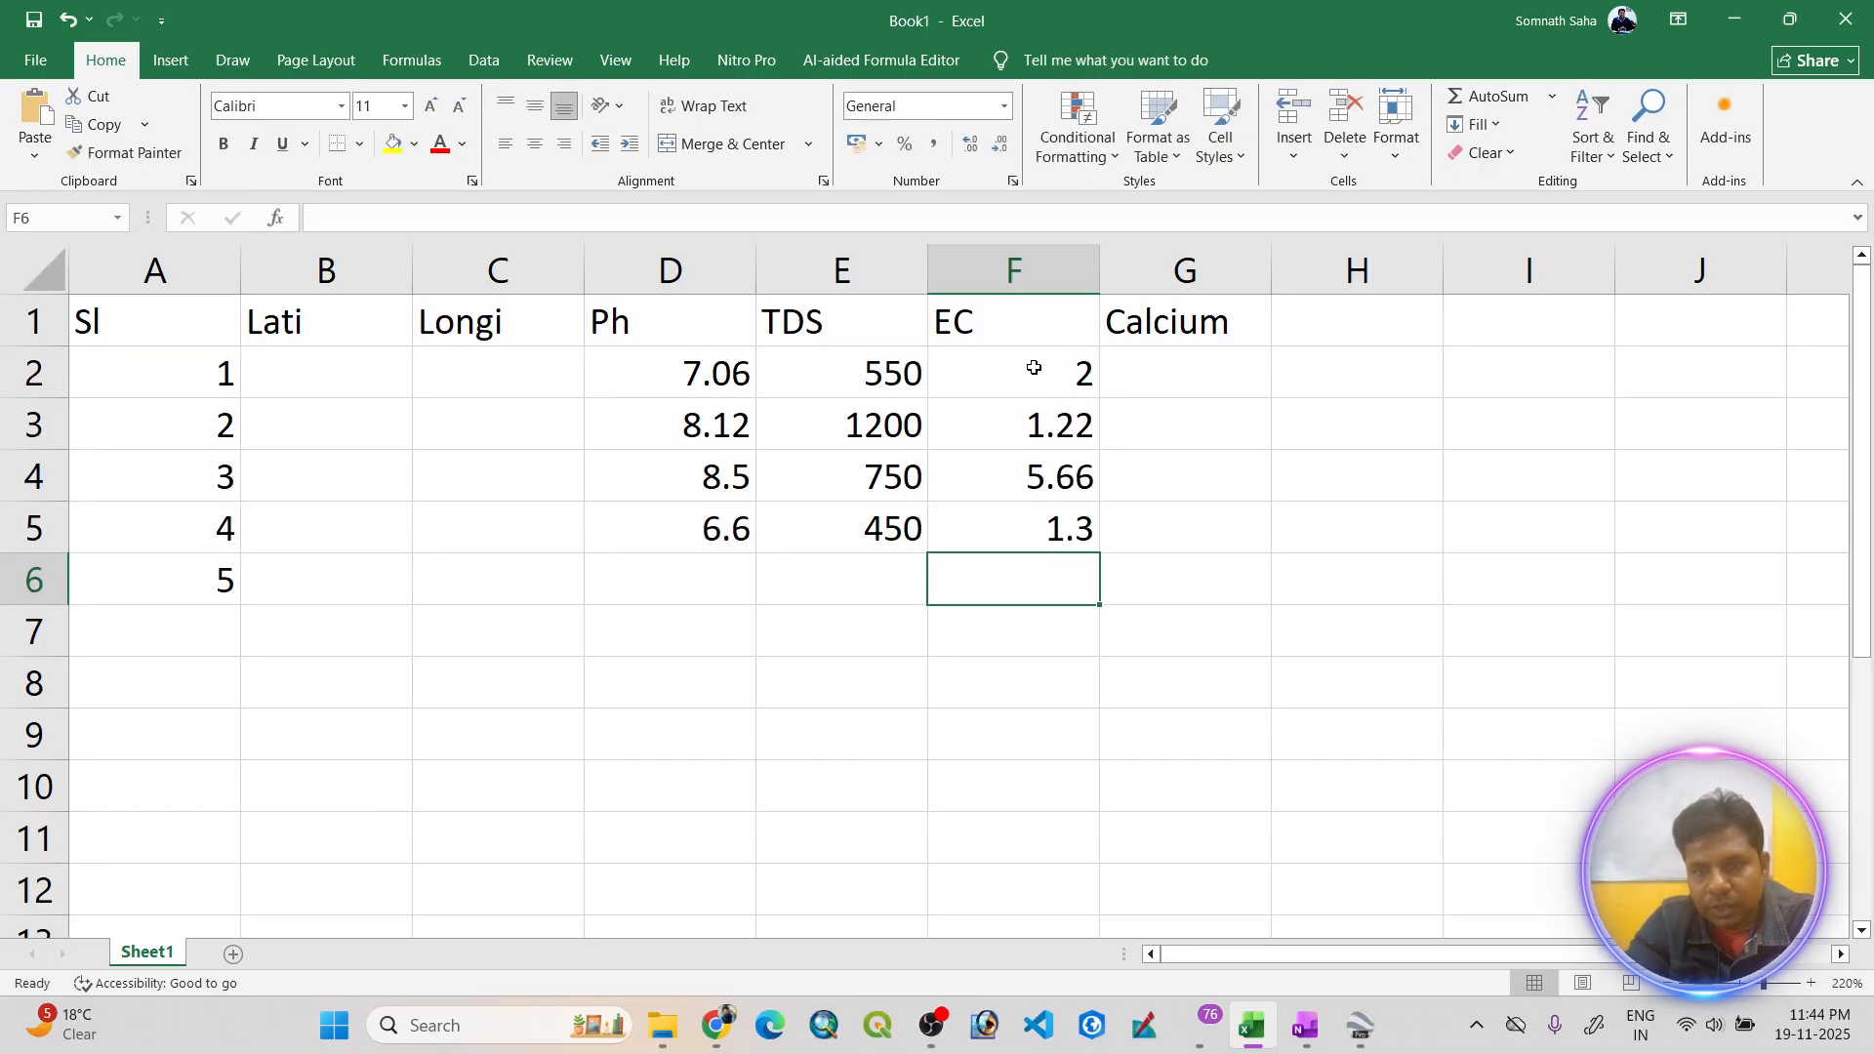
- Enter the Calcium values 200, 210, 150 and 168 for samples 1 to 4 in cells G2 to G5
{"action": "left_click", "coordinate": [1229, 378]}
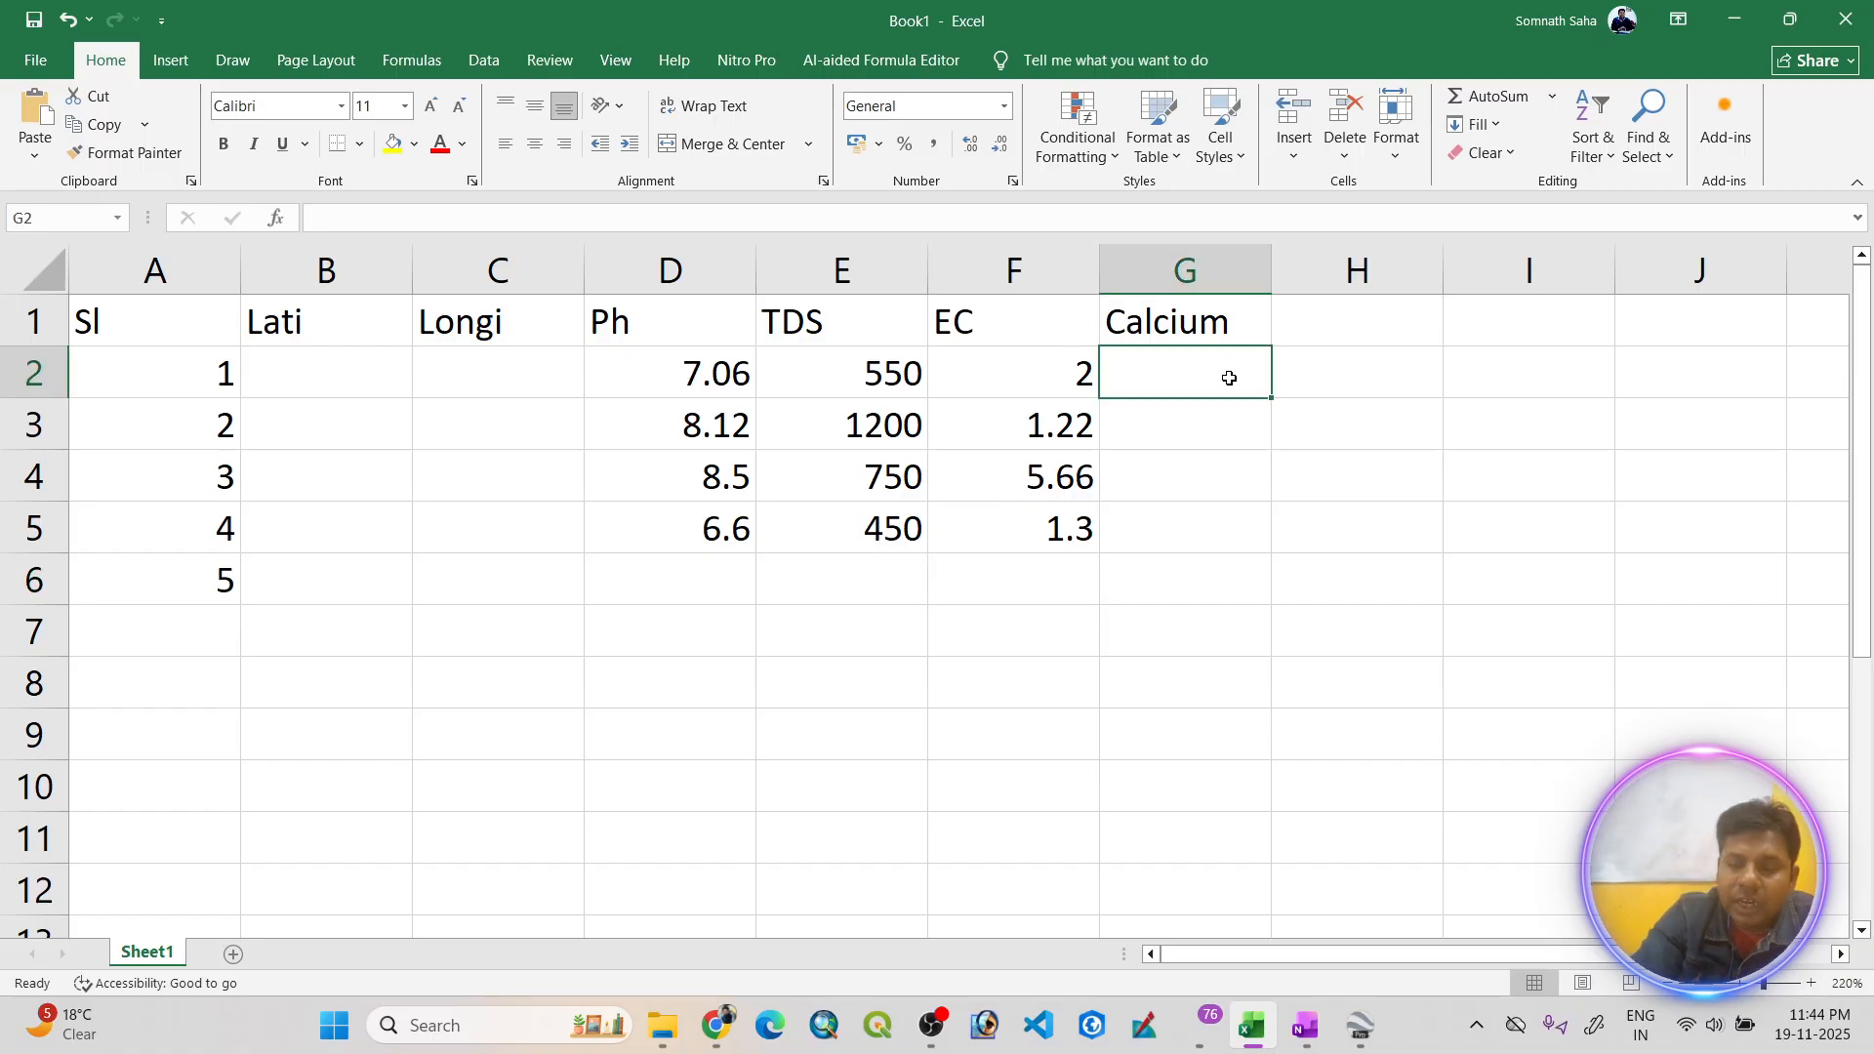
{"action": "type", "text": "200"}
{"action": "key", "text": "Return"}
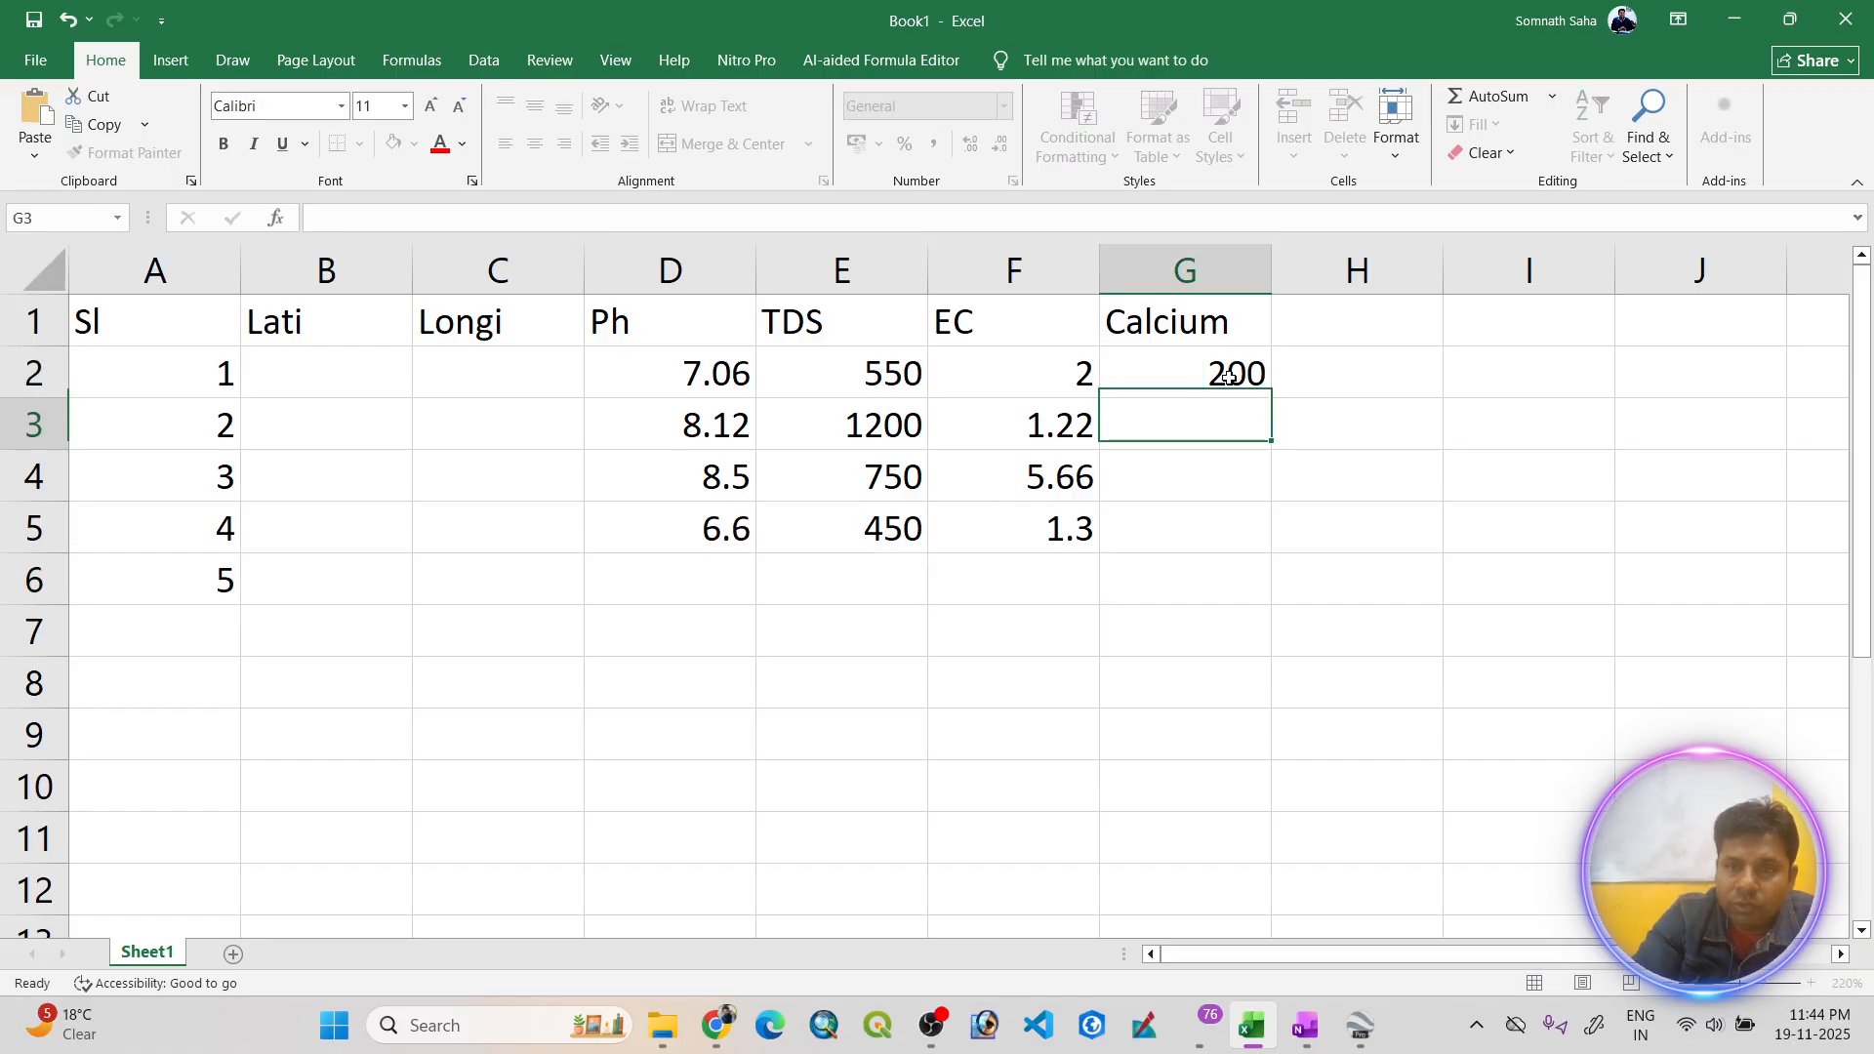
{"action": "type", "text": "210"}
{"action": "key", "text": "Return"}
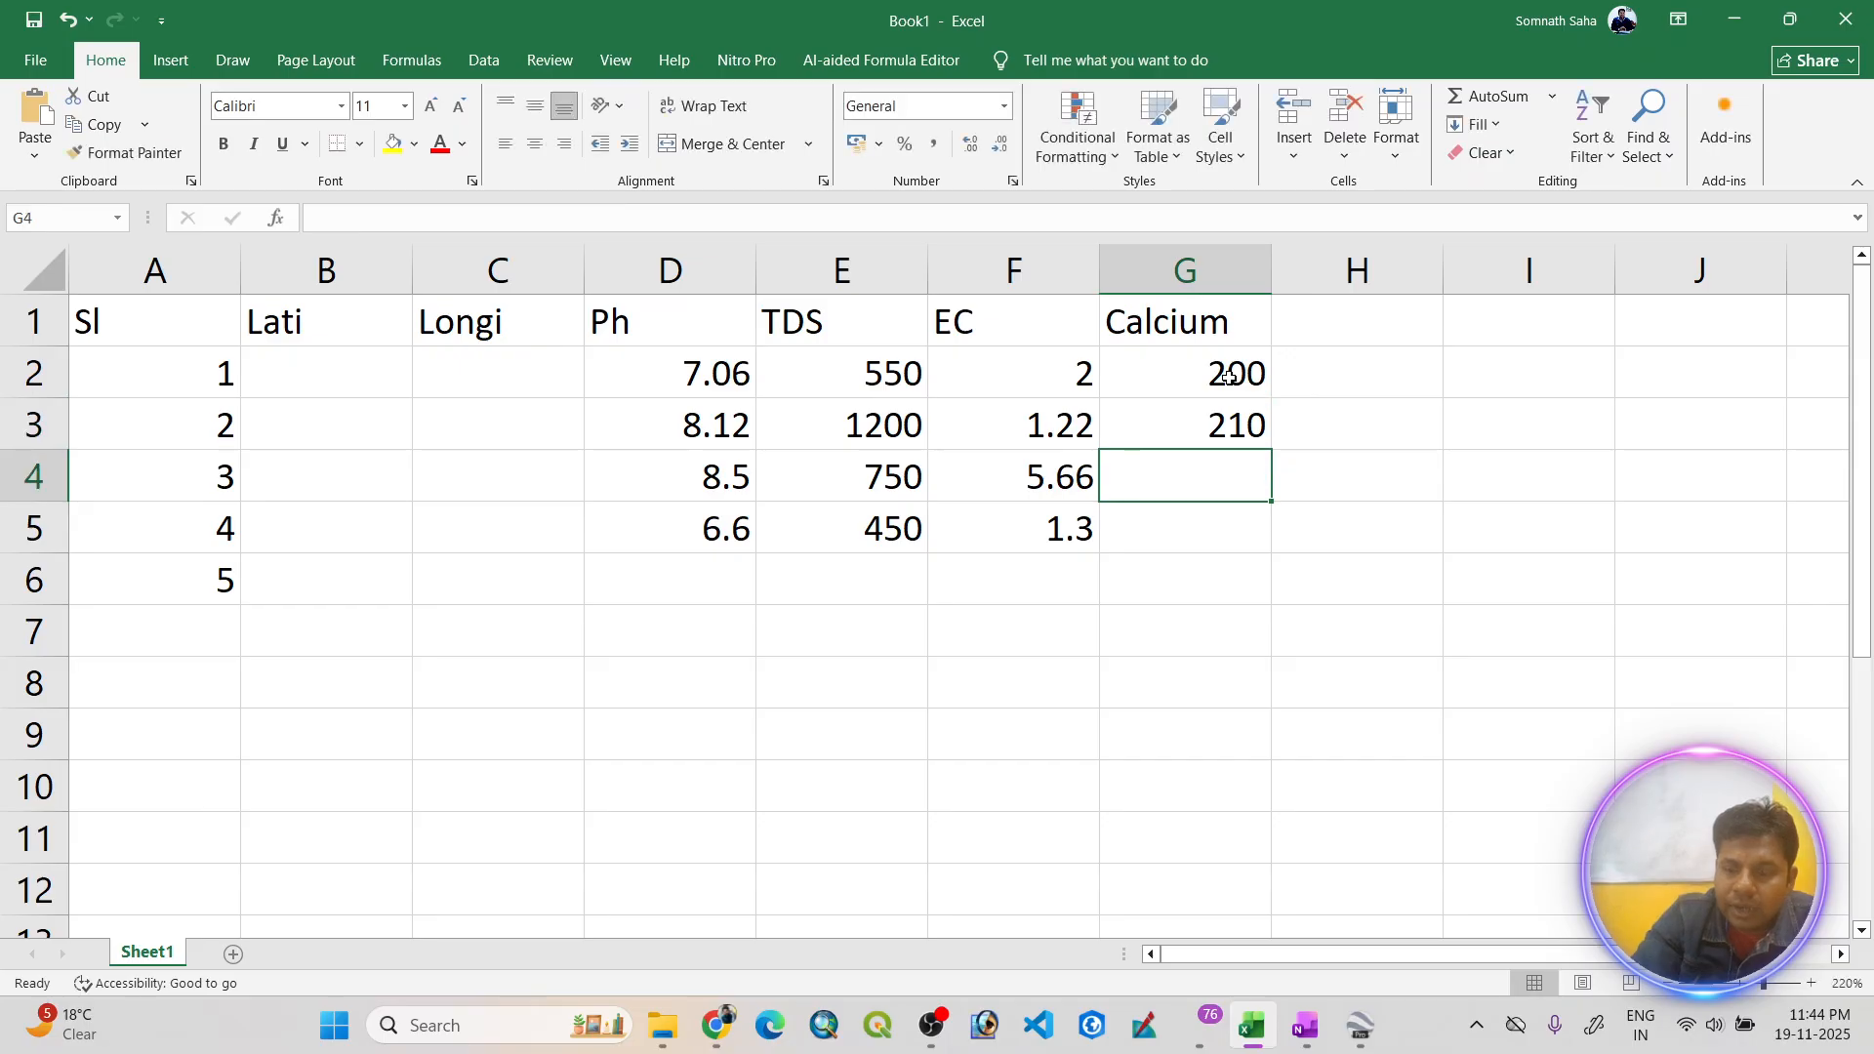
{"action": "type", "text": "150"}
{"action": "key", "text": "Return"}
{"action": "type", "text": "168"}
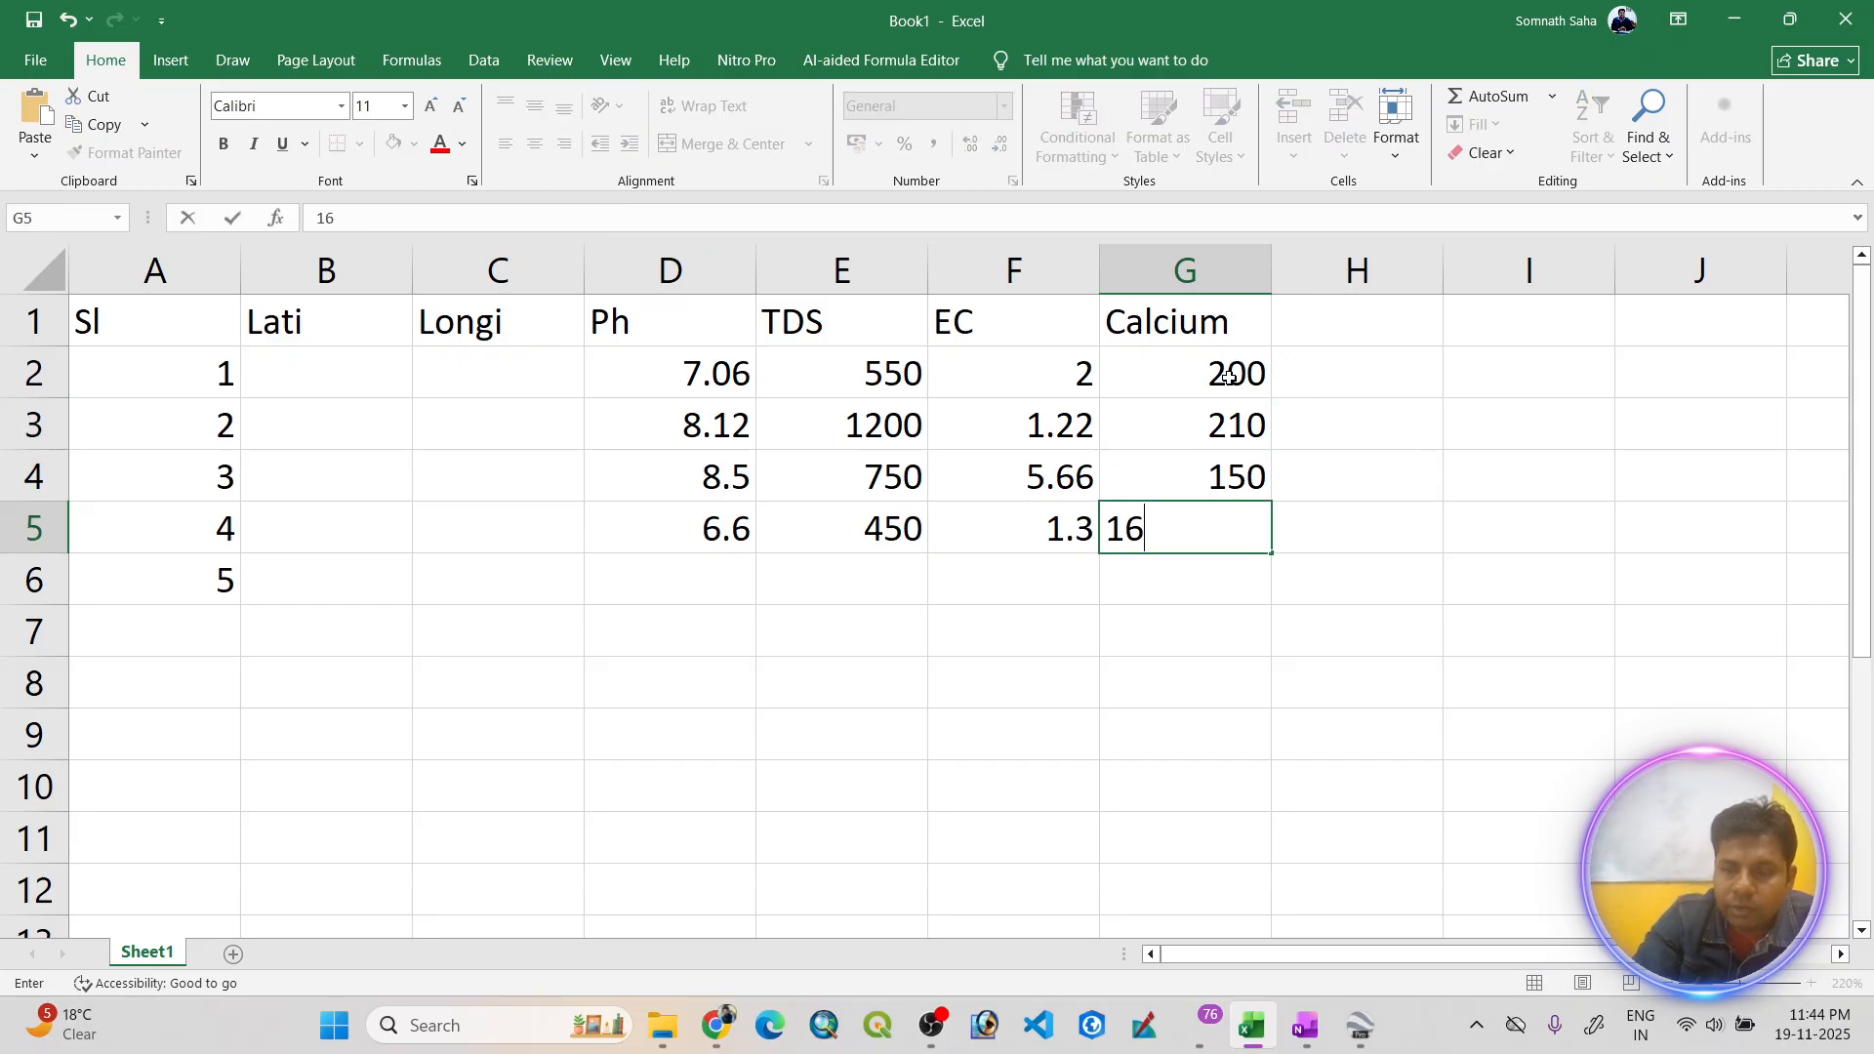
{"action": "key", "text": "Return"}
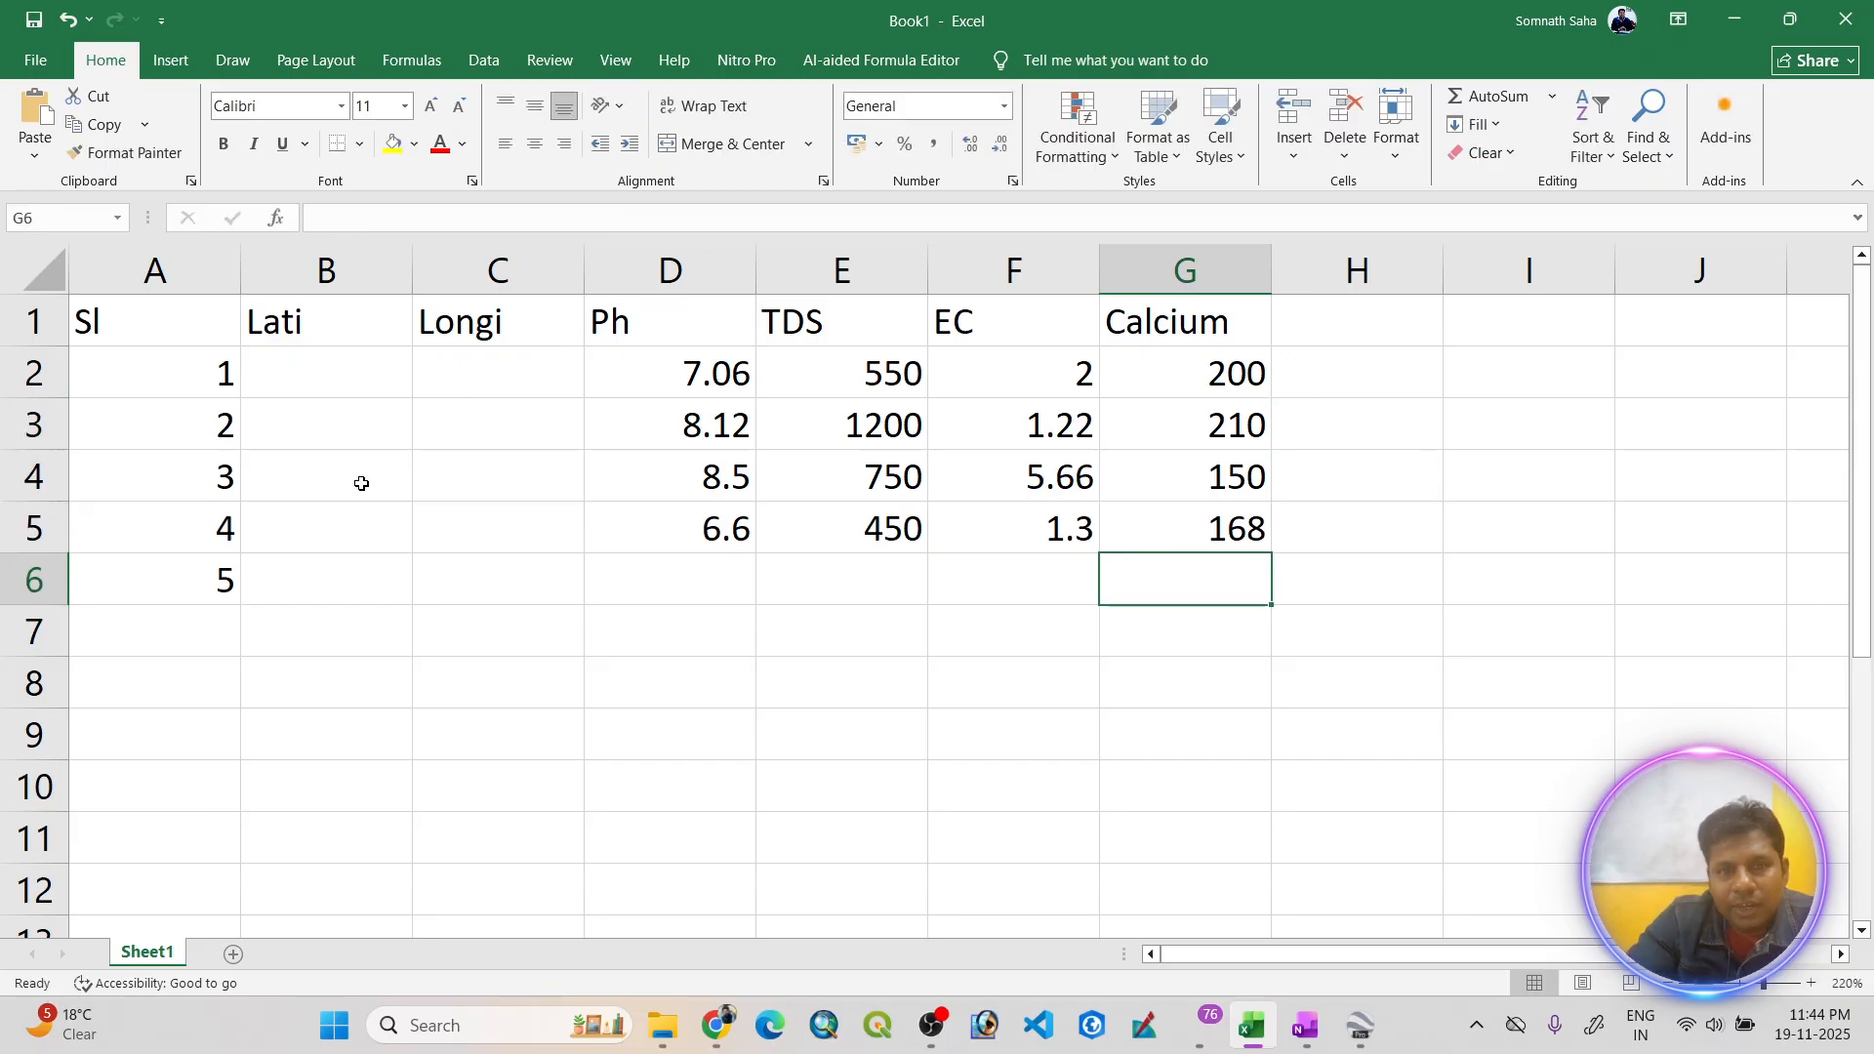
- Select cell B2 for the first latitude, then switch to Google Earth Pro and name the new placemark A
{"action": "left_click_drag", "start_coordinate": [348, 355], "coordinate": [459, 585]}
{"action": "left_click", "coordinate": [210, 373]}
{"action": "left_click", "coordinate": [305, 375]}
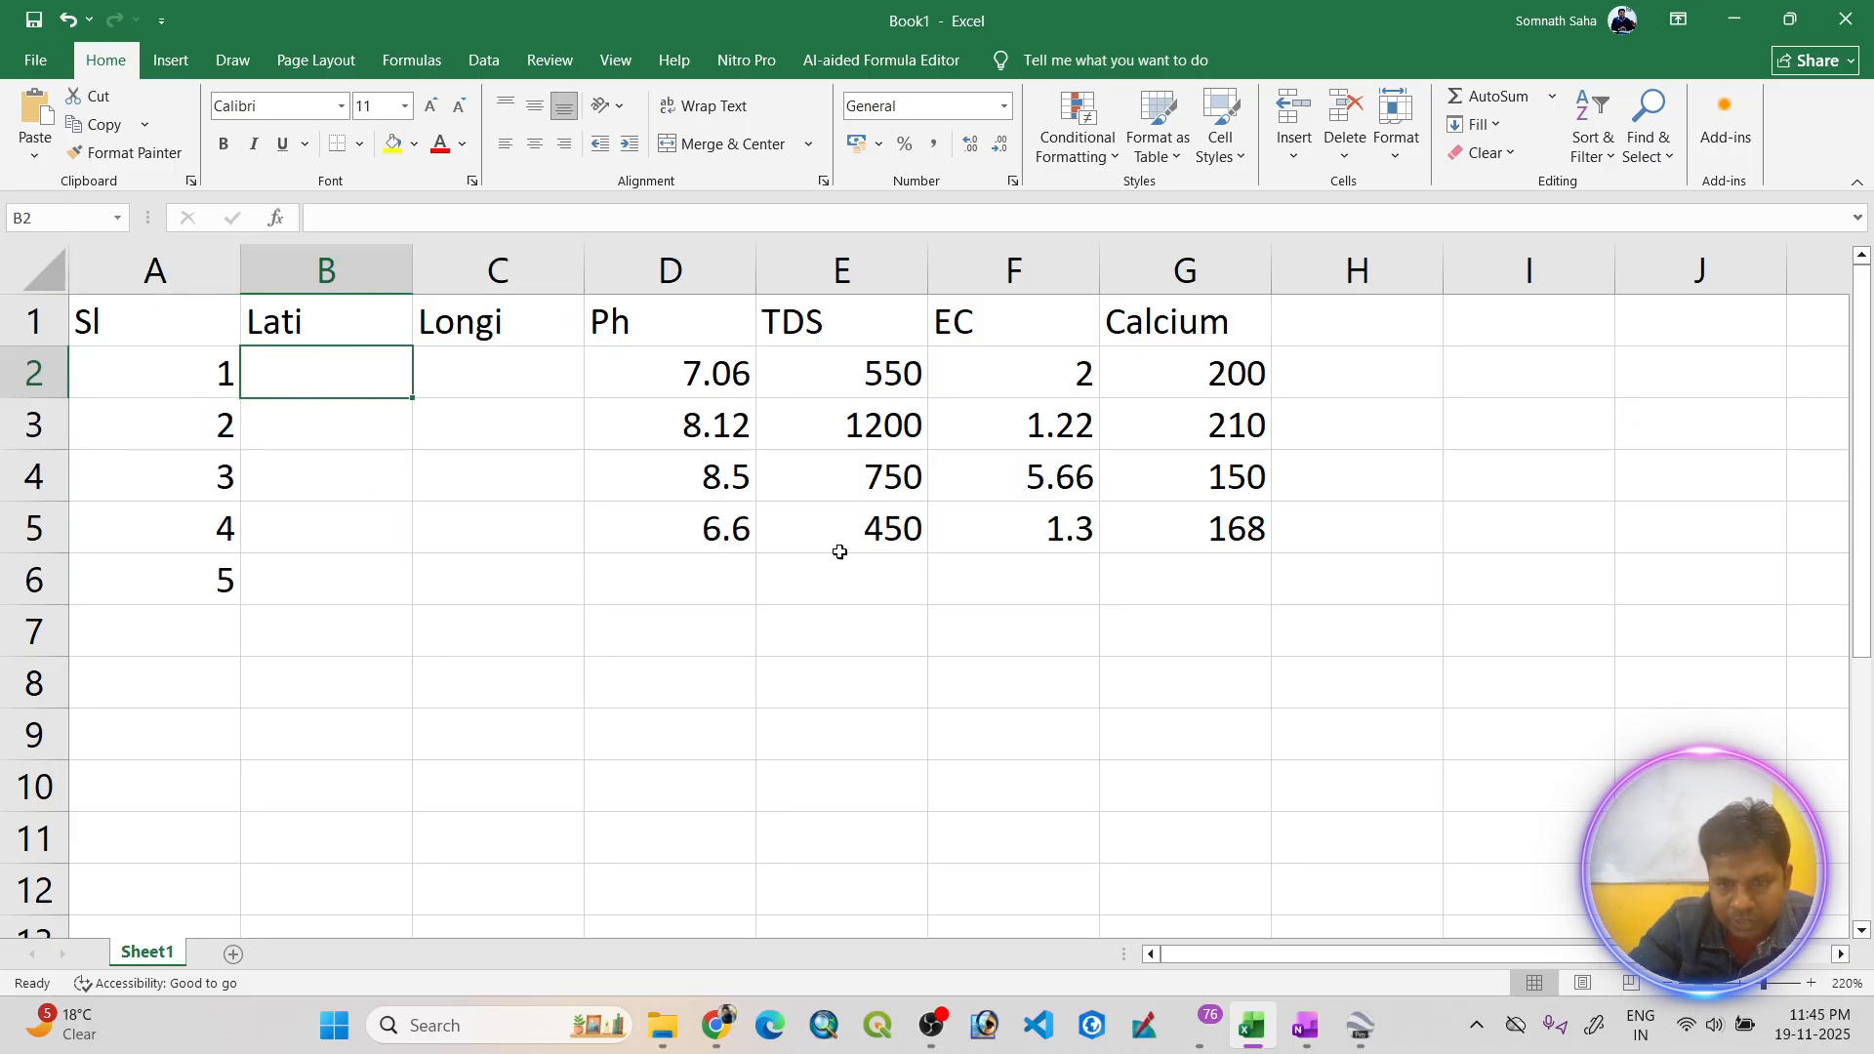
{"action": "left_click", "coordinate": [1373, 1028]}
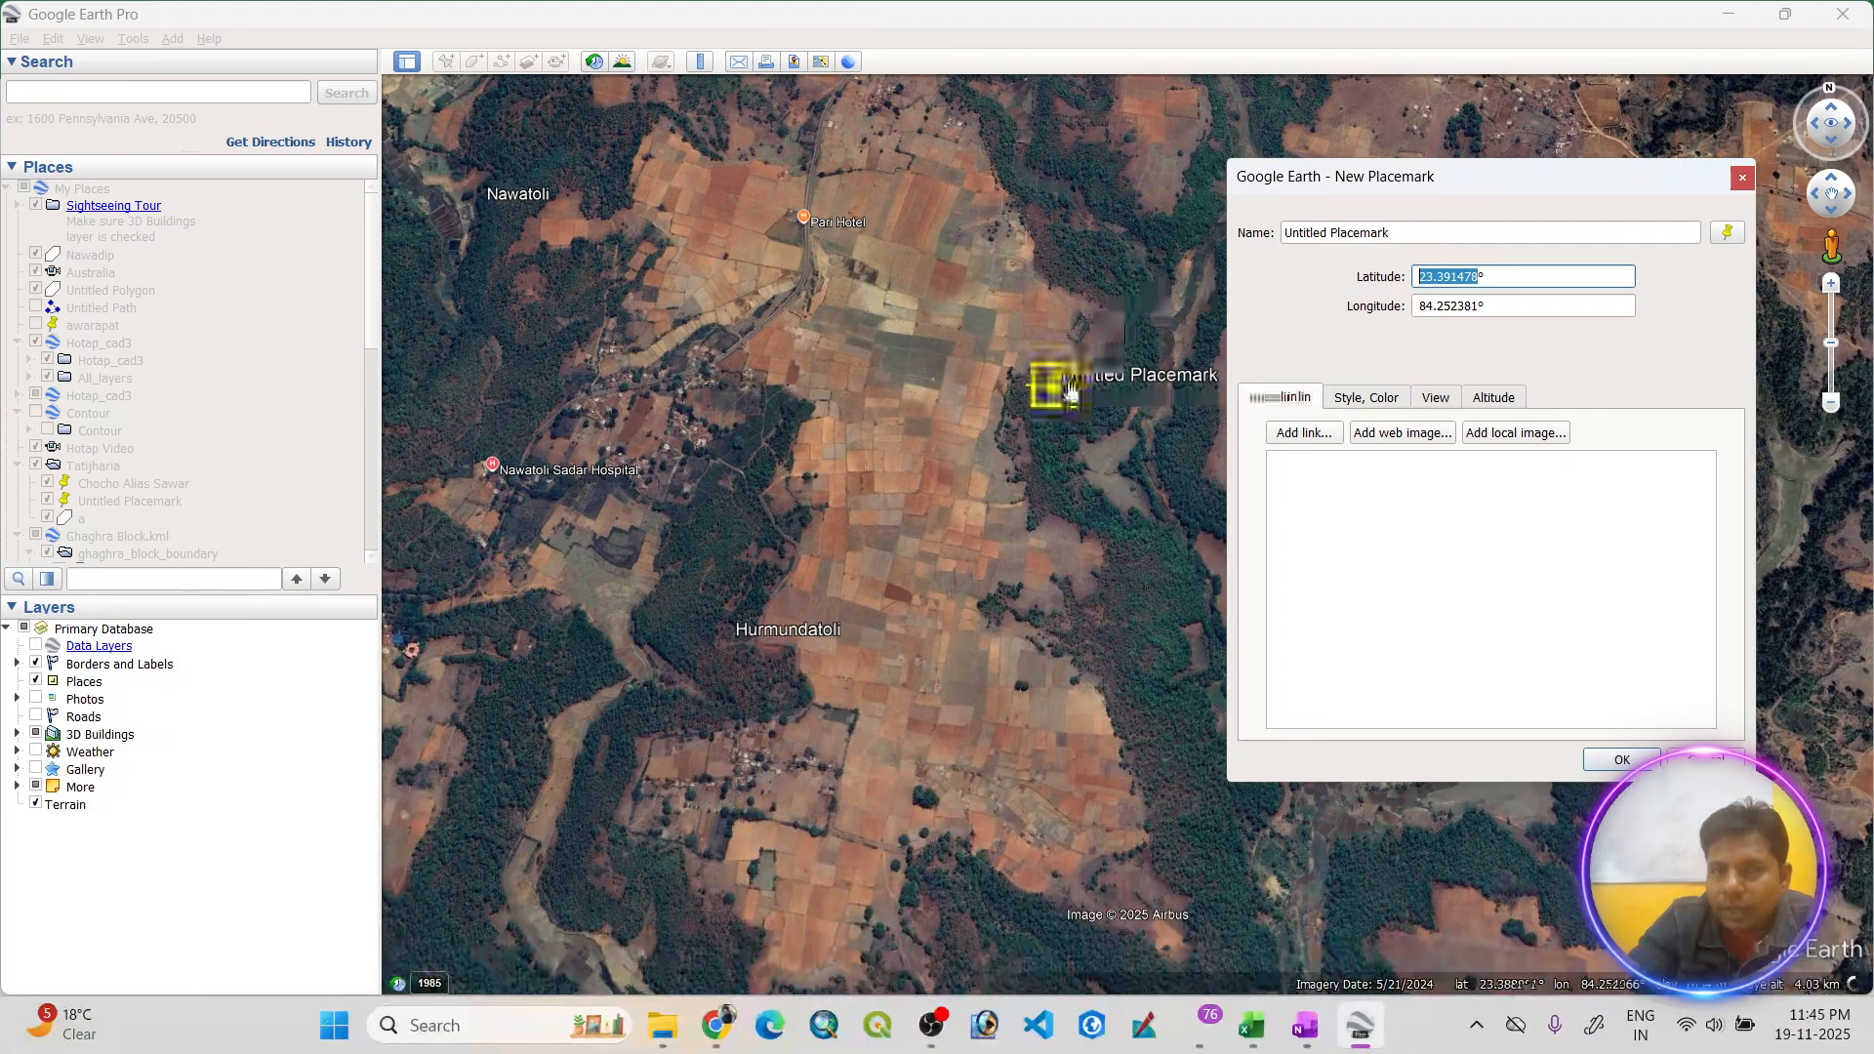
{"action": "triple_click", "coordinate": [1391, 234]}
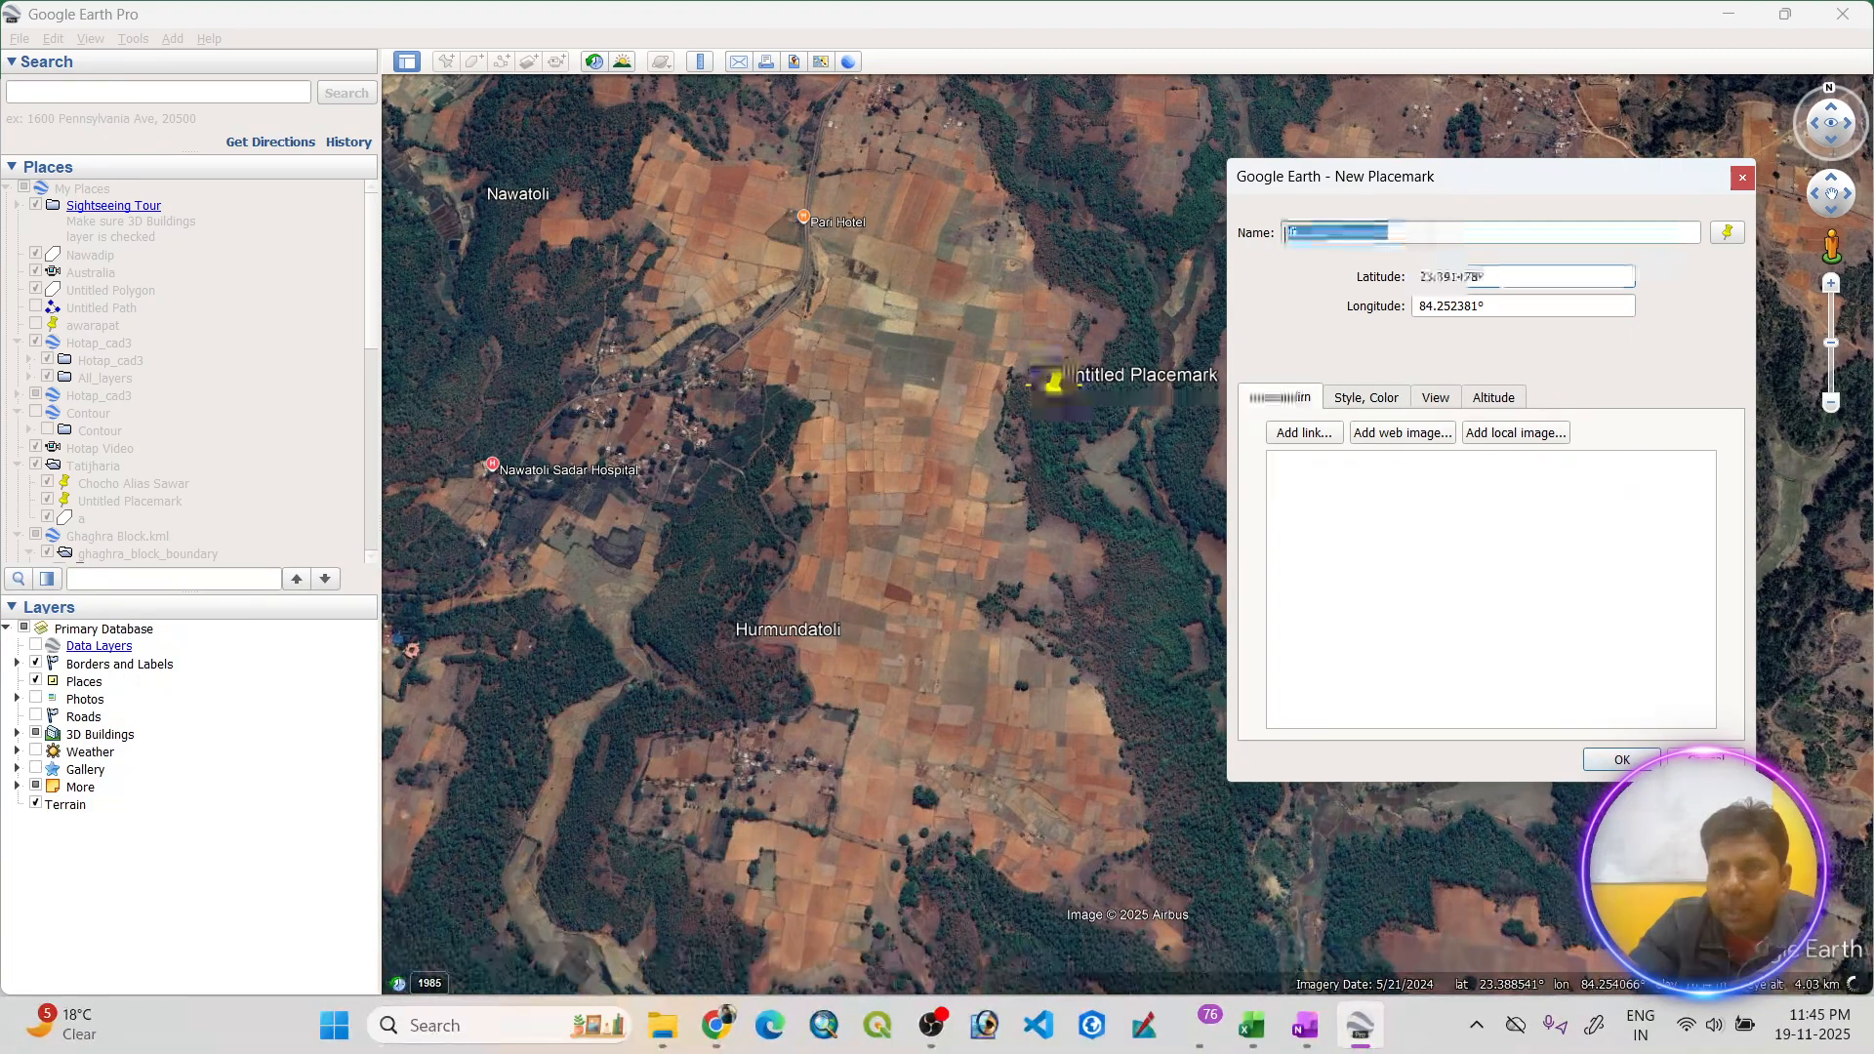
{"action": "type", "text": "A"}
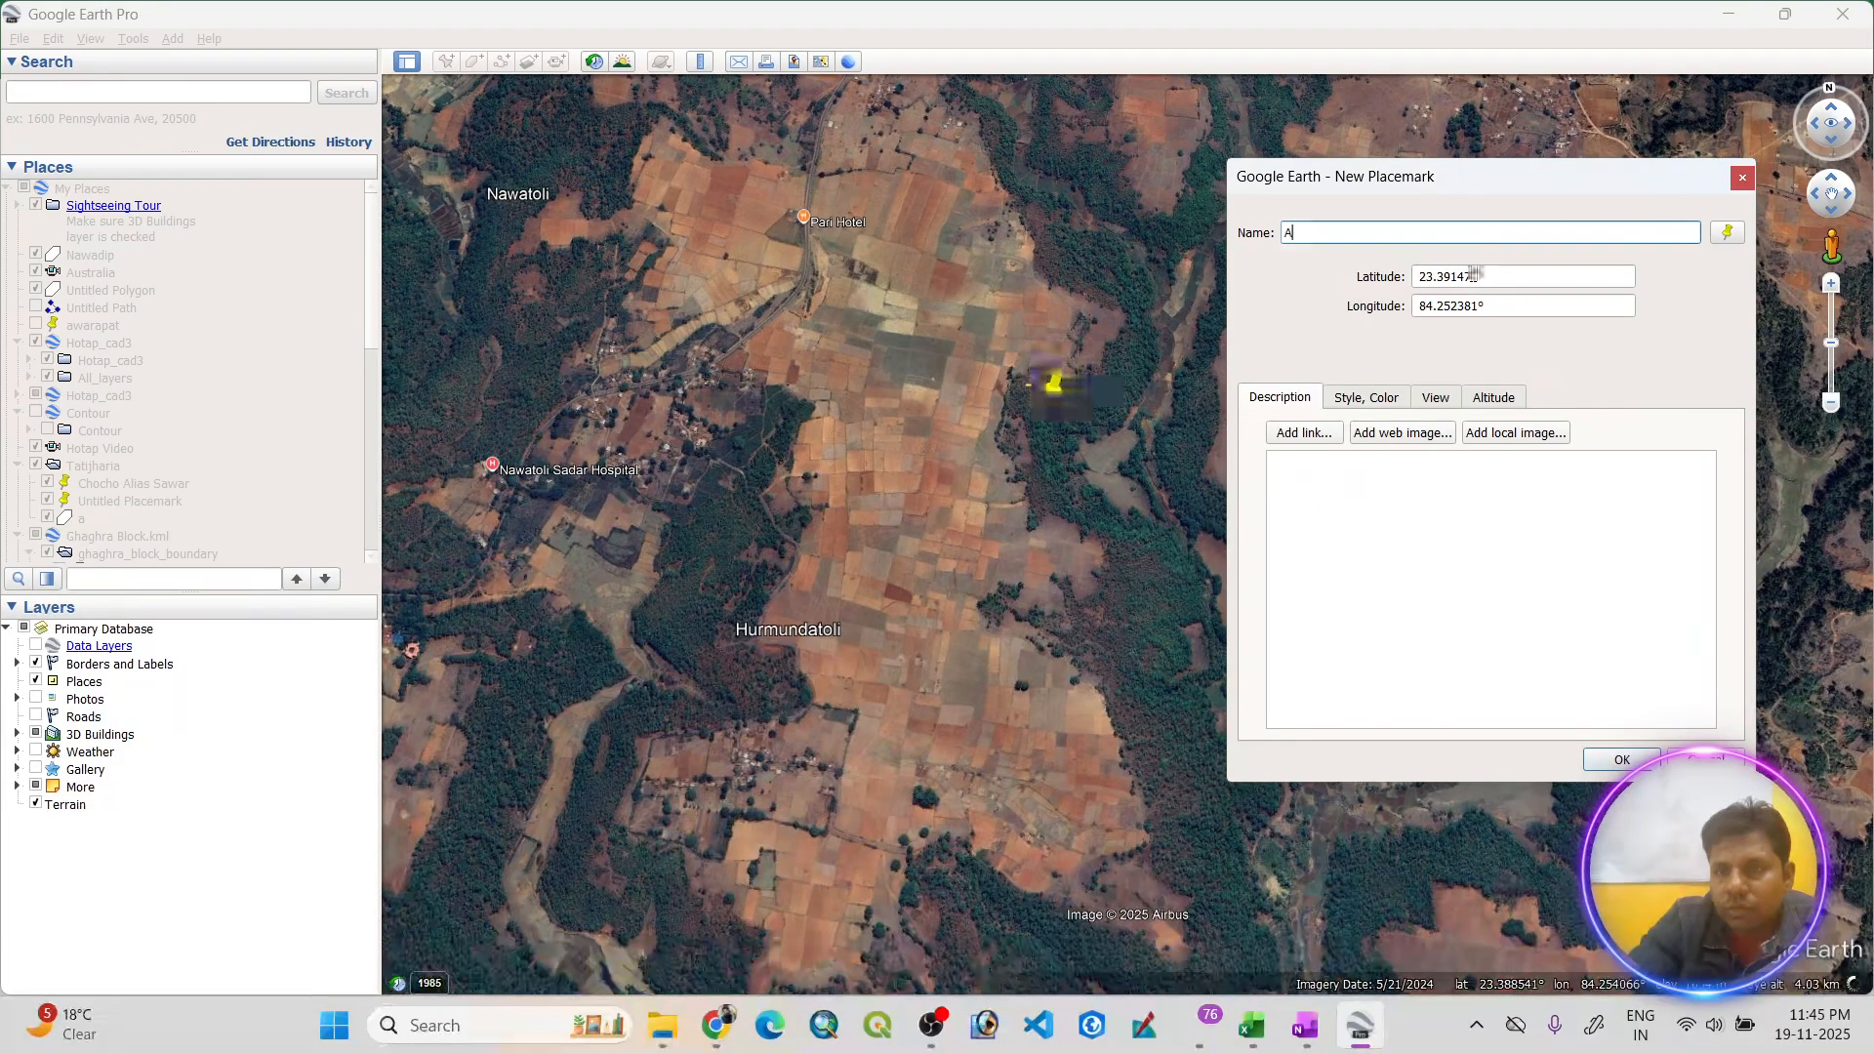
- Copy placemark A's latitude, 23.391478, and paste it into the Lati cell B2 in Excel
{"action": "left_click_drag", "start_coordinate": [1480, 276], "coordinate": [1415, 277]}
{"action": "right_click", "coordinate": [1432, 279]}
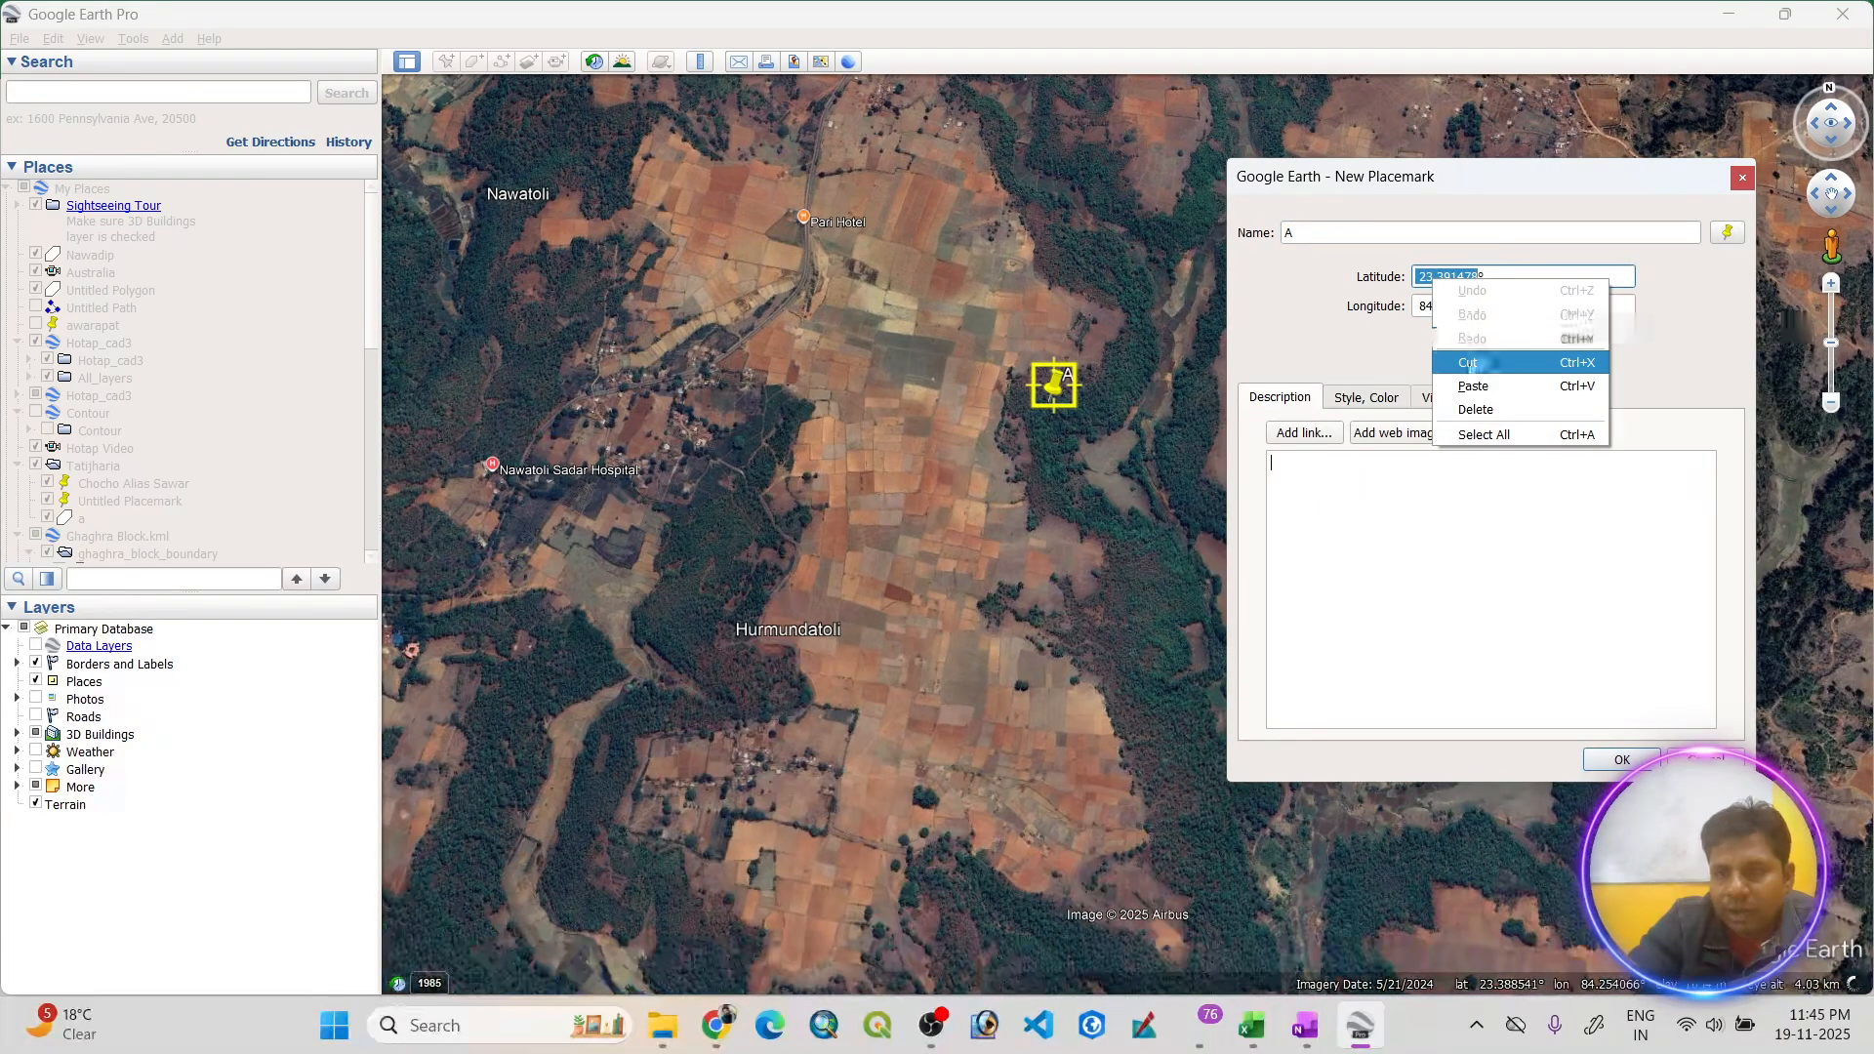
{"action": "left_click", "coordinate": [1472, 362]}
{"action": "left_click", "coordinate": [1252, 1025]}
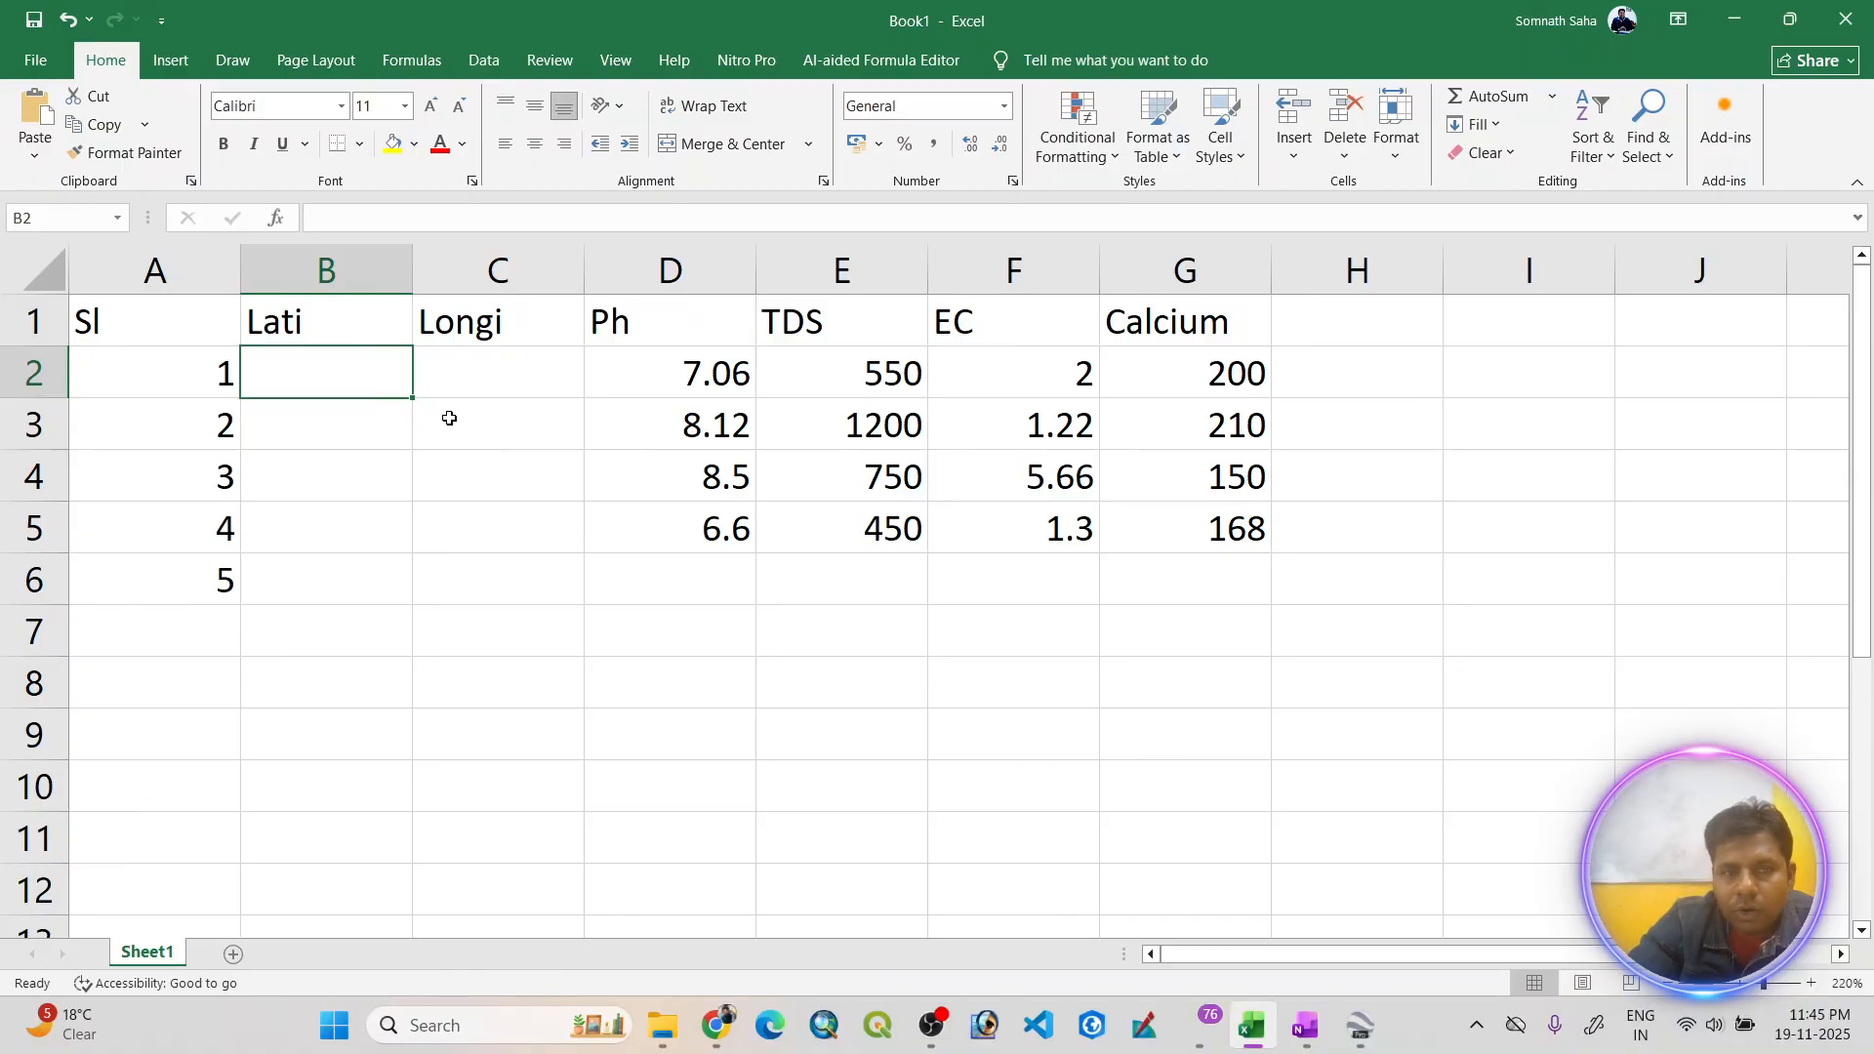
{"action": "right_click", "coordinate": [355, 379]}
{"action": "left_click", "coordinate": [408, 523]}
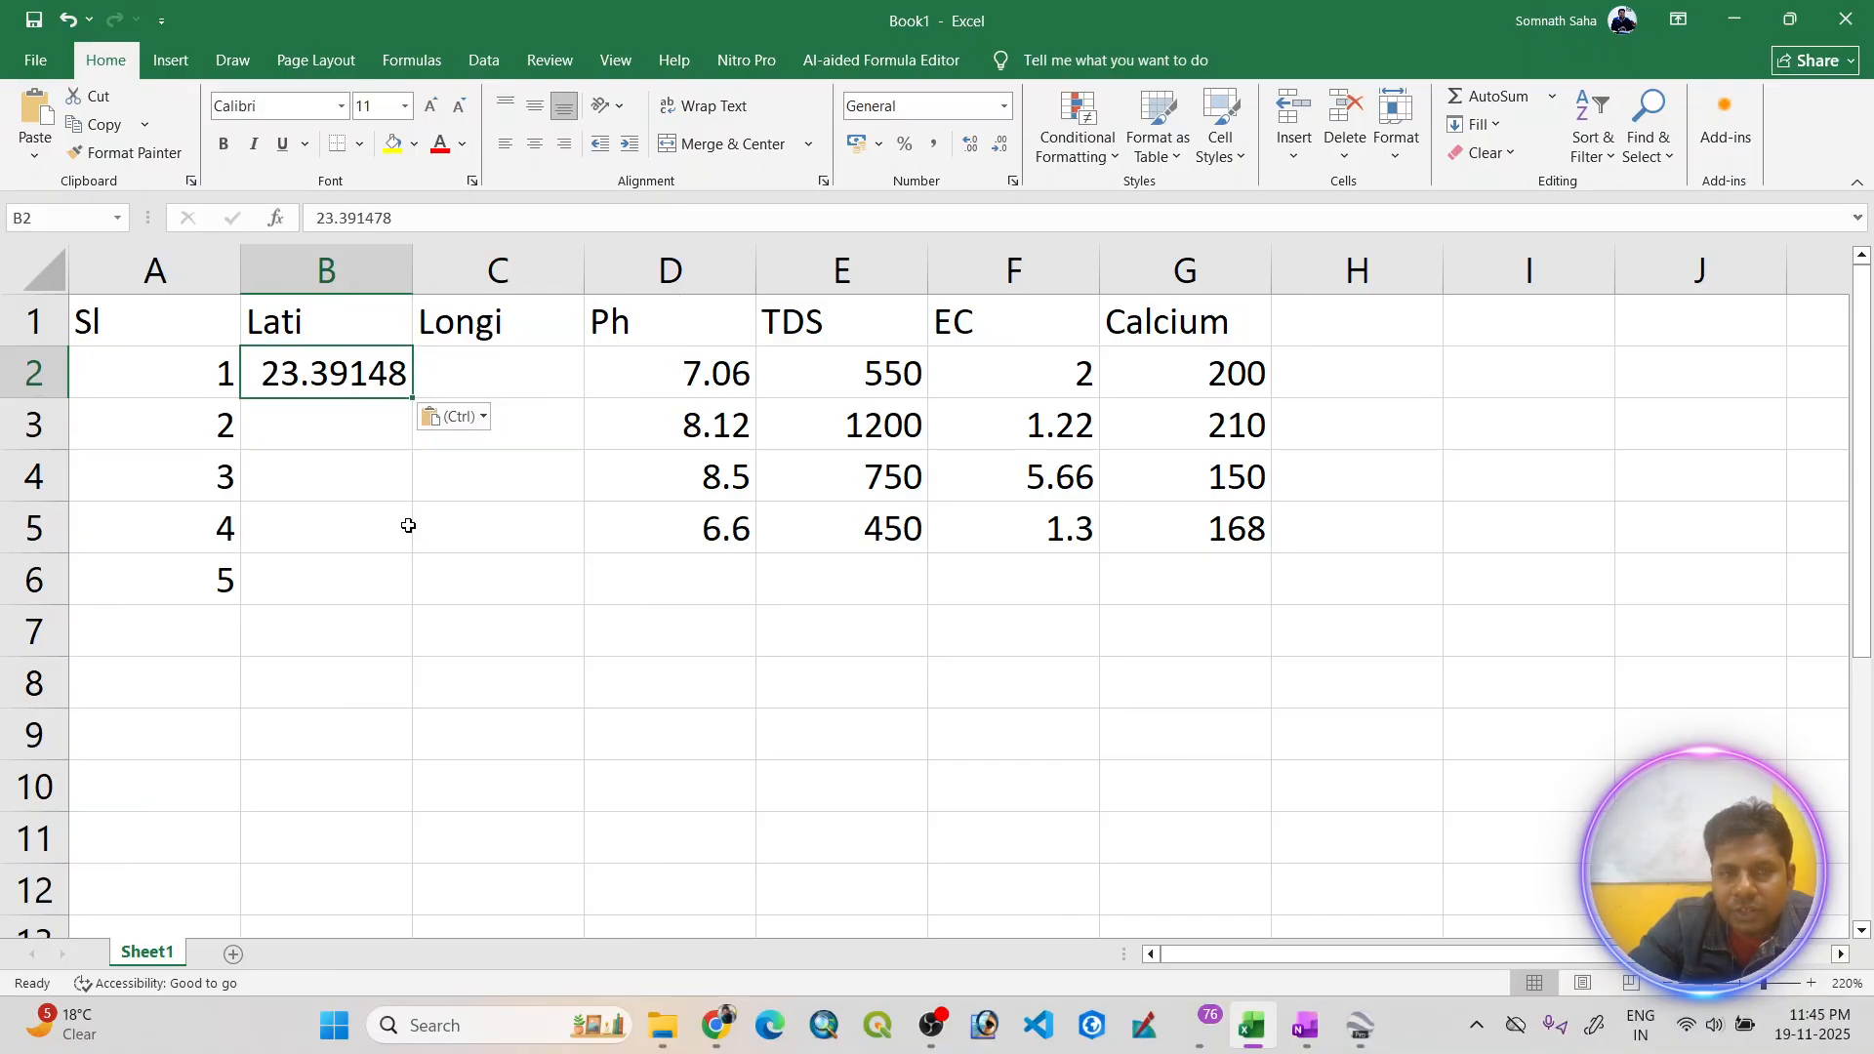
- Try to copy placemark A's longitude from Google Earth Pro into the Longi cell C2 in Excel
{"action": "left_click", "coordinate": [452, 380]}
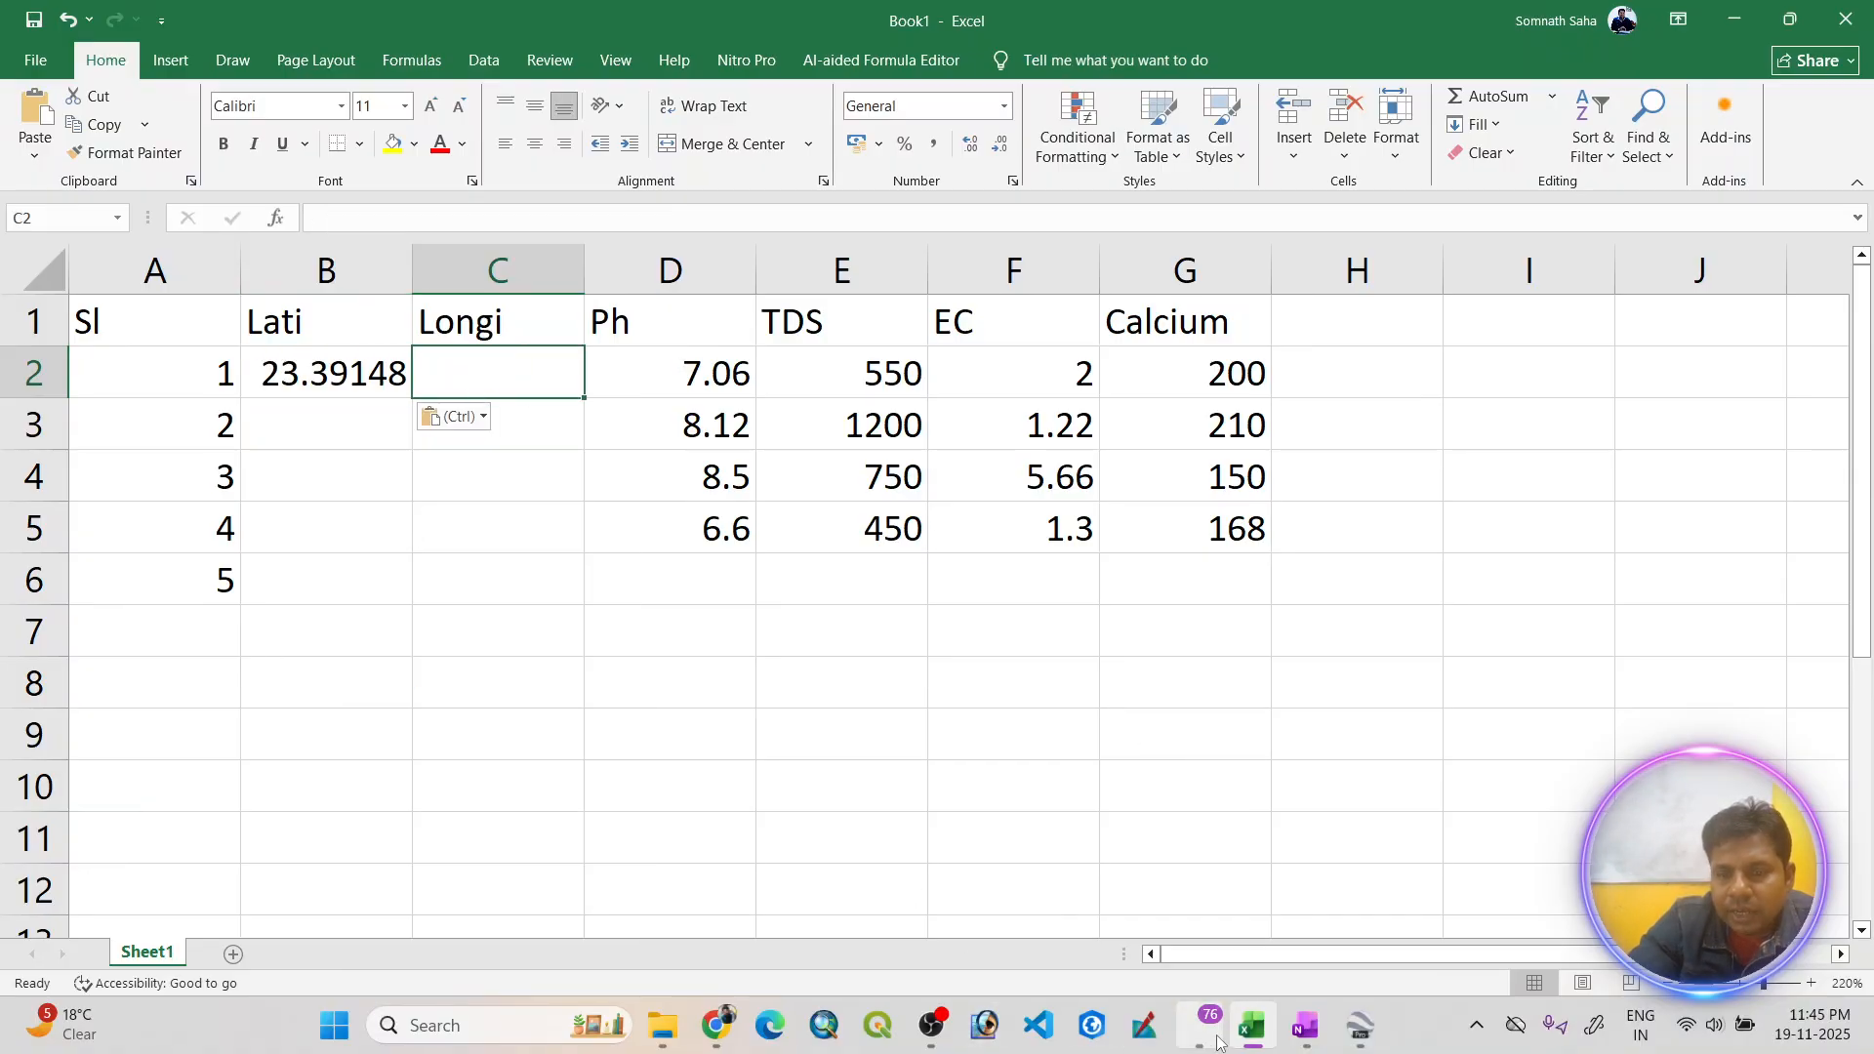
{"action": "left_click", "coordinate": [1358, 1027]}
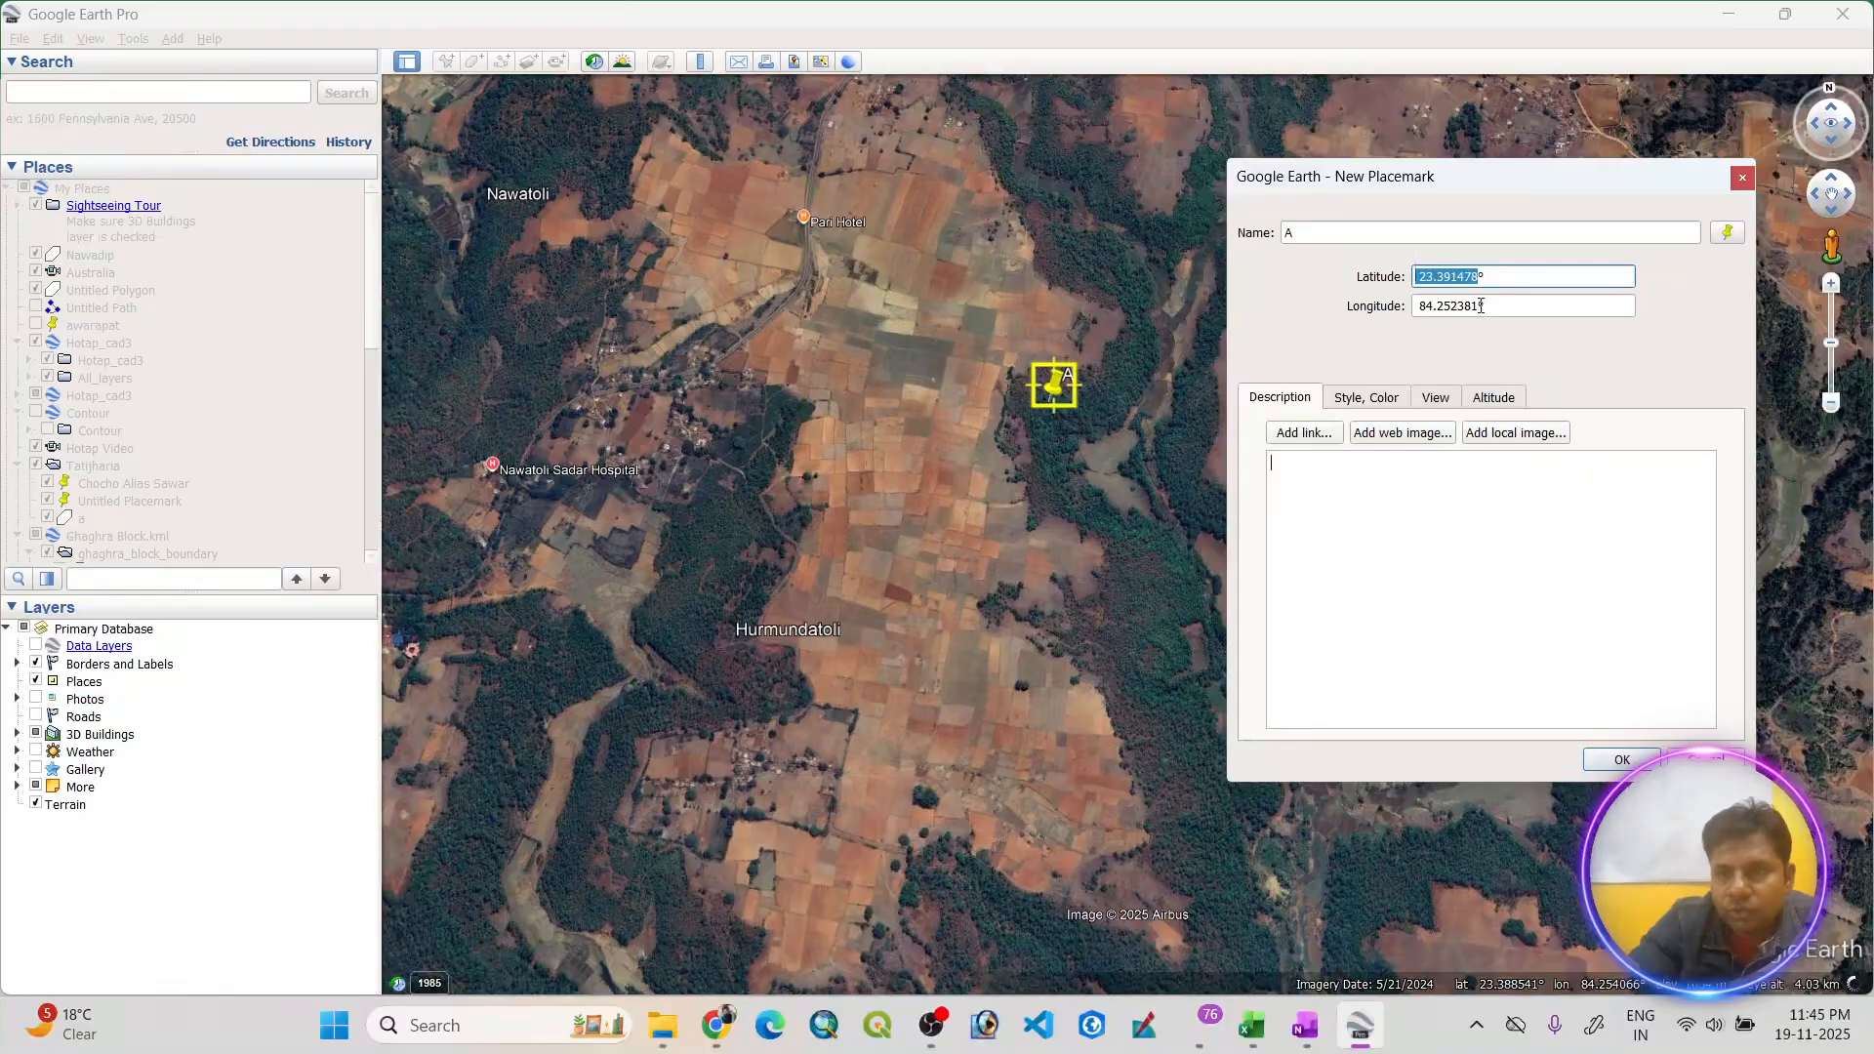
{"action": "left_click", "coordinate": [1481, 305]}
{"action": "left_click_drag", "start_coordinate": [1481, 305], "coordinate": [1393, 305]}
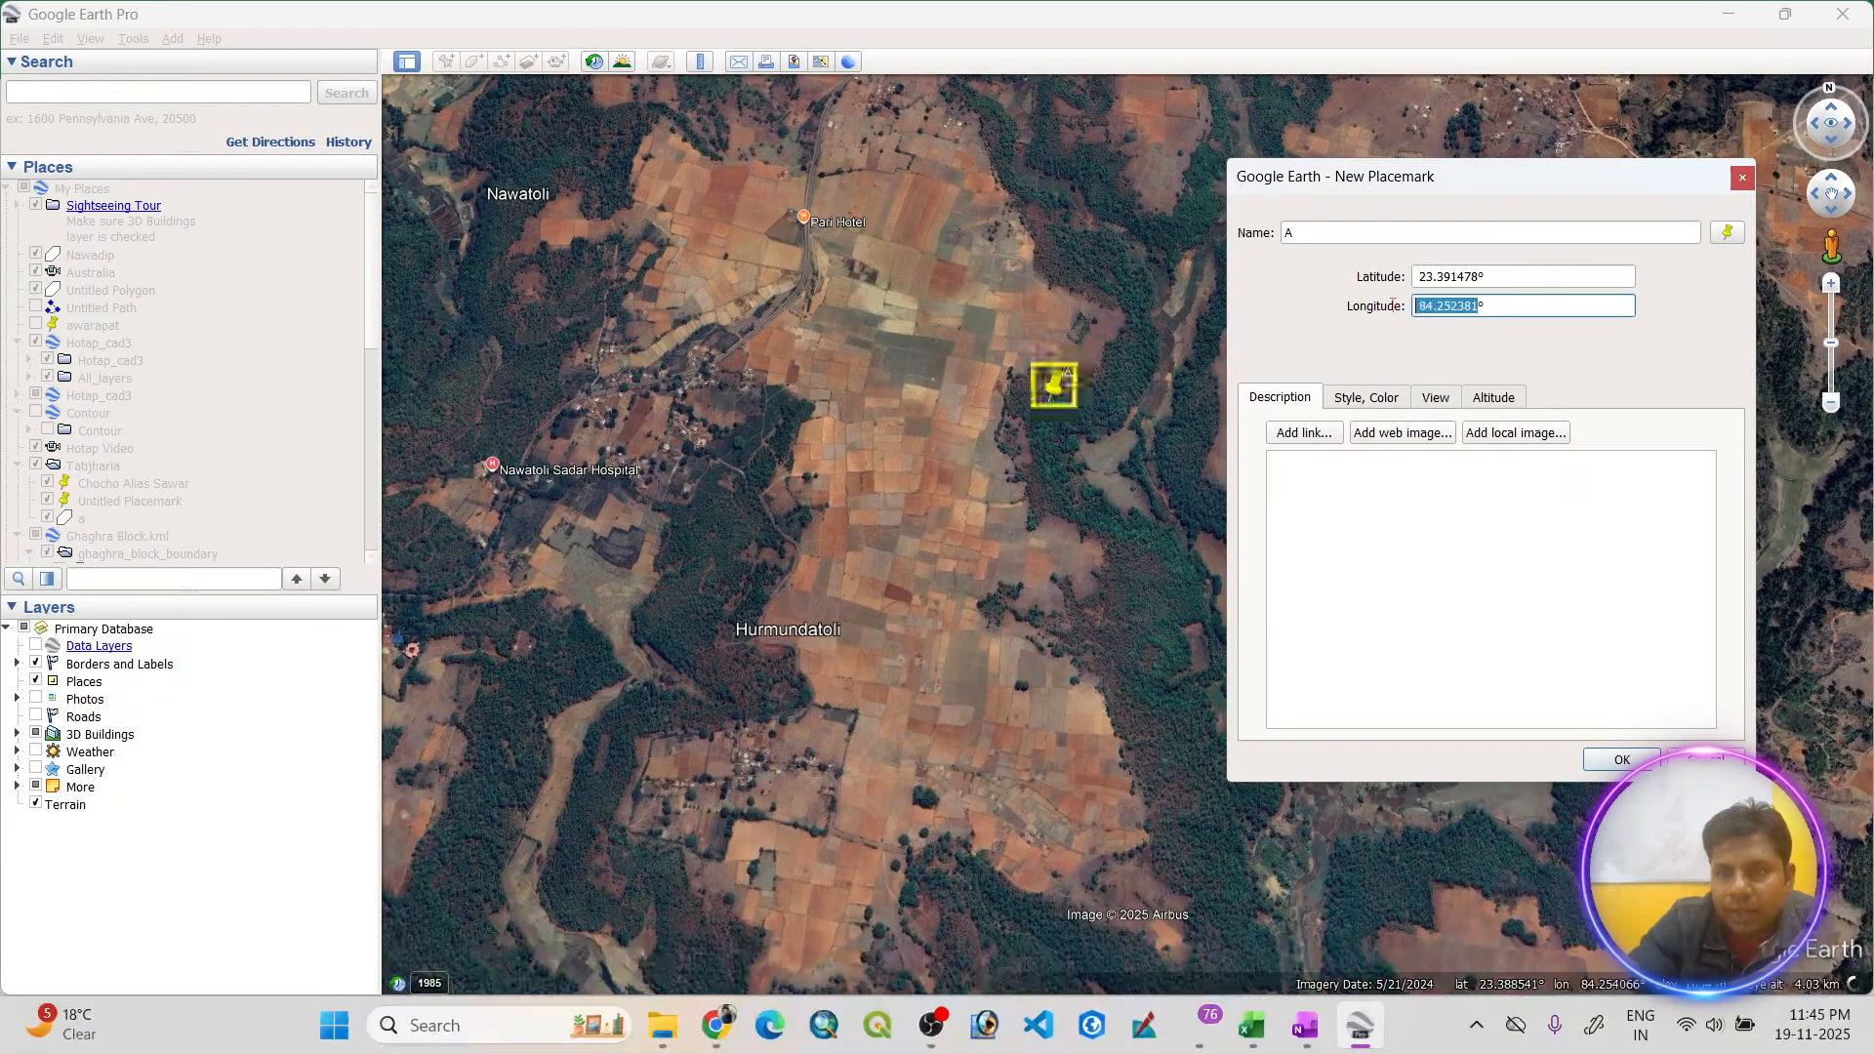
{"action": "right_click", "coordinate": [1443, 309]}
{"action": "left_click", "coordinate": [1489, 408]}
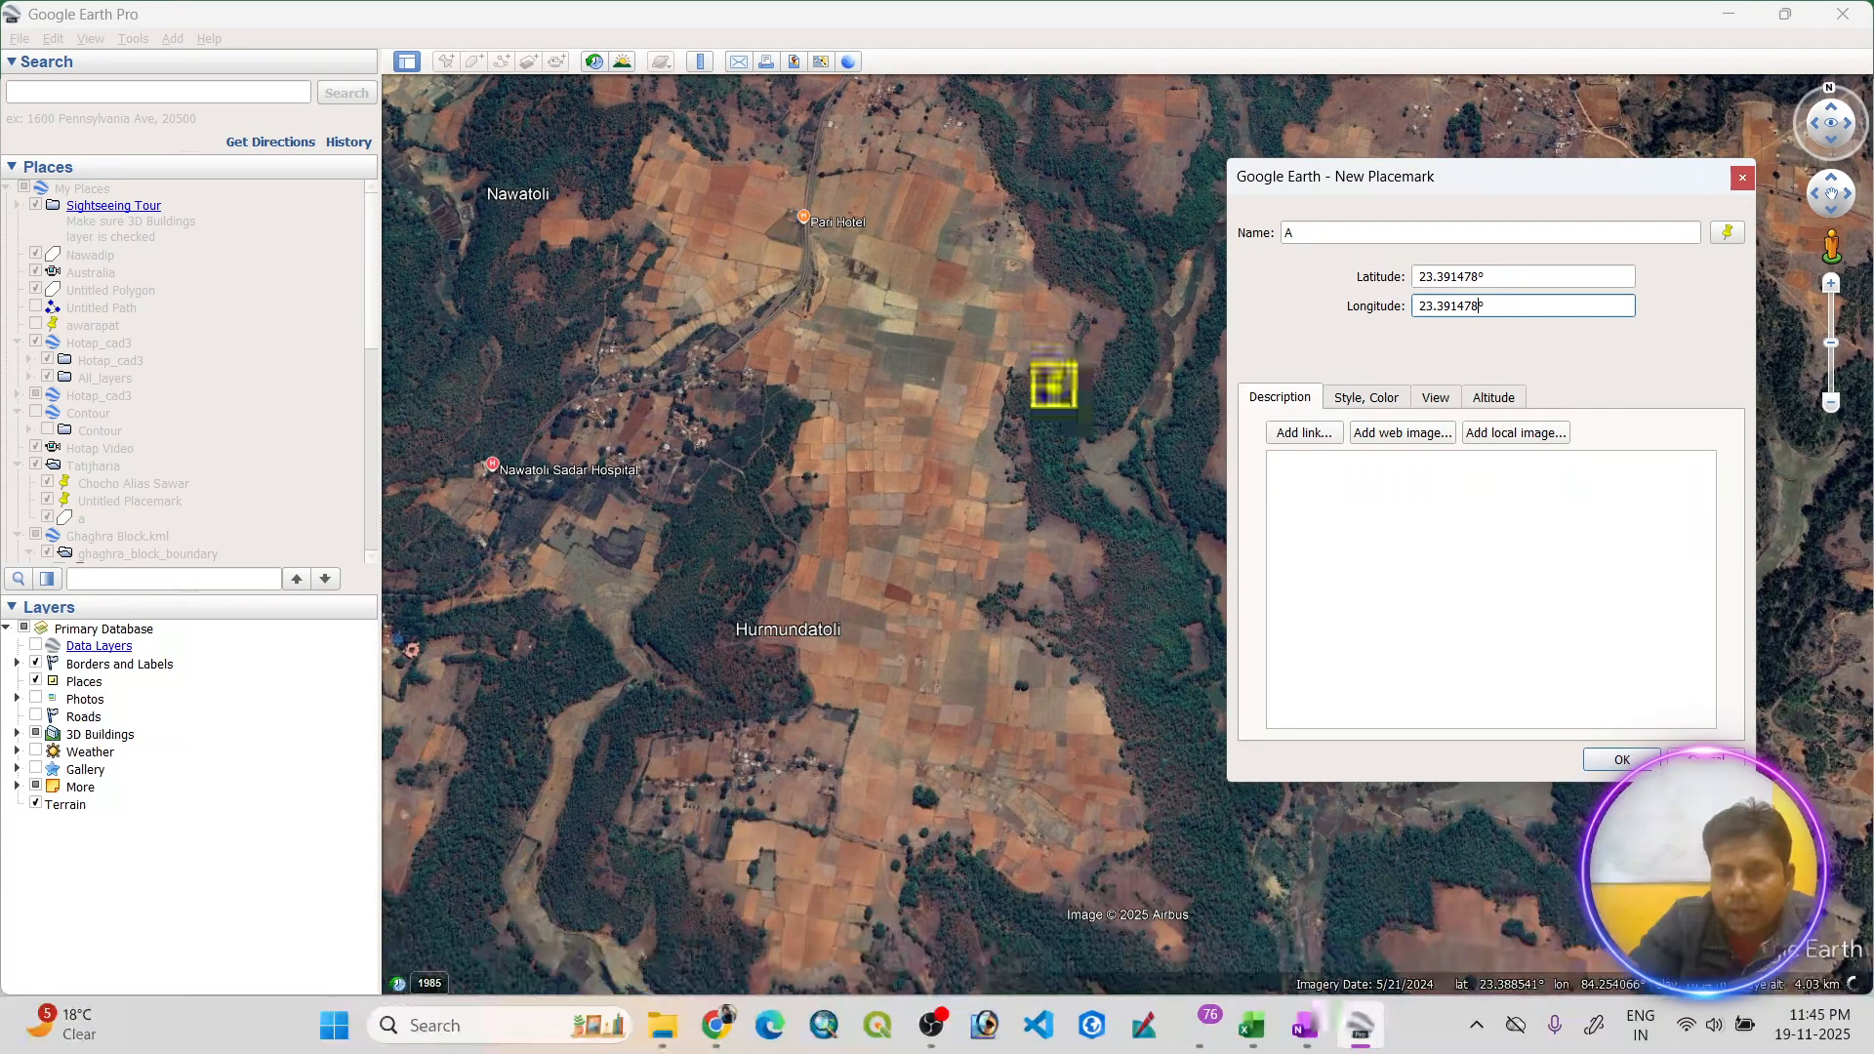
{"action": "left_click", "coordinate": [1201, 1026]}
{"action": "left_click", "coordinate": [1250, 1027]}
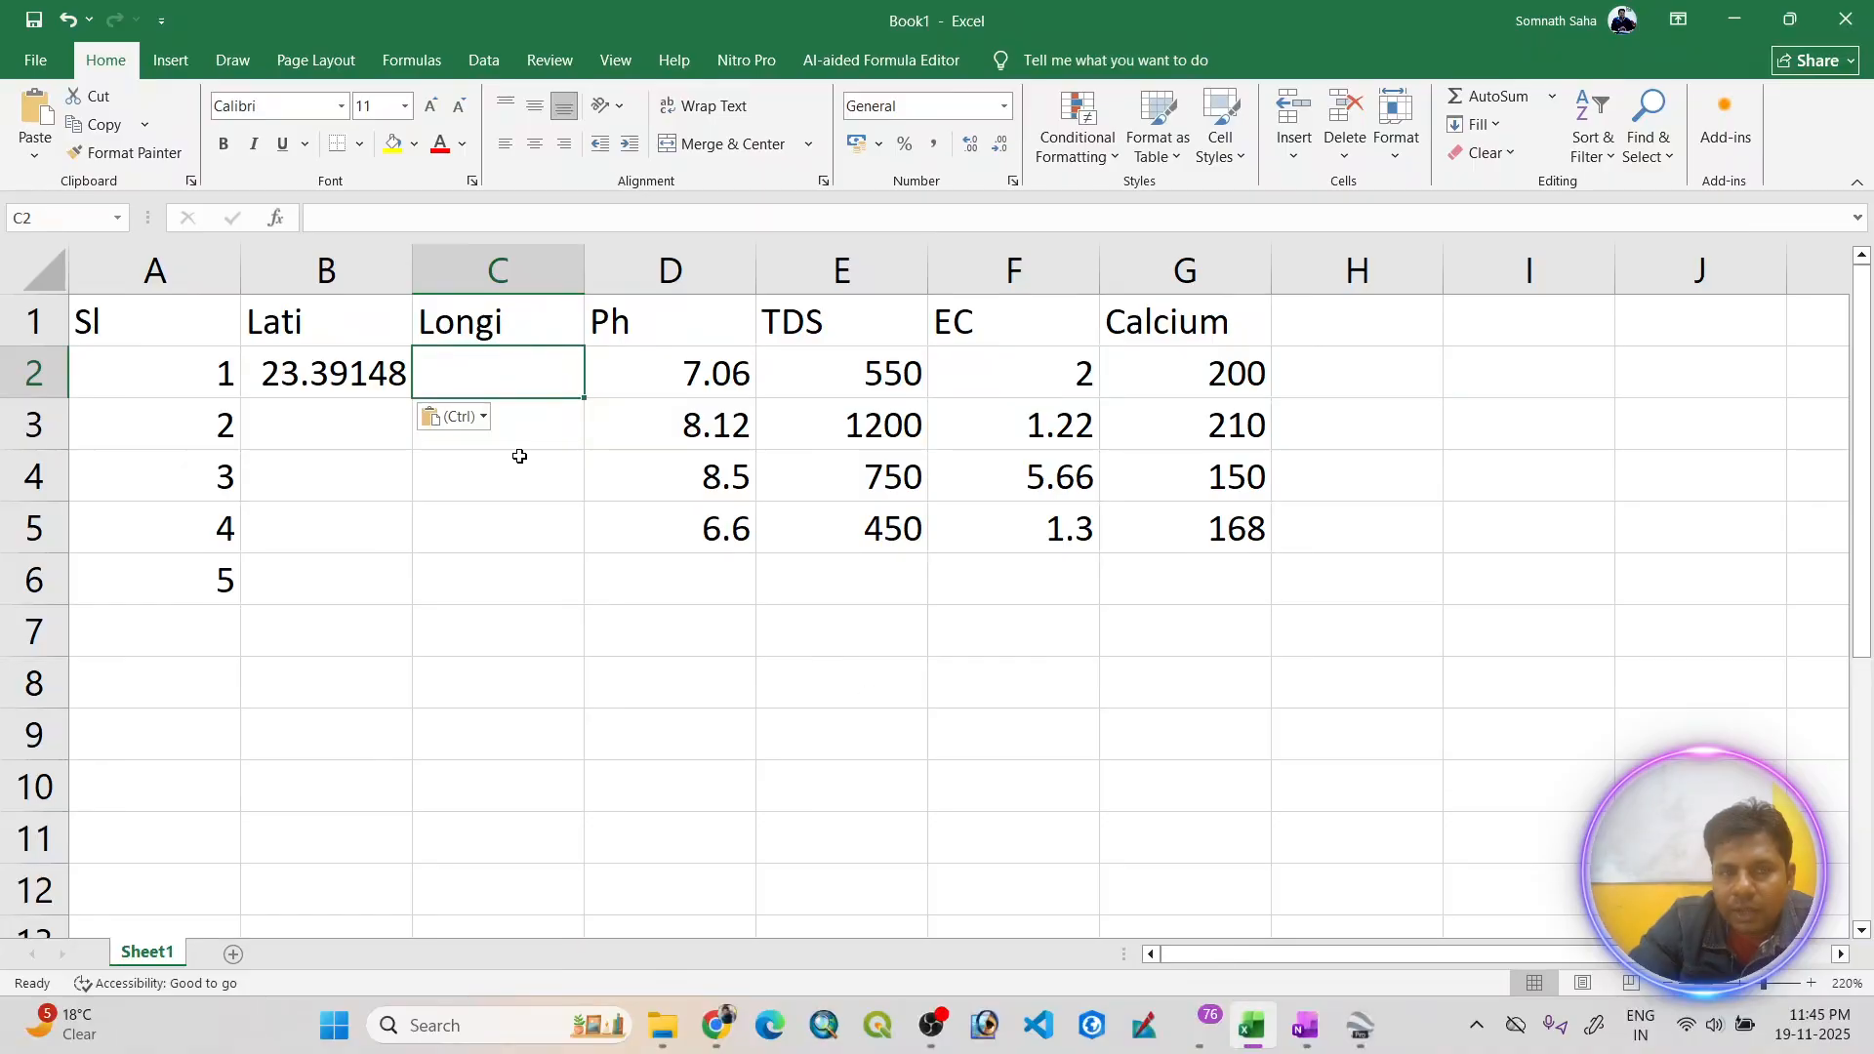
{"action": "right_click", "coordinate": [485, 376]}
{"action": "left_click", "coordinate": [536, 402]}
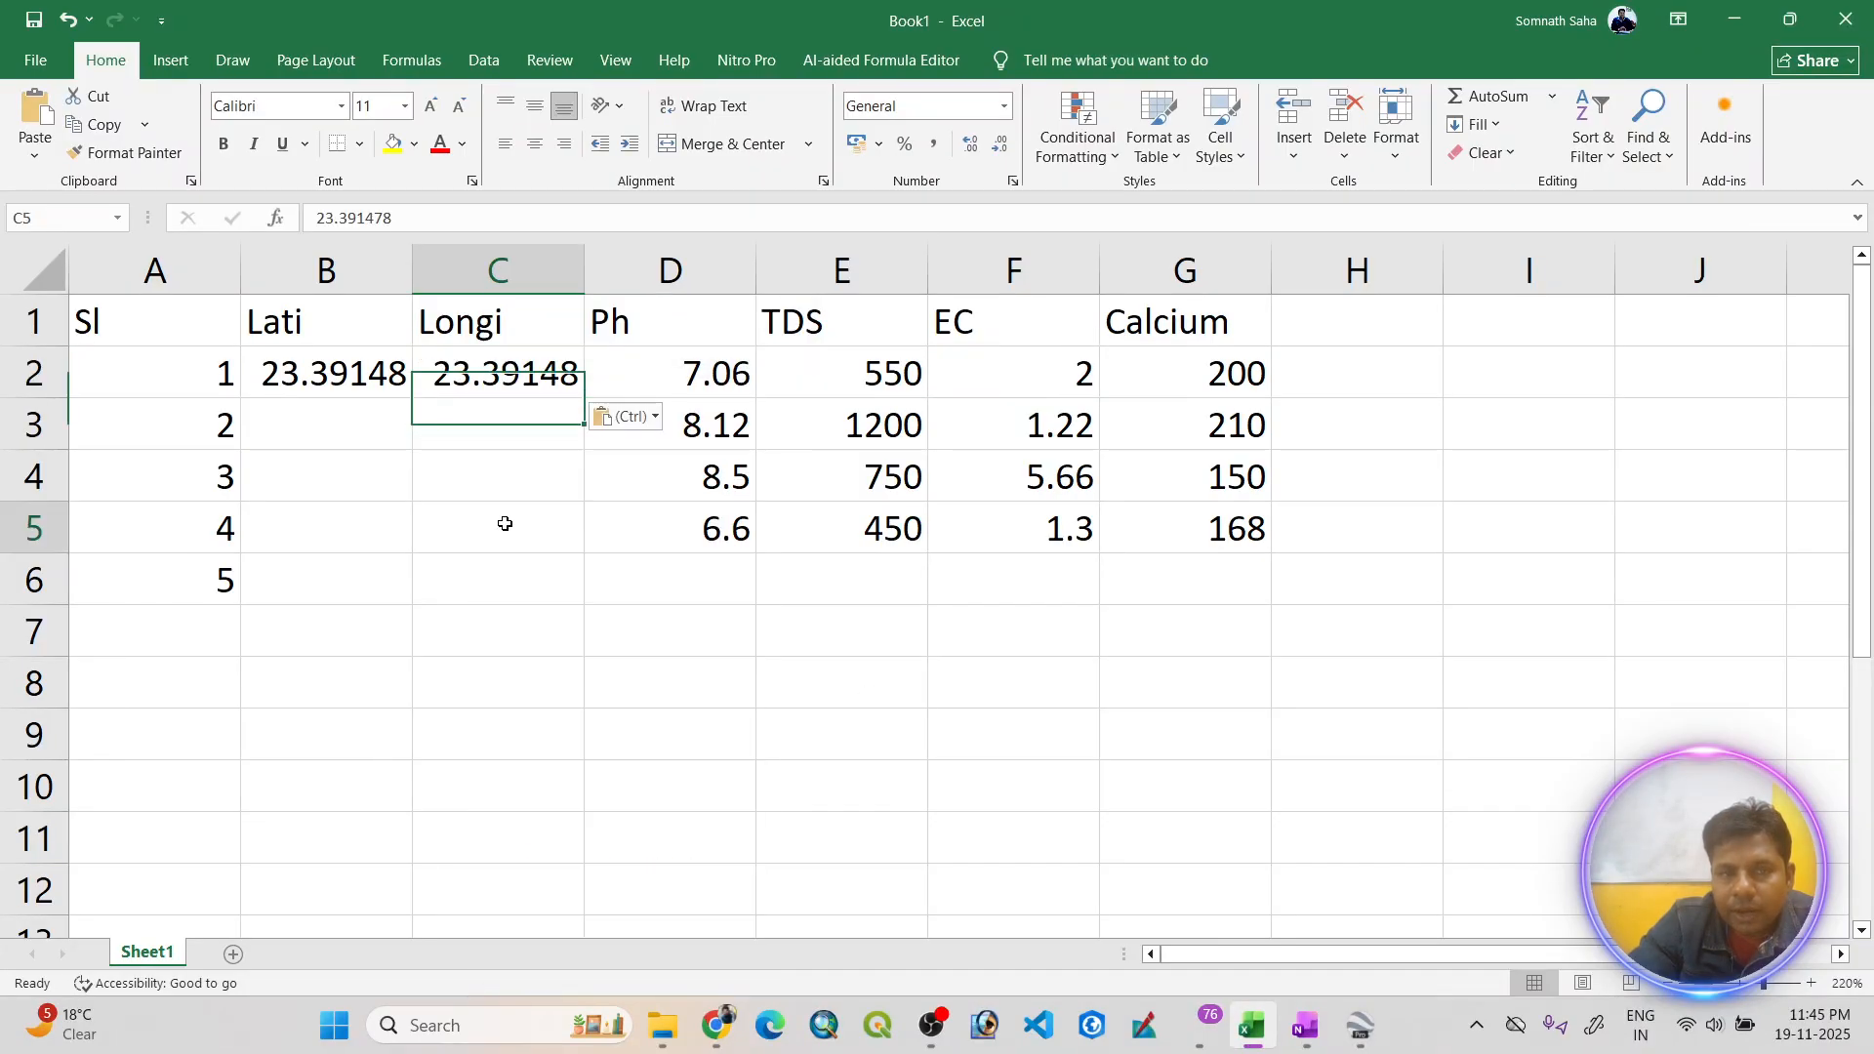
{"action": "left_click", "coordinate": [502, 523]}
- Select cell B3 for the second latitude, then switch to Google Earth Pro and save placemark A
{"action": "left_click", "coordinate": [361, 436]}
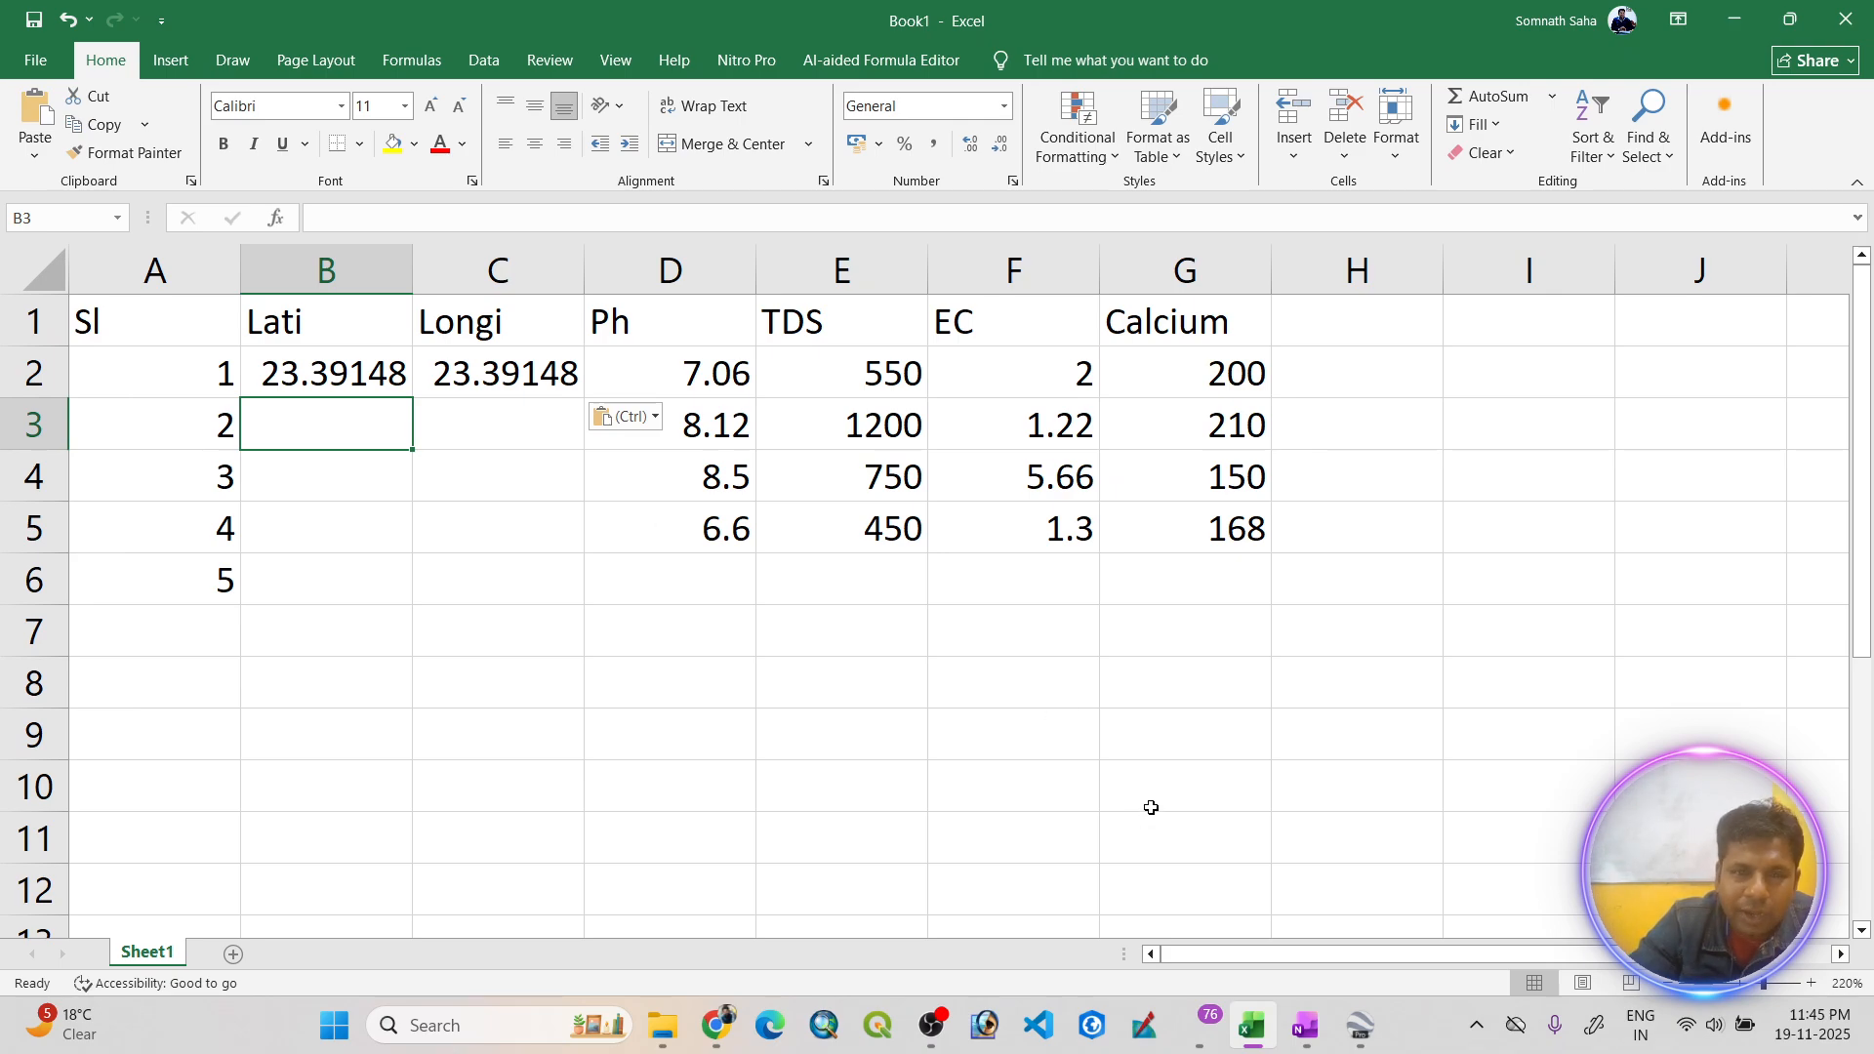
{"action": "left_click", "coordinate": [1359, 1025]}
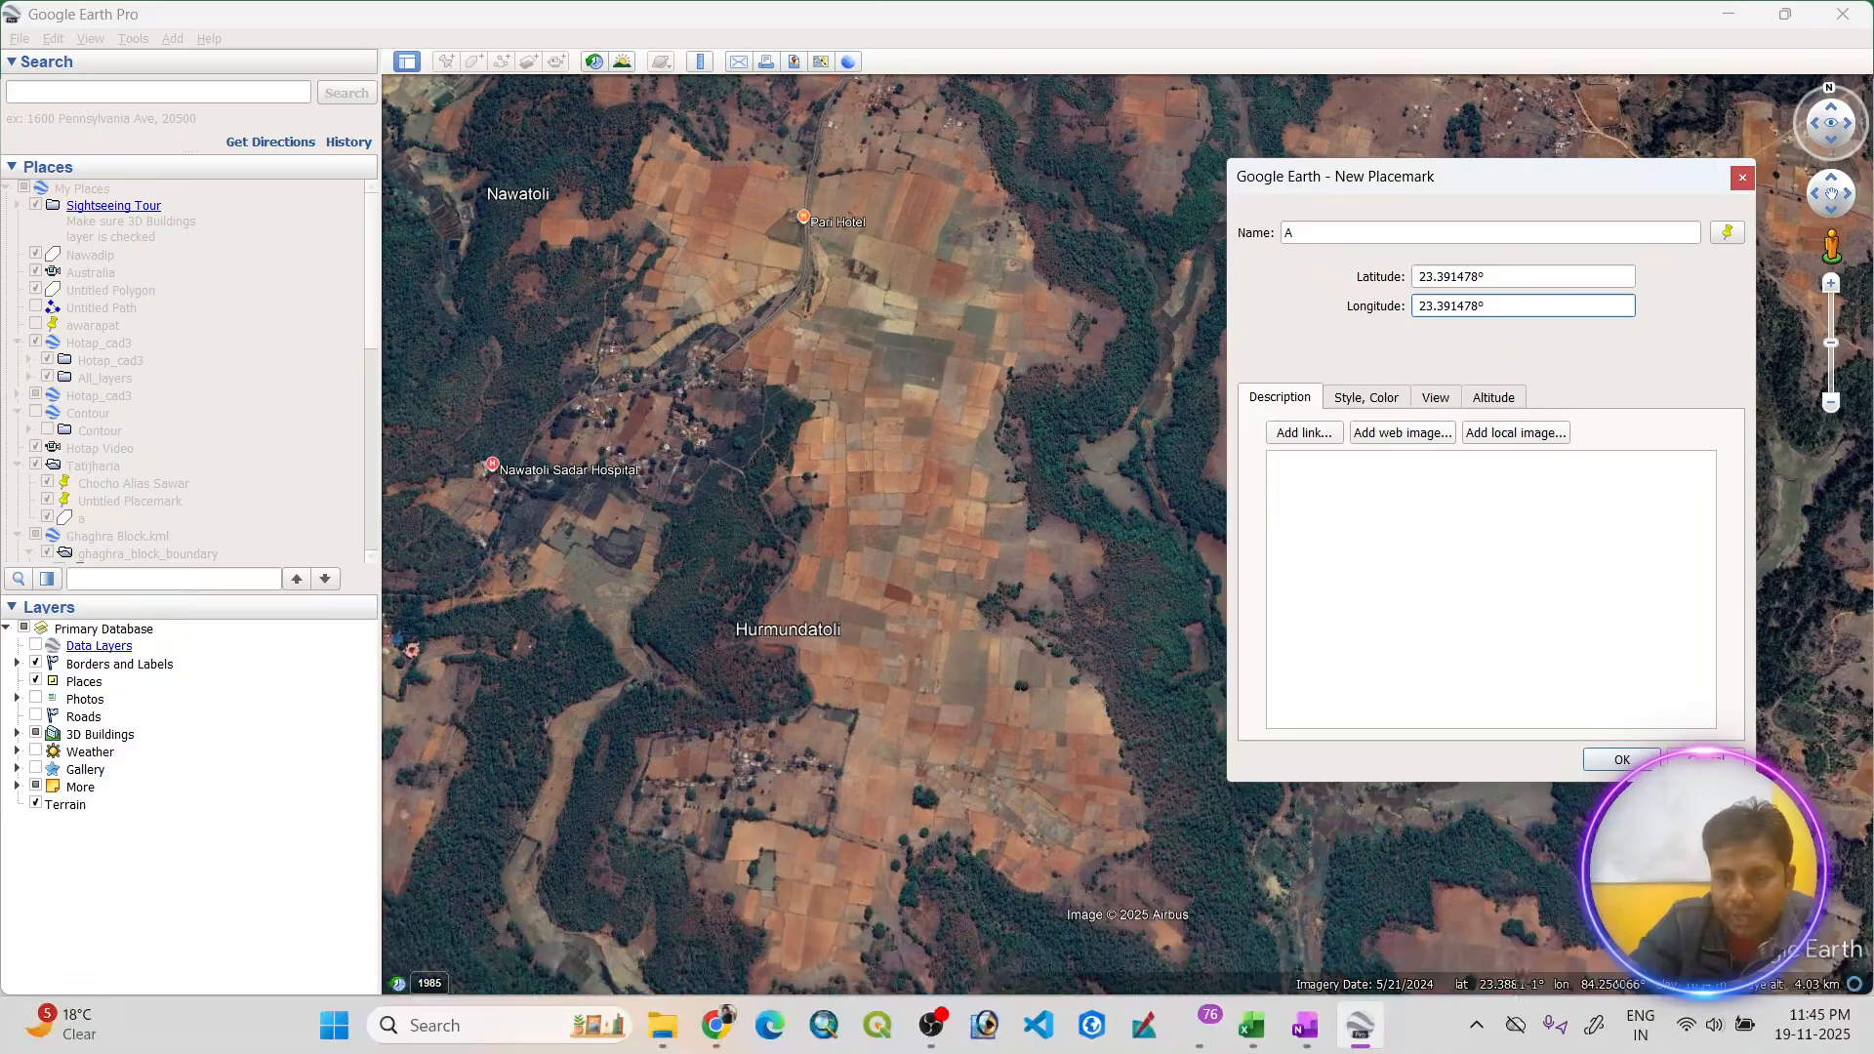
{"action": "left_click", "coordinate": [1620, 760]}
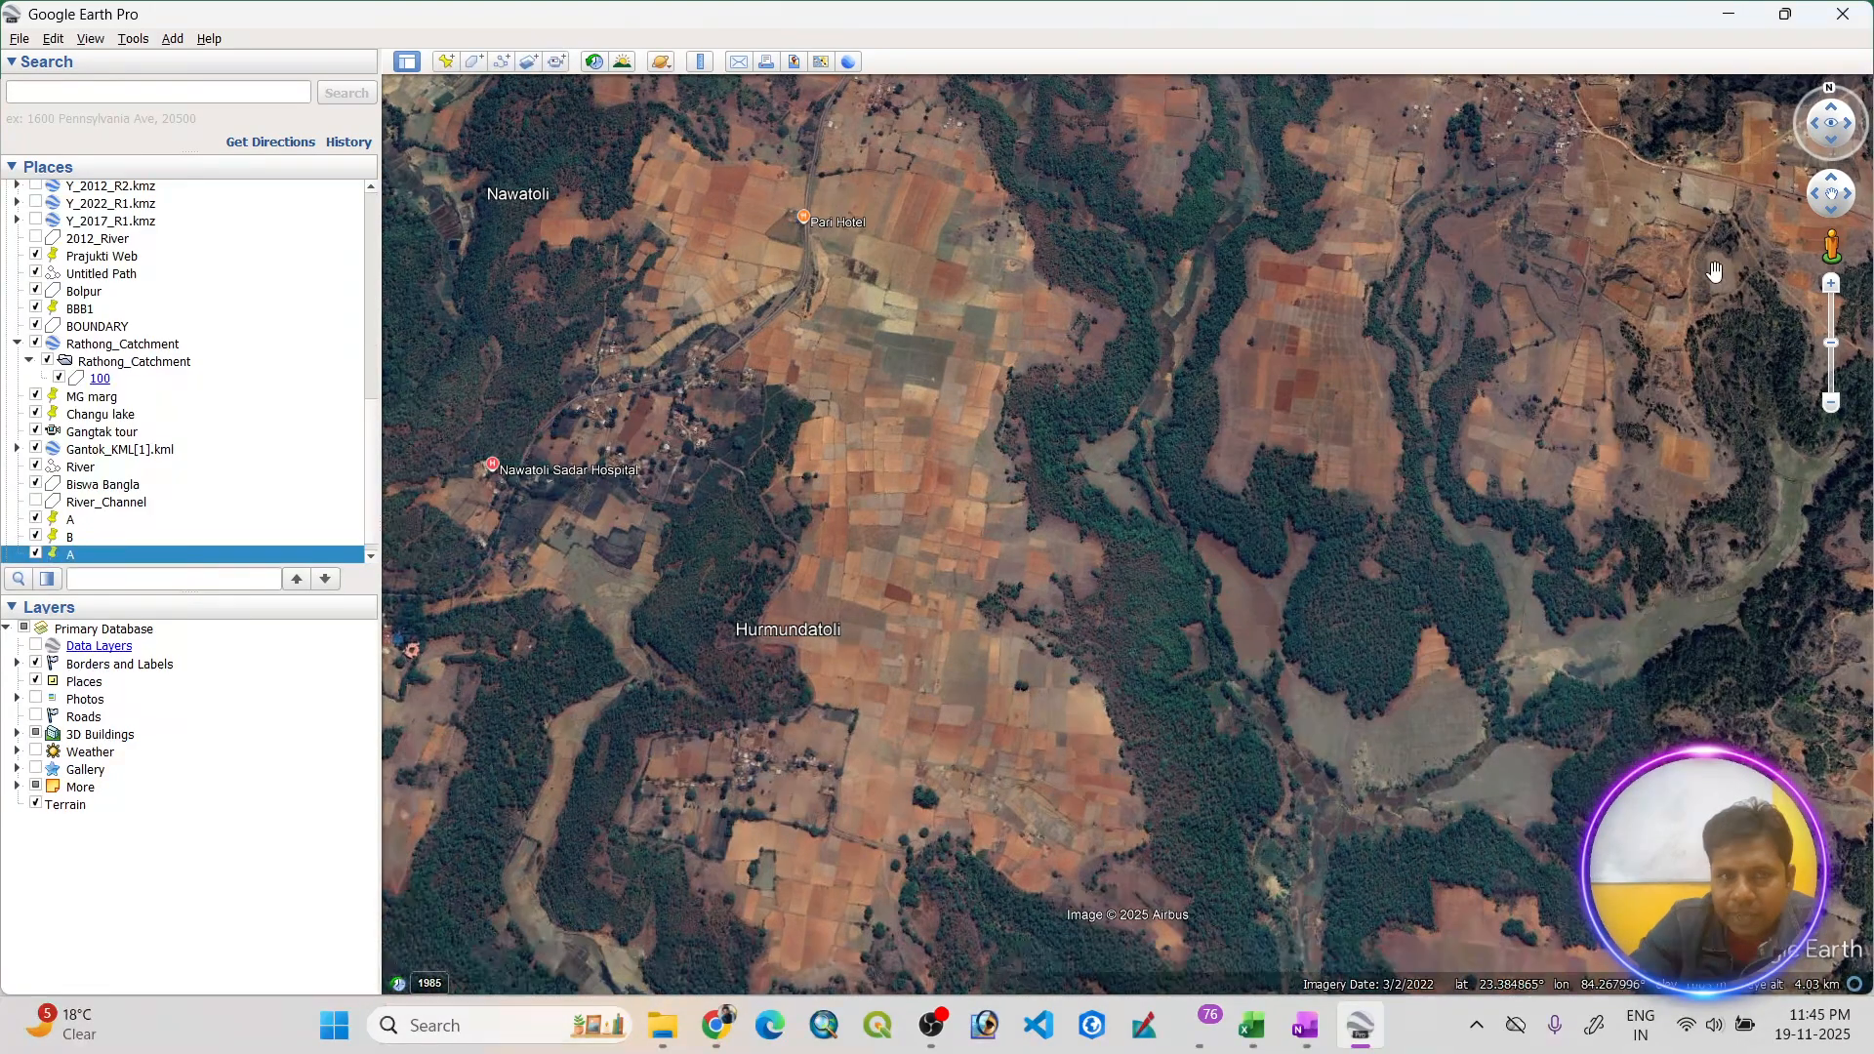
- Add a placemark named B at the southern end of the fields below Hurmundatoli, at about 23.382049, 84.249121
{"action": "left_click", "coordinate": [446, 61]}
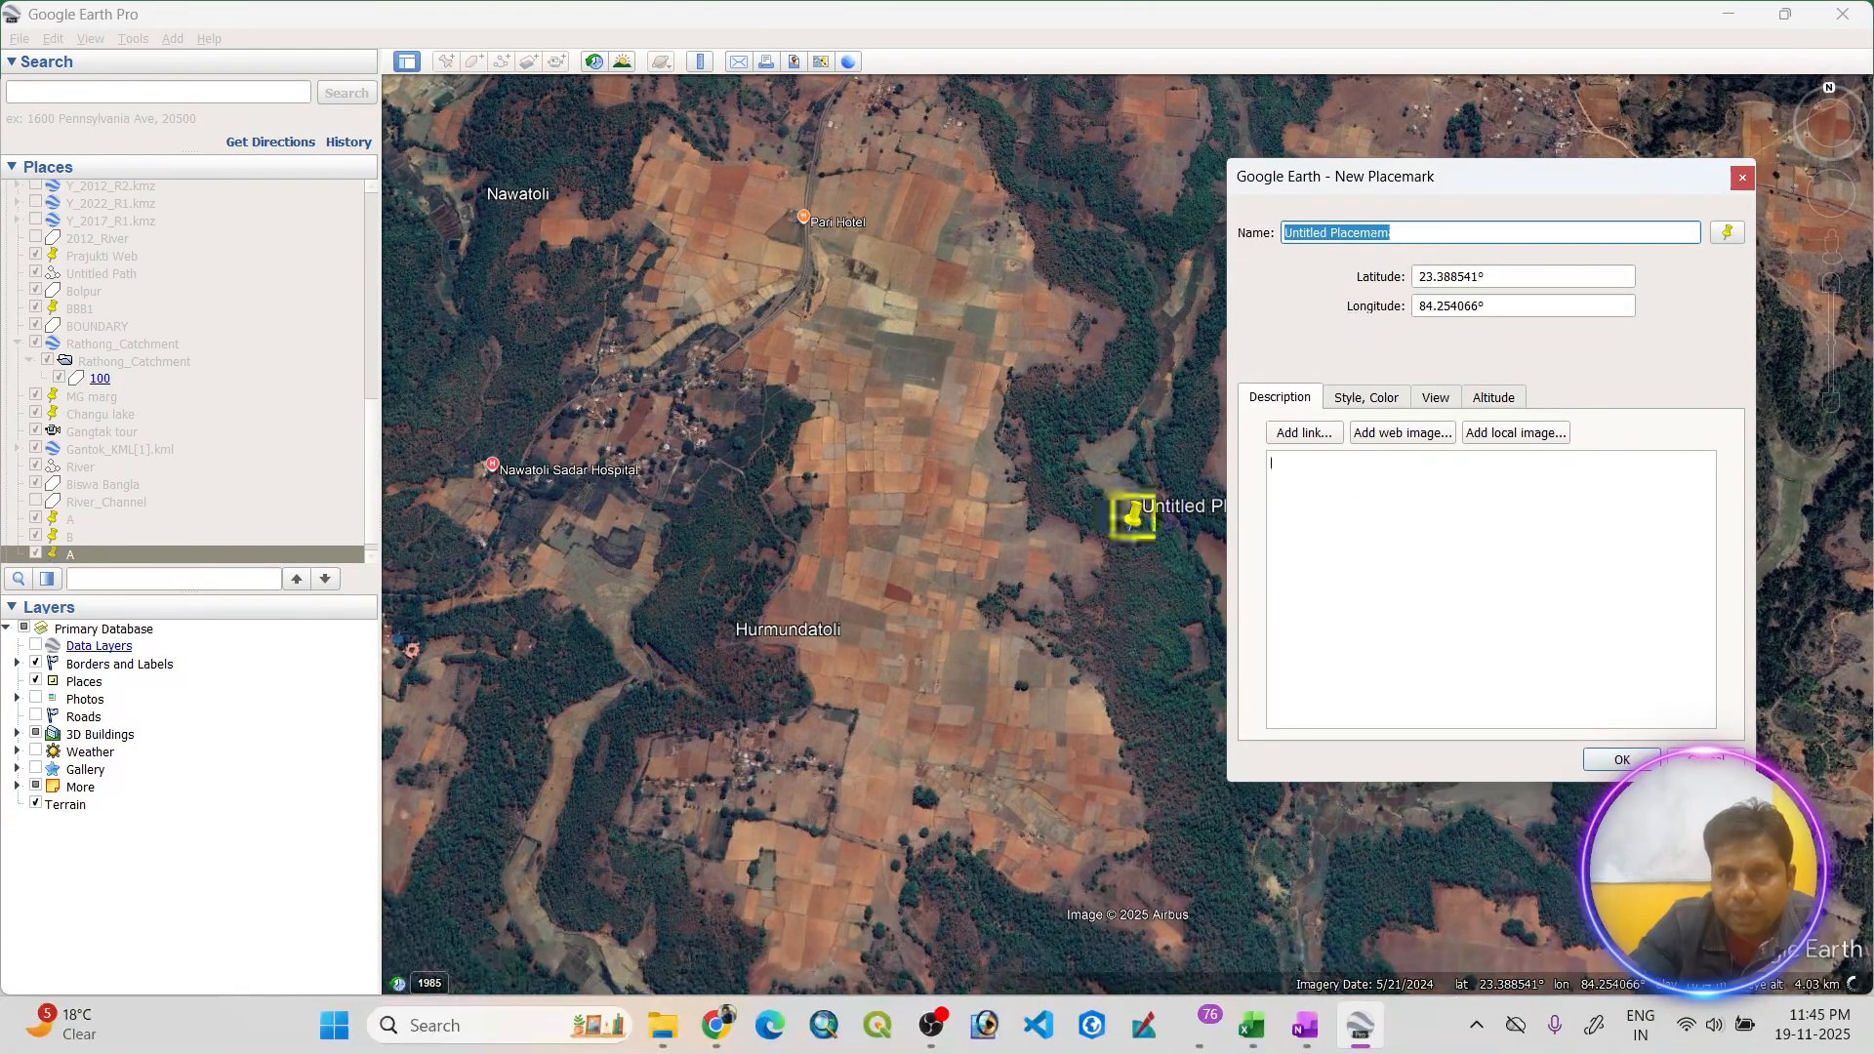
{"action": "left_click_drag", "start_coordinate": [1113, 532], "coordinate": [923, 844]}
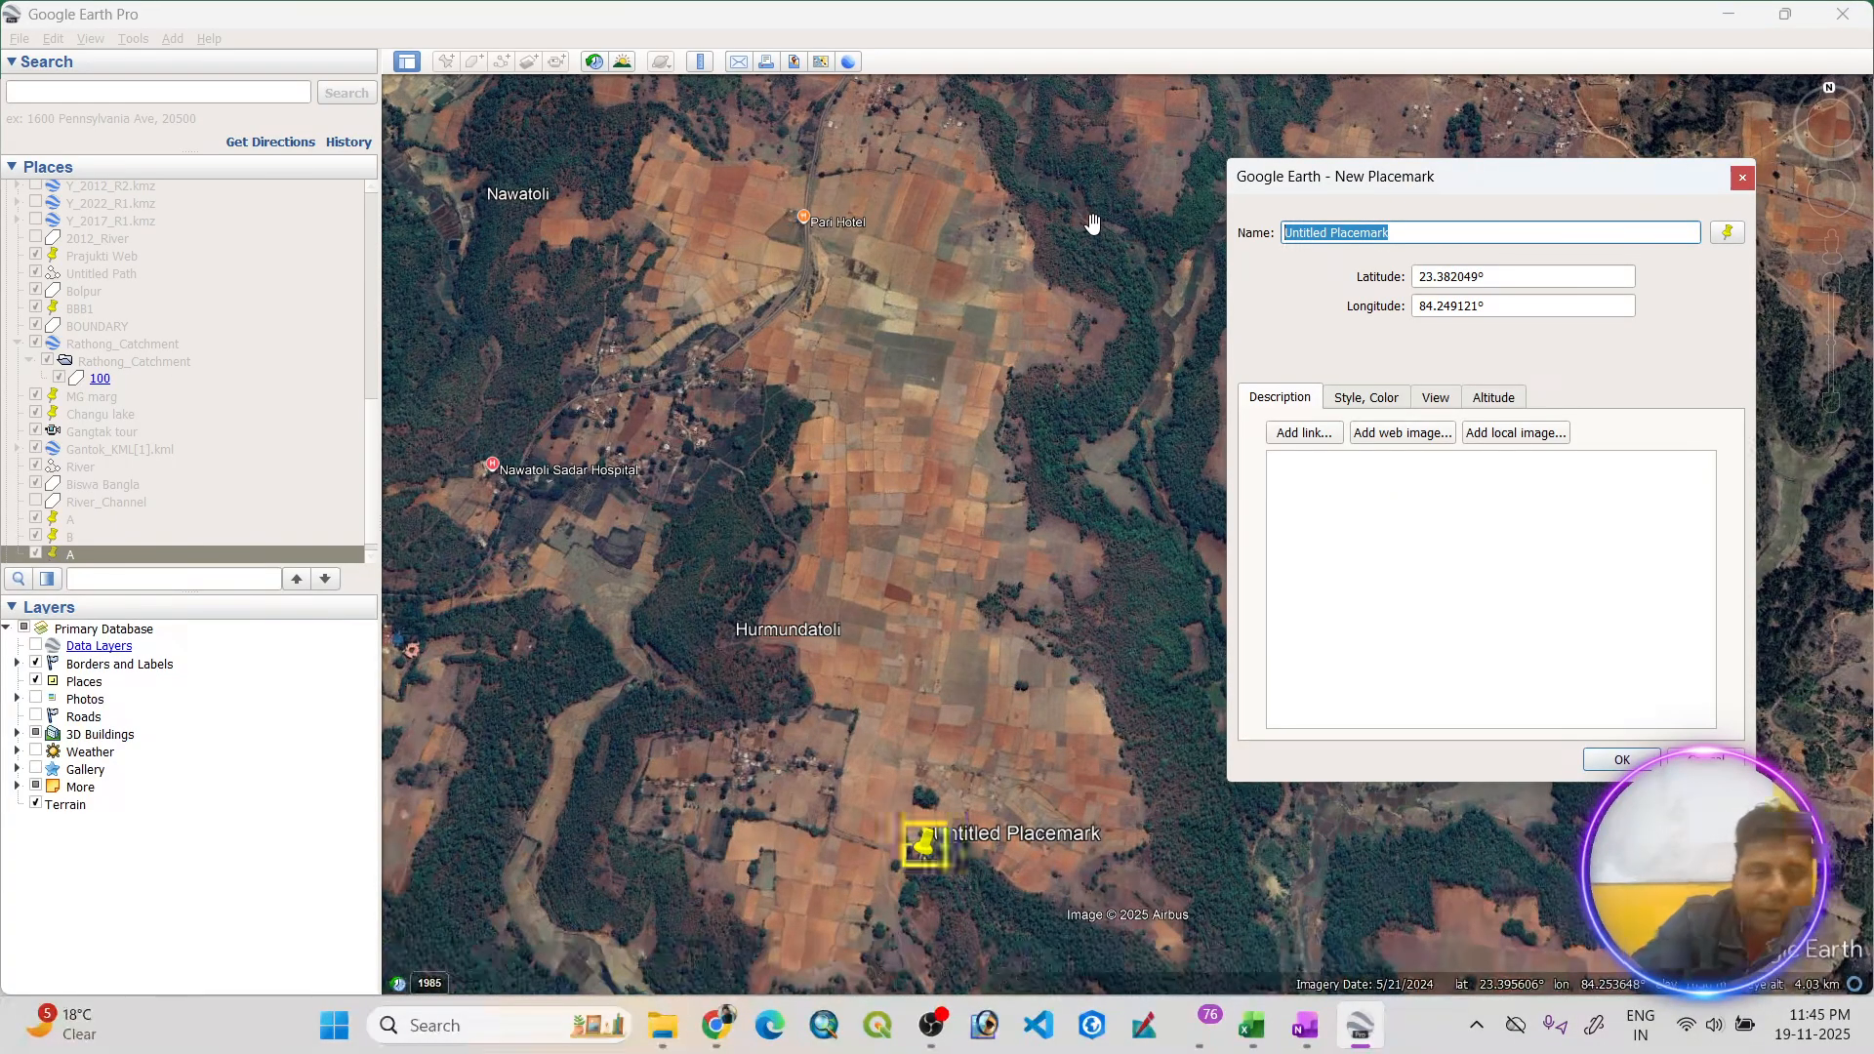
{"action": "type", "text": "B"}
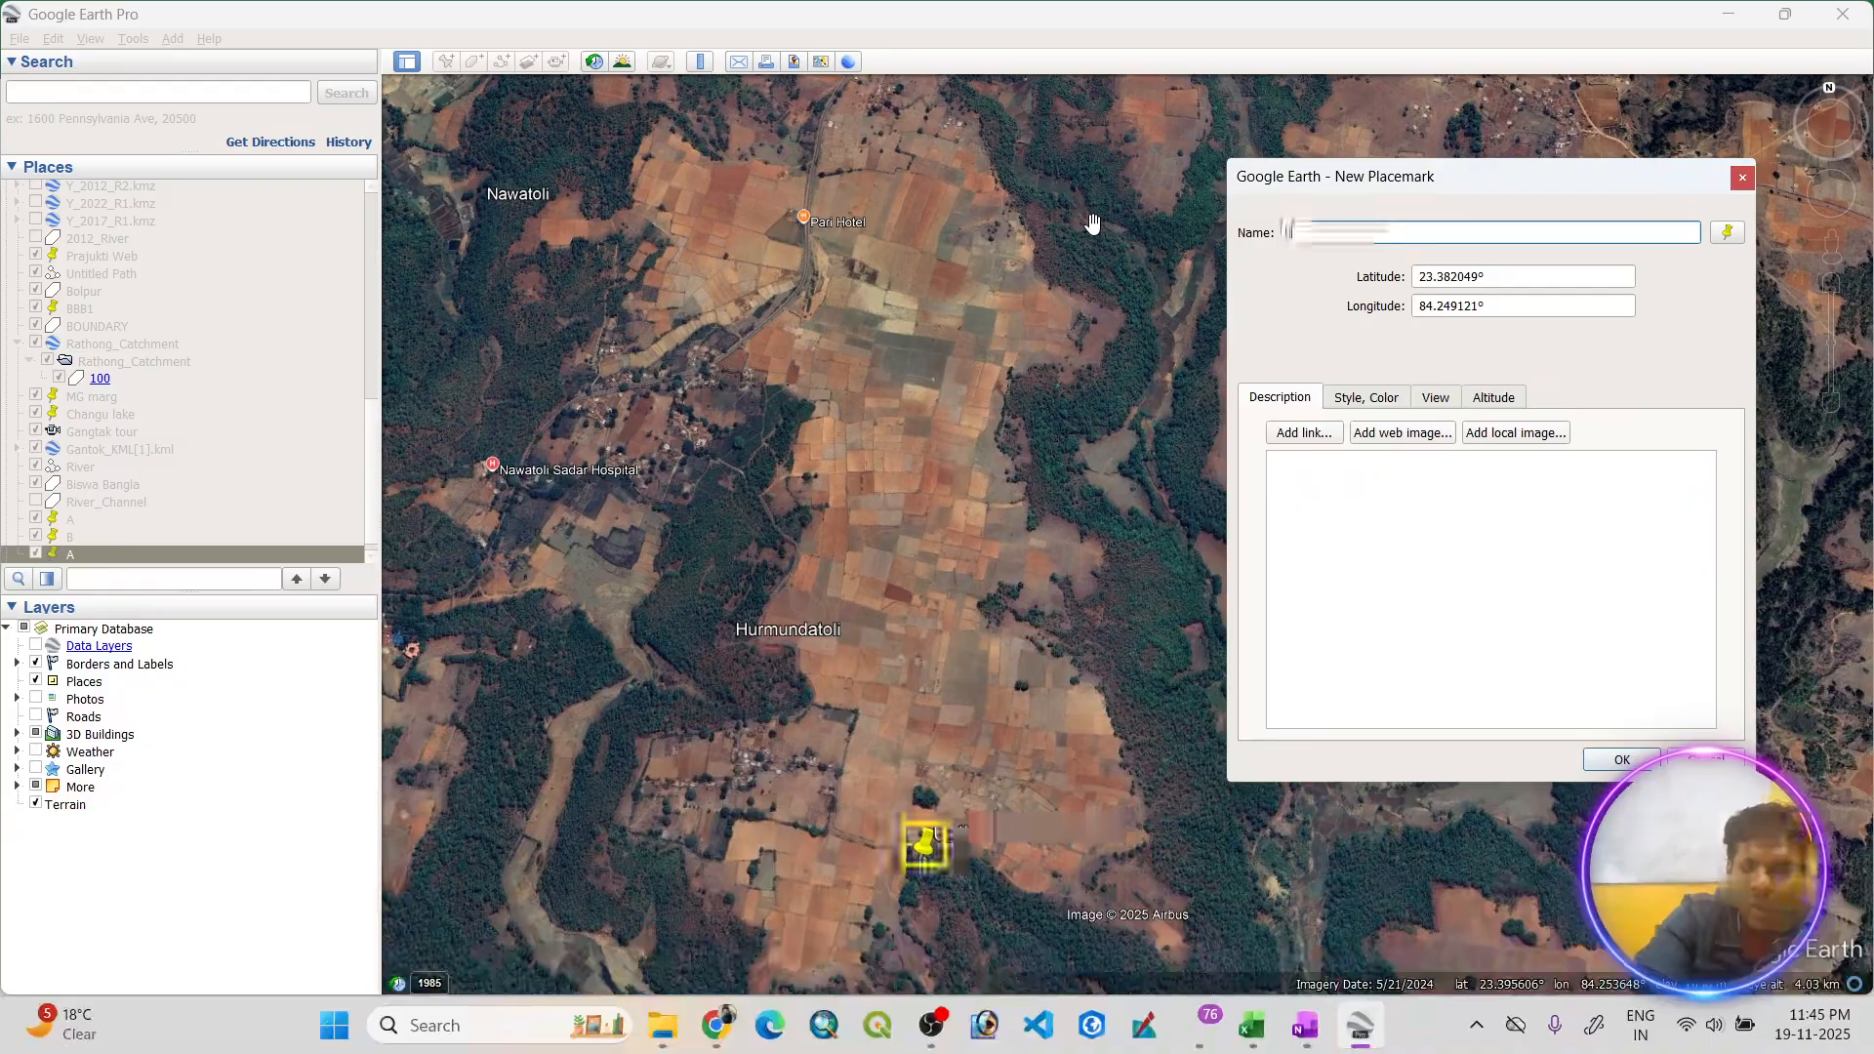
- Copy placemark B's latitude, 23.382049, and paste it into the Lati cell B3 in Excel
{"action": "left_click_drag", "start_coordinate": [1478, 280], "coordinate": [1417, 279]}
{"action": "right_click", "coordinate": [1442, 280]}
{"action": "left_click", "coordinate": [1478, 363]}
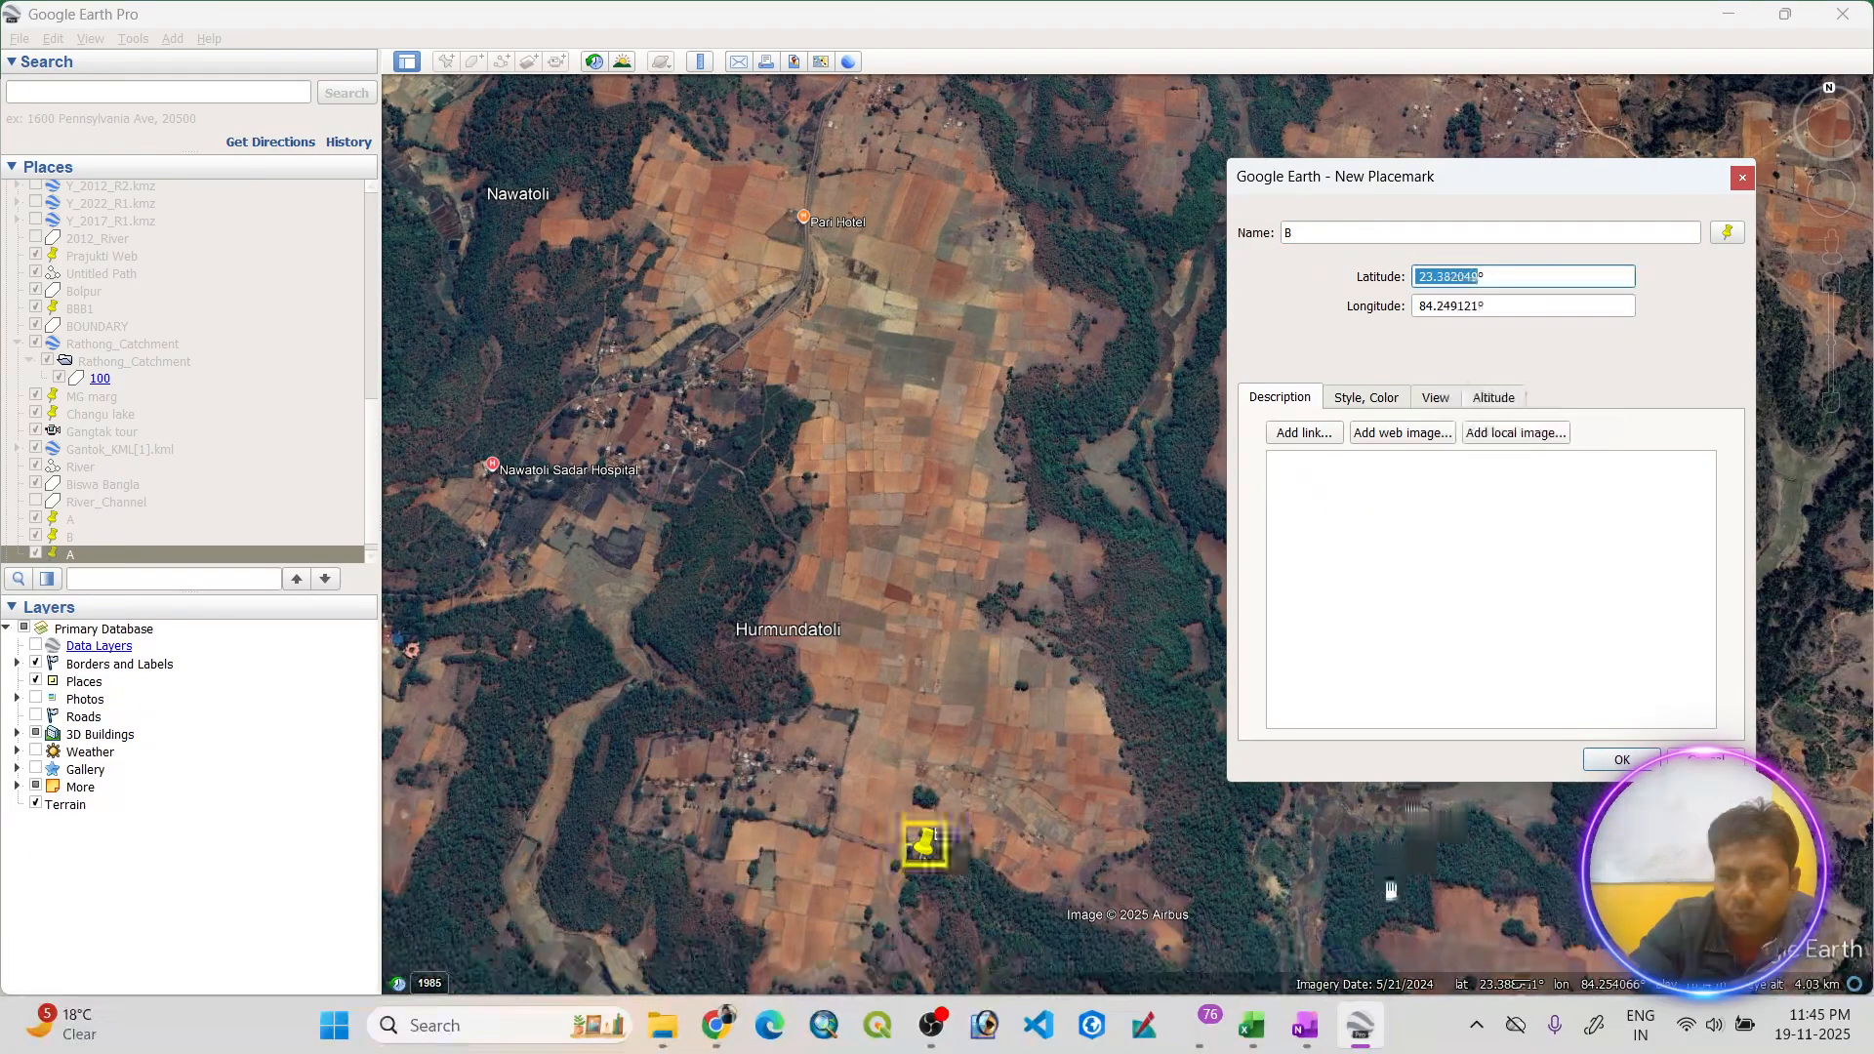
{"action": "key", "text": "alt+Tab"}
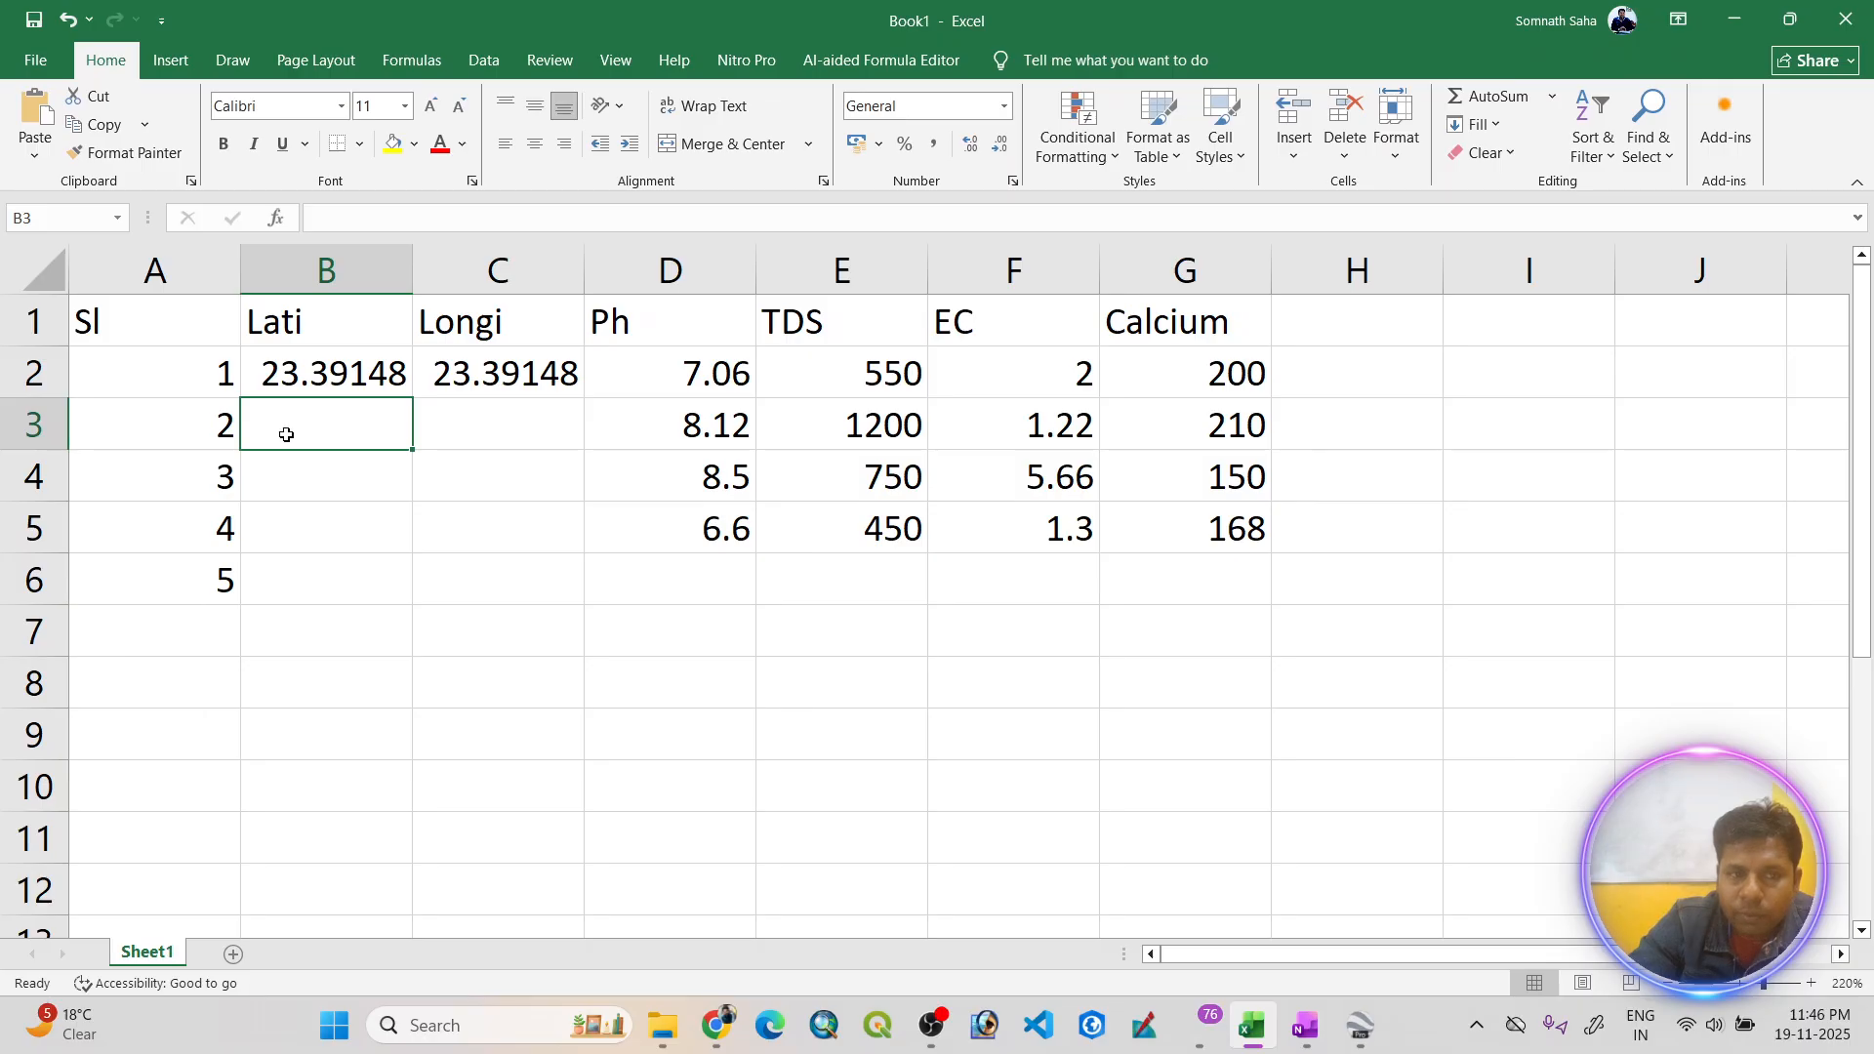
{"action": "right_click", "coordinate": [286, 434]}
{"action": "left_click", "coordinate": [343, 552]}
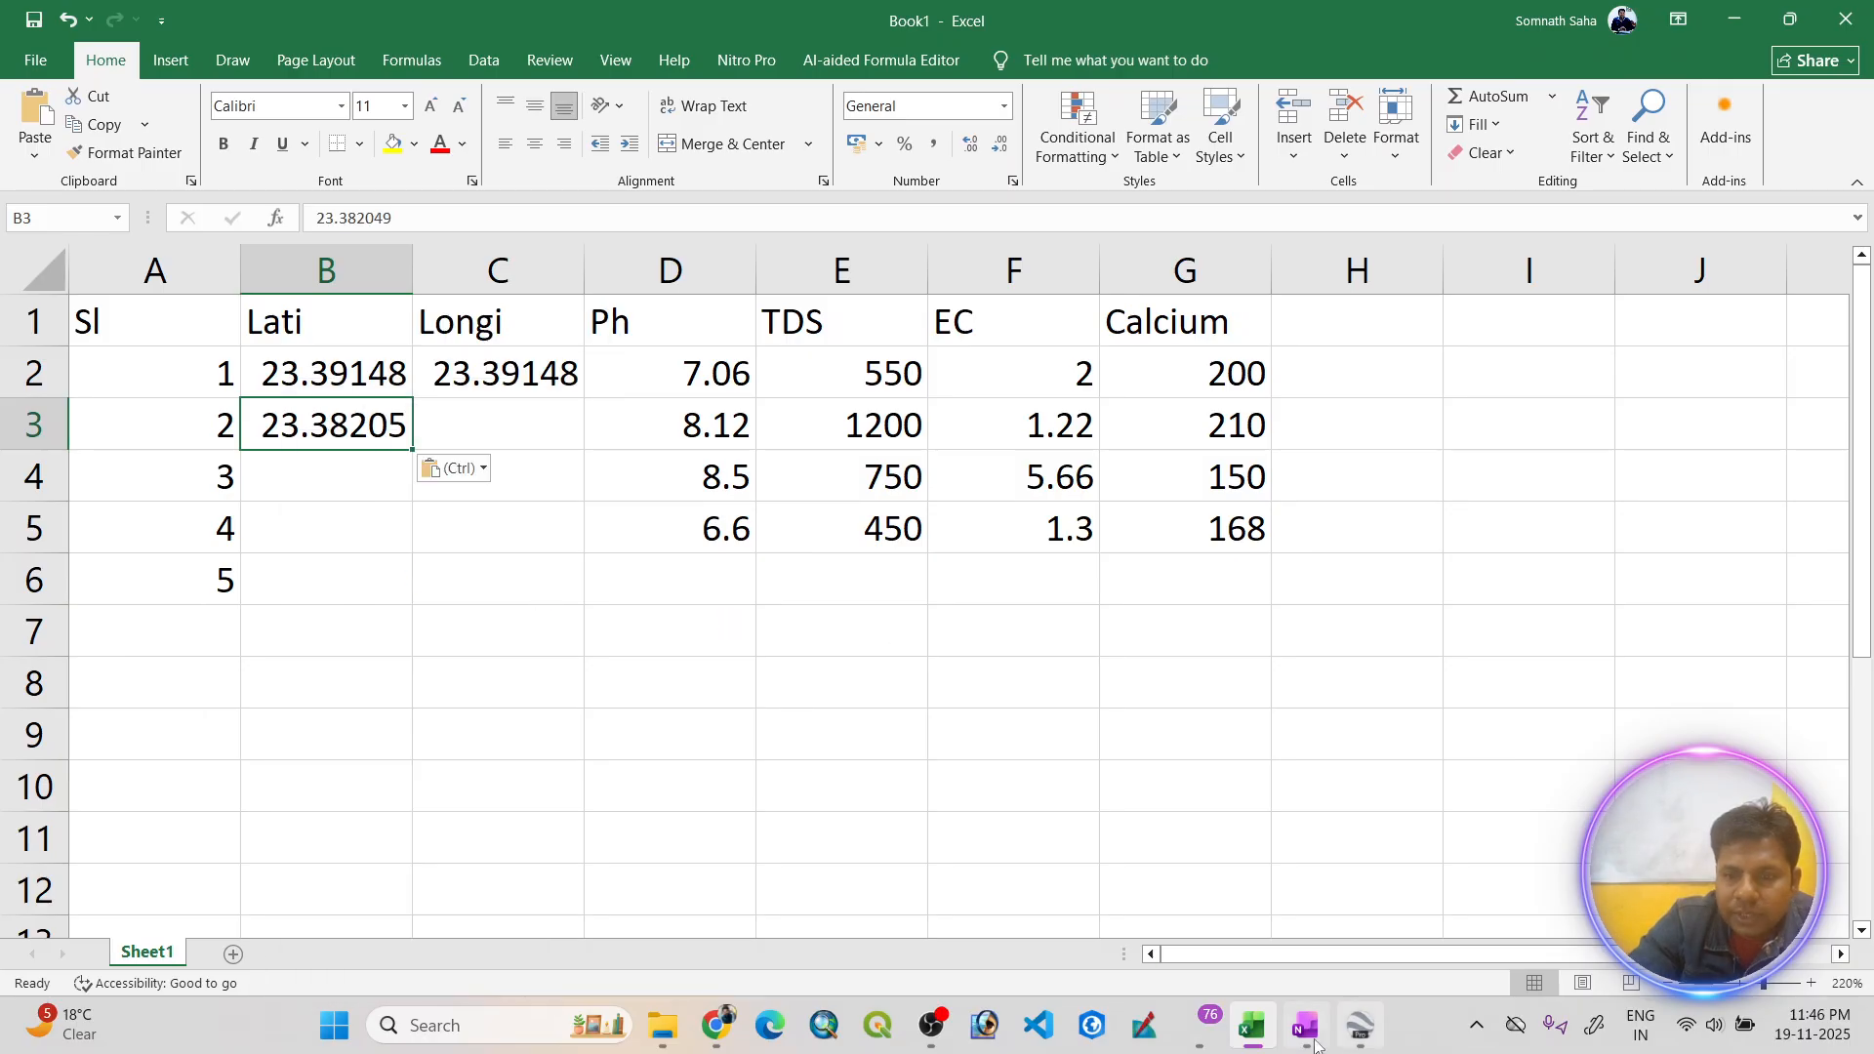
- Copy placemark B's longitude, 84.249121, from Google Earth Pro and paste it into the Longi cell C3 in Excel
{"action": "left_click", "coordinate": [1364, 1031]}
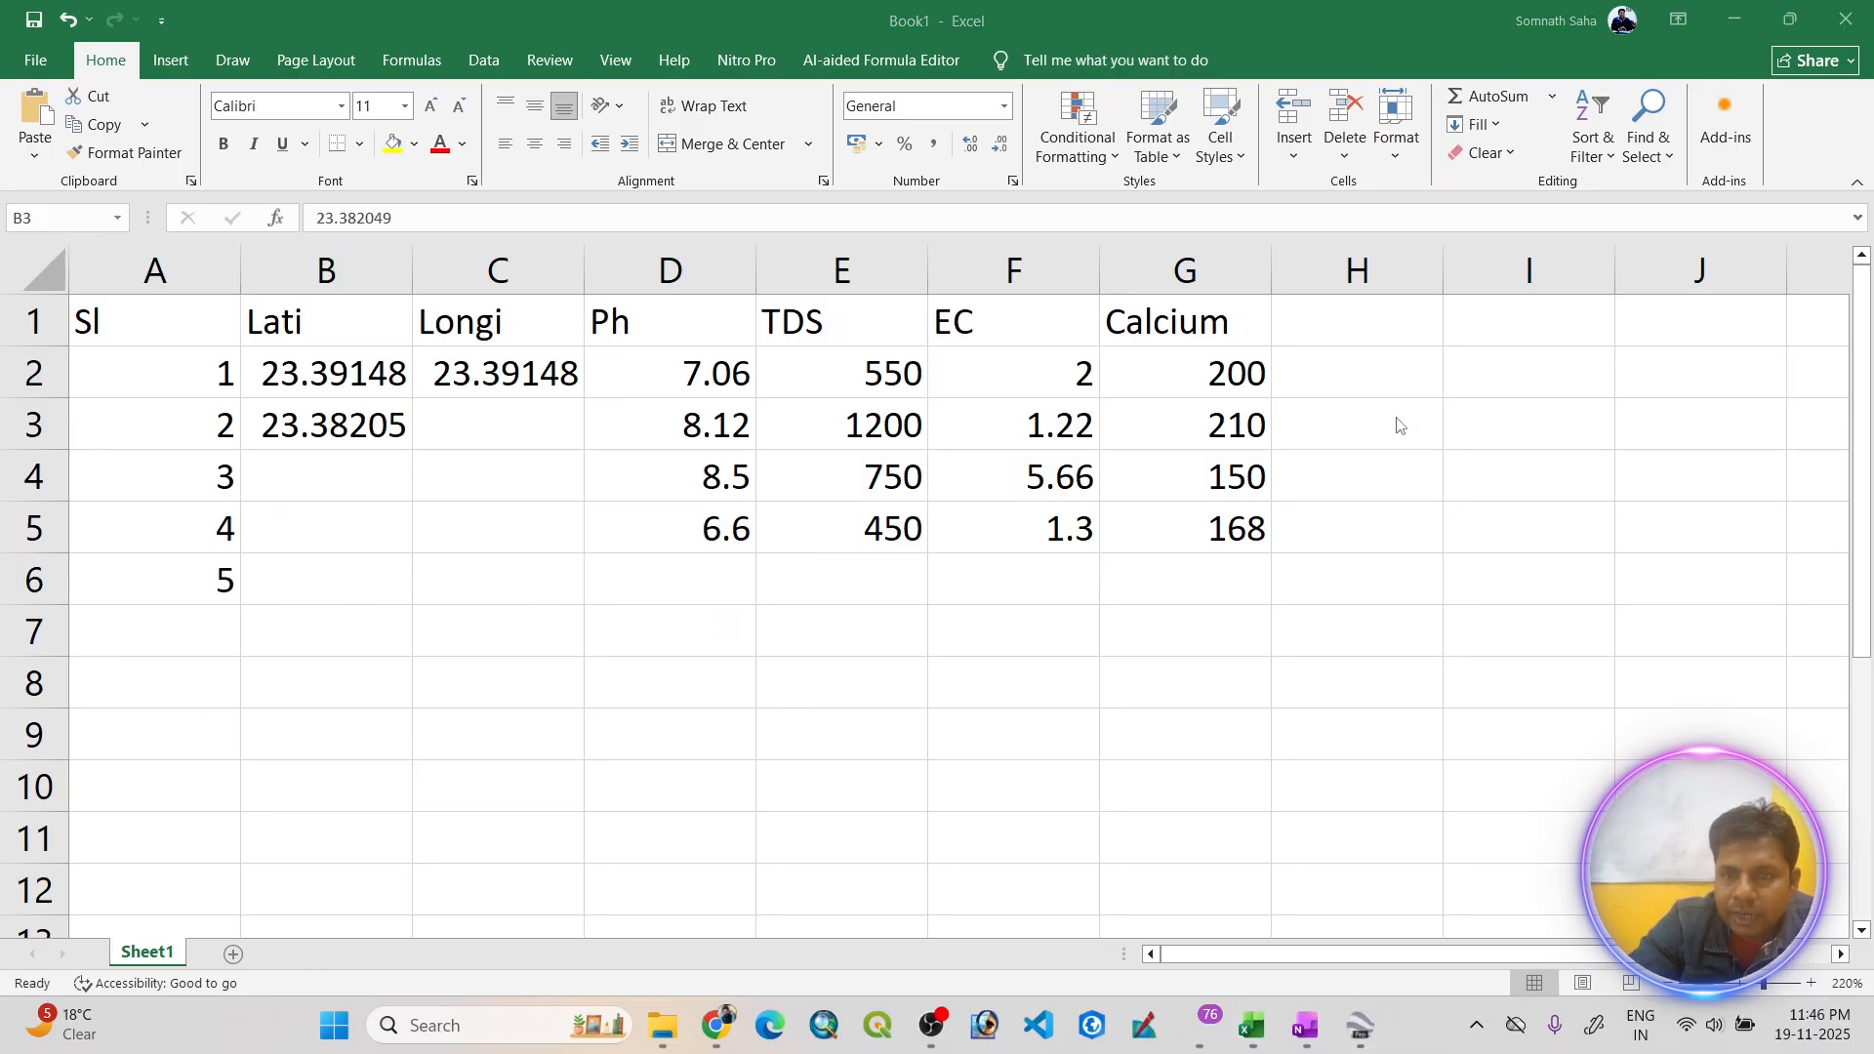
{"action": "left_click", "coordinate": [1361, 1027]}
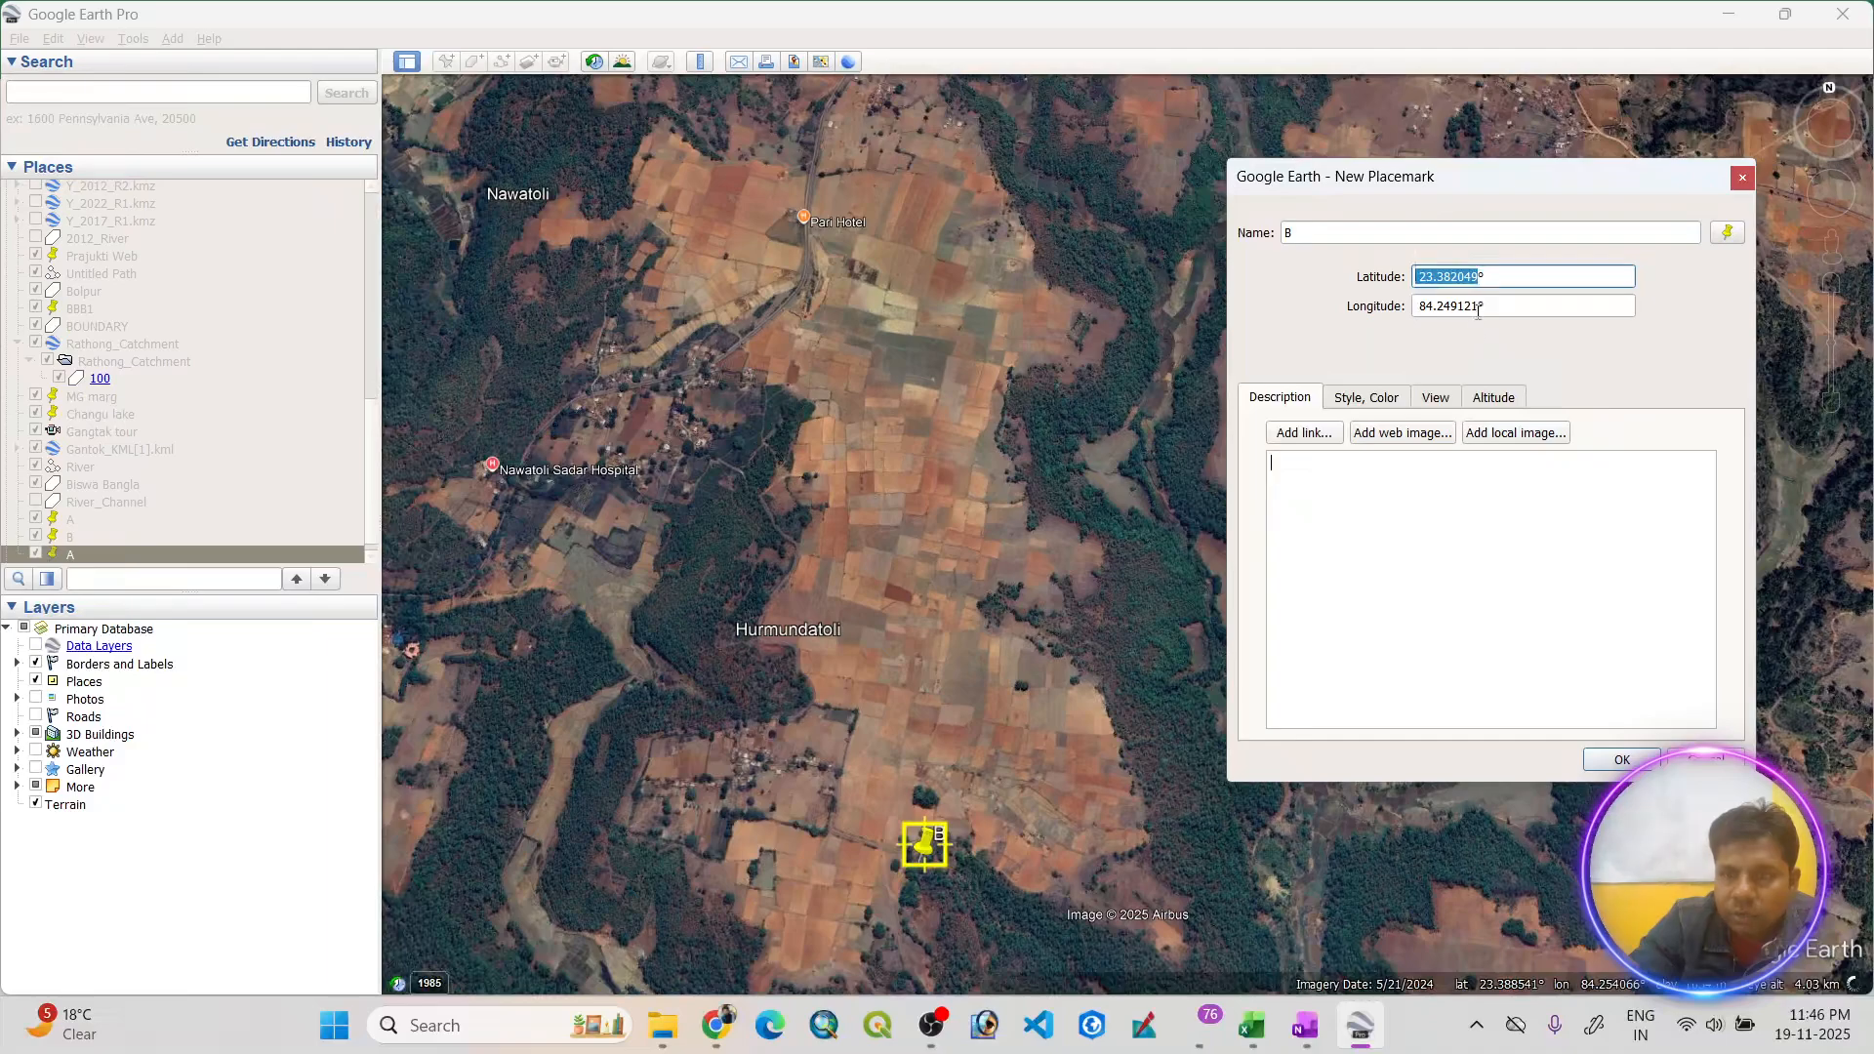
{"action": "left_click_drag", "start_coordinate": [1478, 311], "coordinate": [1417, 308]}
{"action": "right_click", "coordinate": [1431, 306]}
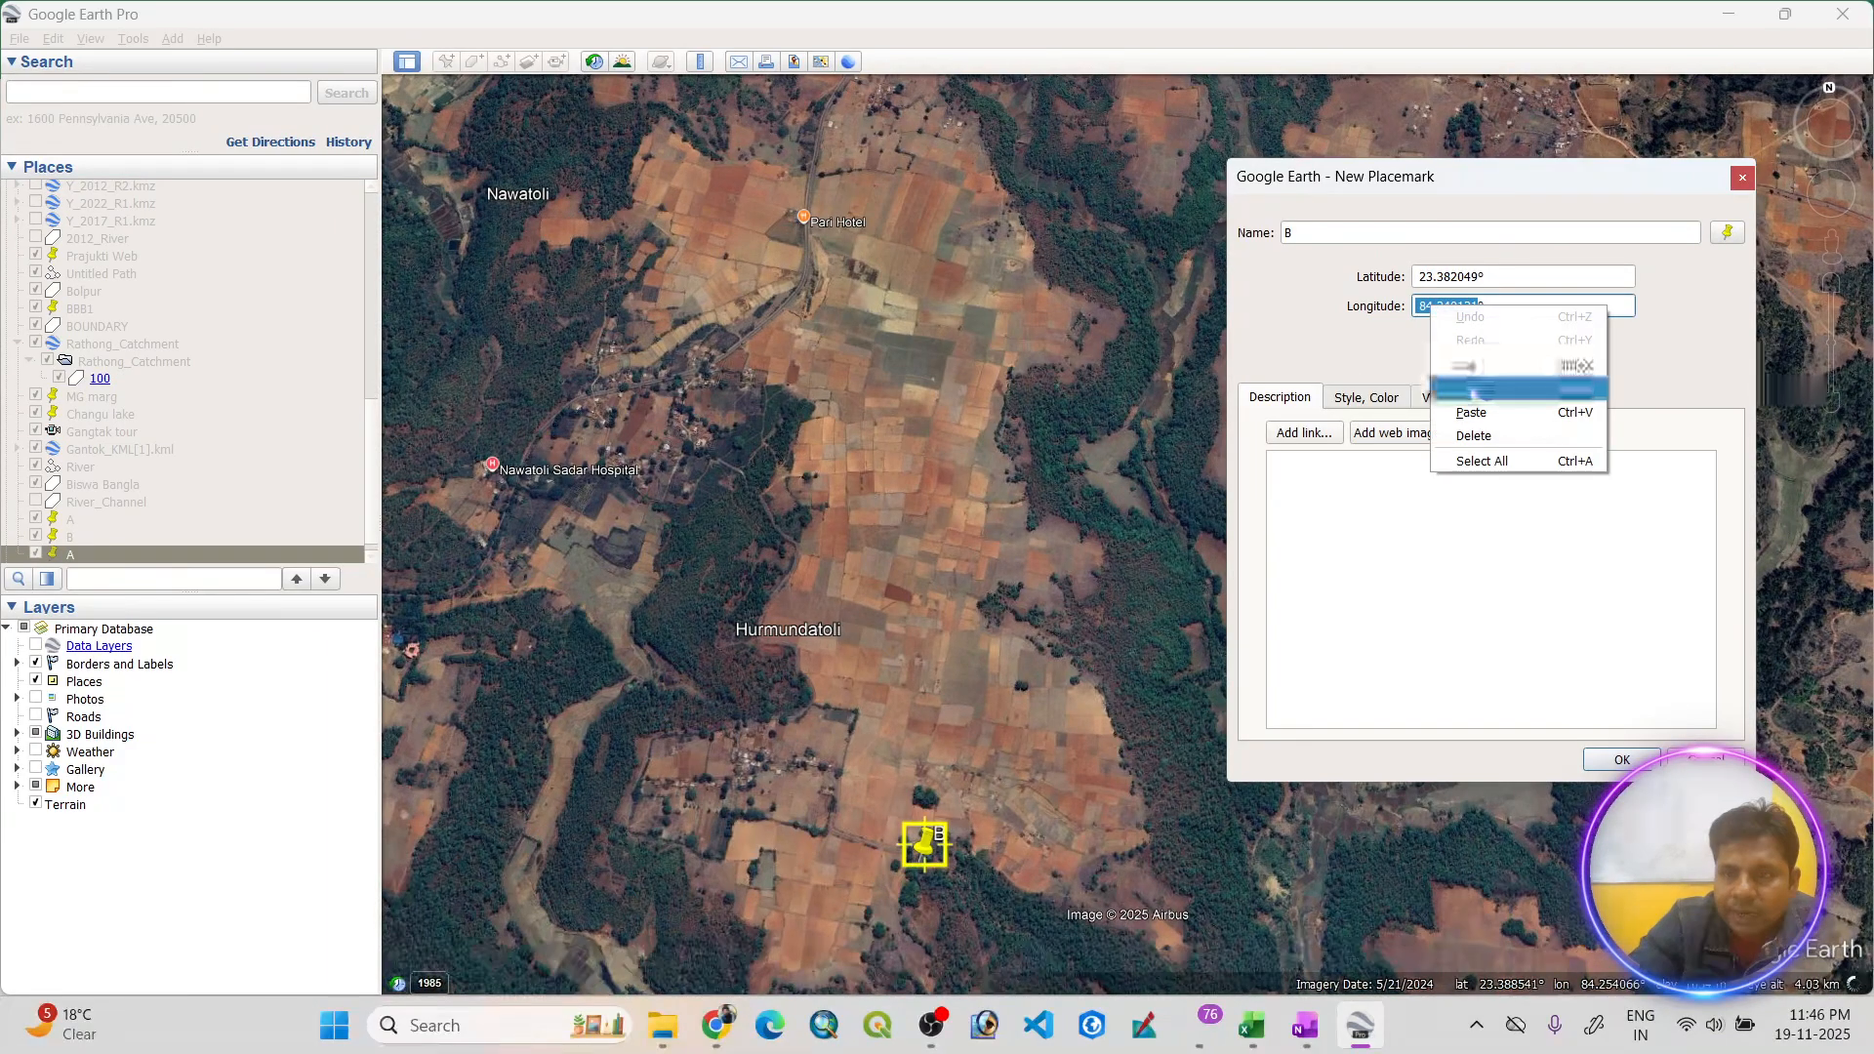
{"action": "left_click", "coordinate": [1474, 391]}
{"action": "key", "text": "alt+Tab"}
{"action": "left_click", "coordinate": [517, 418]}
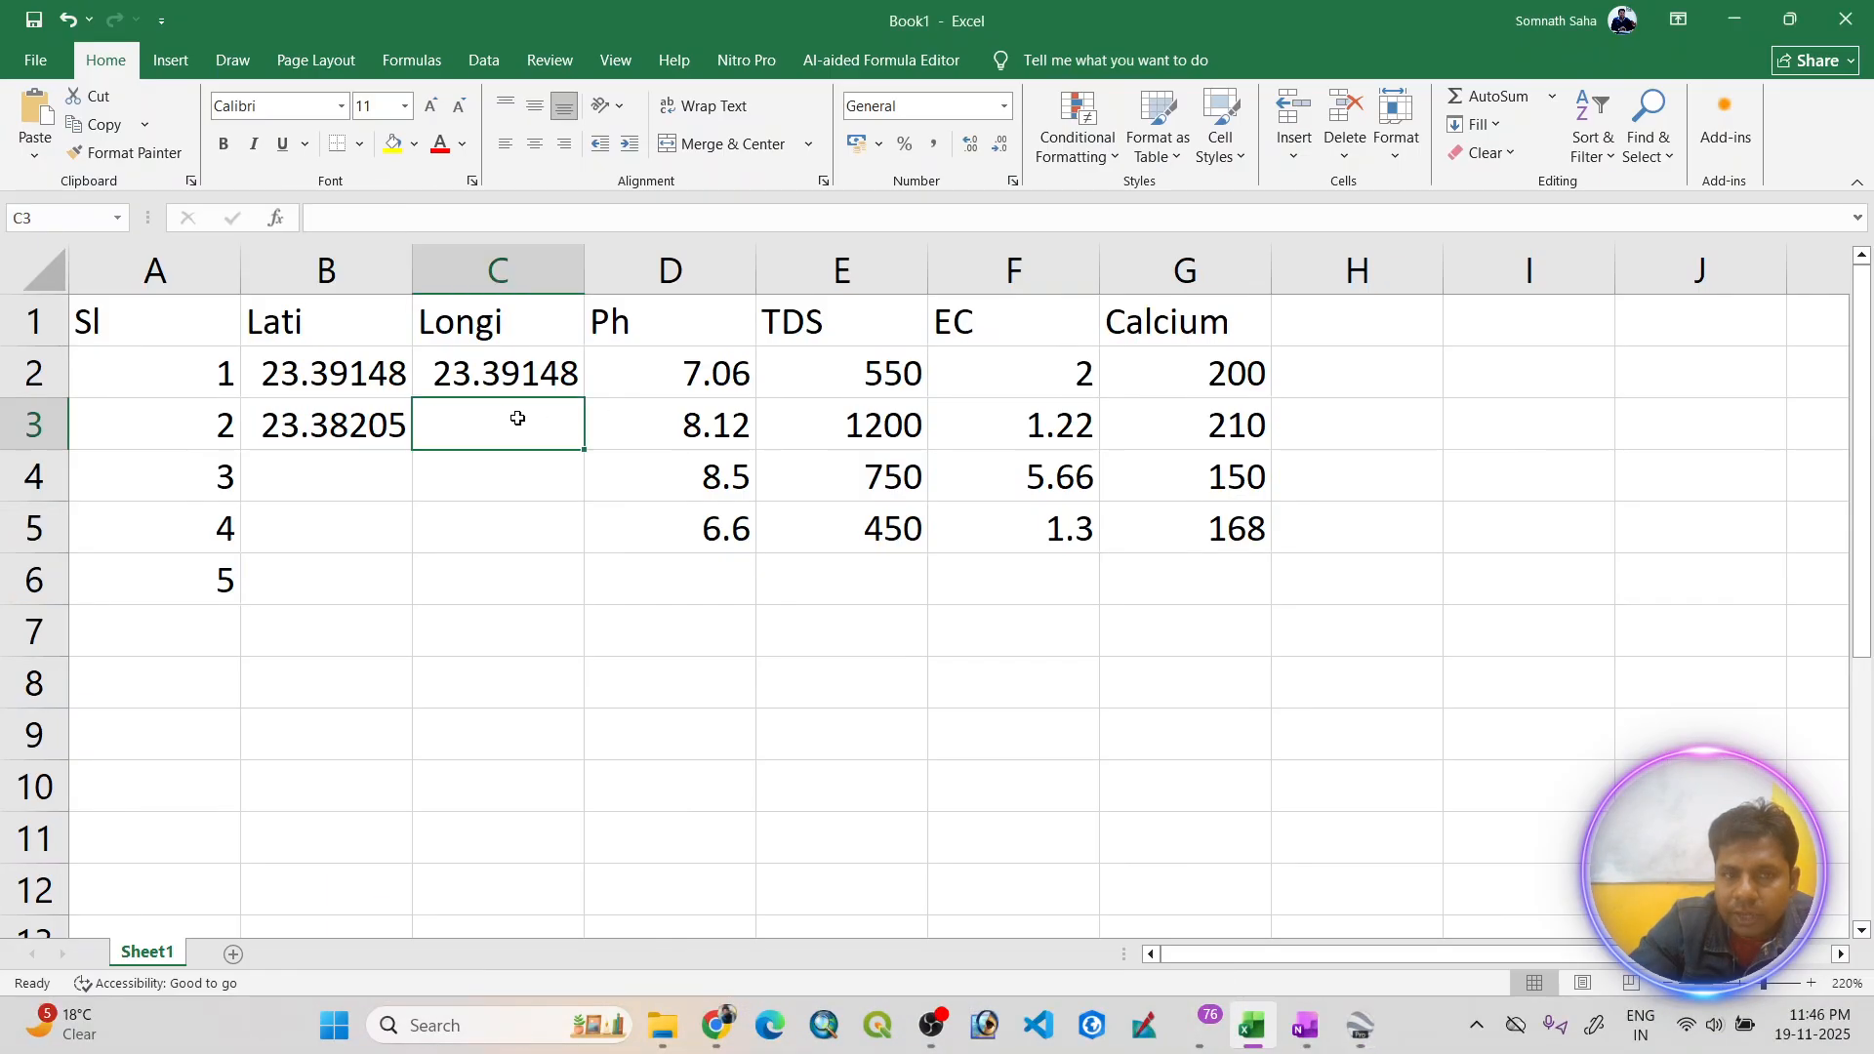
{"action": "right_click", "coordinate": [517, 417]}
{"action": "left_click", "coordinate": [560, 544]}
- Select cell B4 for the third latitude, then switch to Google Earth Pro and save placemark B
{"action": "left_click", "coordinate": [342, 485]}
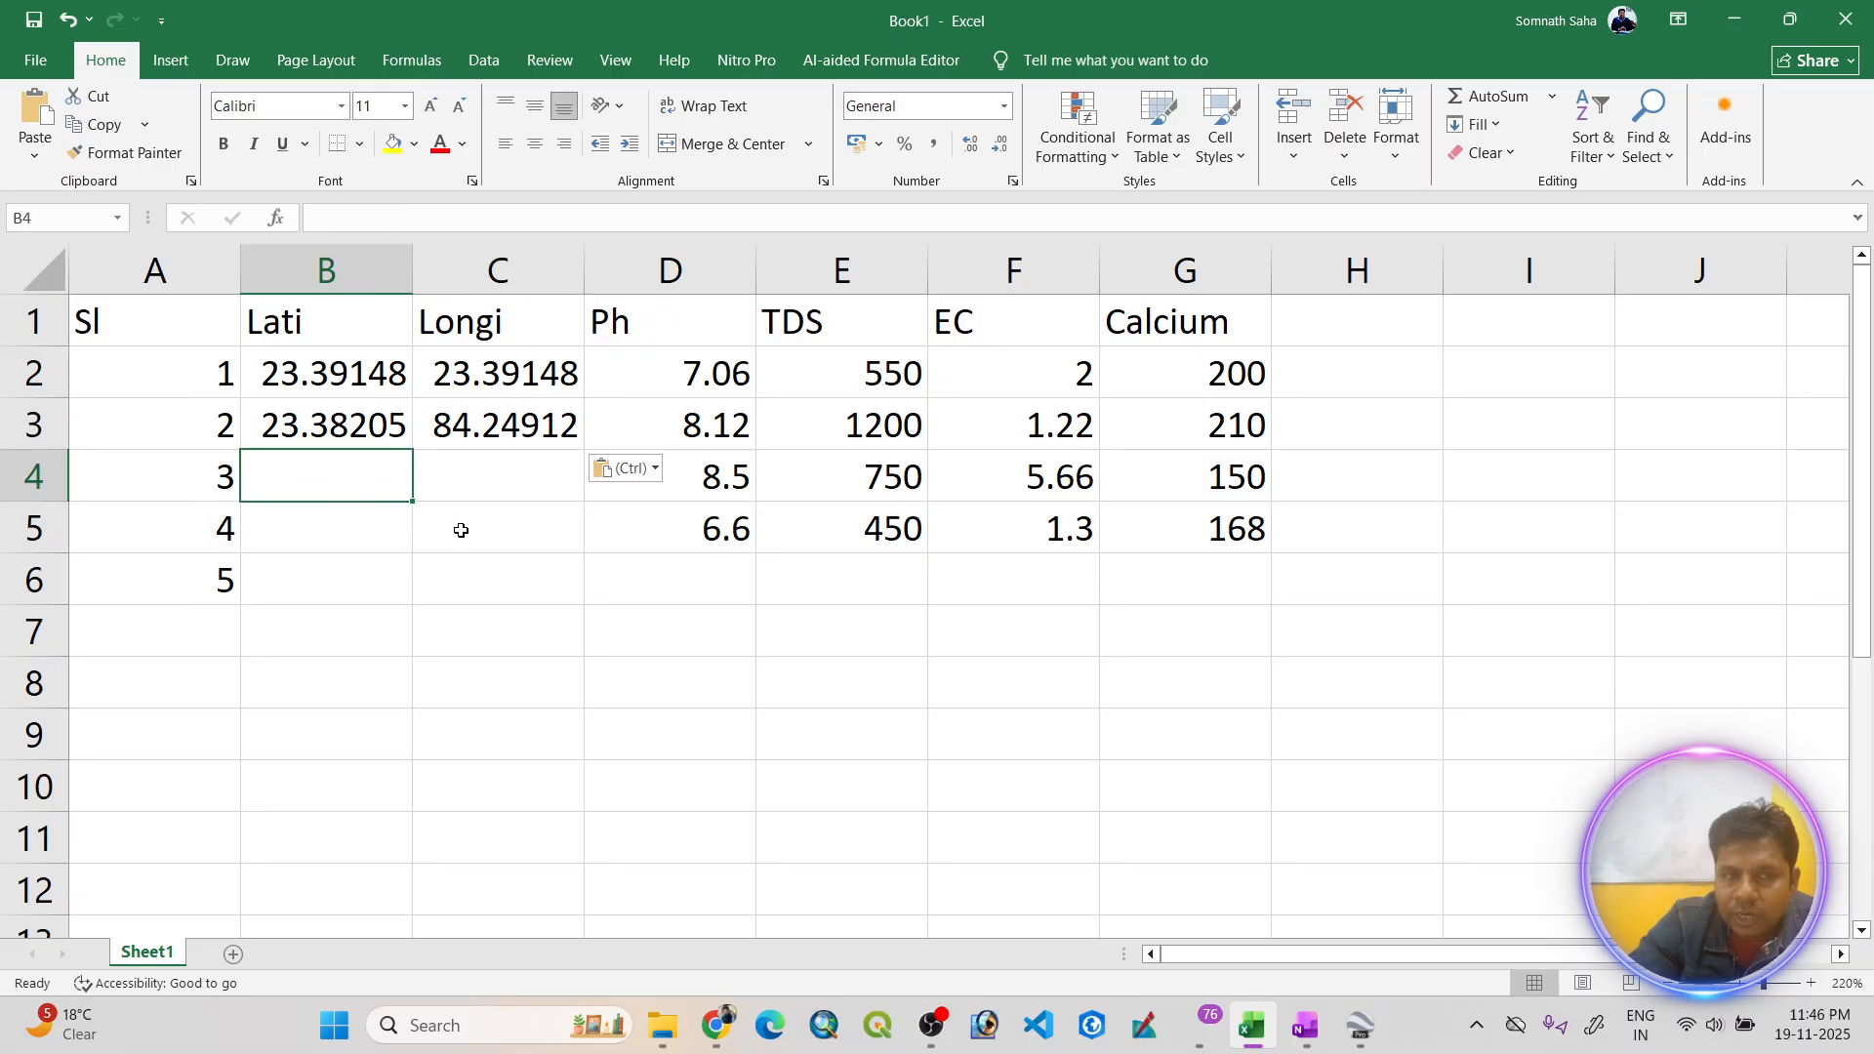
{"action": "left_click", "coordinate": [1360, 1025]}
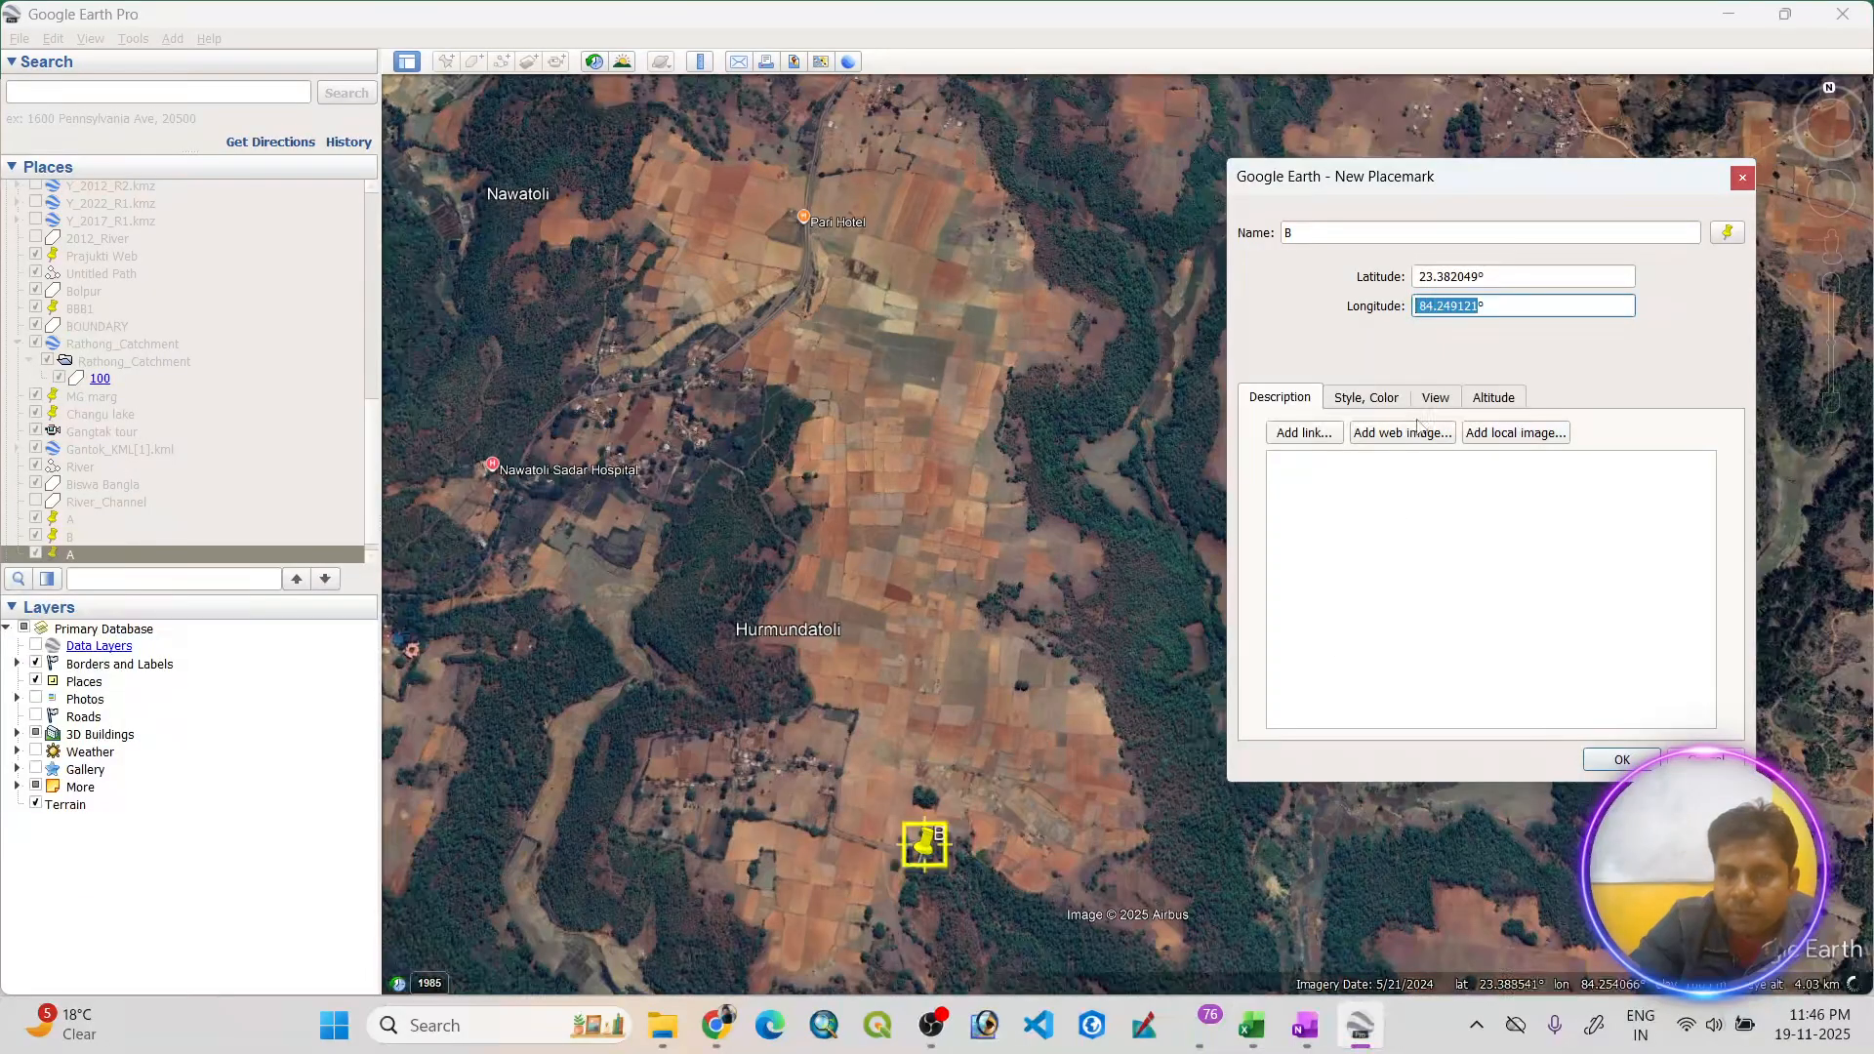
{"action": "left_click", "coordinate": [1620, 759]}
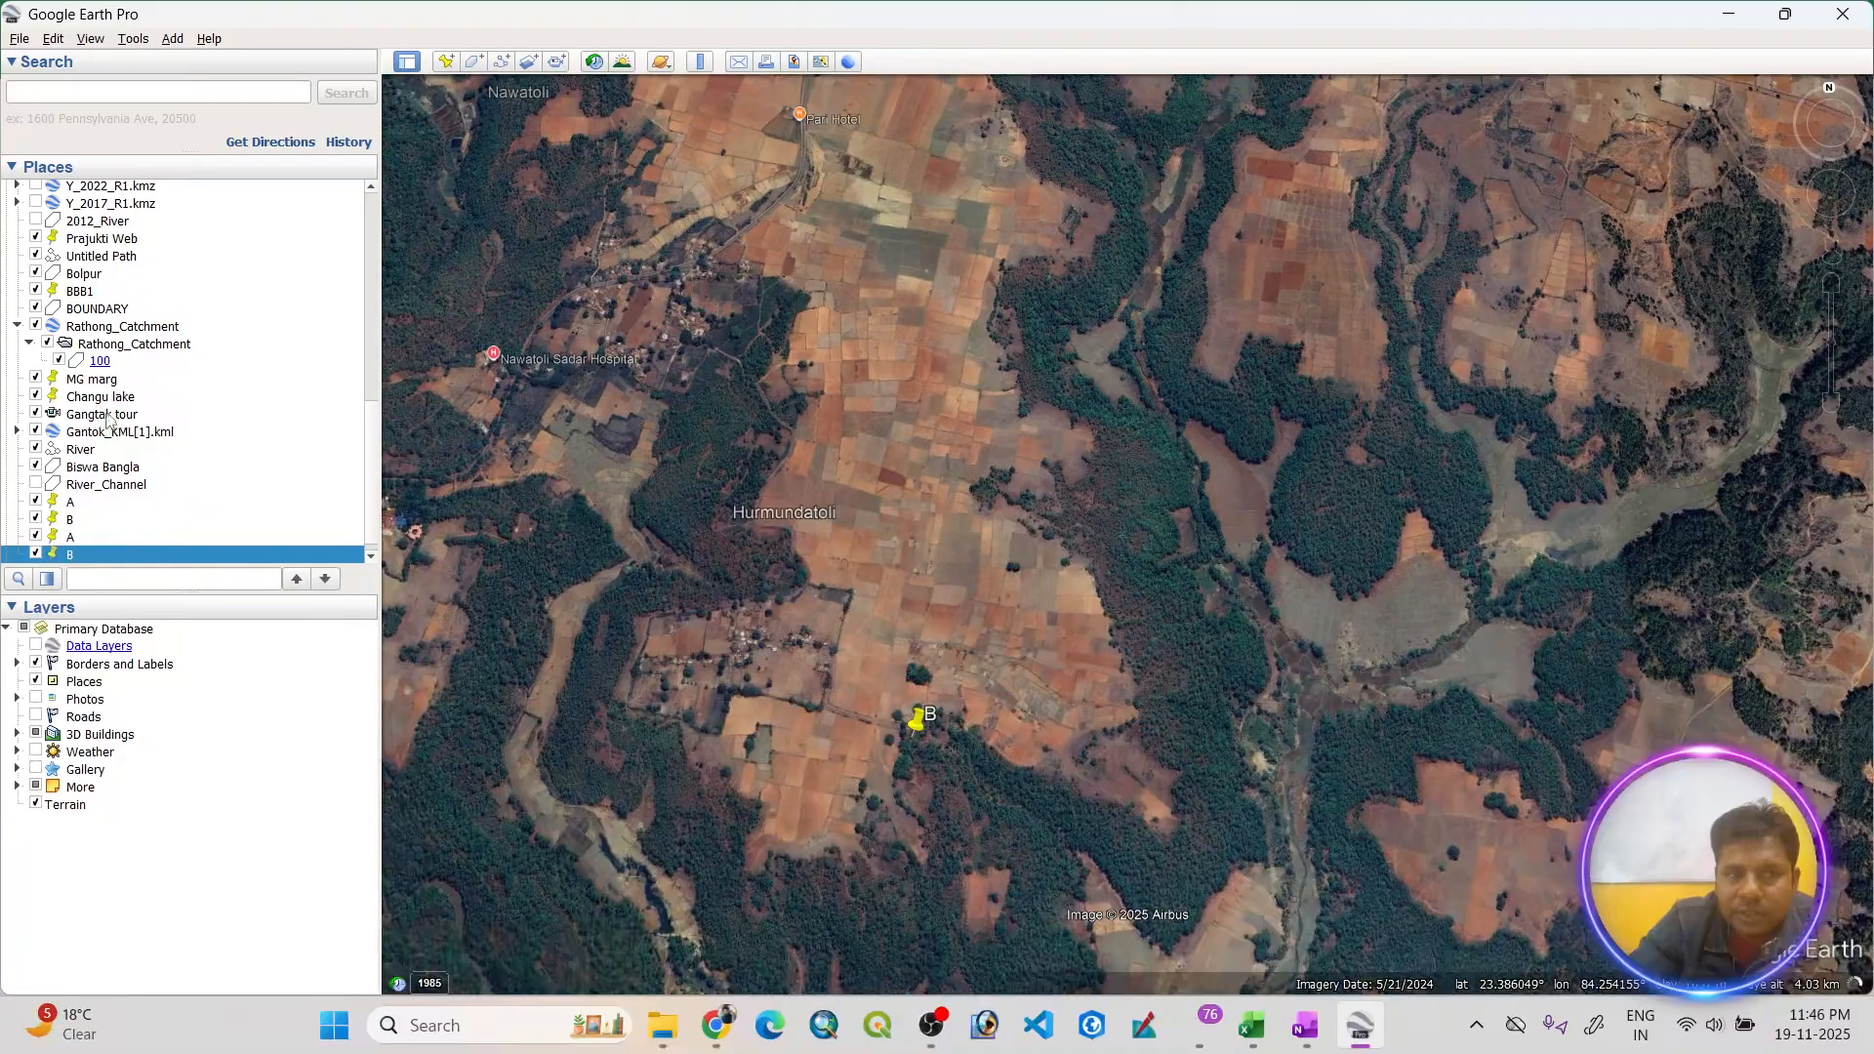
- Add a placemark named C19 in the river valley southeast of placemark B, at about 23.378536, 84.257423
{"action": "left_click", "coordinate": [445, 61]}
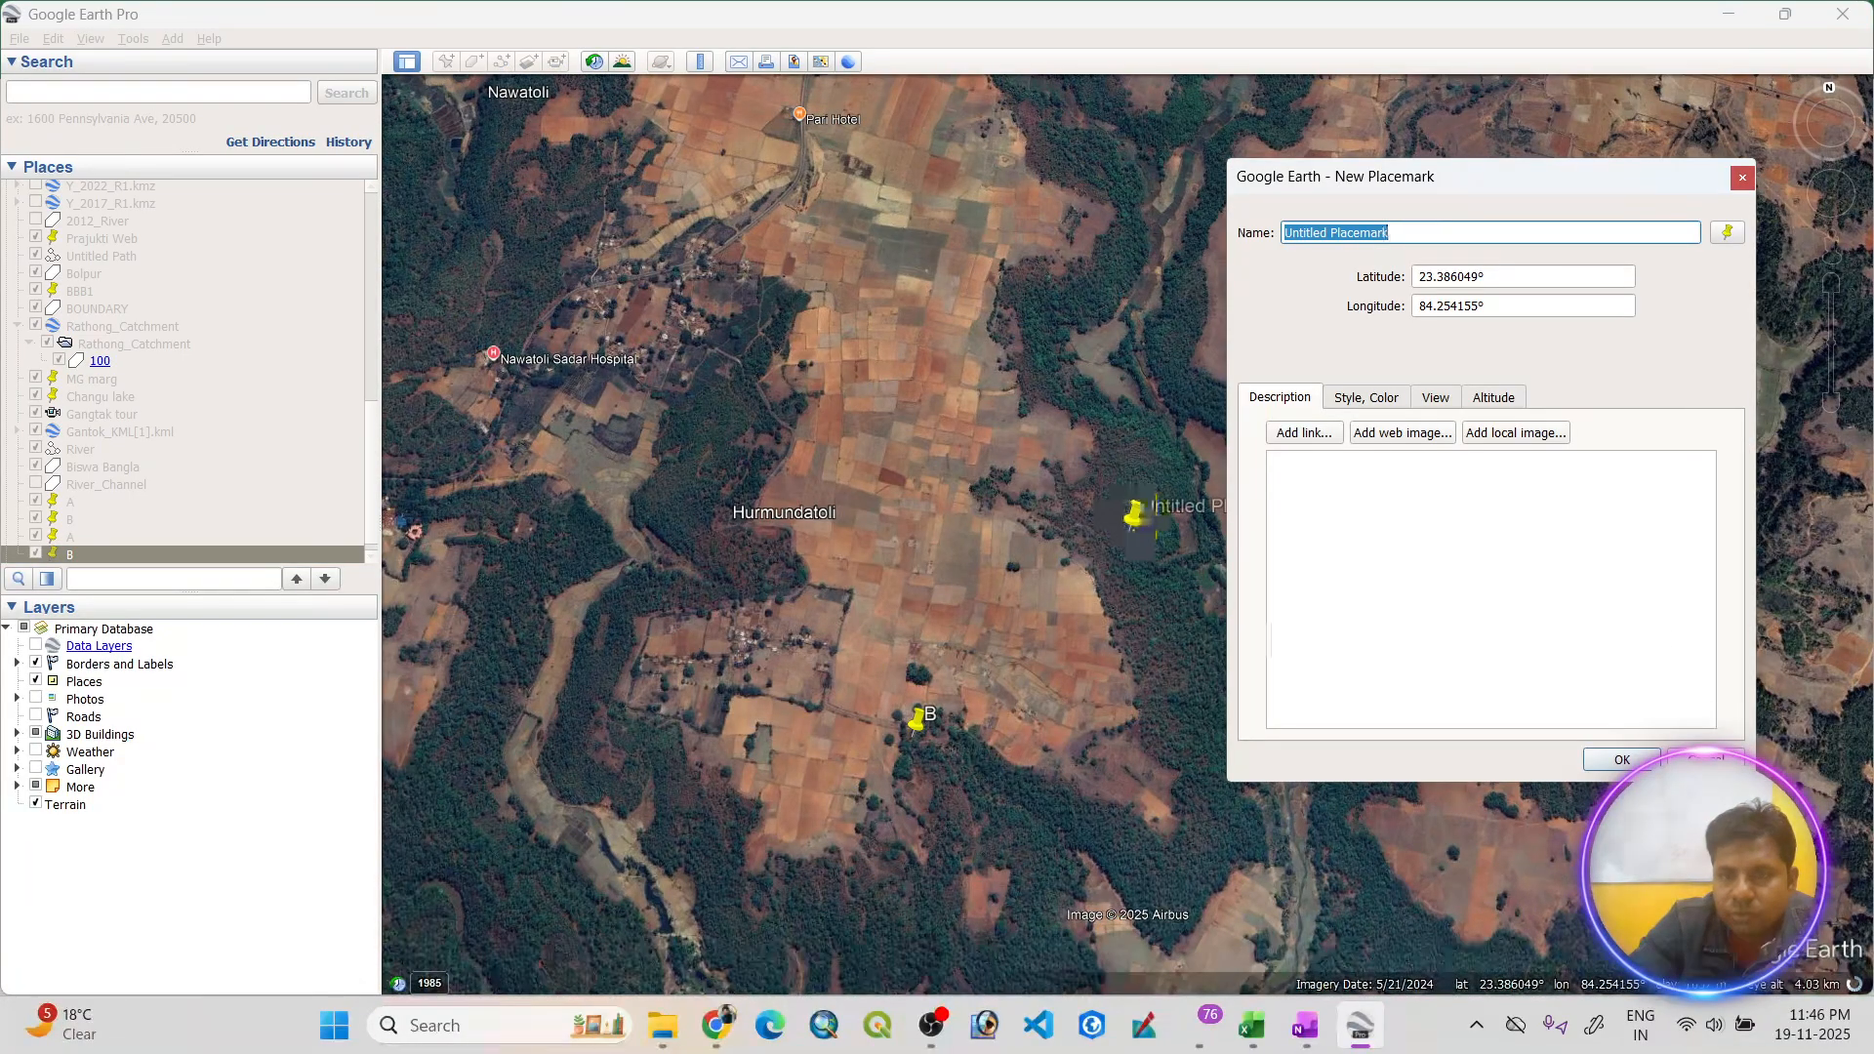
{"action": "left_click_drag", "start_coordinate": [1088, 629], "coordinate": [724, 425]}
{"action": "left_click_drag", "start_coordinate": [775, 353], "coordinate": [923, 702]}
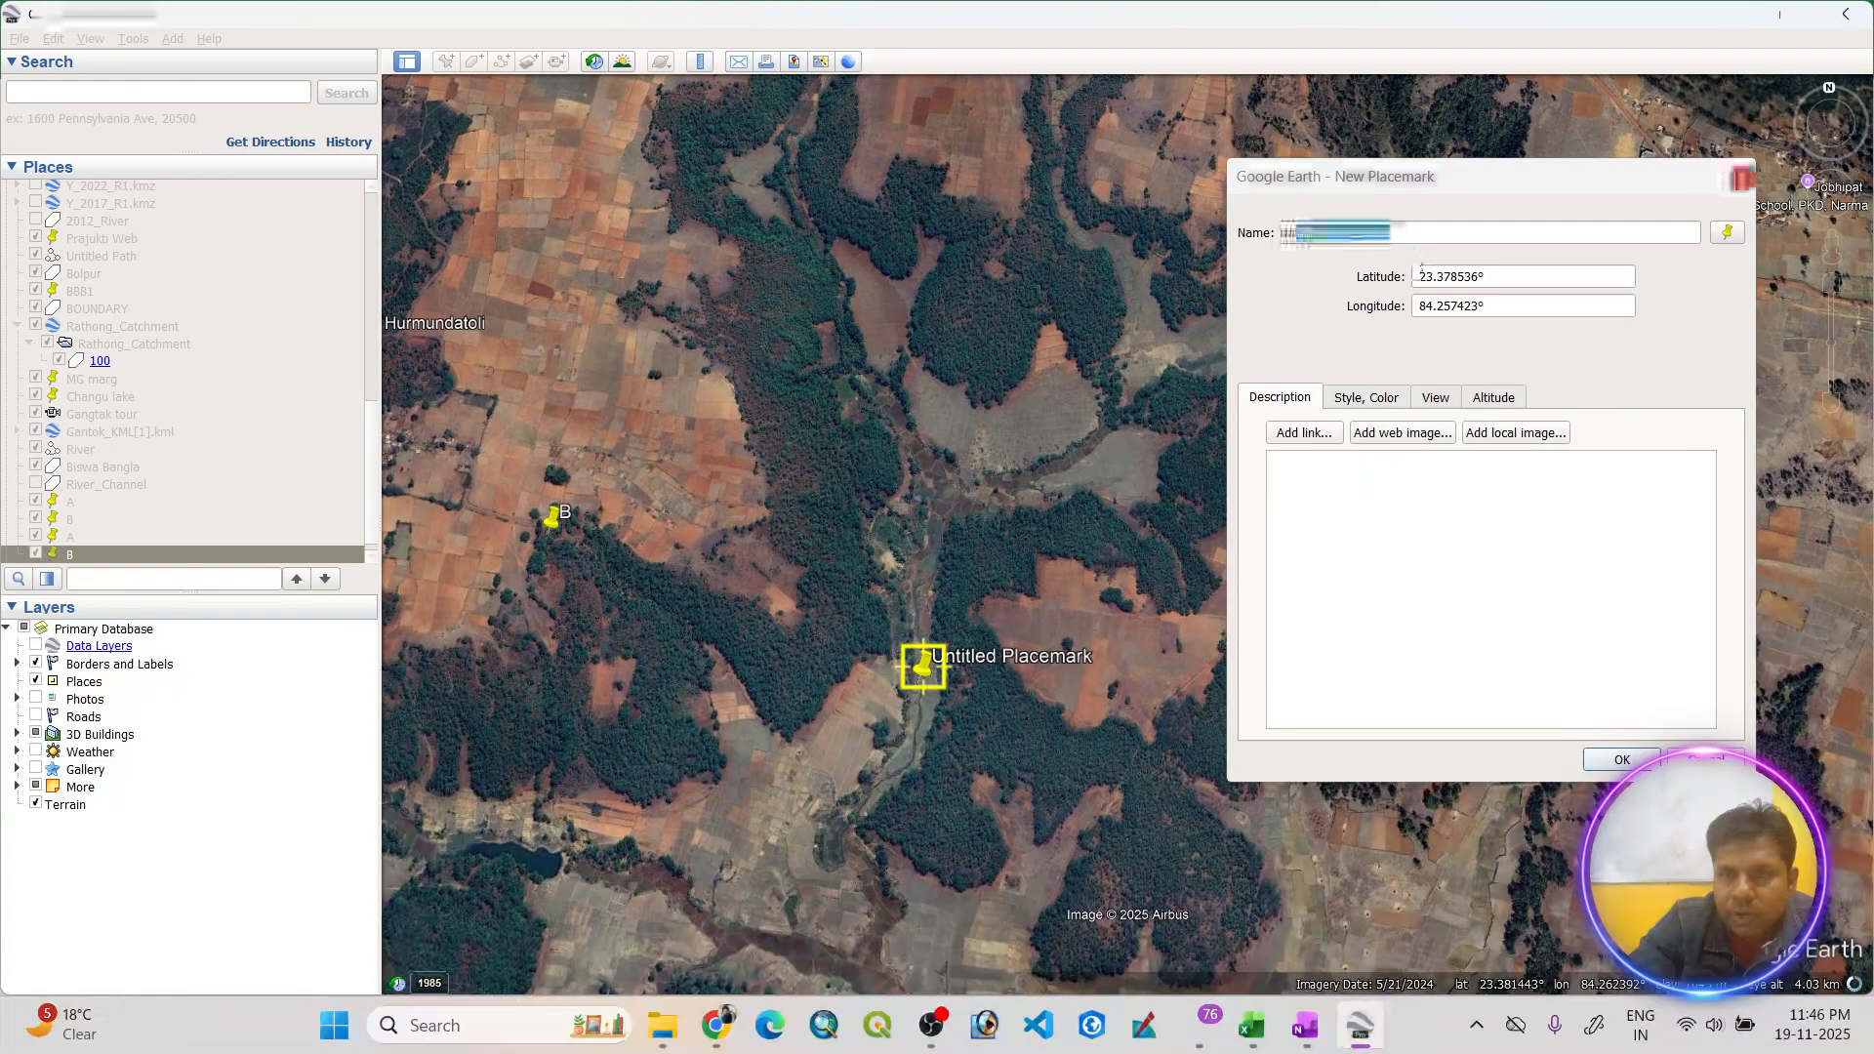
{"action": "type", "text": "C"}
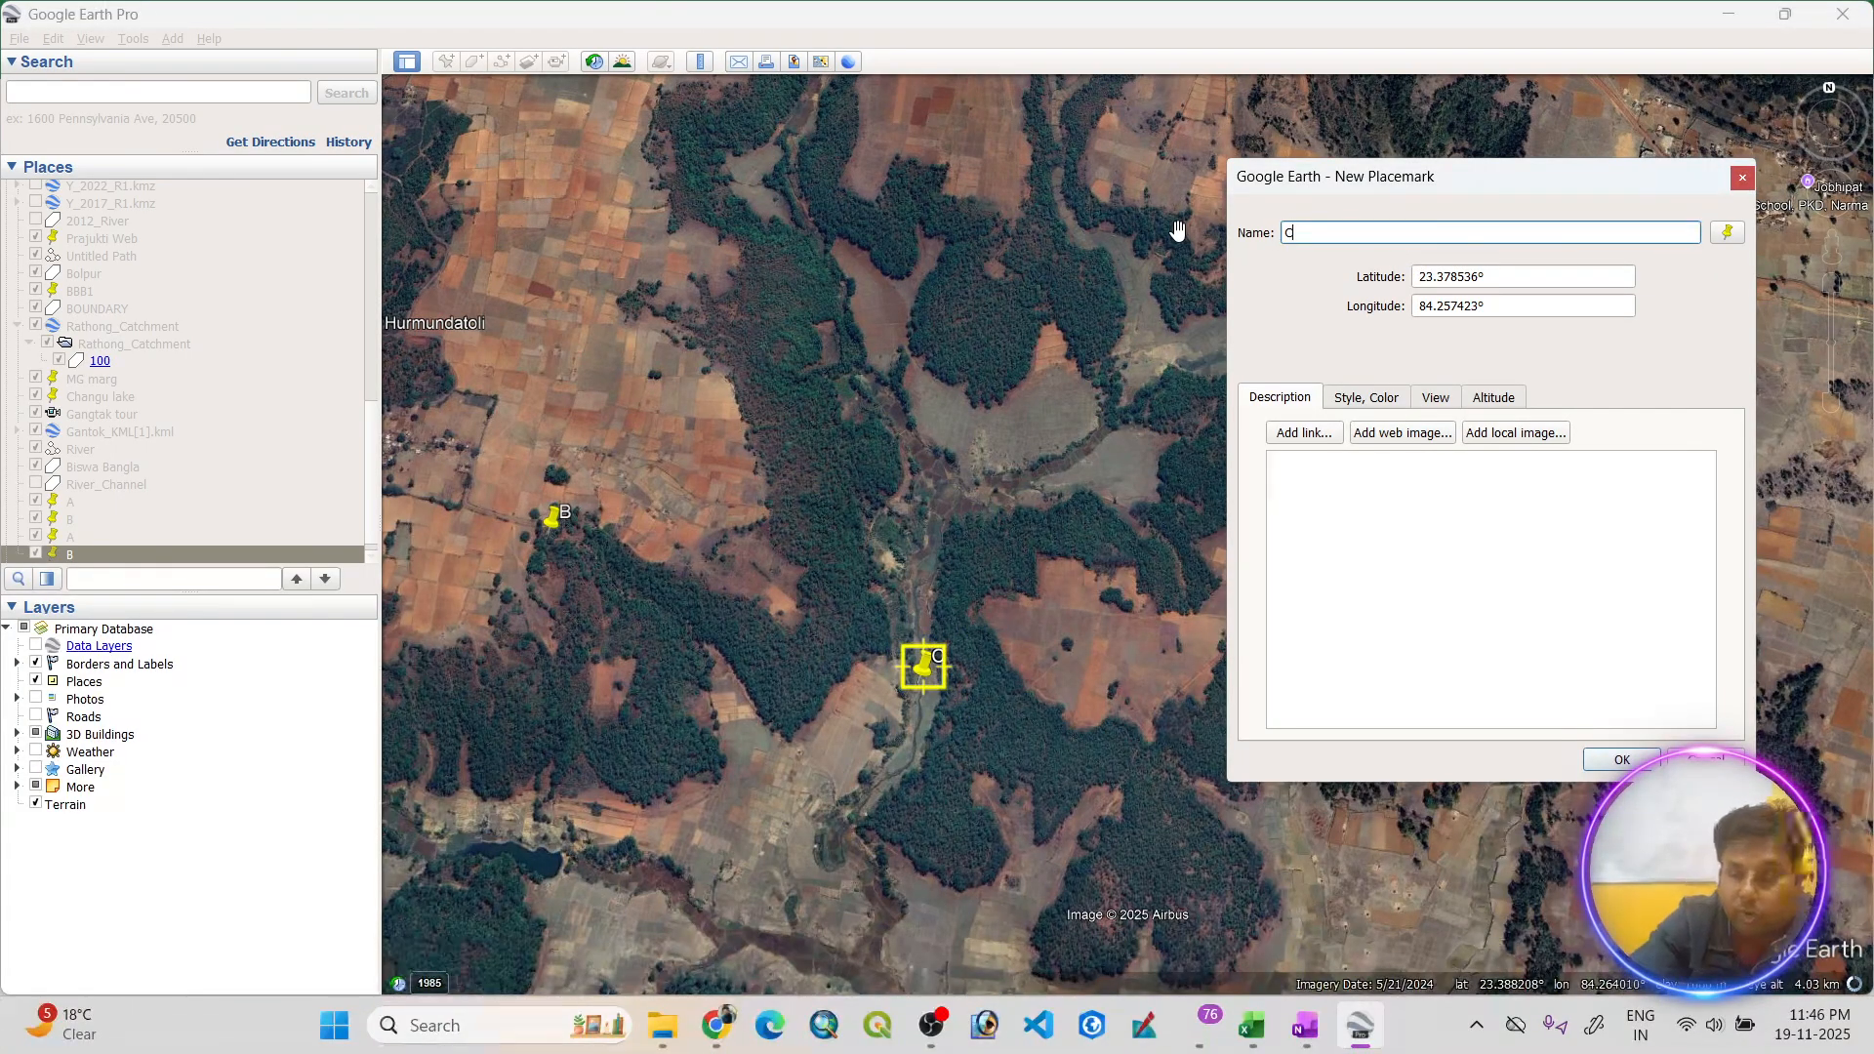
{"action": "type", "text": "19"}
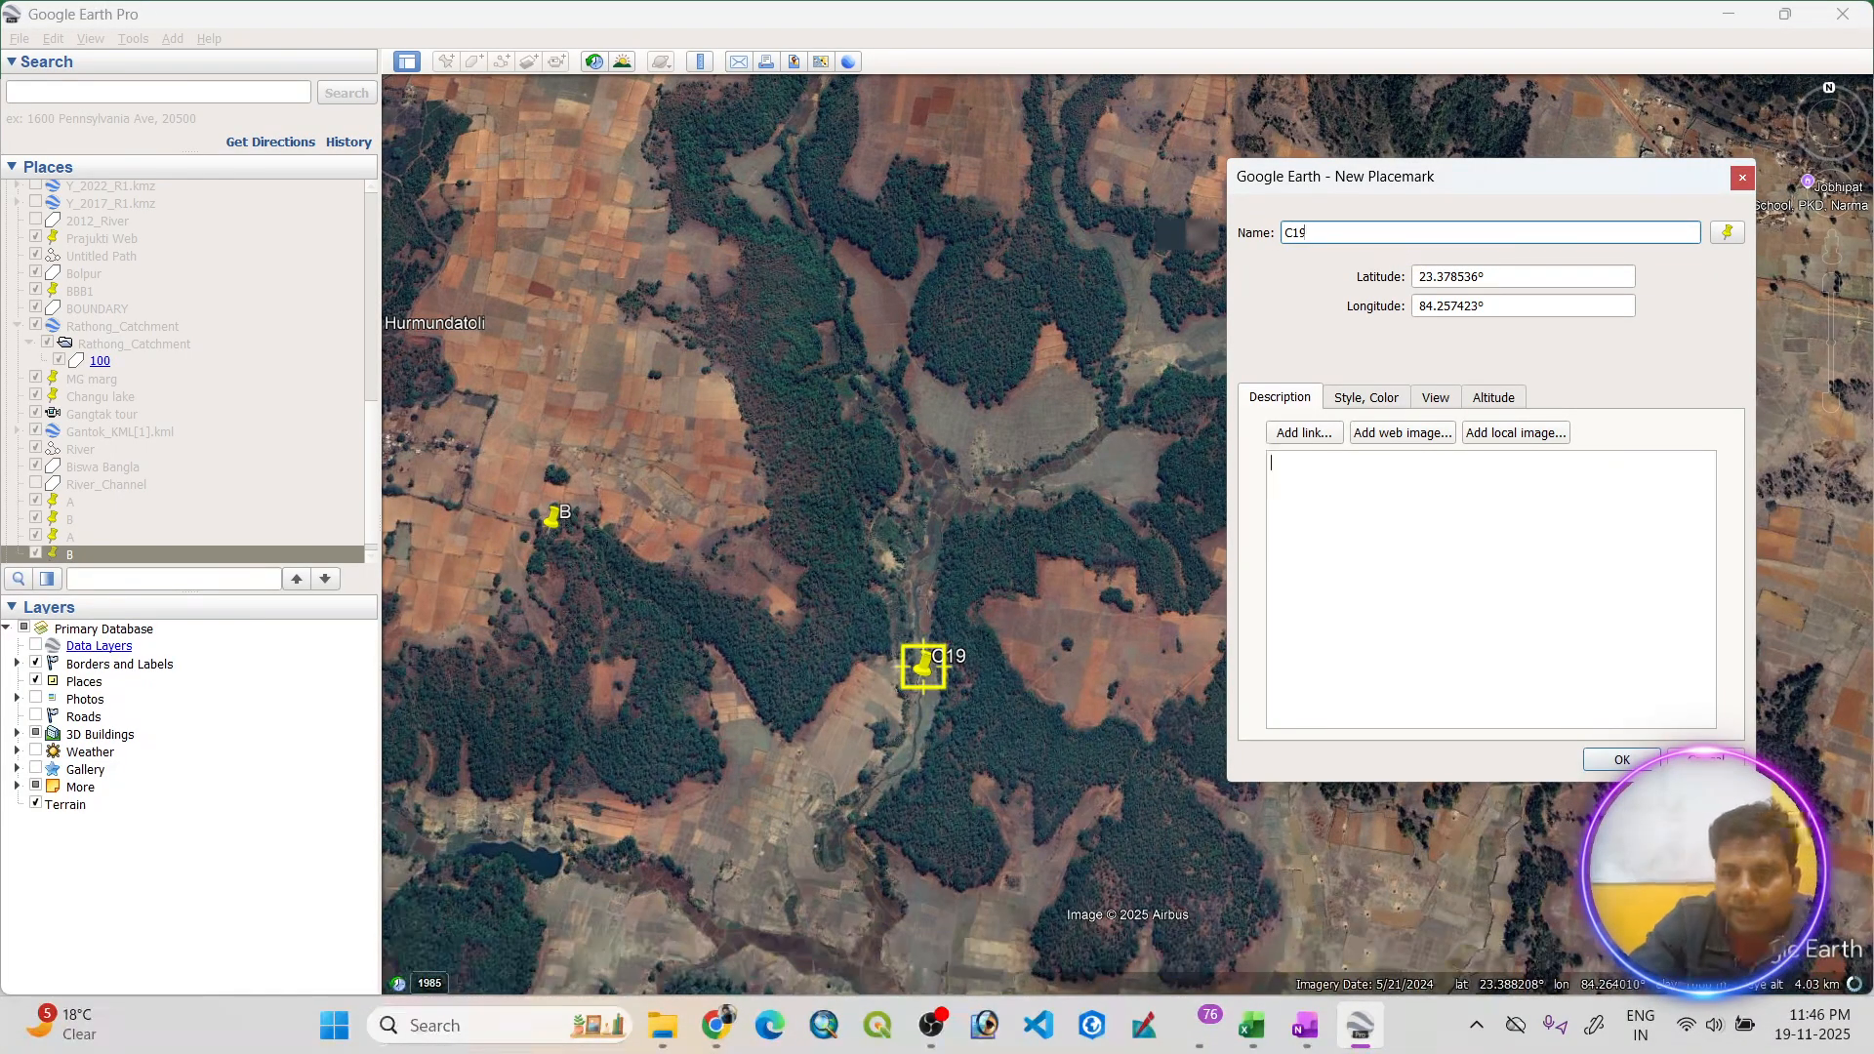
- Copy placemark C19's latitude, 23.378536, and paste it into the Lati cell B4 in Excel
{"action": "double_click", "coordinate": [1476, 278]}
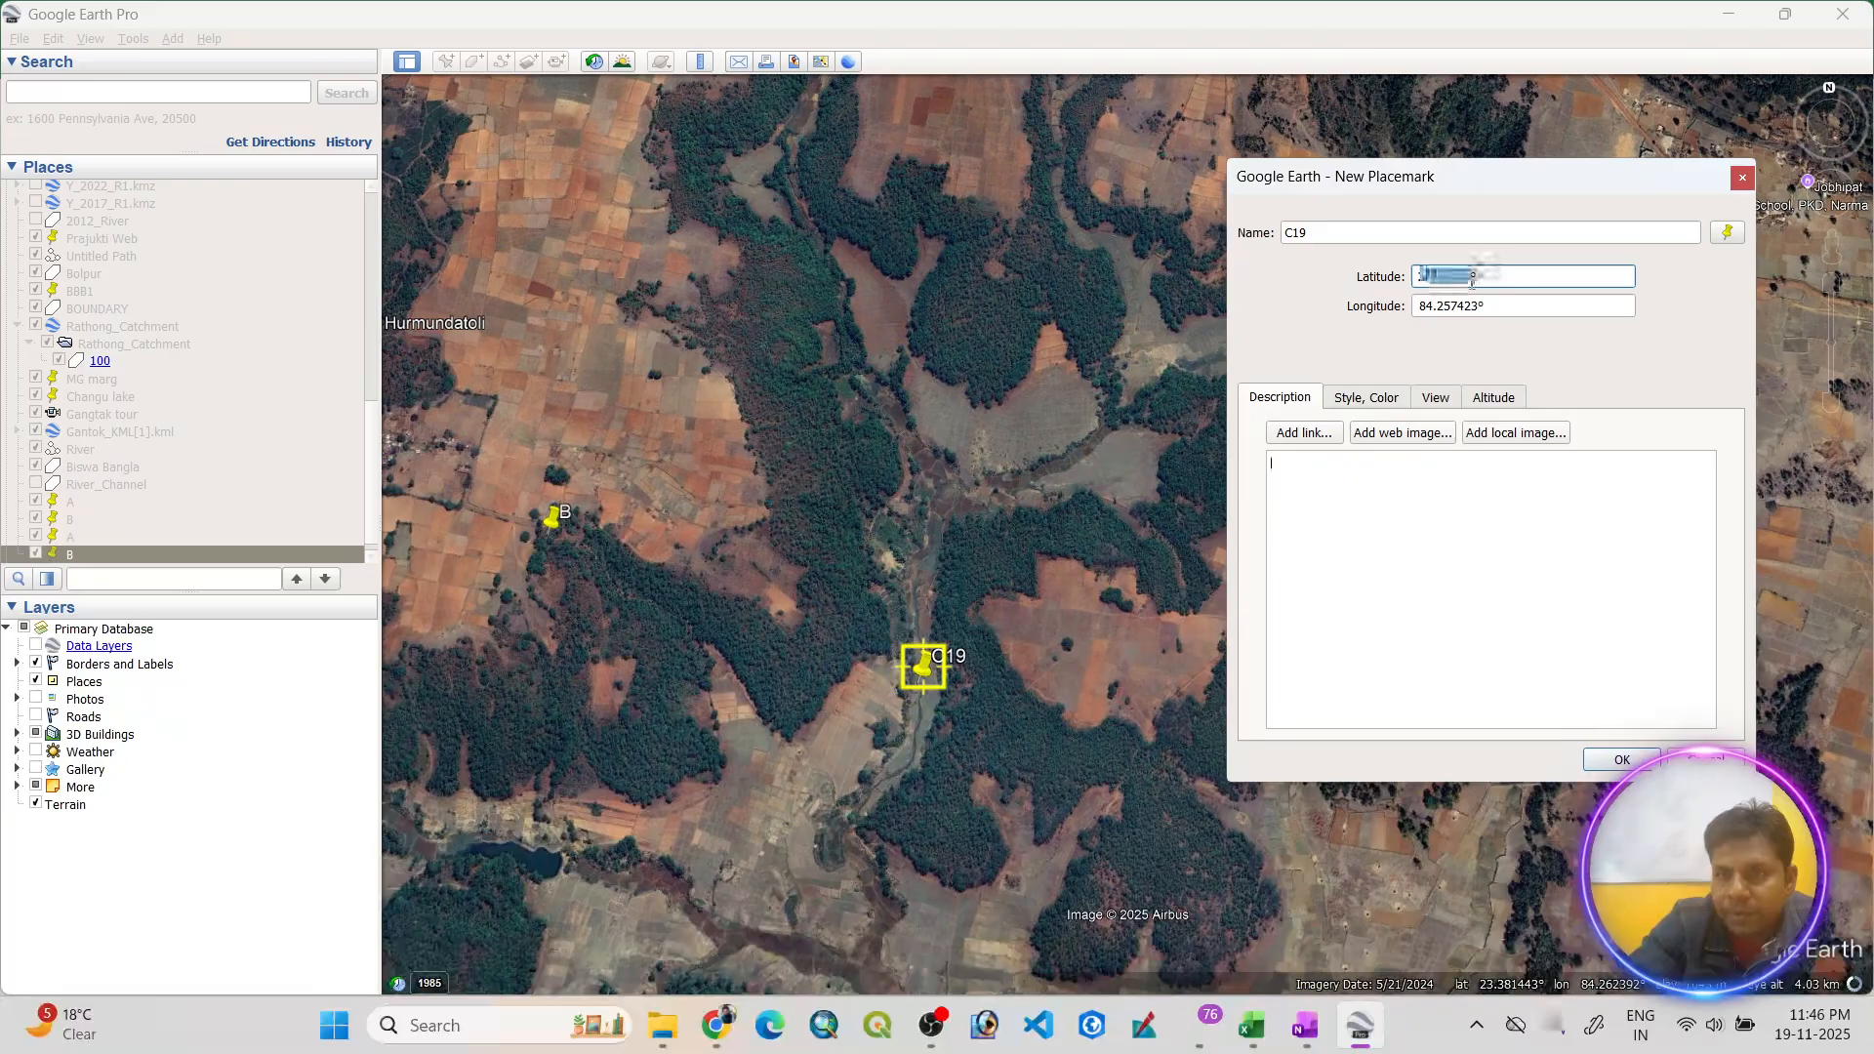
{"action": "right_click", "coordinate": [1474, 280]}
{"action": "left_click", "coordinate": [1476, 354]}
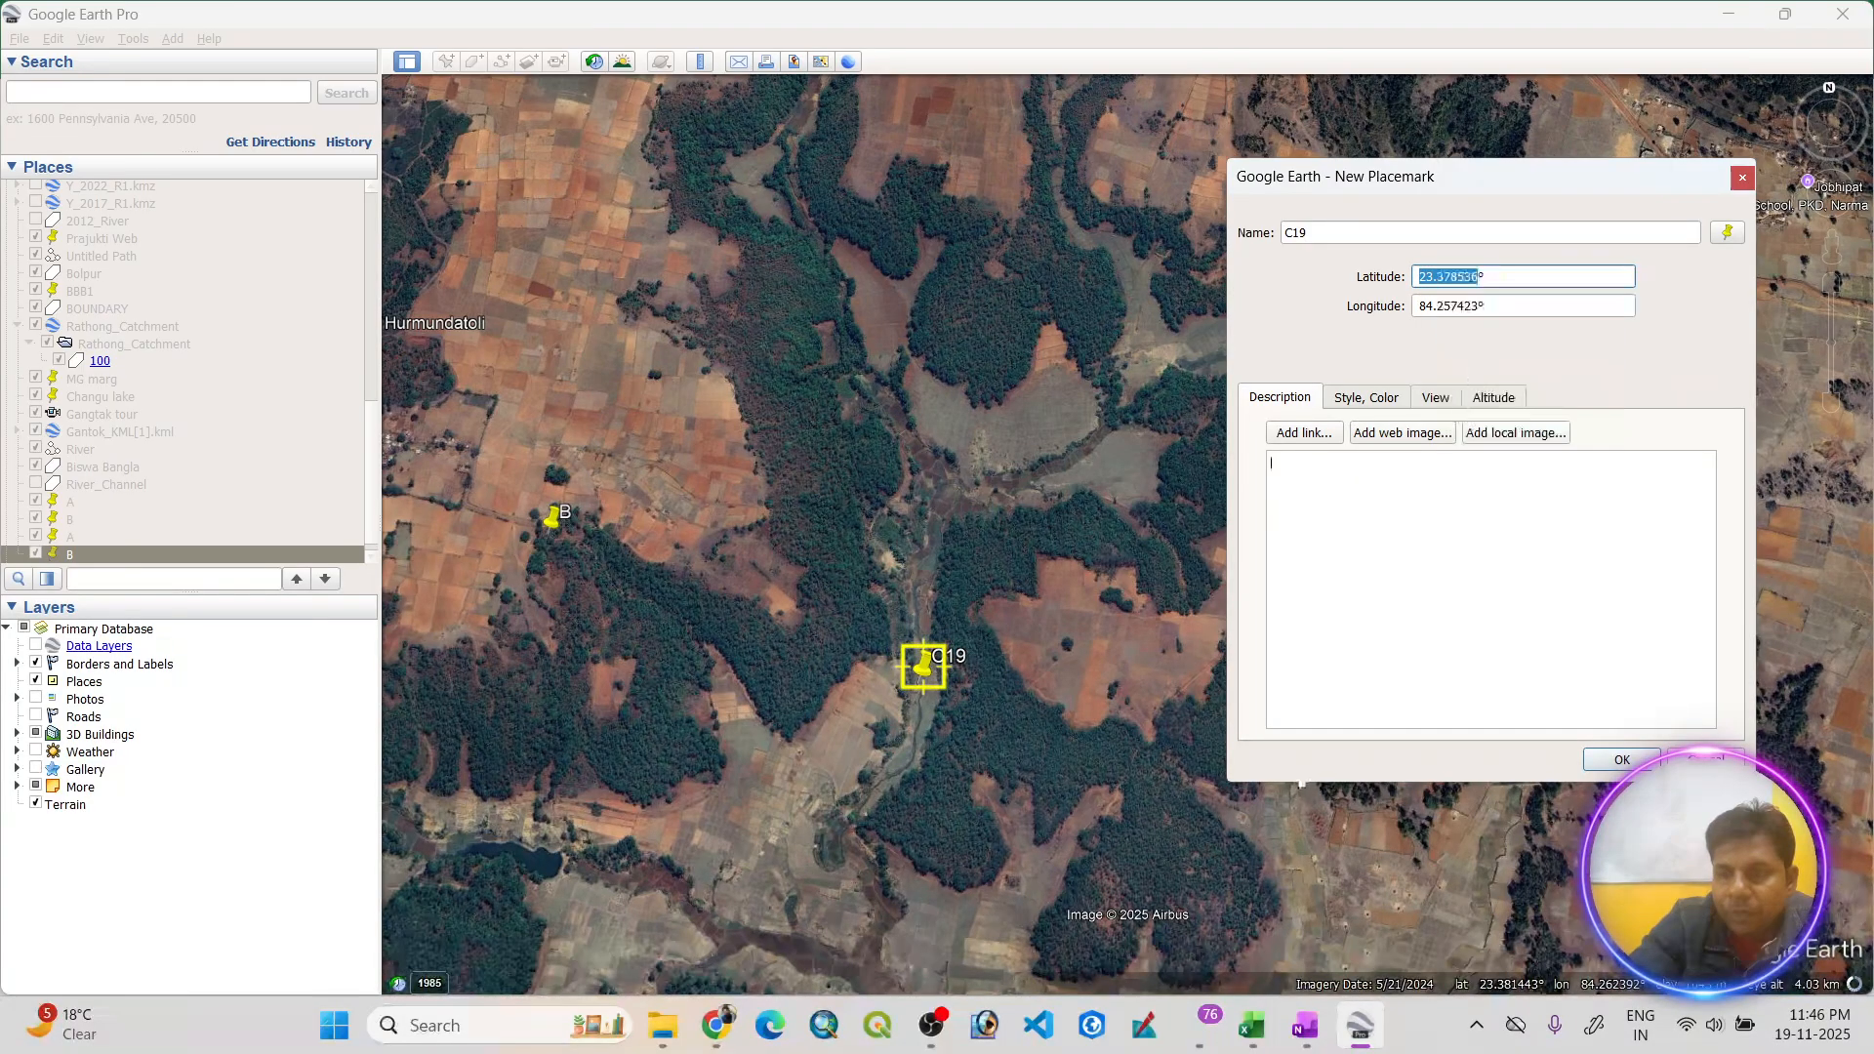
{"action": "left_click", "coordinate": [1252, 1025]}
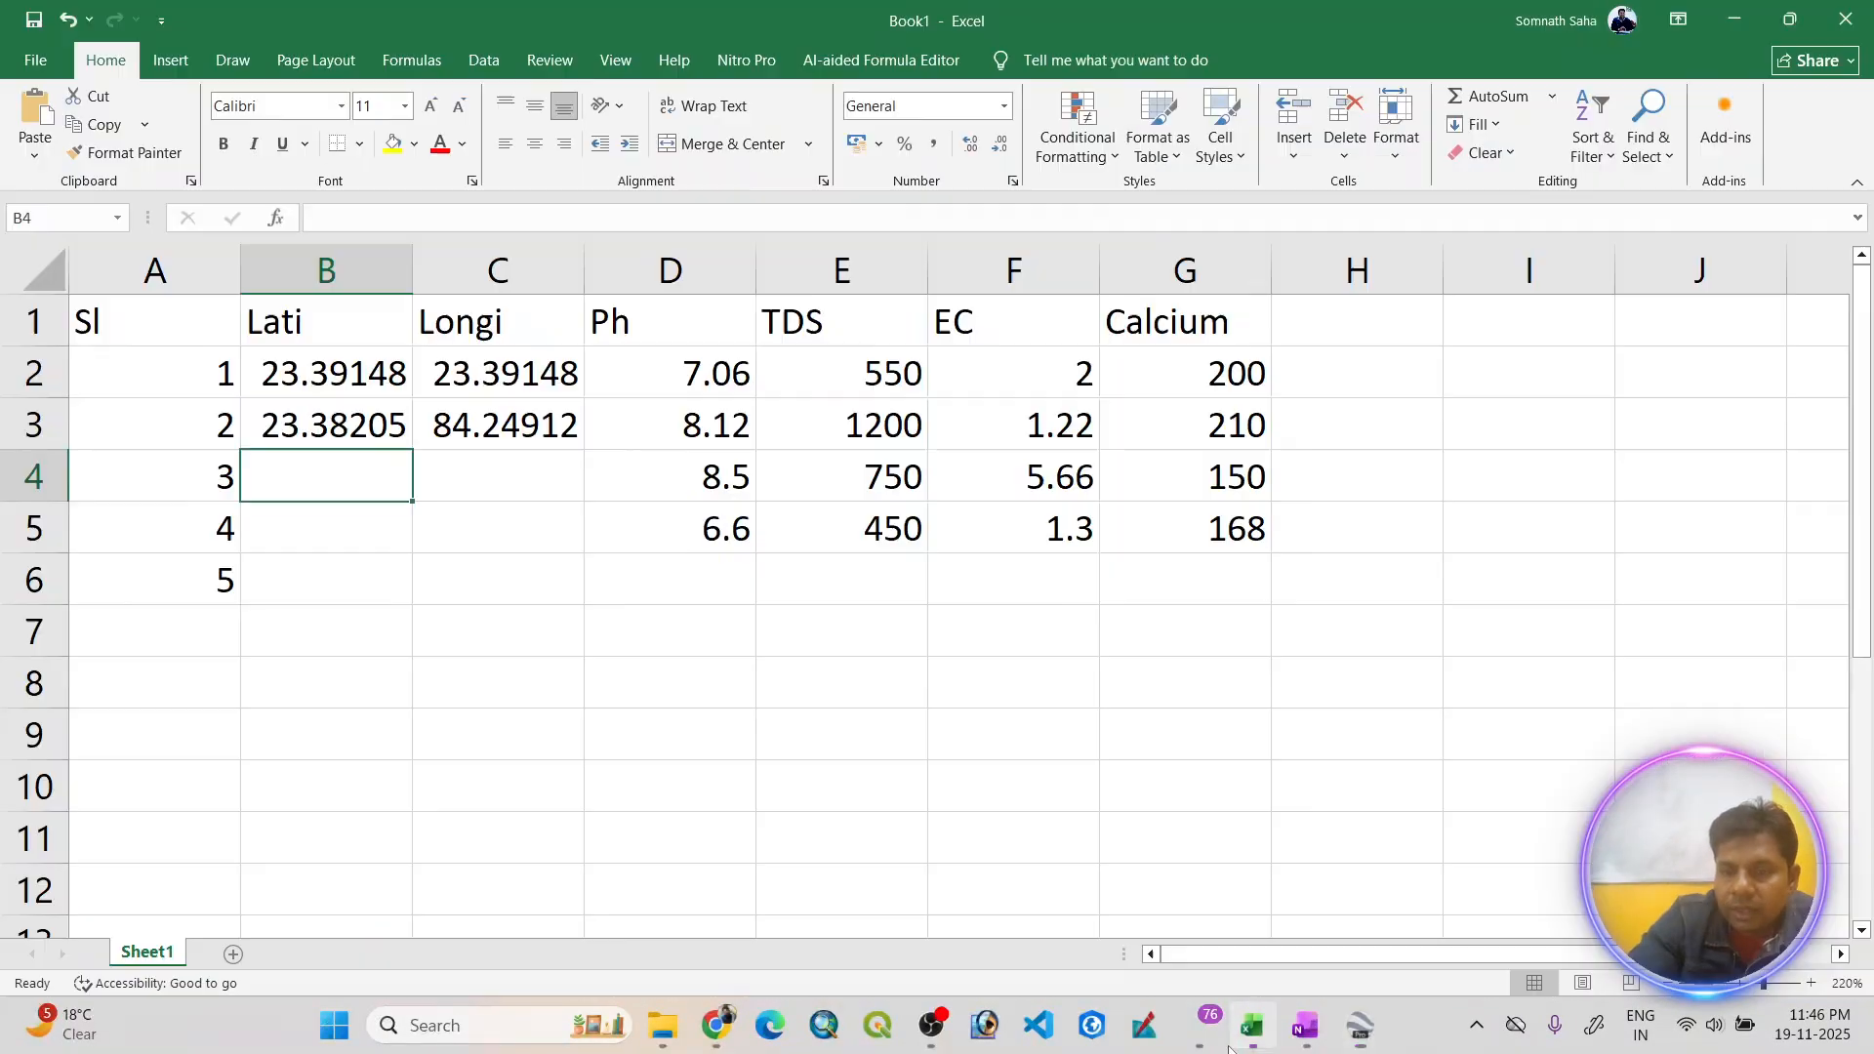
{"action": "right_click", "coordinate": [313, 476]}
{"action": "left_click", "coordinate": [365, 543]}
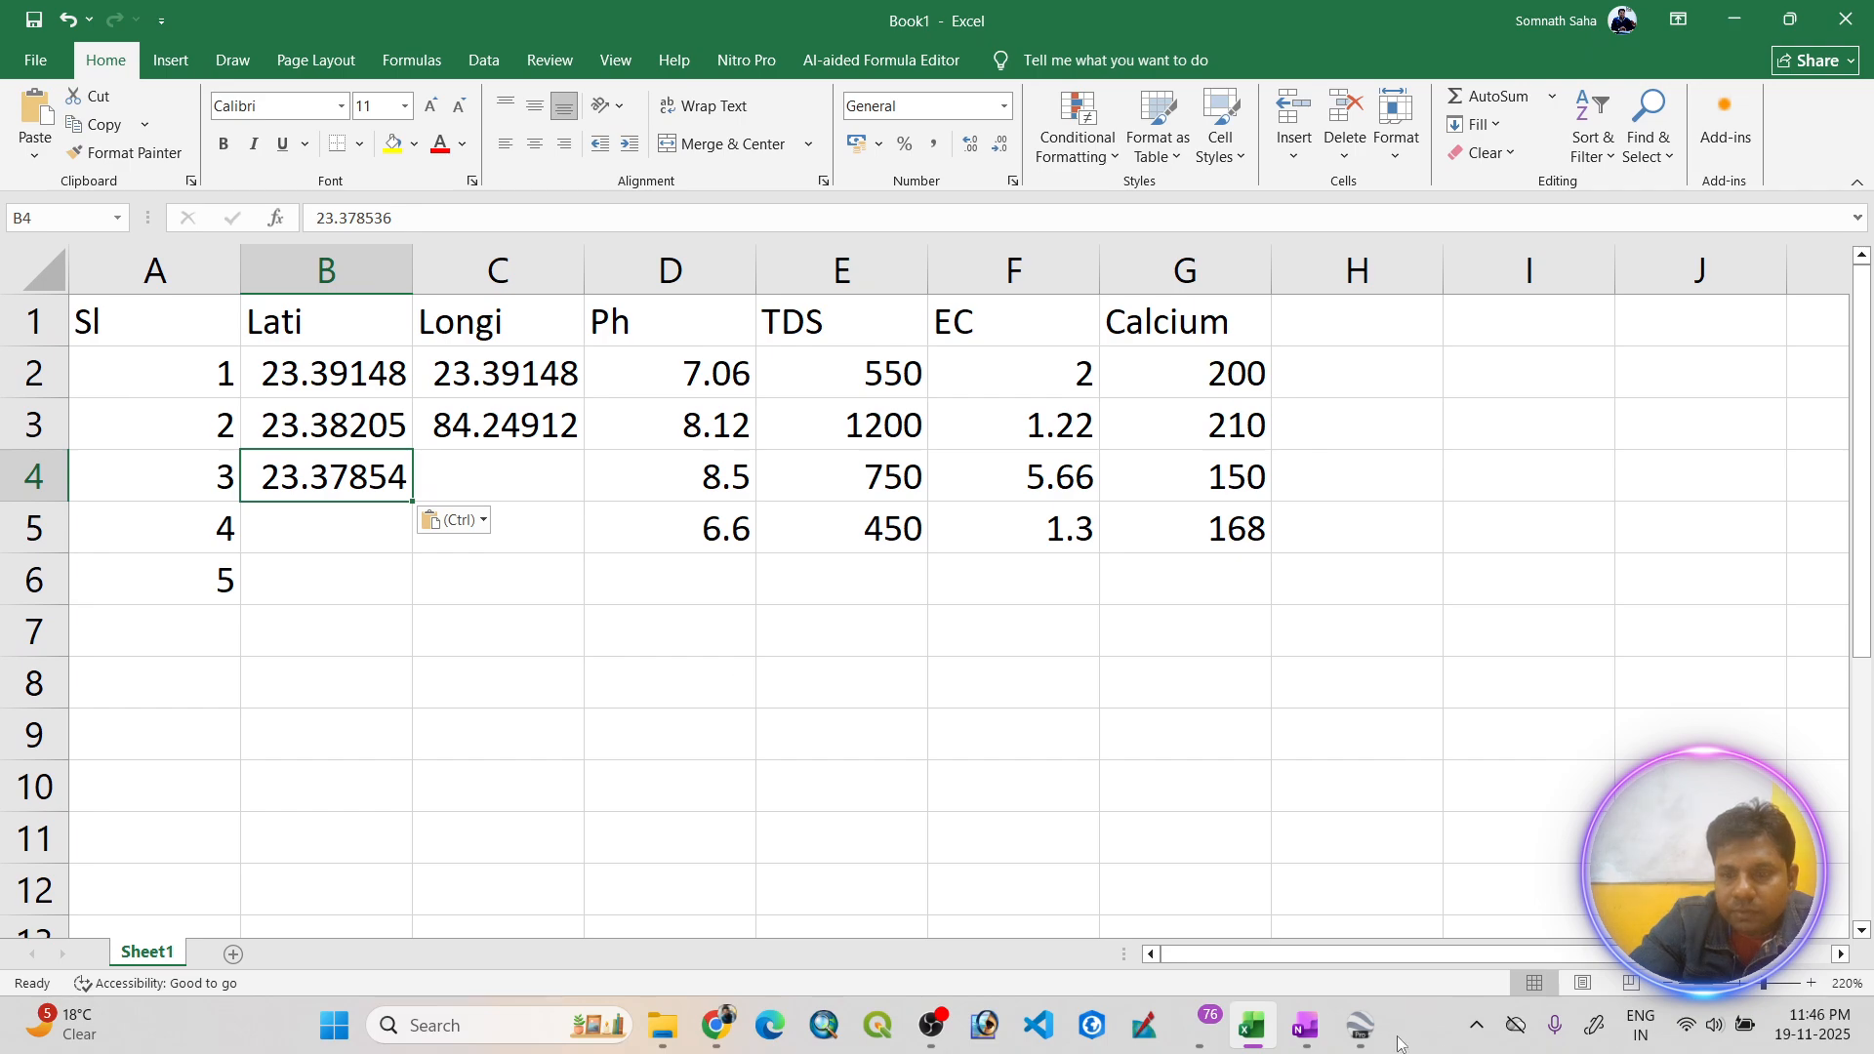
- Copy placemark C19's longitude, 84.257423, from Google Earth Pro and paste it into the Longi cell C4 in Excel
{"action": "left_click", "coordinate": [1361, 1025]}
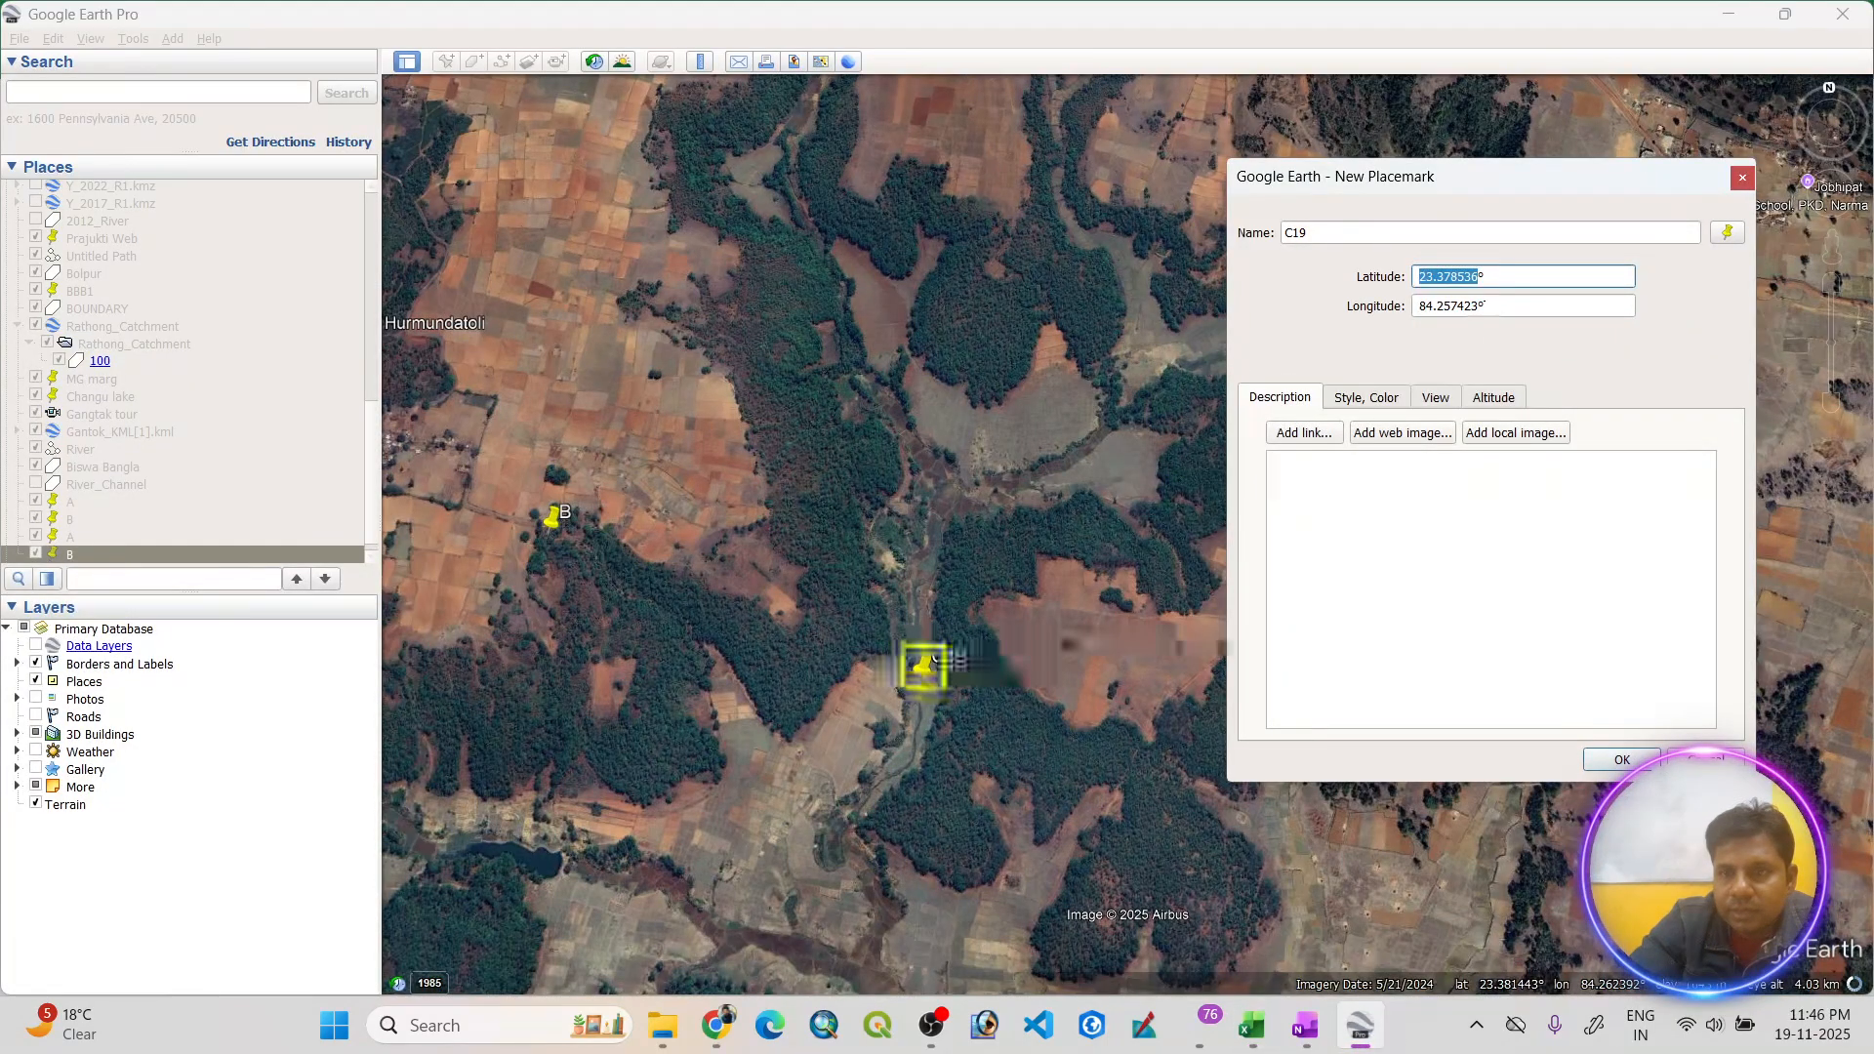
{"action": "double_click", "coordinate": [1435, 306]}
{"action": "right_click", "coordinate": [1423, 306]}
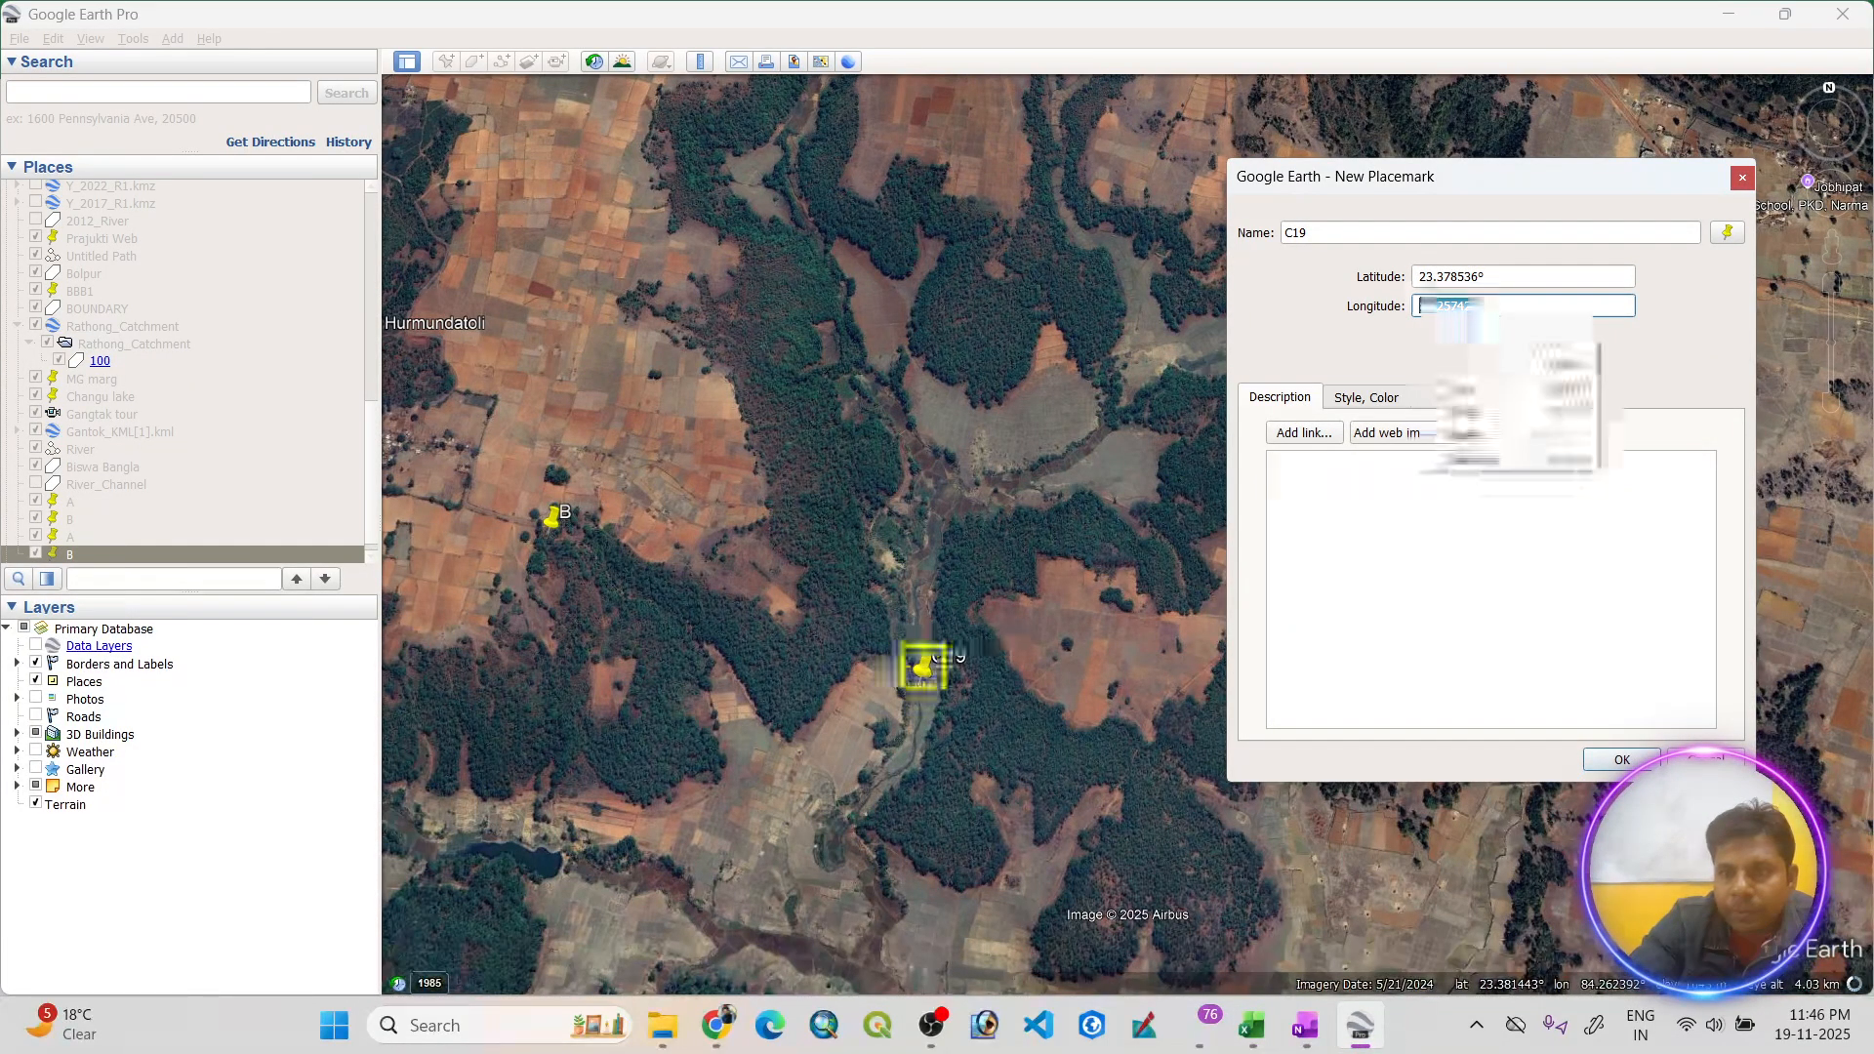
{"action": "left_click", "coordinate": [1459, 389]}
{"action": "left_click", "coordinate": [1252, 1025]}
{"action": "left_click", "coordinate": [473, 473]}
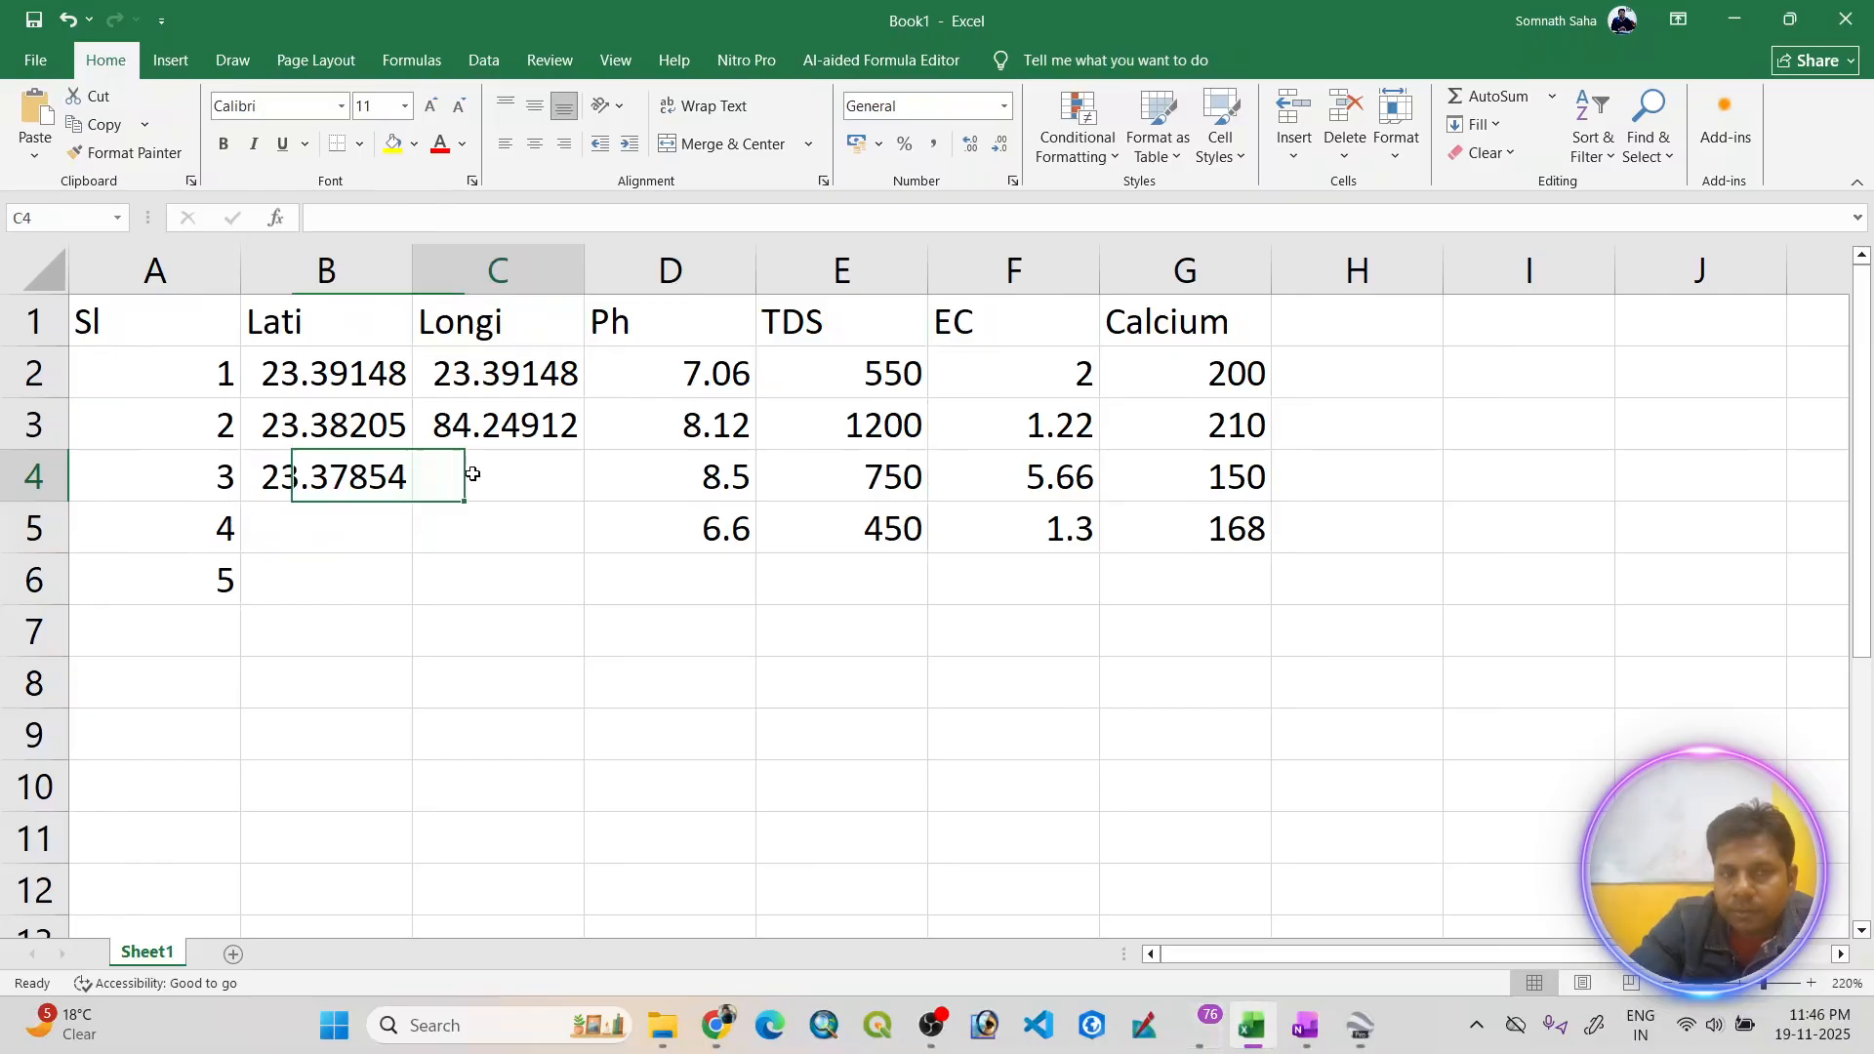
{"action": "right_click", "coordinate": [472, 474]}
{"action": "left_click", "coordinate": [515, 546]}
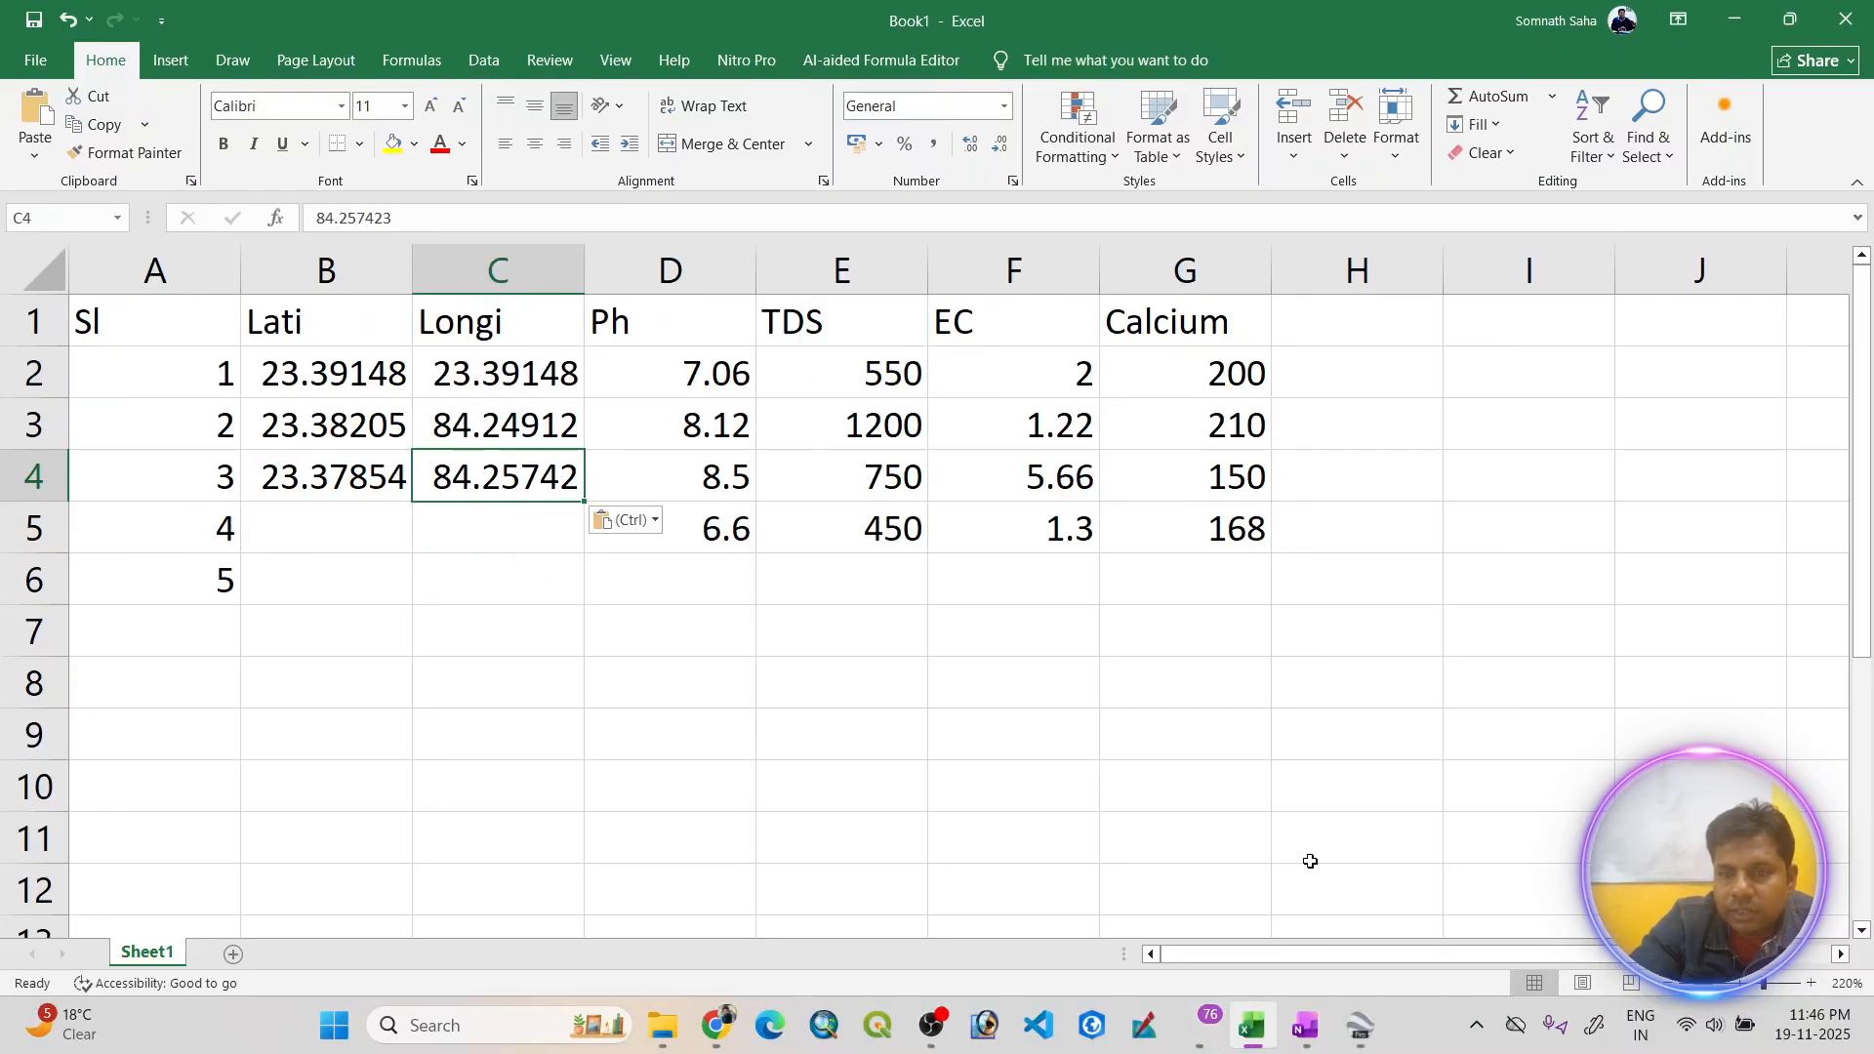
- Save placemark C19 in Google Earth Pro and add a placemark named D19 in the forest patch southeast of it, at about 23.374830, 84.262769
{"action": "left_click", "coordinate": [1359, 1025]}
{"action": "left_click", "coordinate": [1621, 760]}
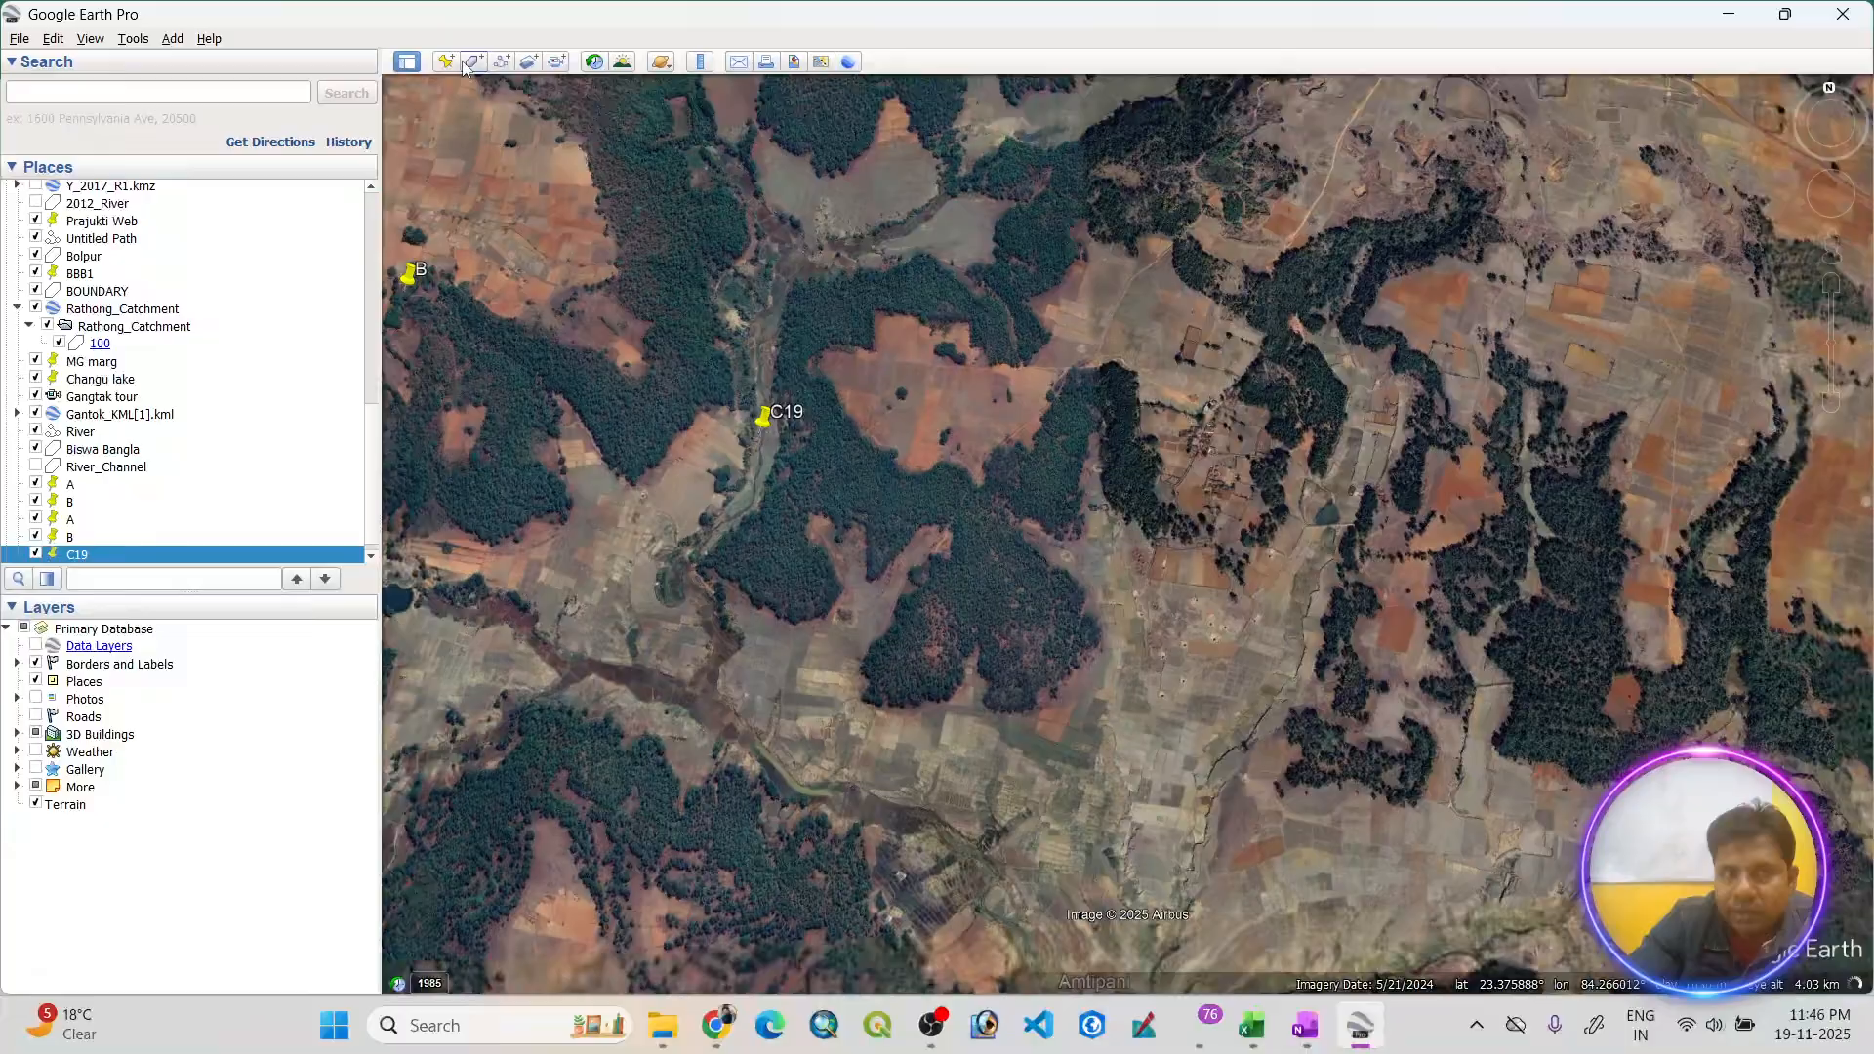
{"action": "left_click", "coordinate": [474, 62]}
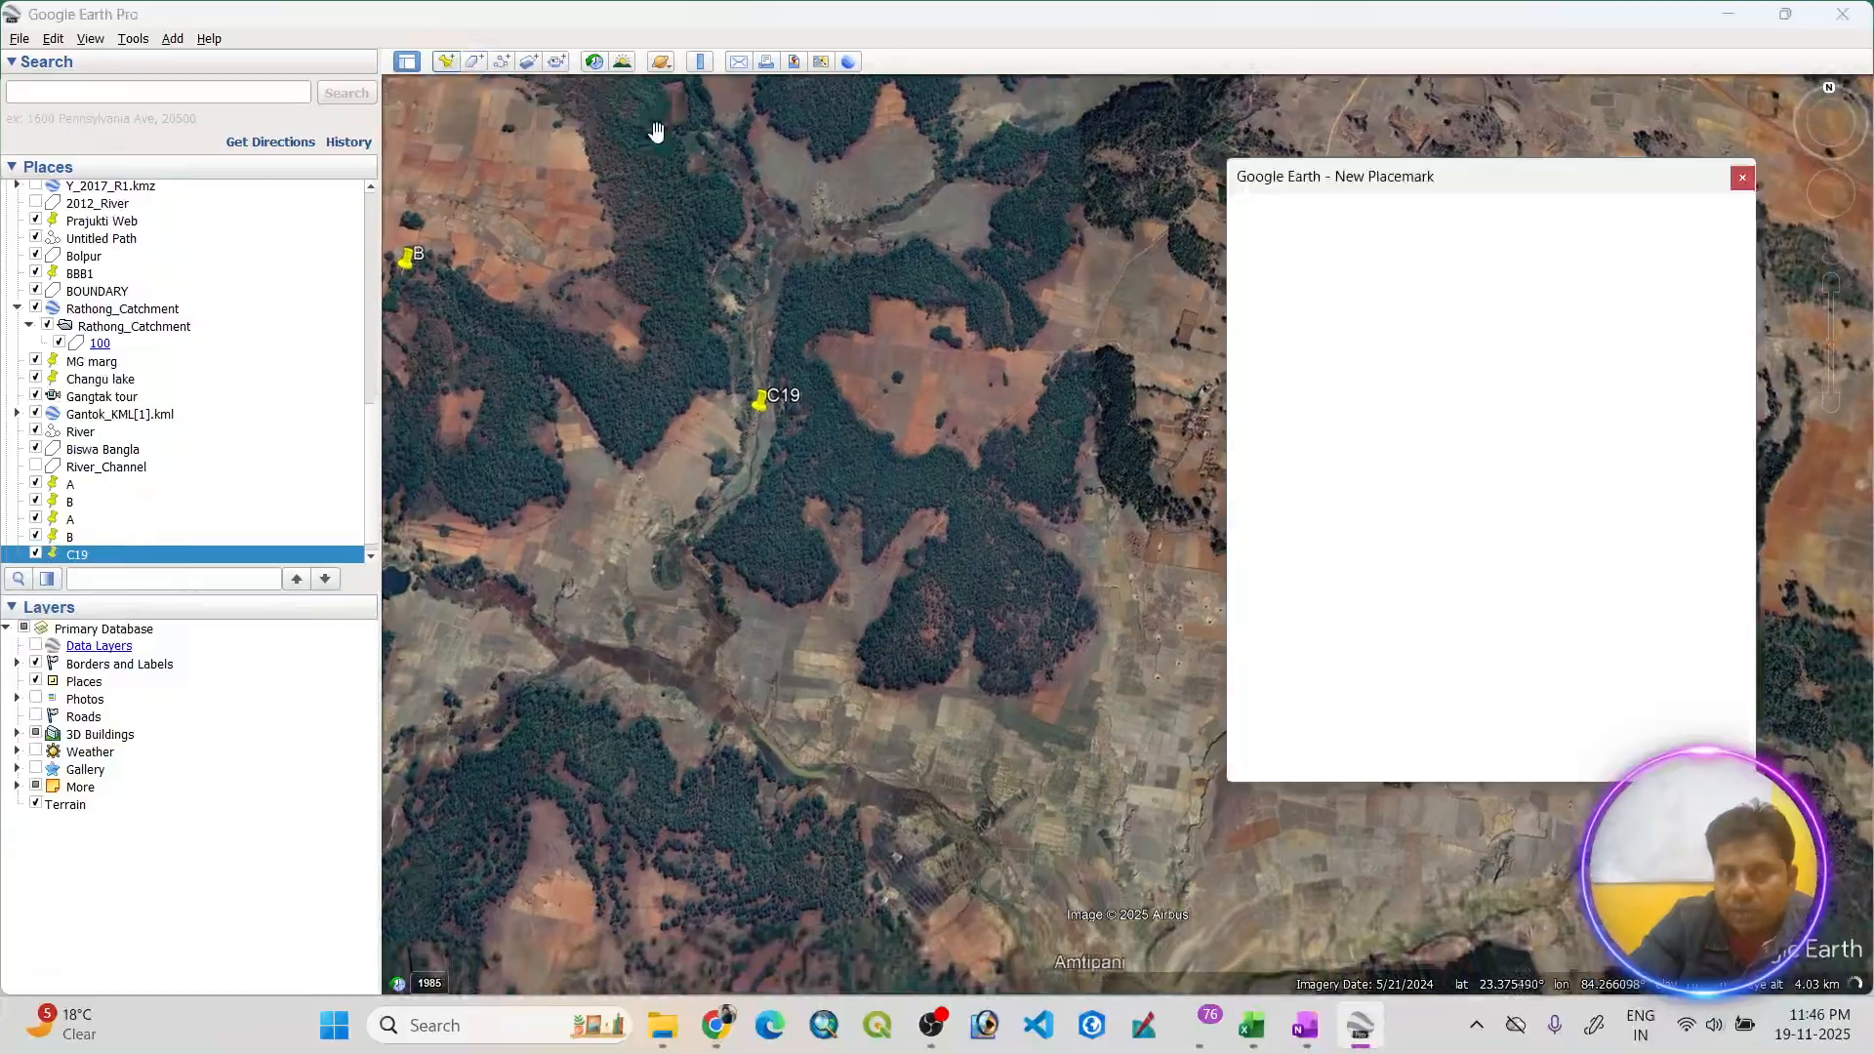
{"action": "left_click_drag", "start_coordinate": [1132, 517], "coordinate": [984, 556]}
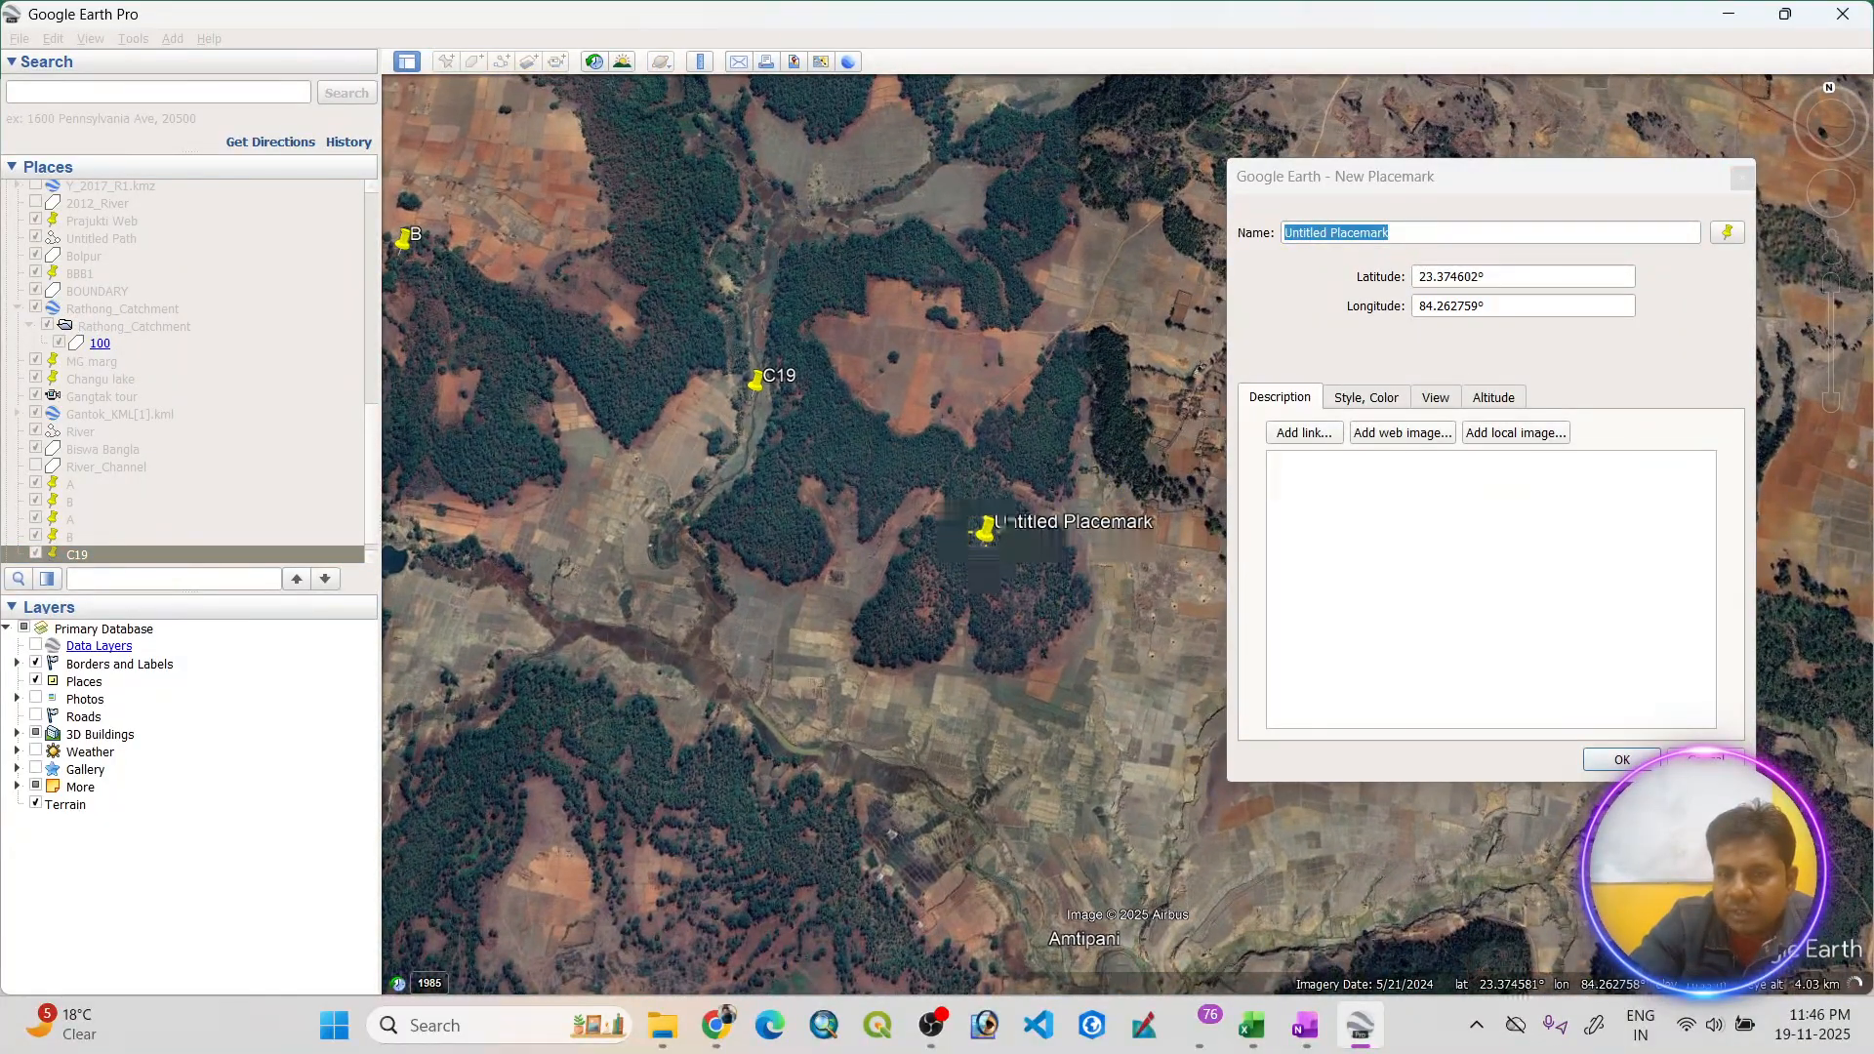
{"action": "left_click_drag", "start_coordinate": [1429, 235], "coordinate": [1101, 227]}
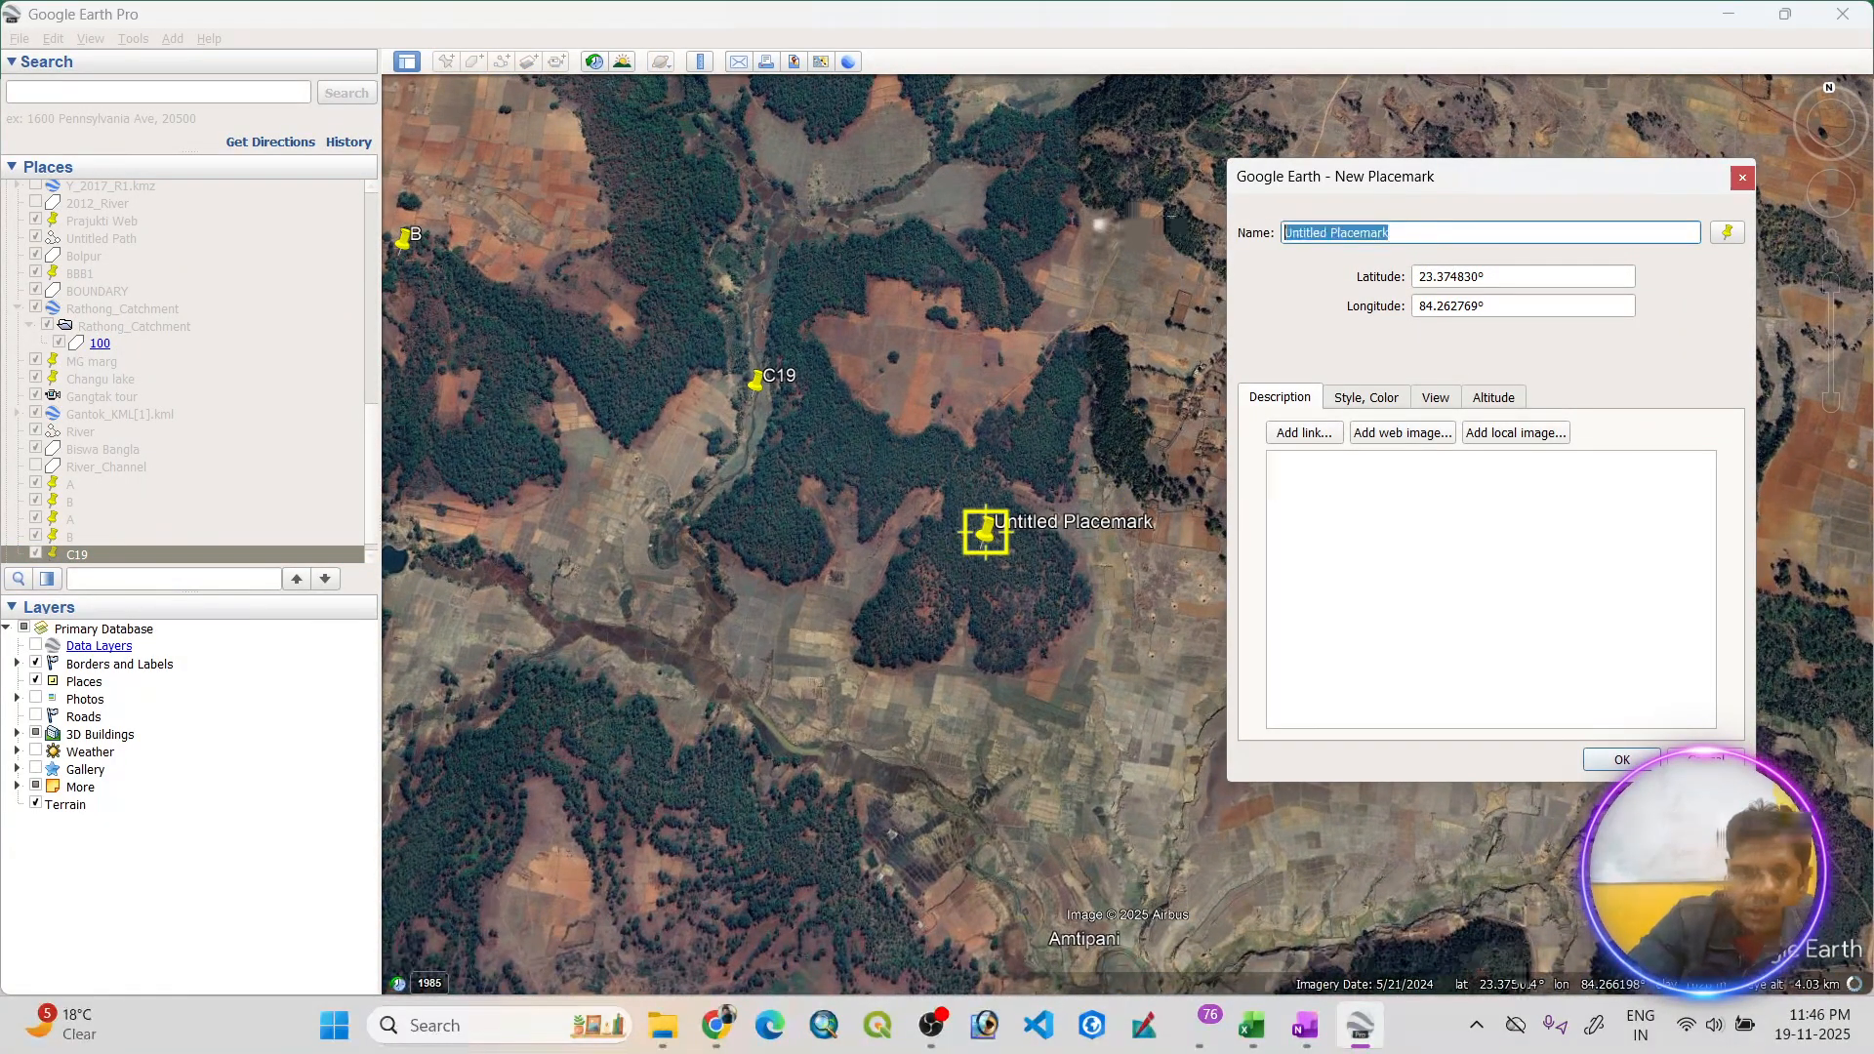
{"action": "key", "text": "BackSpace"}
{"action": "type", "text": "D"}
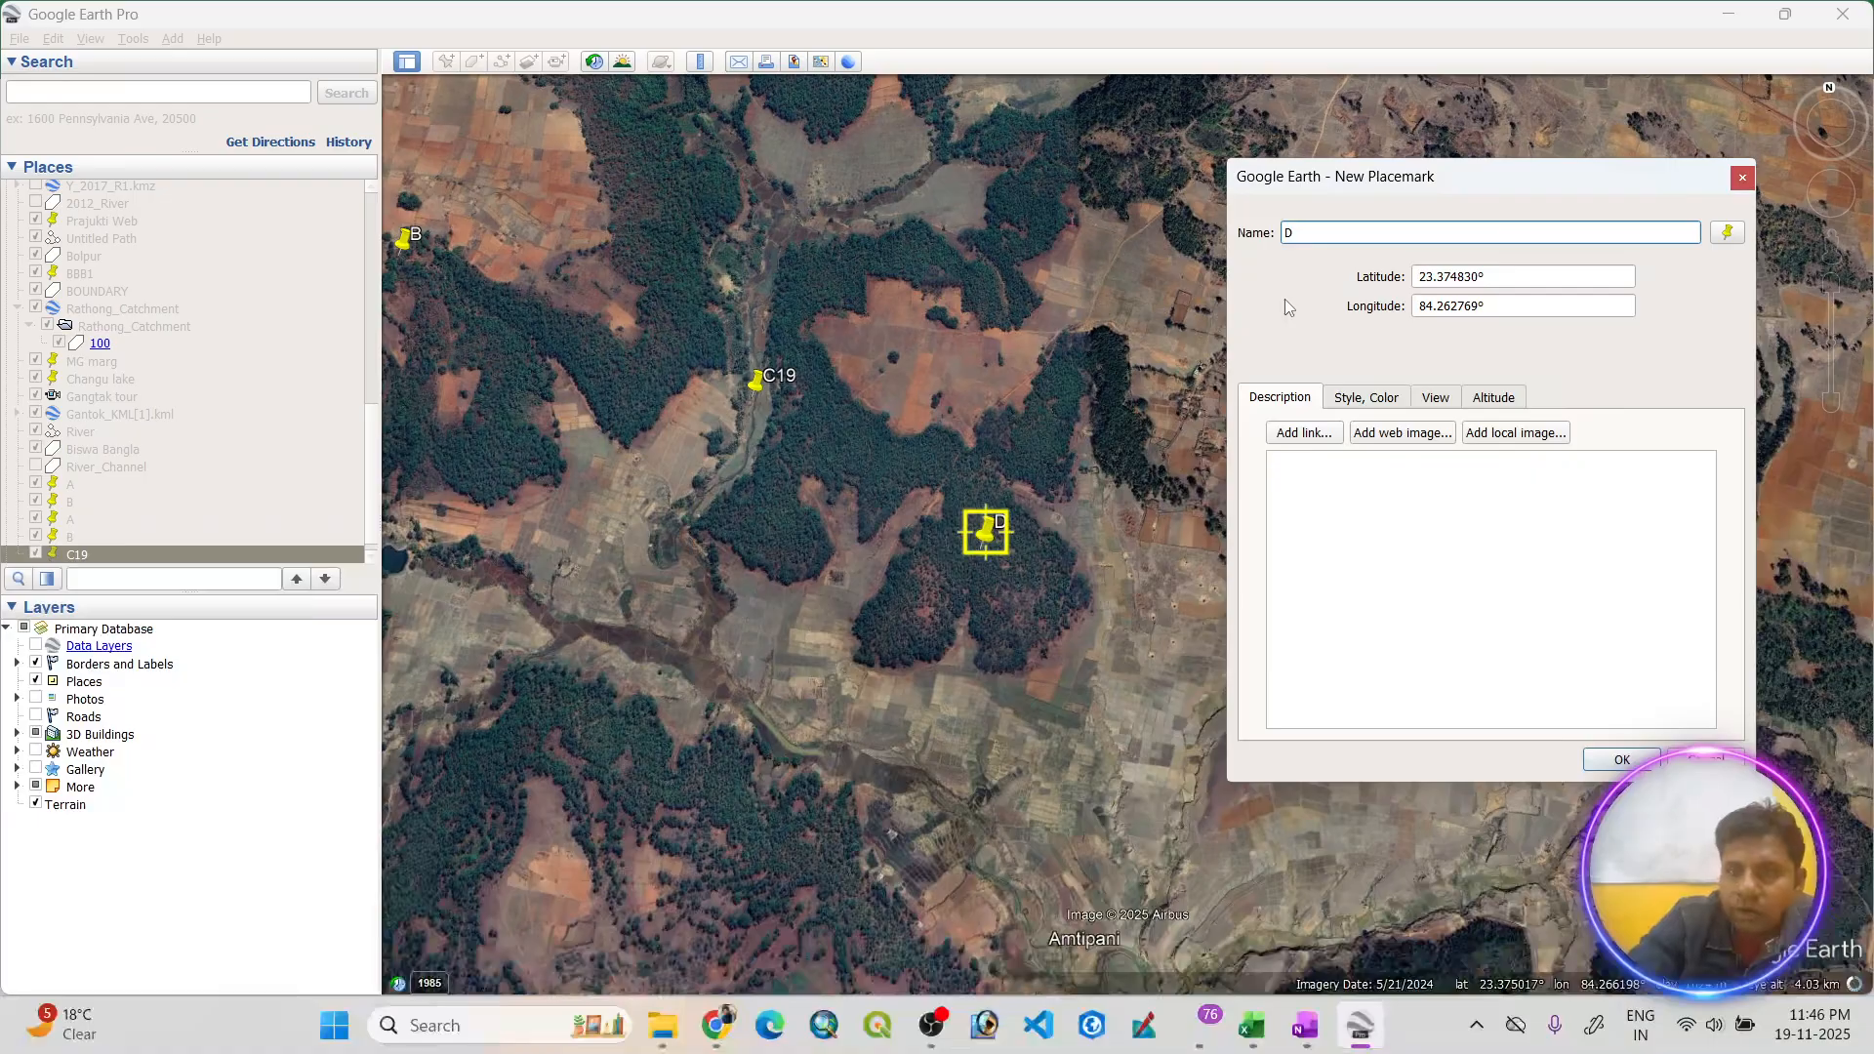
{"action": "type", "text": "19"}
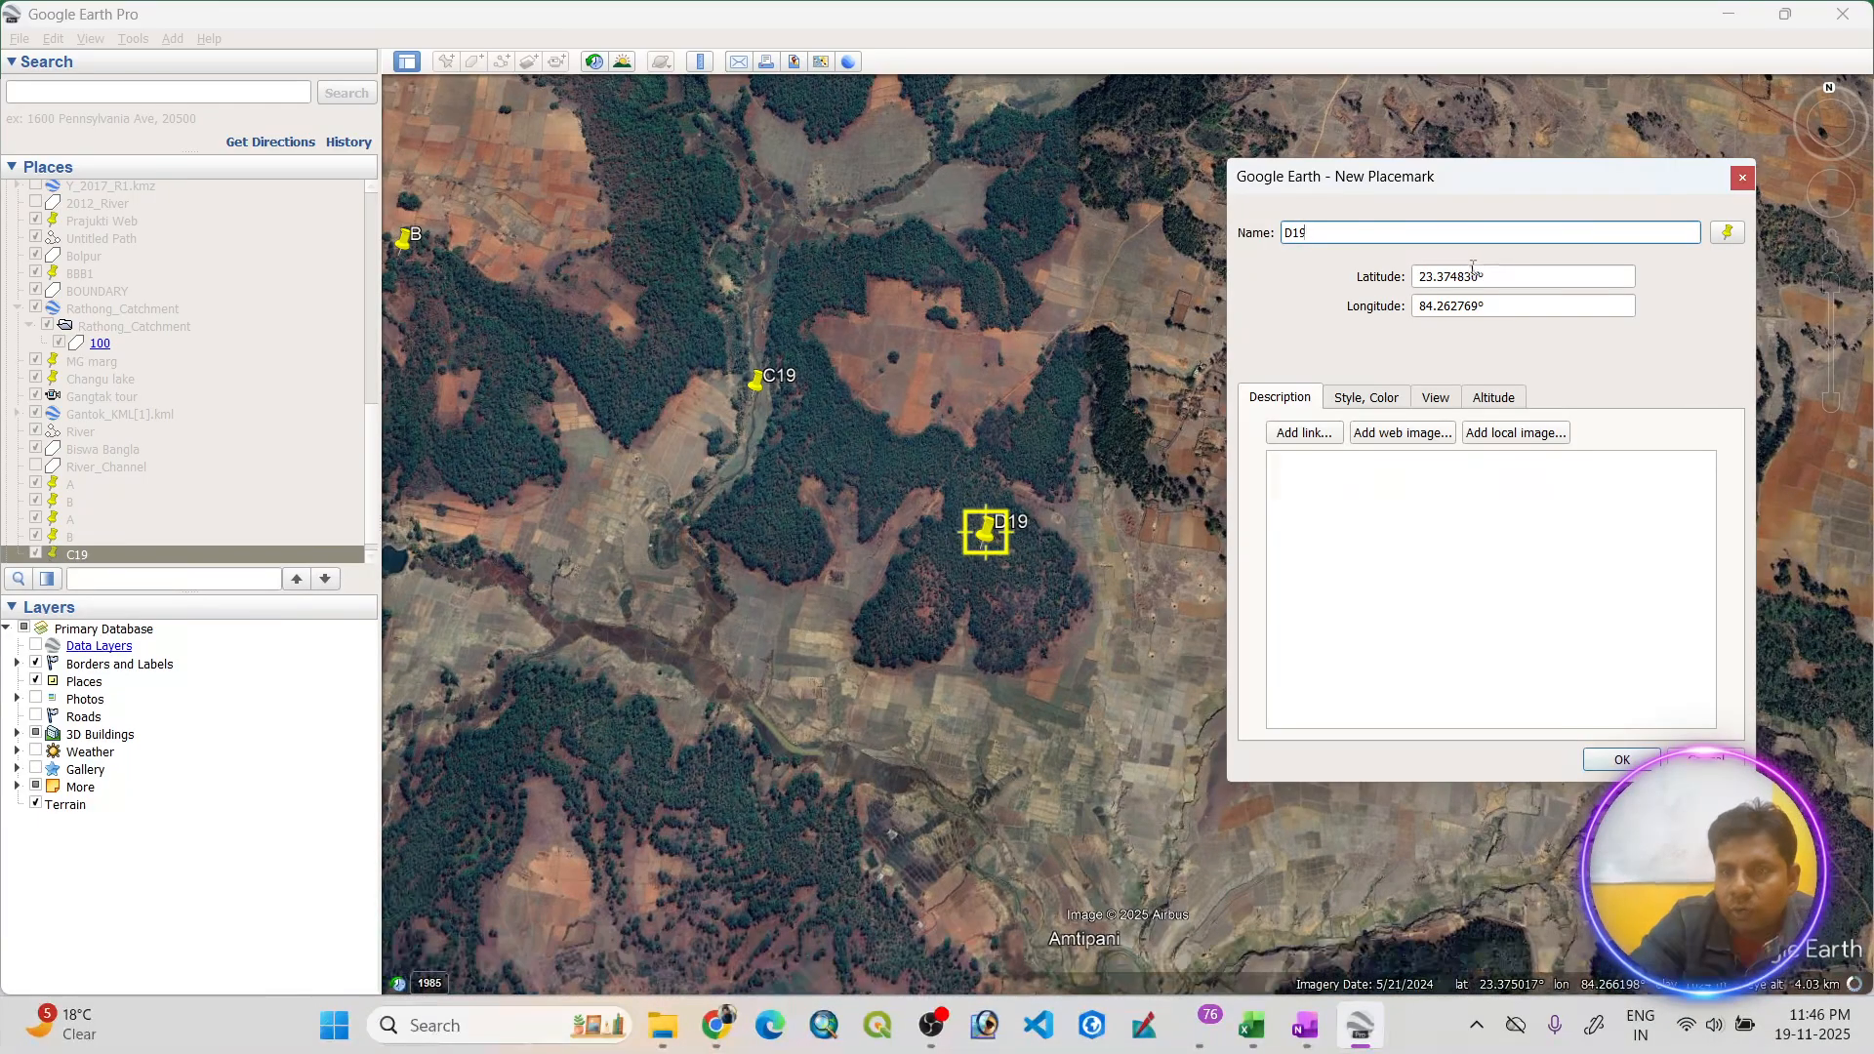
- Copy placemark D19's latitude, 23.374830, and paste it into the Lati cell B5 in Excel
{"action": "left_click_drag", "start_coordinate": [1476, 276], "coordinate": [1409, 280]}
{"action": "right_click", "coordinate": [1446, 280]}
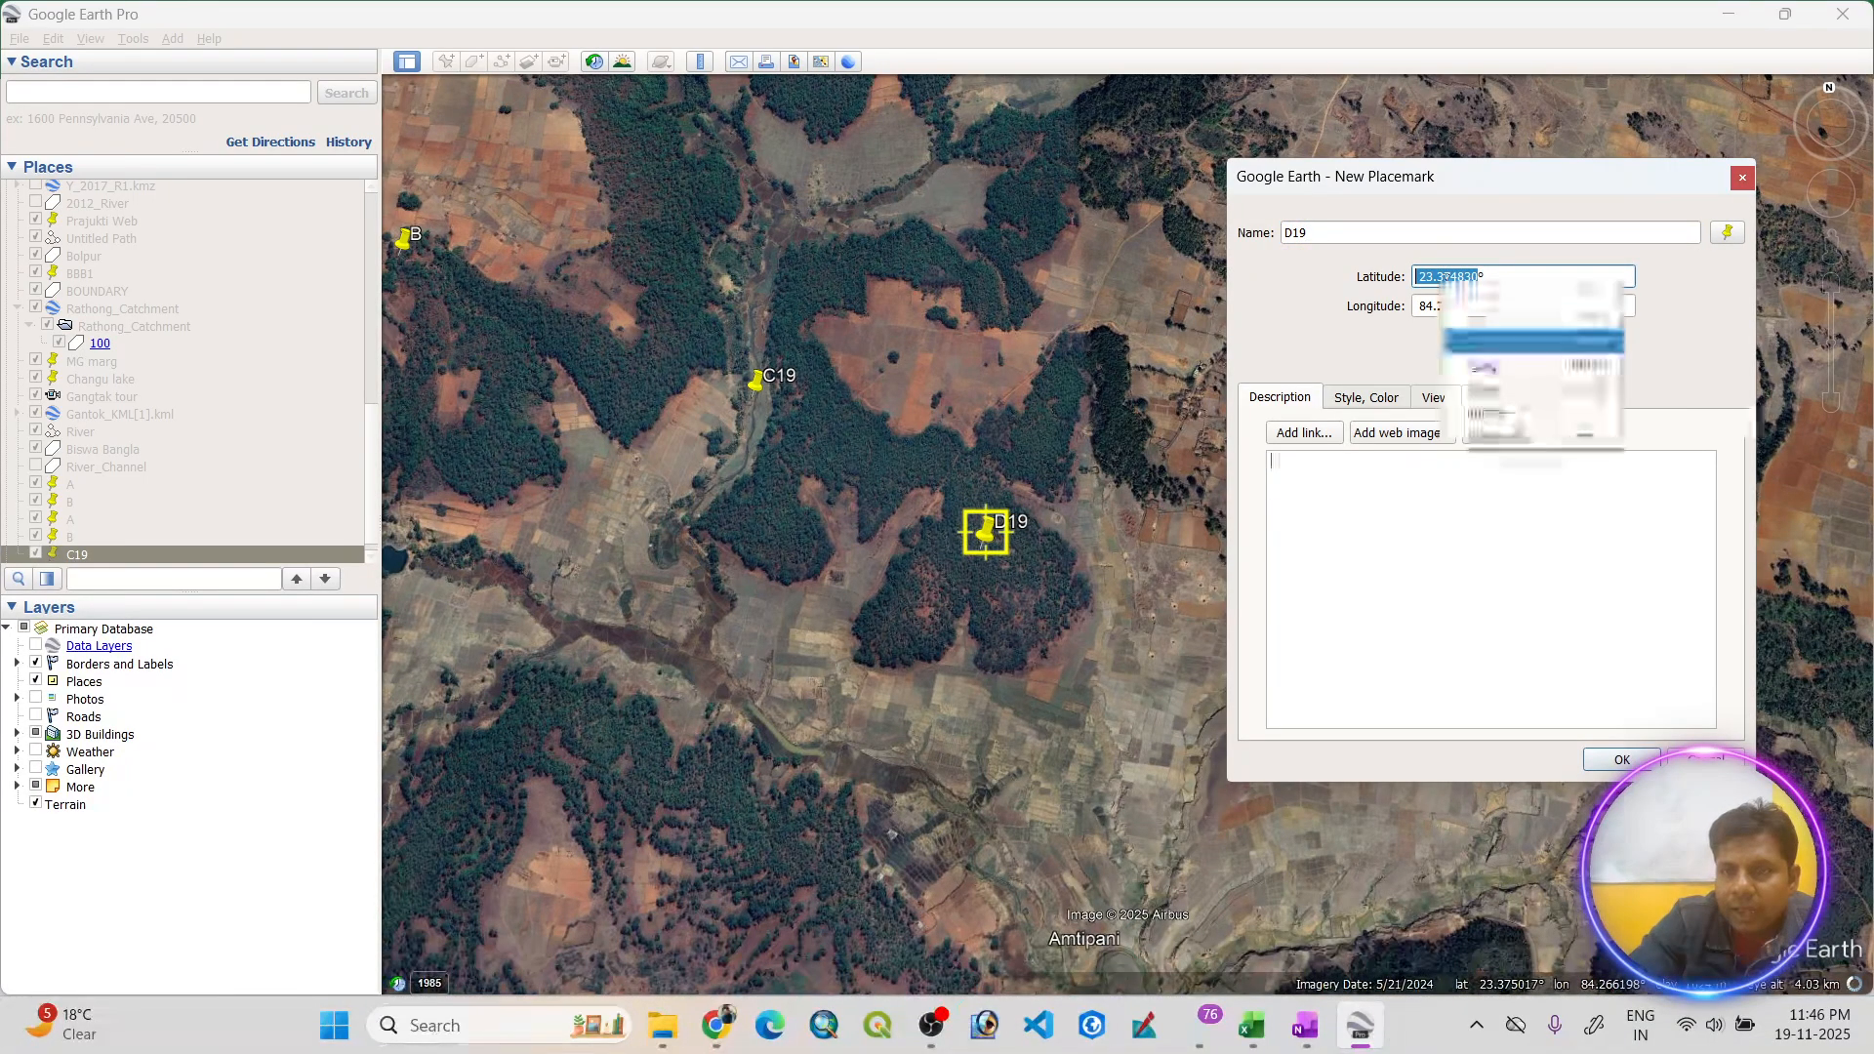
{"action": "left_click", "coordinate": [1475, 365]}
{"action": "left_click", "coordinate": [1250, 1017]}
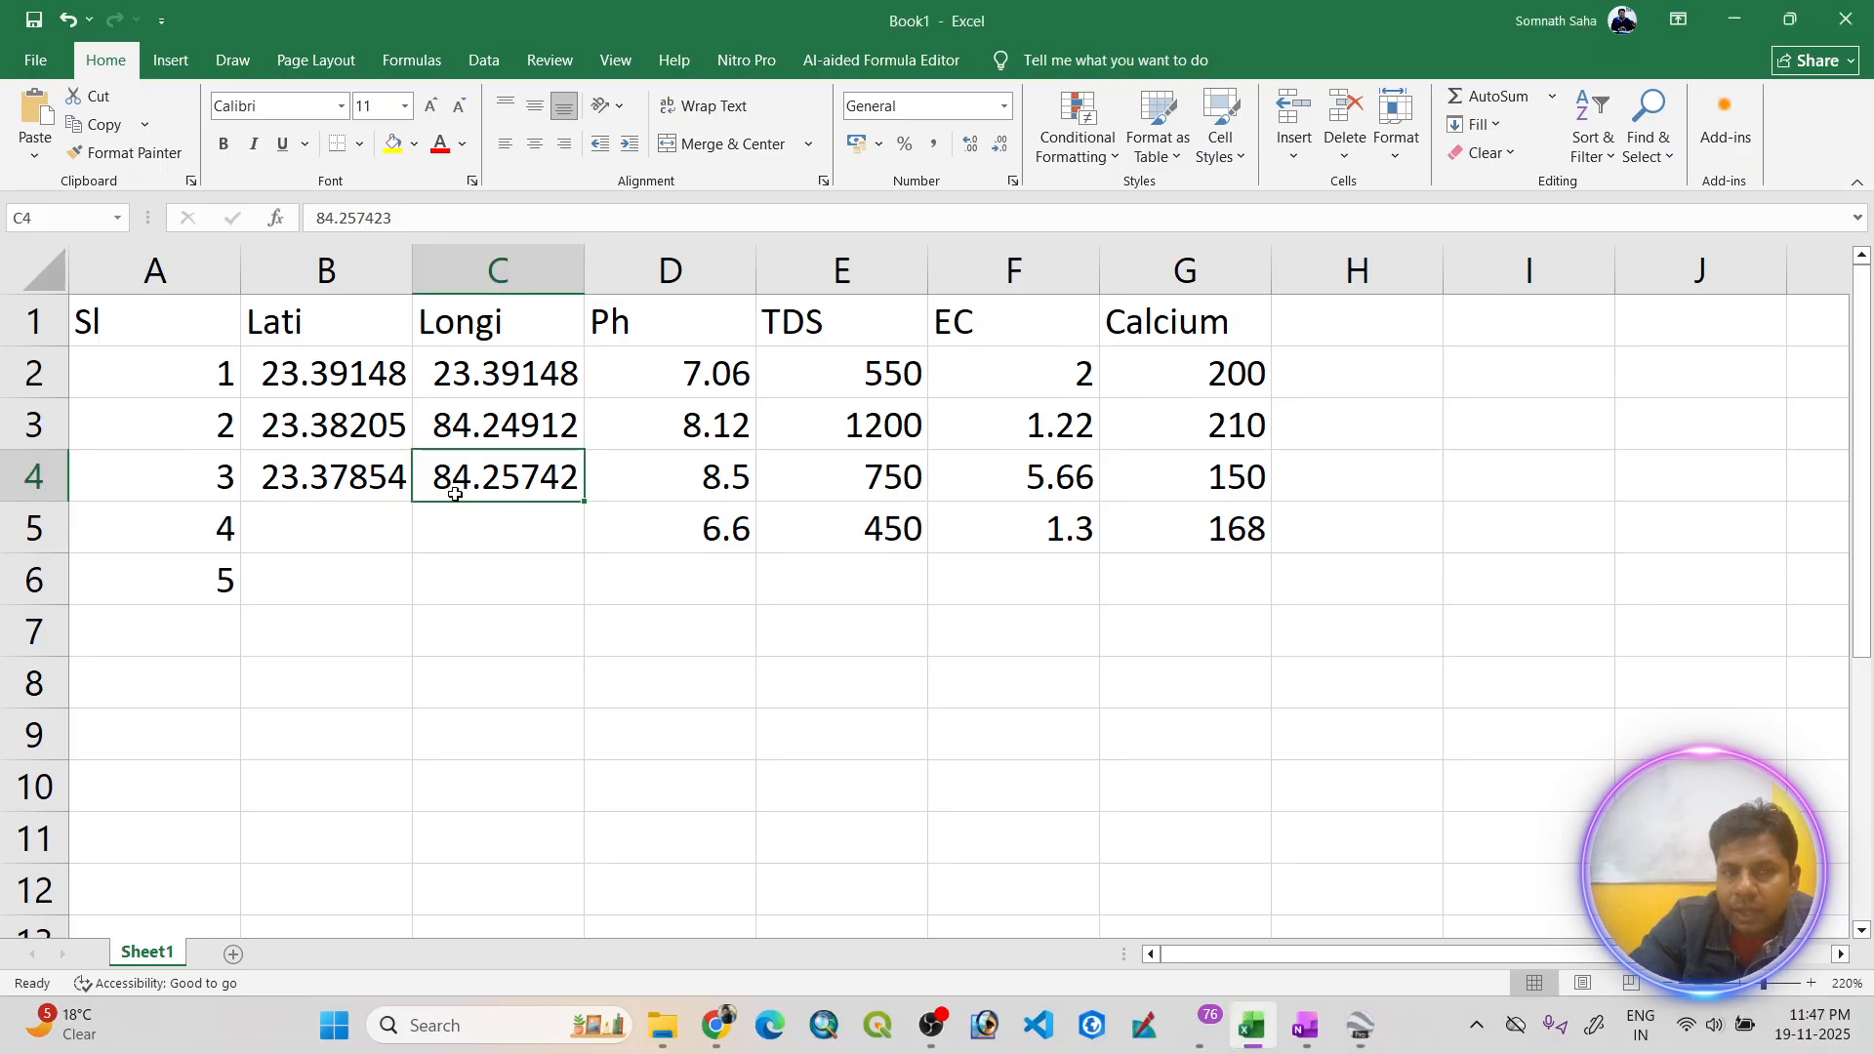
{"action": "left_click", "coordinate": [371, 517]}
{"action": "right_click", "coordinate": [371, 517]}
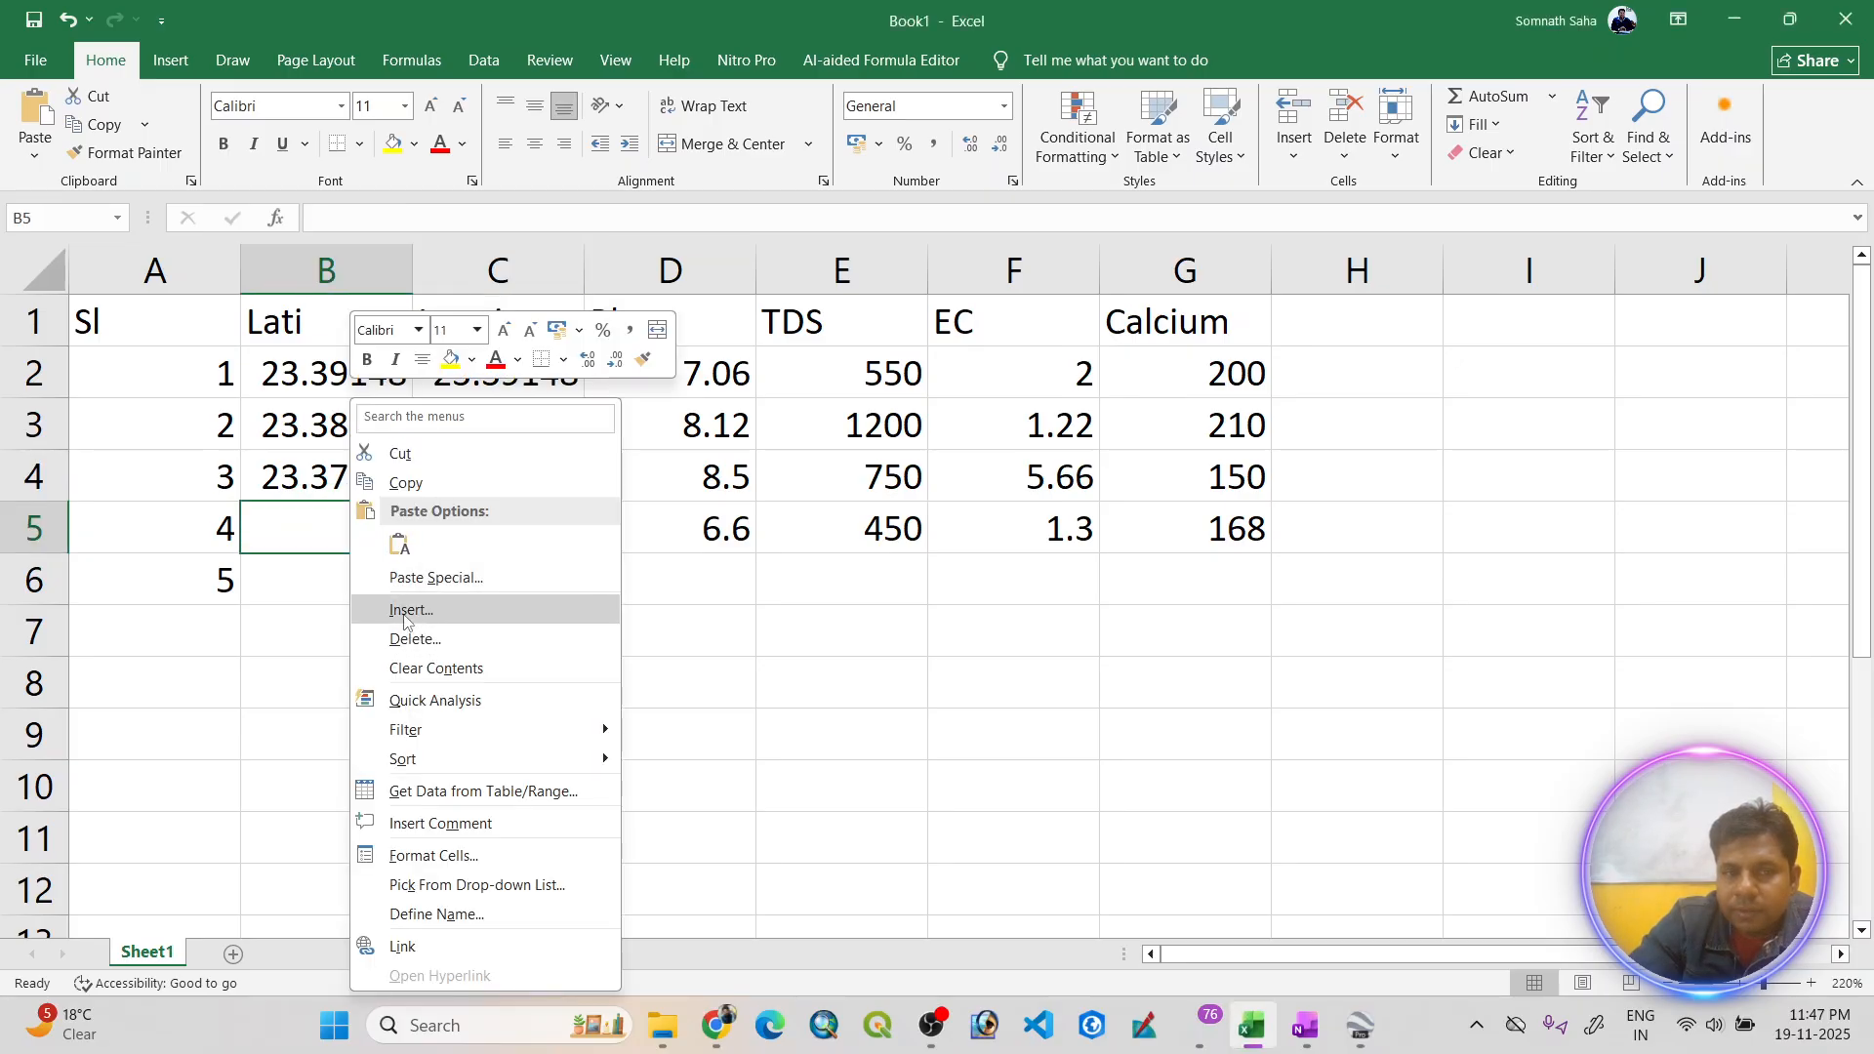
{"action": "left_click", "coordinate": [399, 545]}
- Copy placemark D19's longitude, 84.262769, from Google Earth Pro and paste it into the Longi cell C5 in Excel
{"action": "left_click", "coordinate": [1360, 1025]}
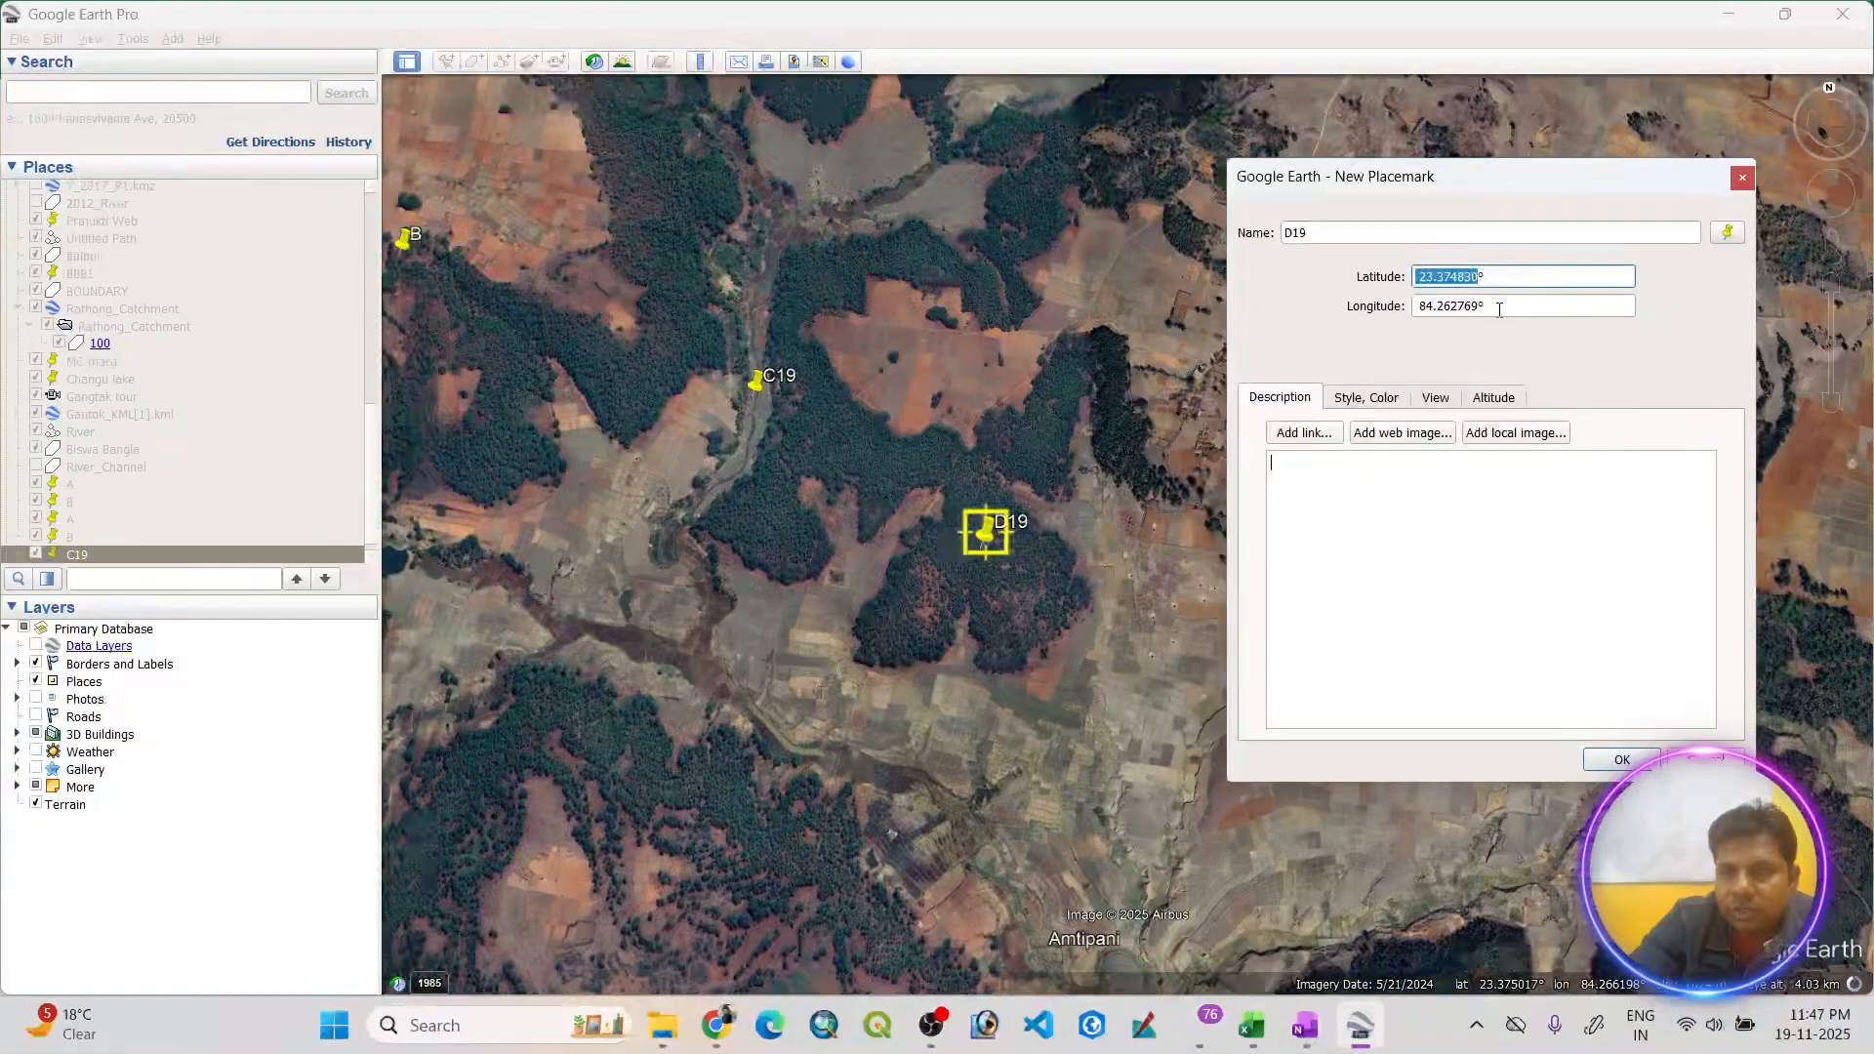
{"action": "double_click", "coordinate": [1453, 306]}
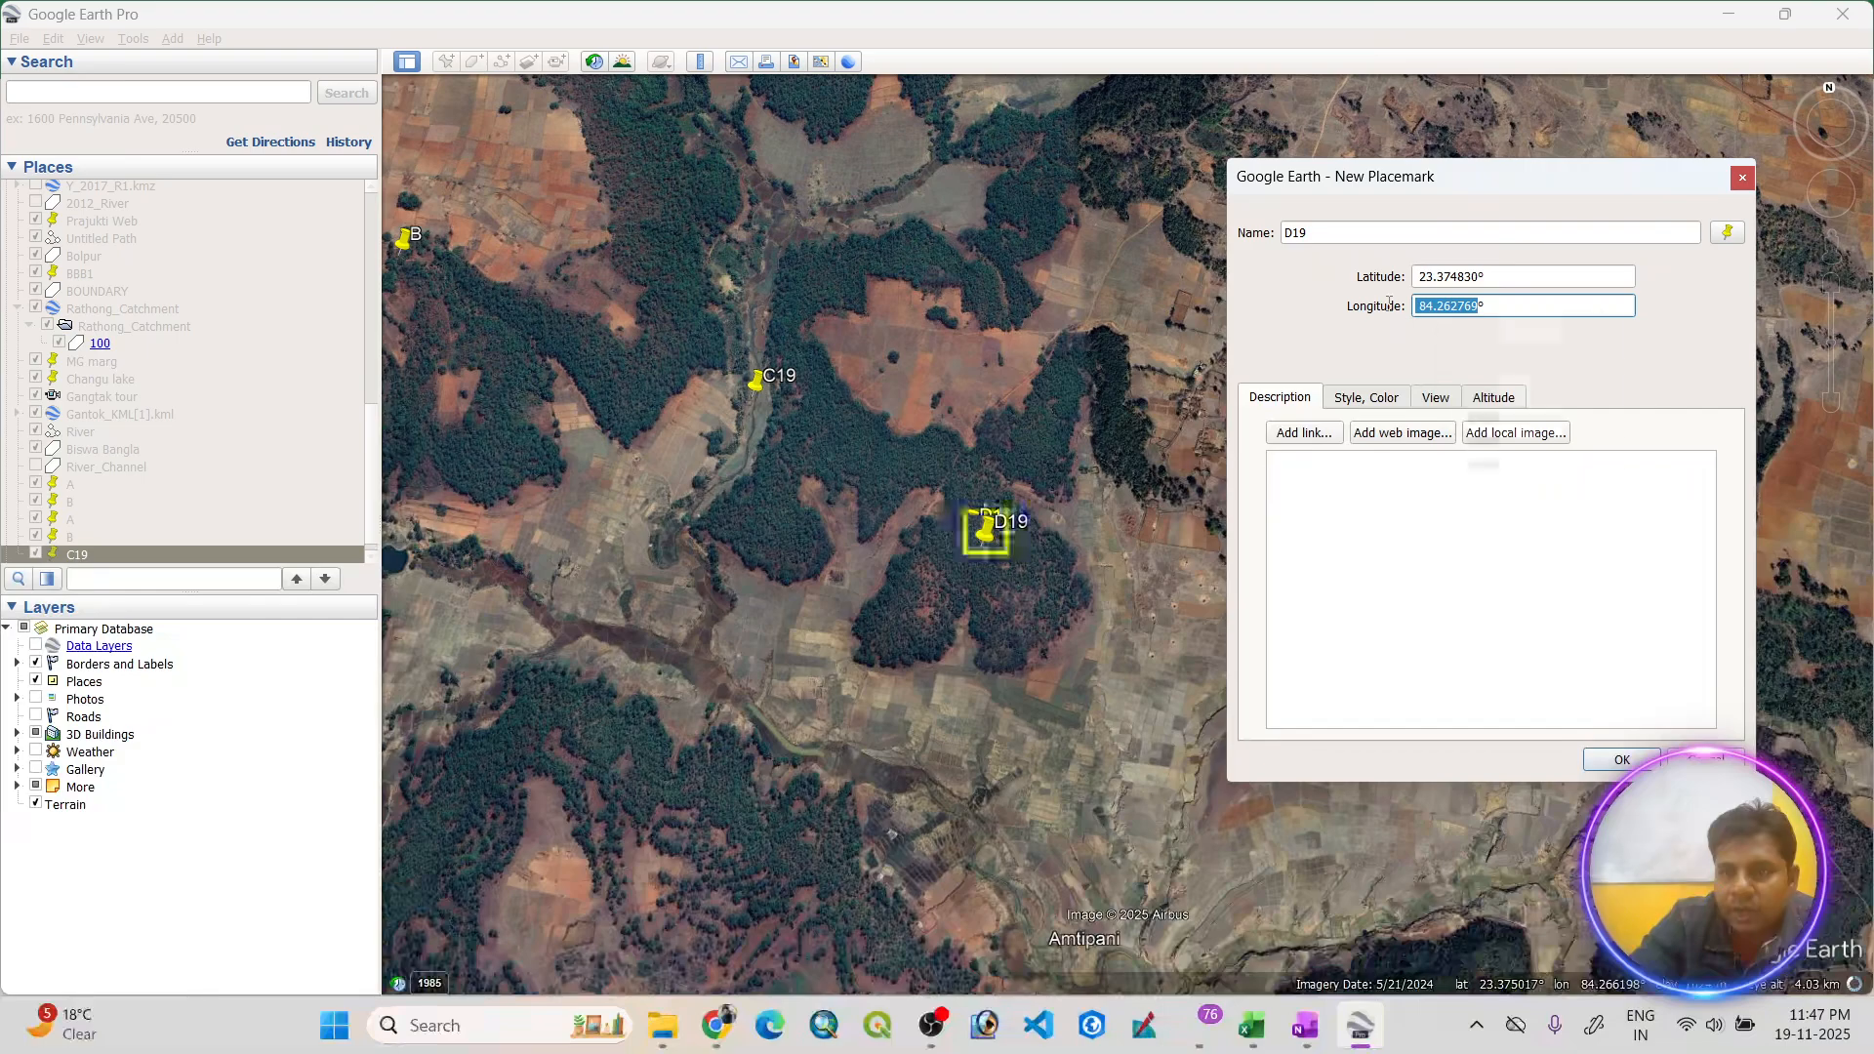
{"action": "right_click", "coordinate": [1440, 306]}
{"action": "left_click", "coordinate": [1464, 393]}
{"action": "left_click", "coordinate": [1254, 1044]}
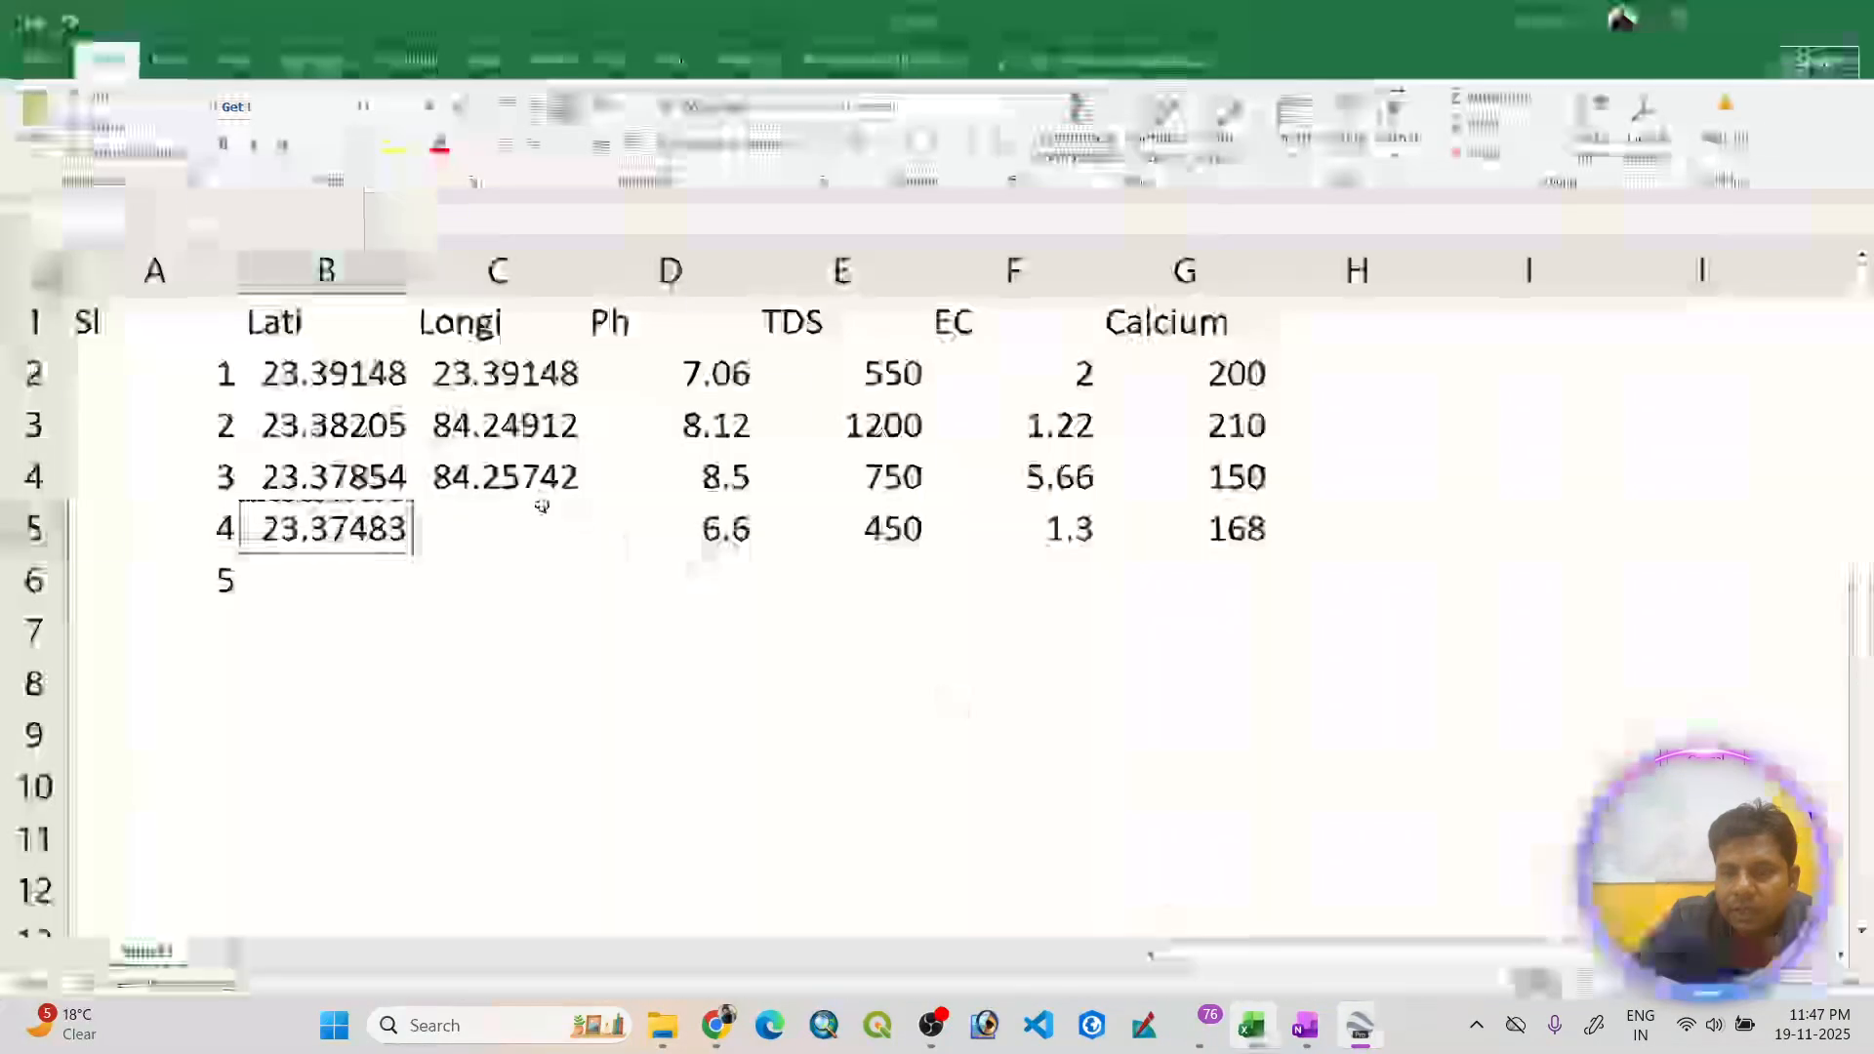
{"action": "left_click", "coordinate": [497, 529]}
{"action": "right_click", "coordinate": [500, 529]}
{"action": "left_click", "coordinate": [553, 546]}
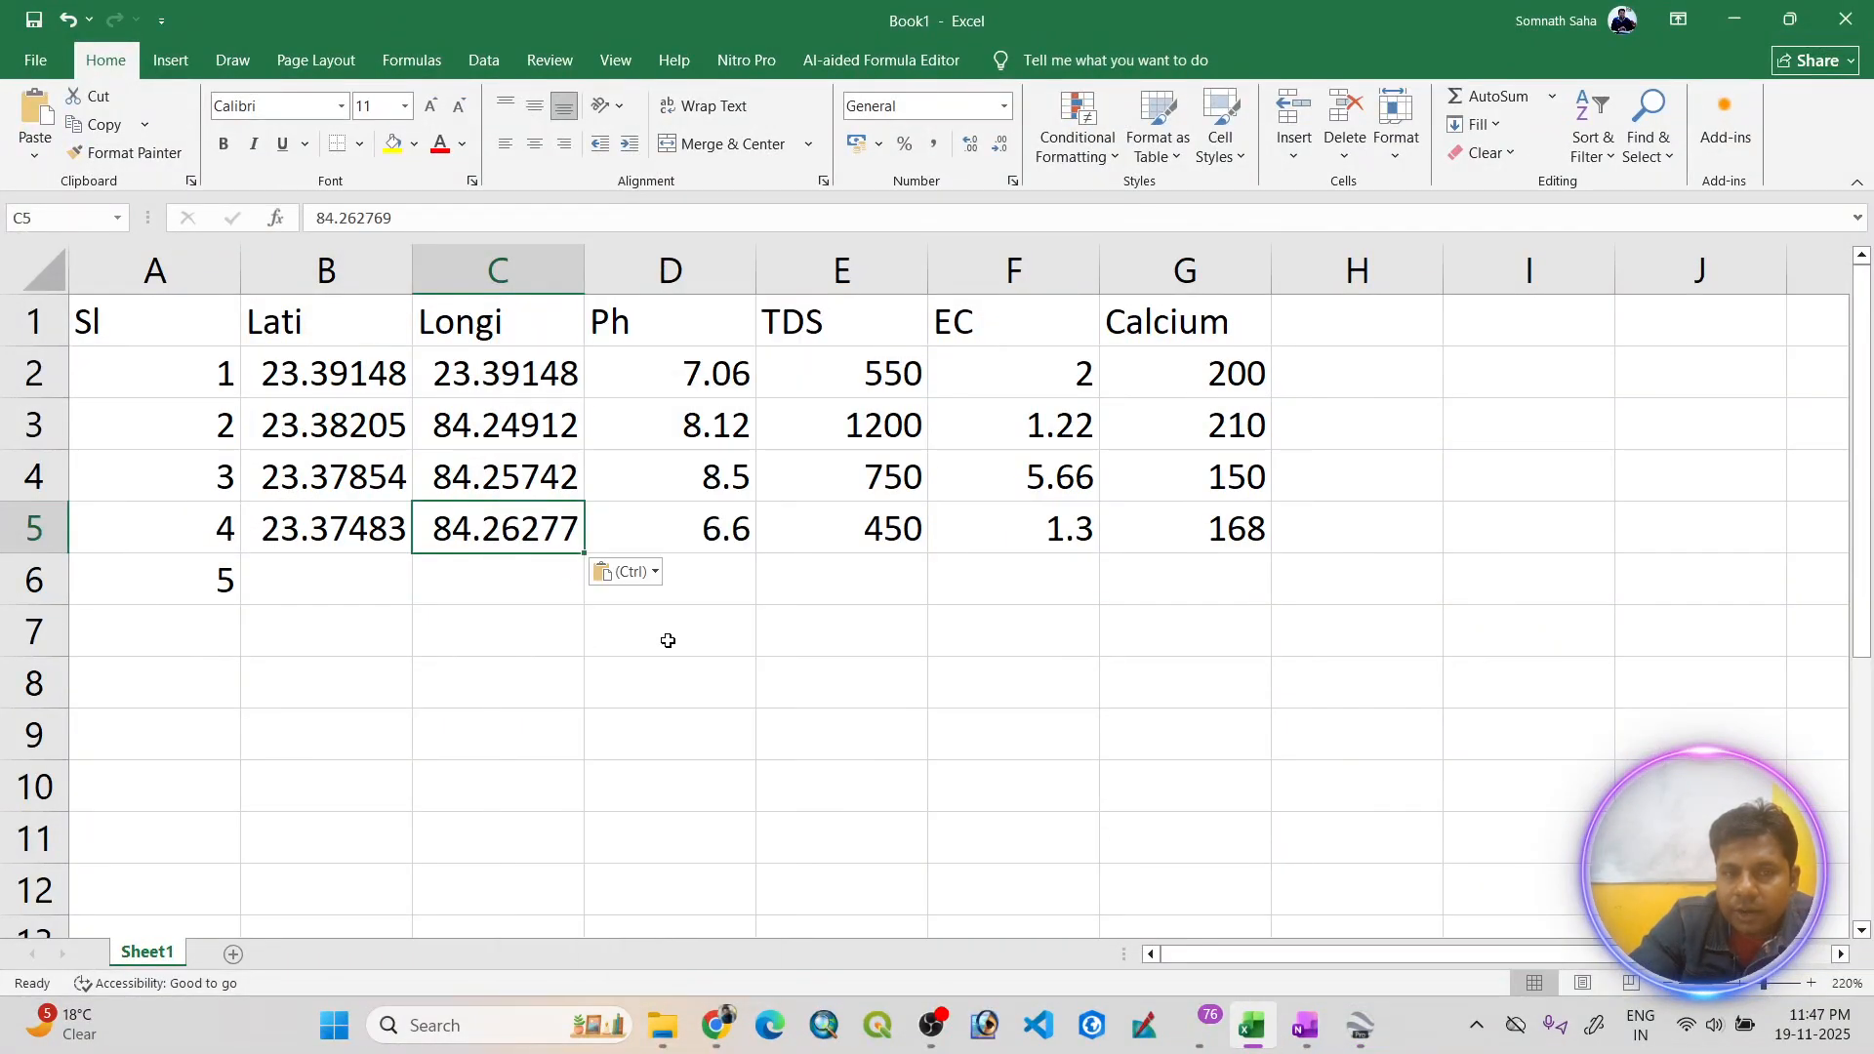
{"action": "left_click", "coordinate": [727, 665]}
{"action": "left_click", "coordinate": [984, 704]}
{"action": "left_click_drag", "start_coordinate": [193, 332], "coordinate": [1210, 530]}
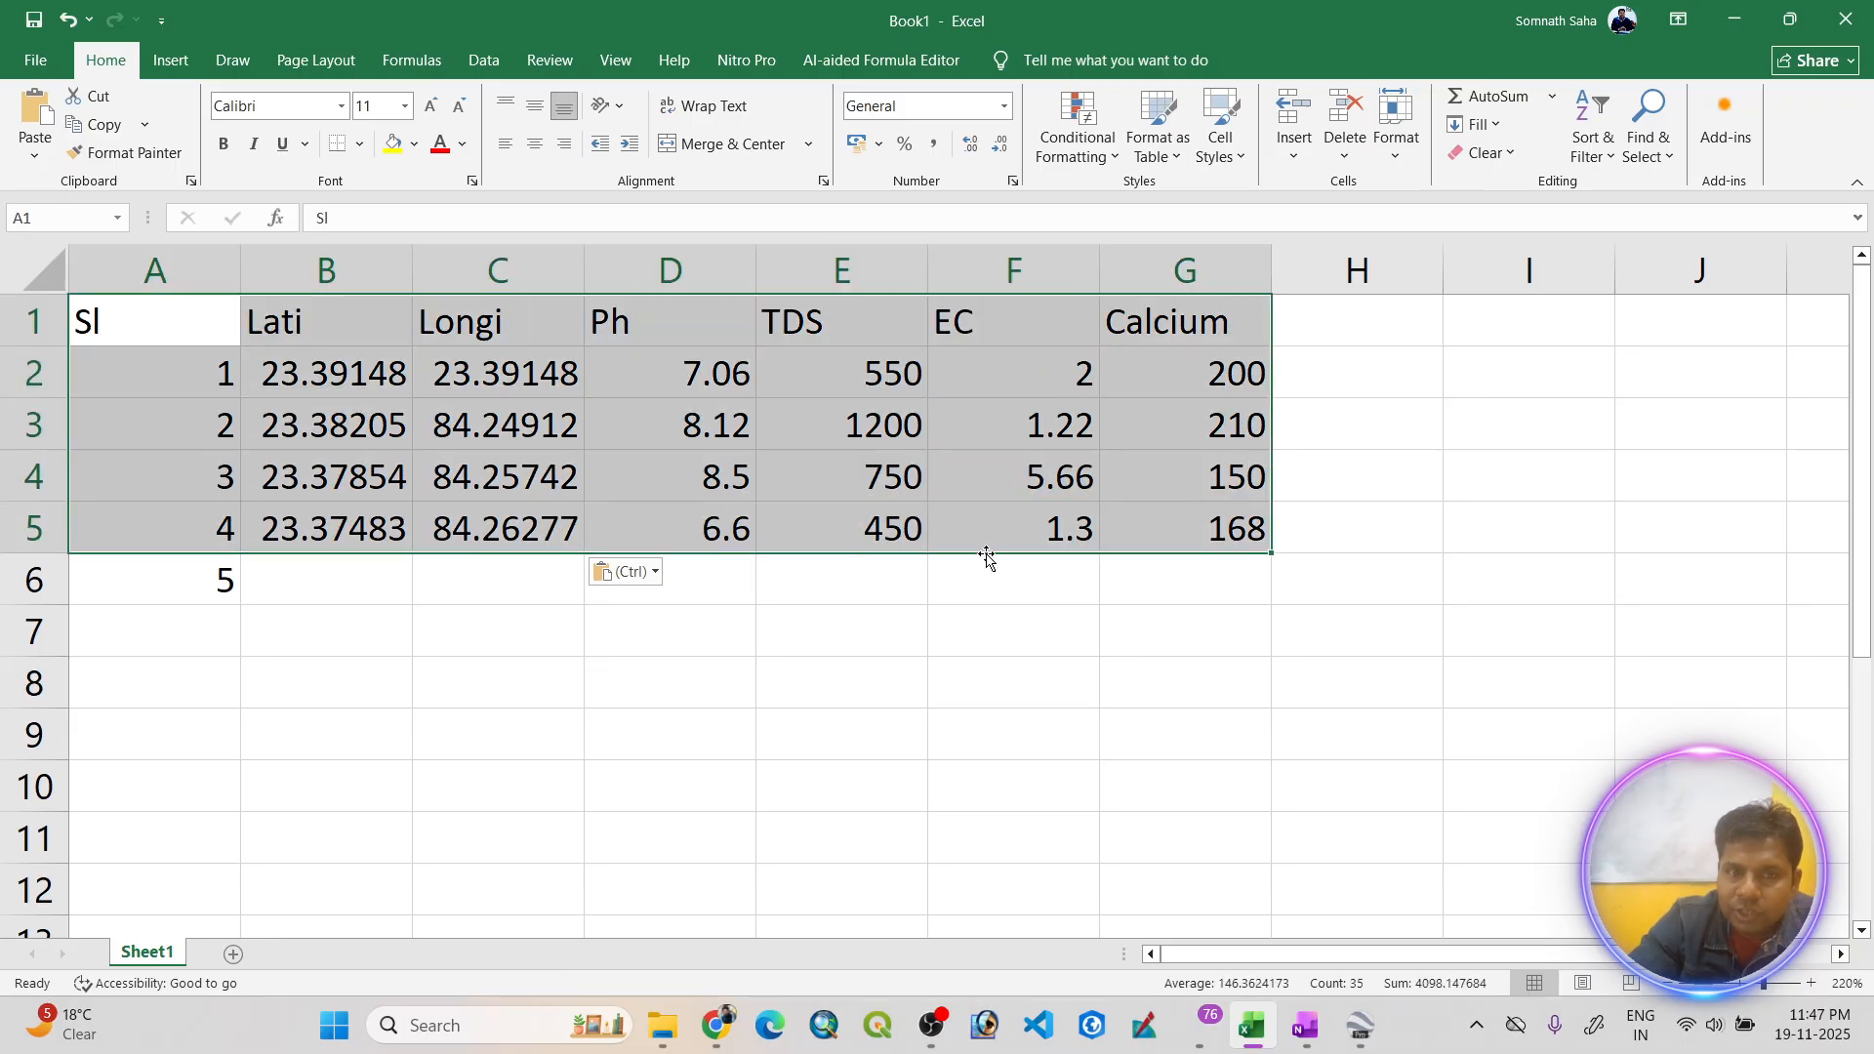
{"action": "left_click", "coordinate": [986, 641]}
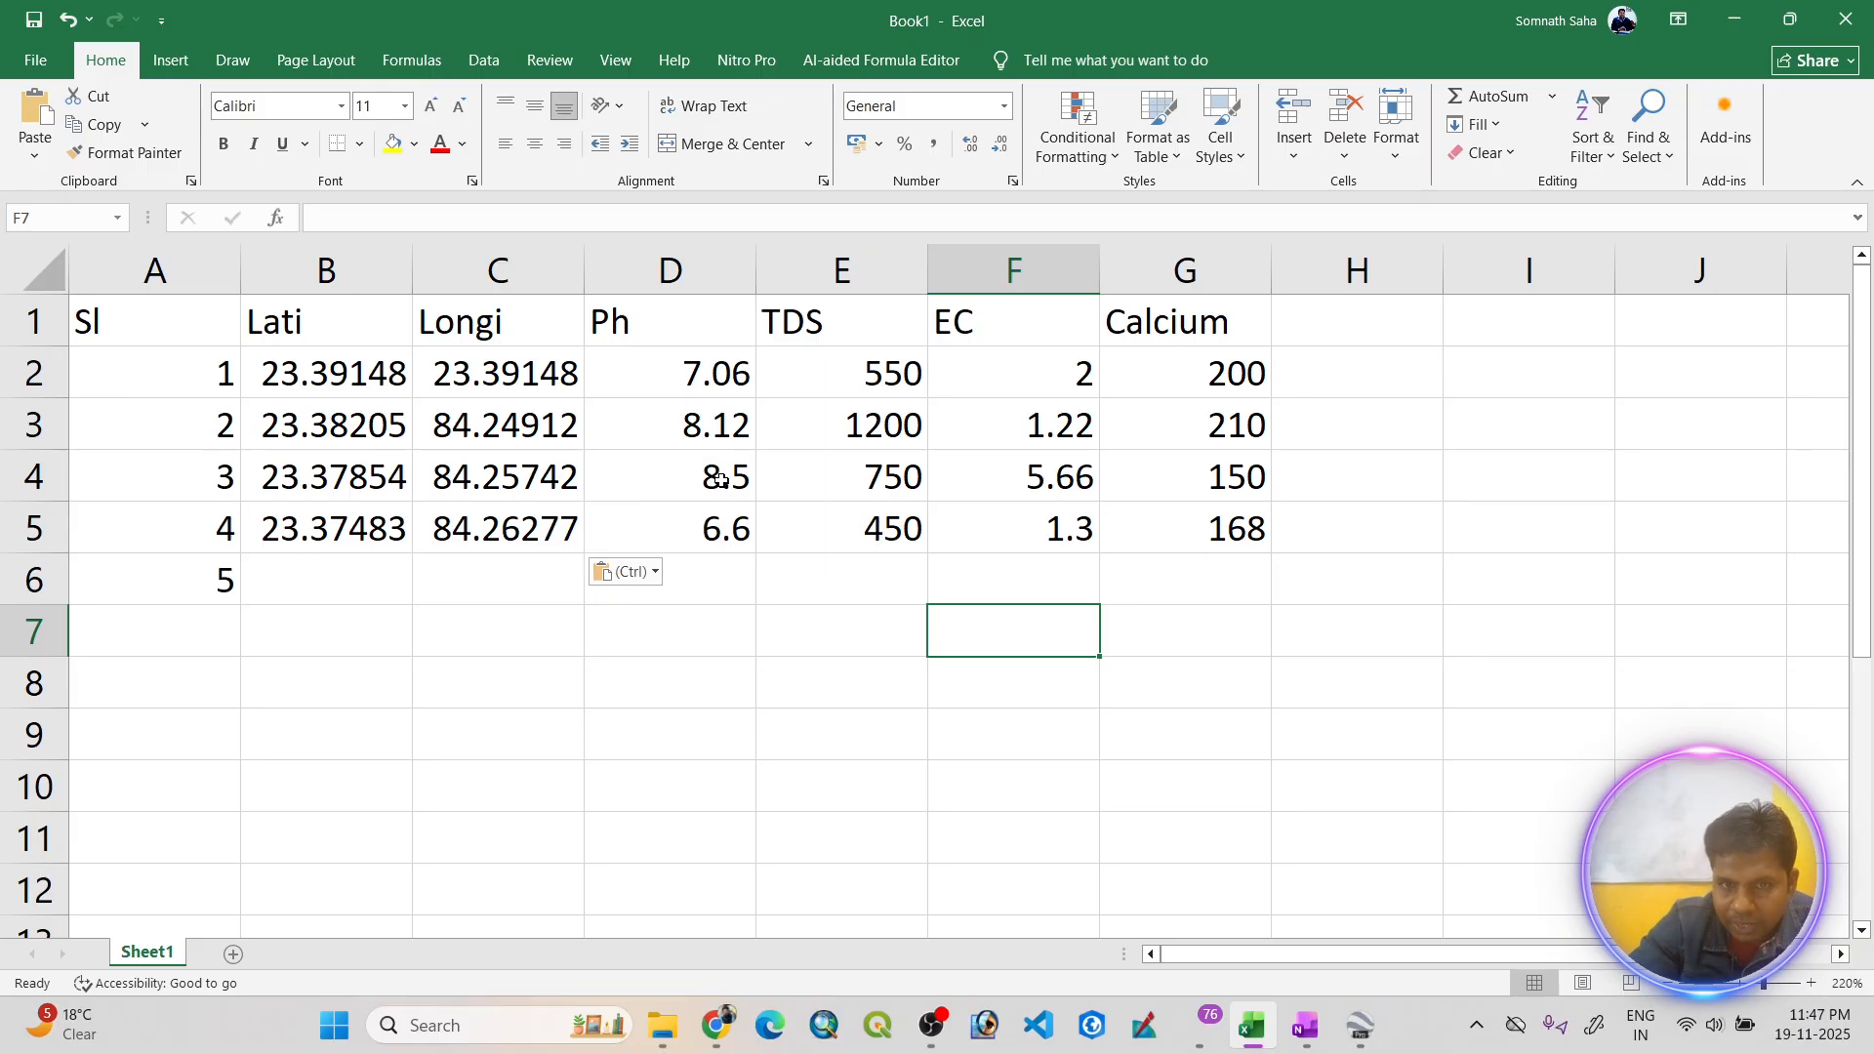
- Launch QGIS and minimize the Excel, Google Earth Pro and WhatsApp windows to bring up the OneNote practical page
{"action": "left_click", "coordinate": [879, 1035]}
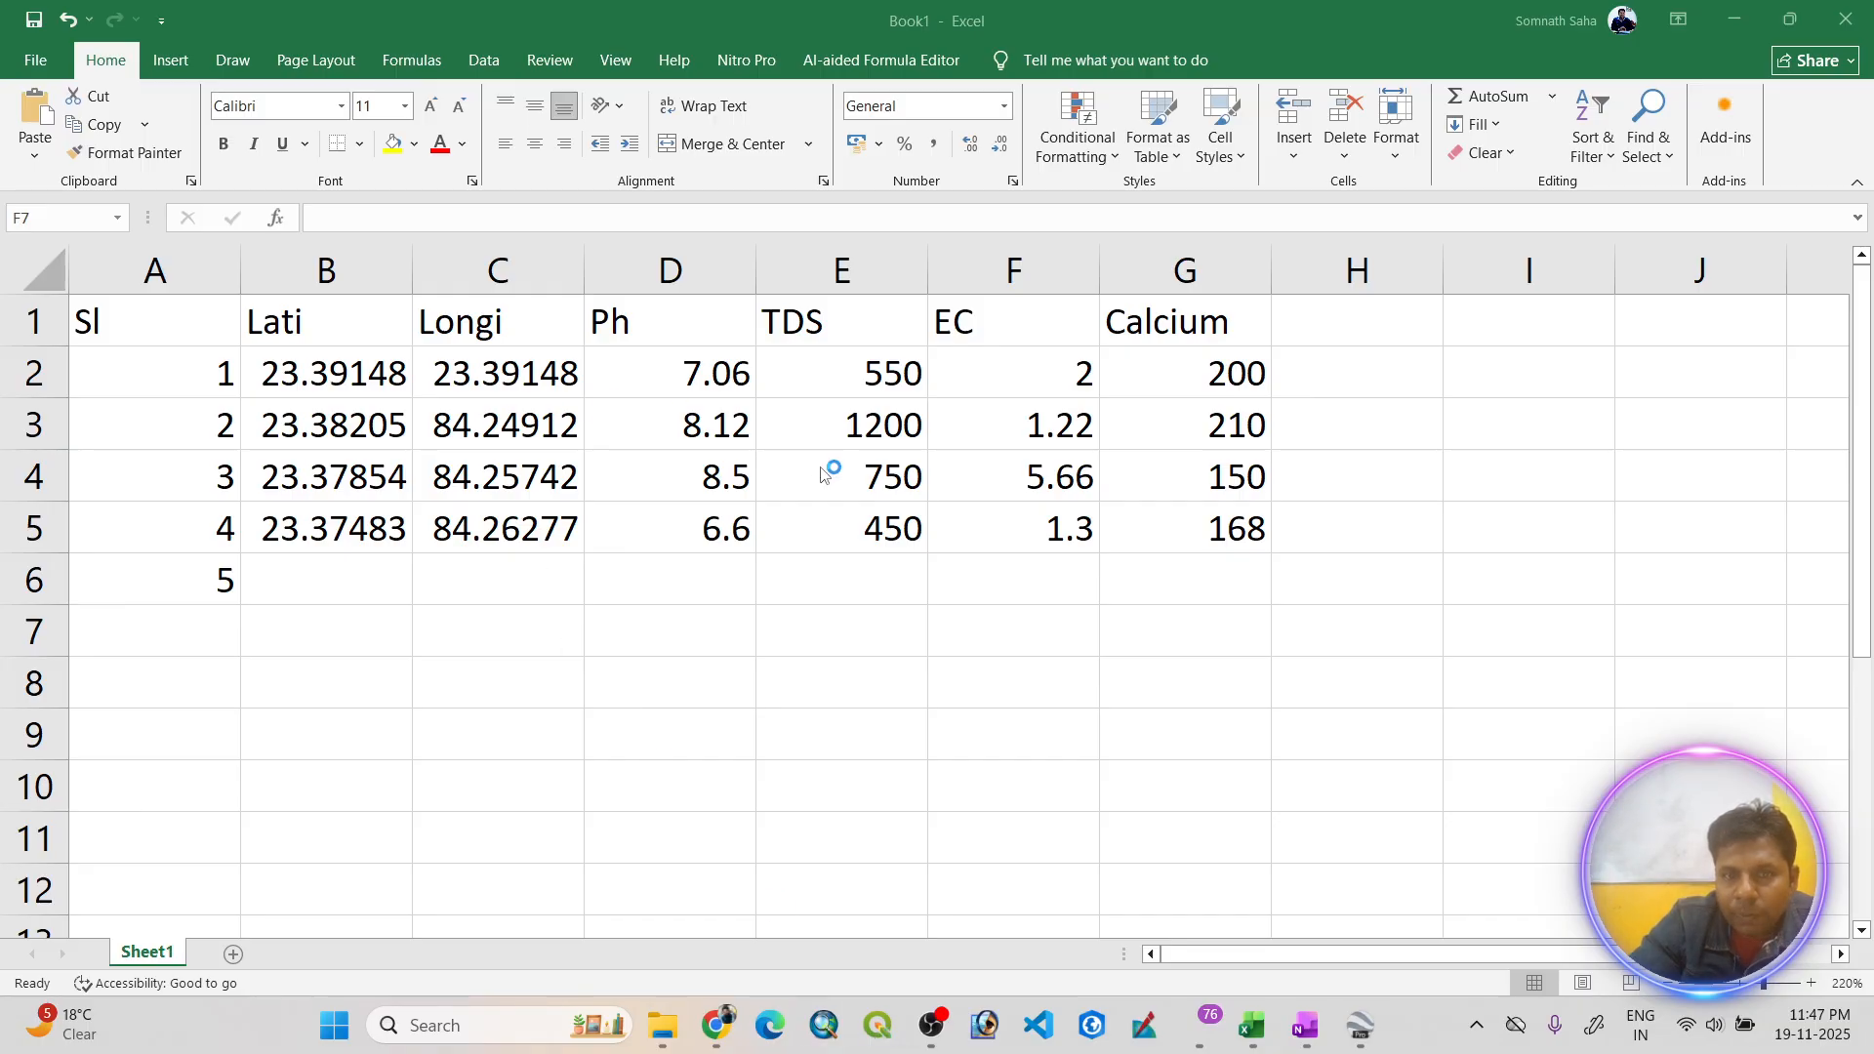
{"action": "left_click", "coordinate": [1735, 22]}
{"action": "left_click", "coordinate": [1740, 177]}
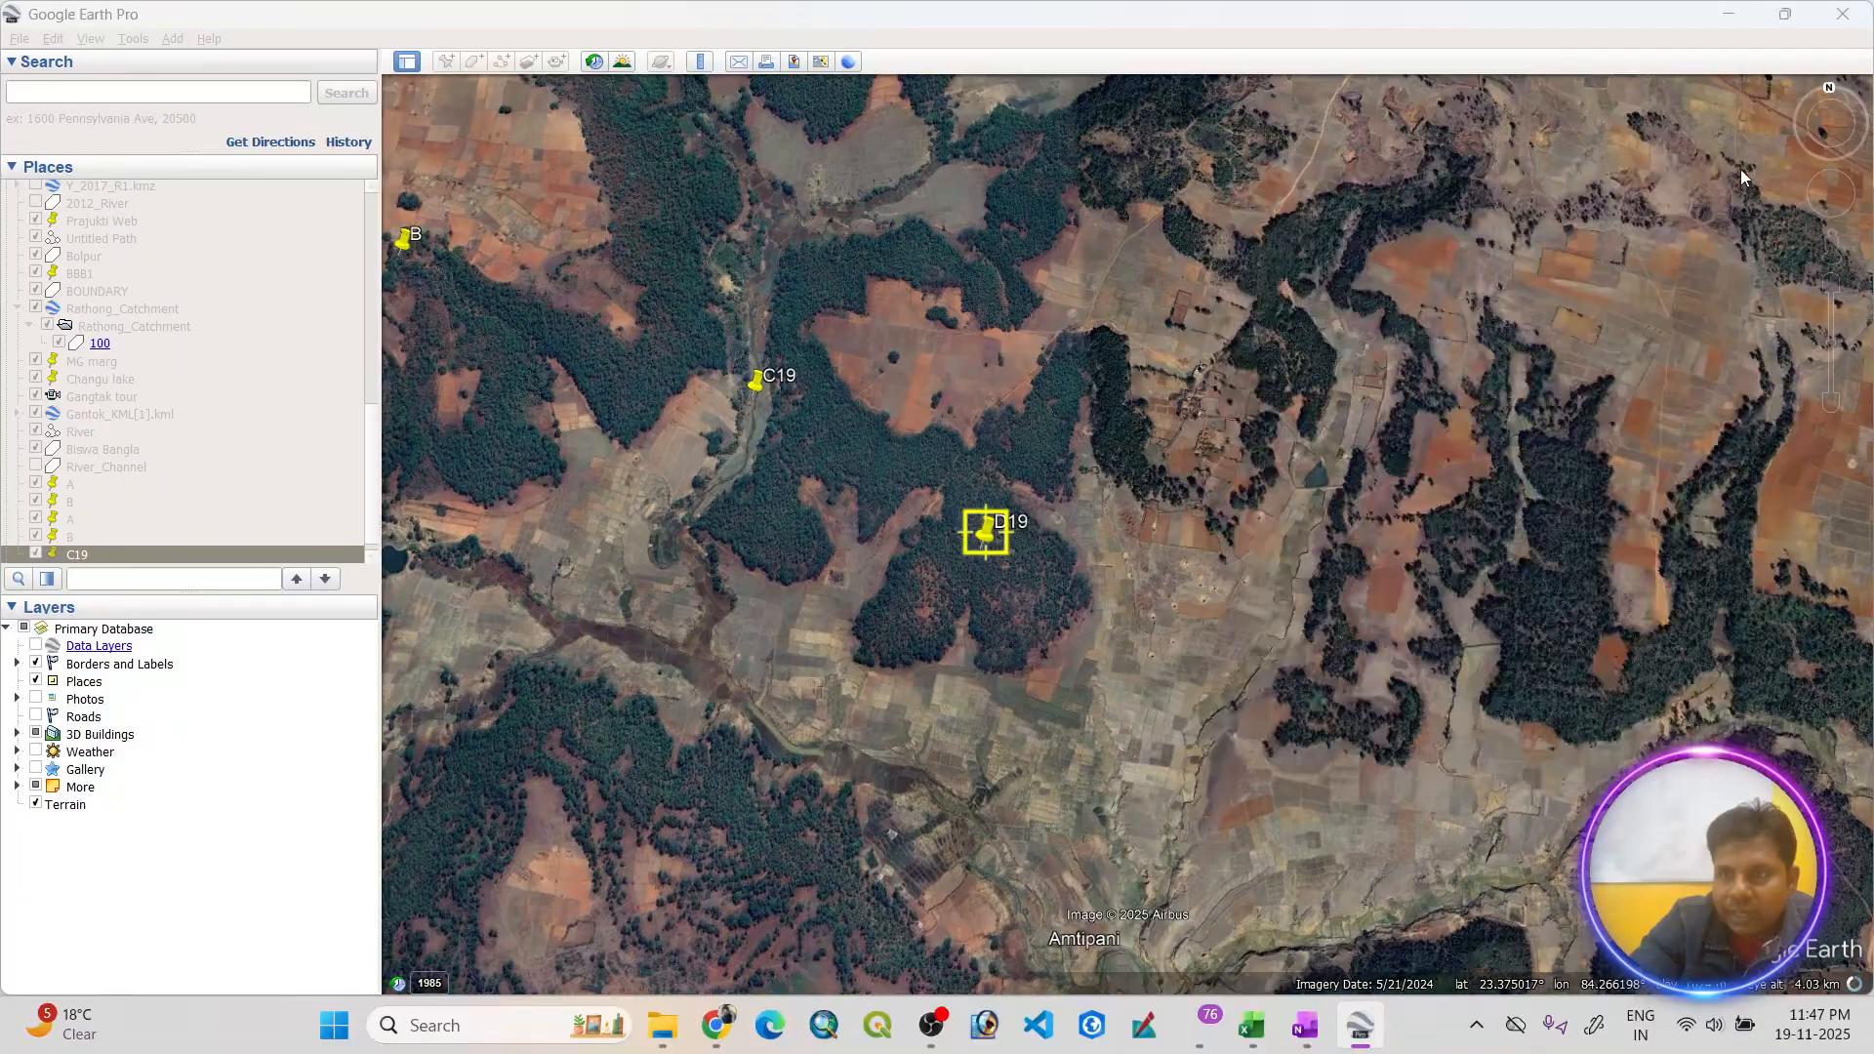
{"action": "left_click", "coordinate": [1727, 14]}
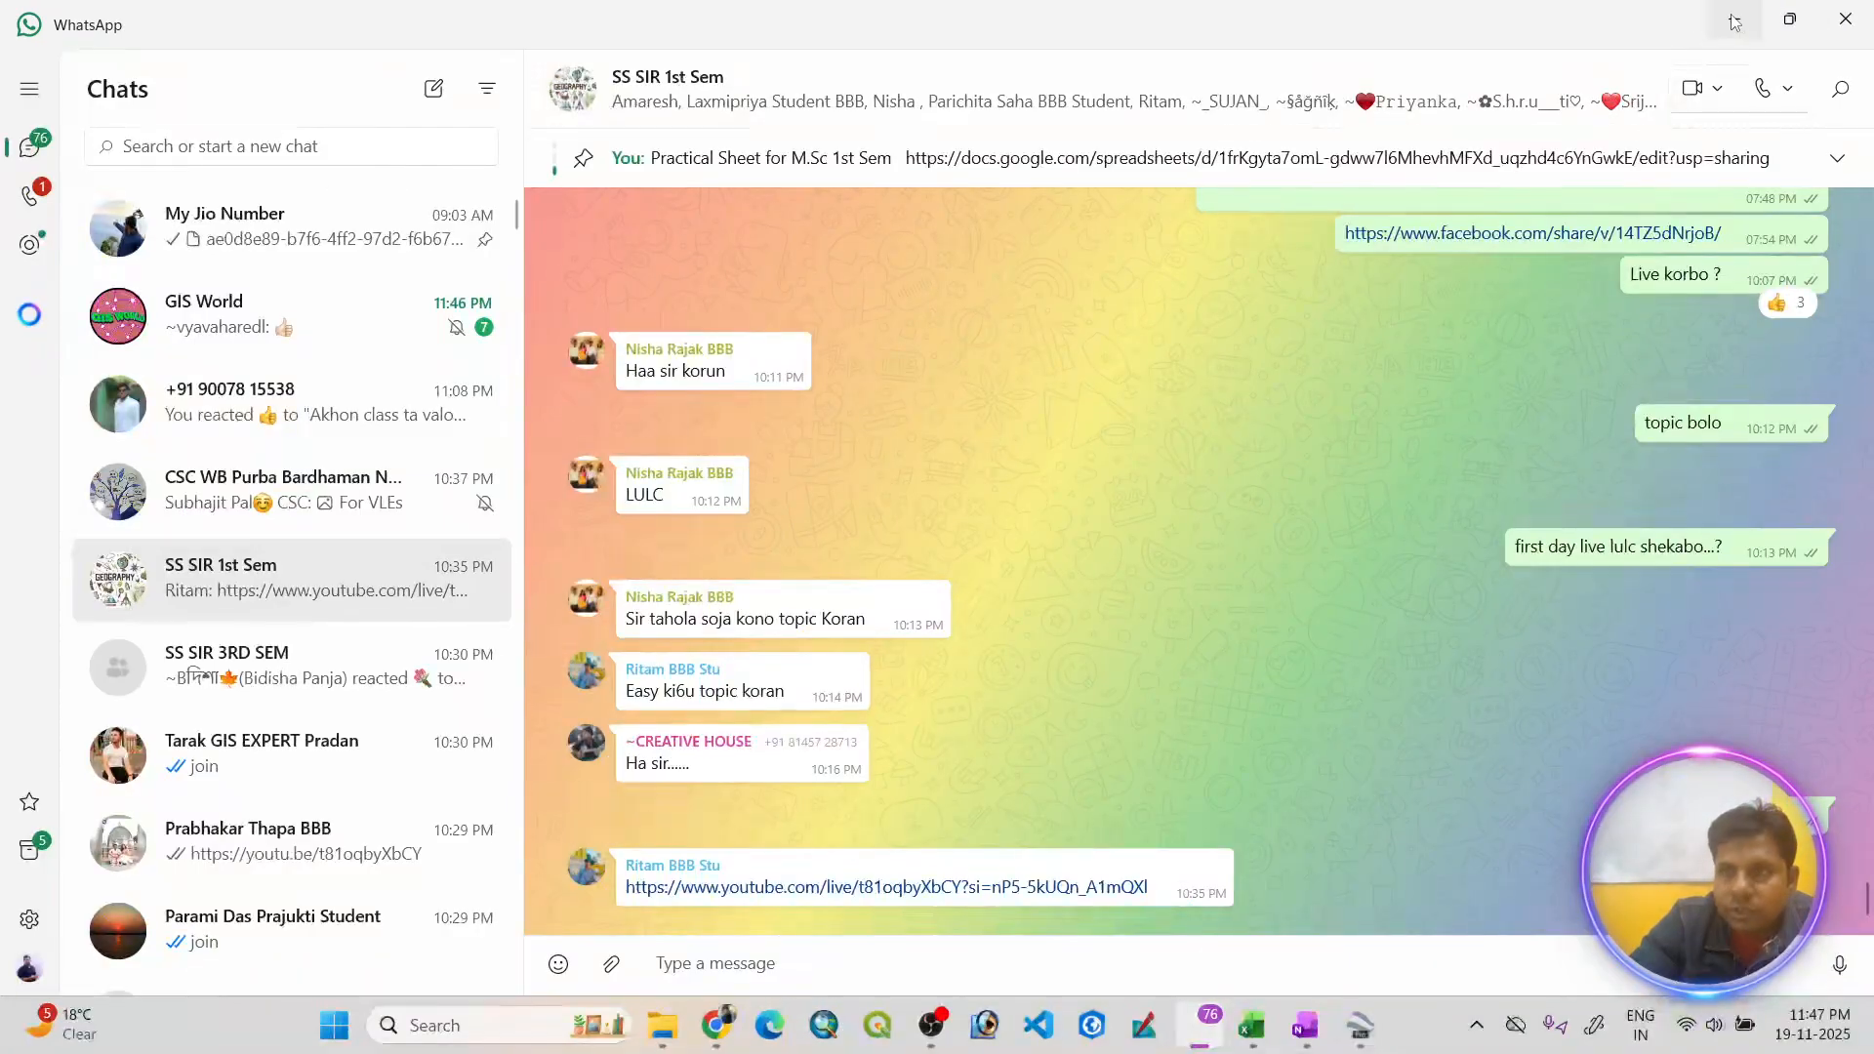
{"action": "left_click", "coordinate": [1734, 20]}
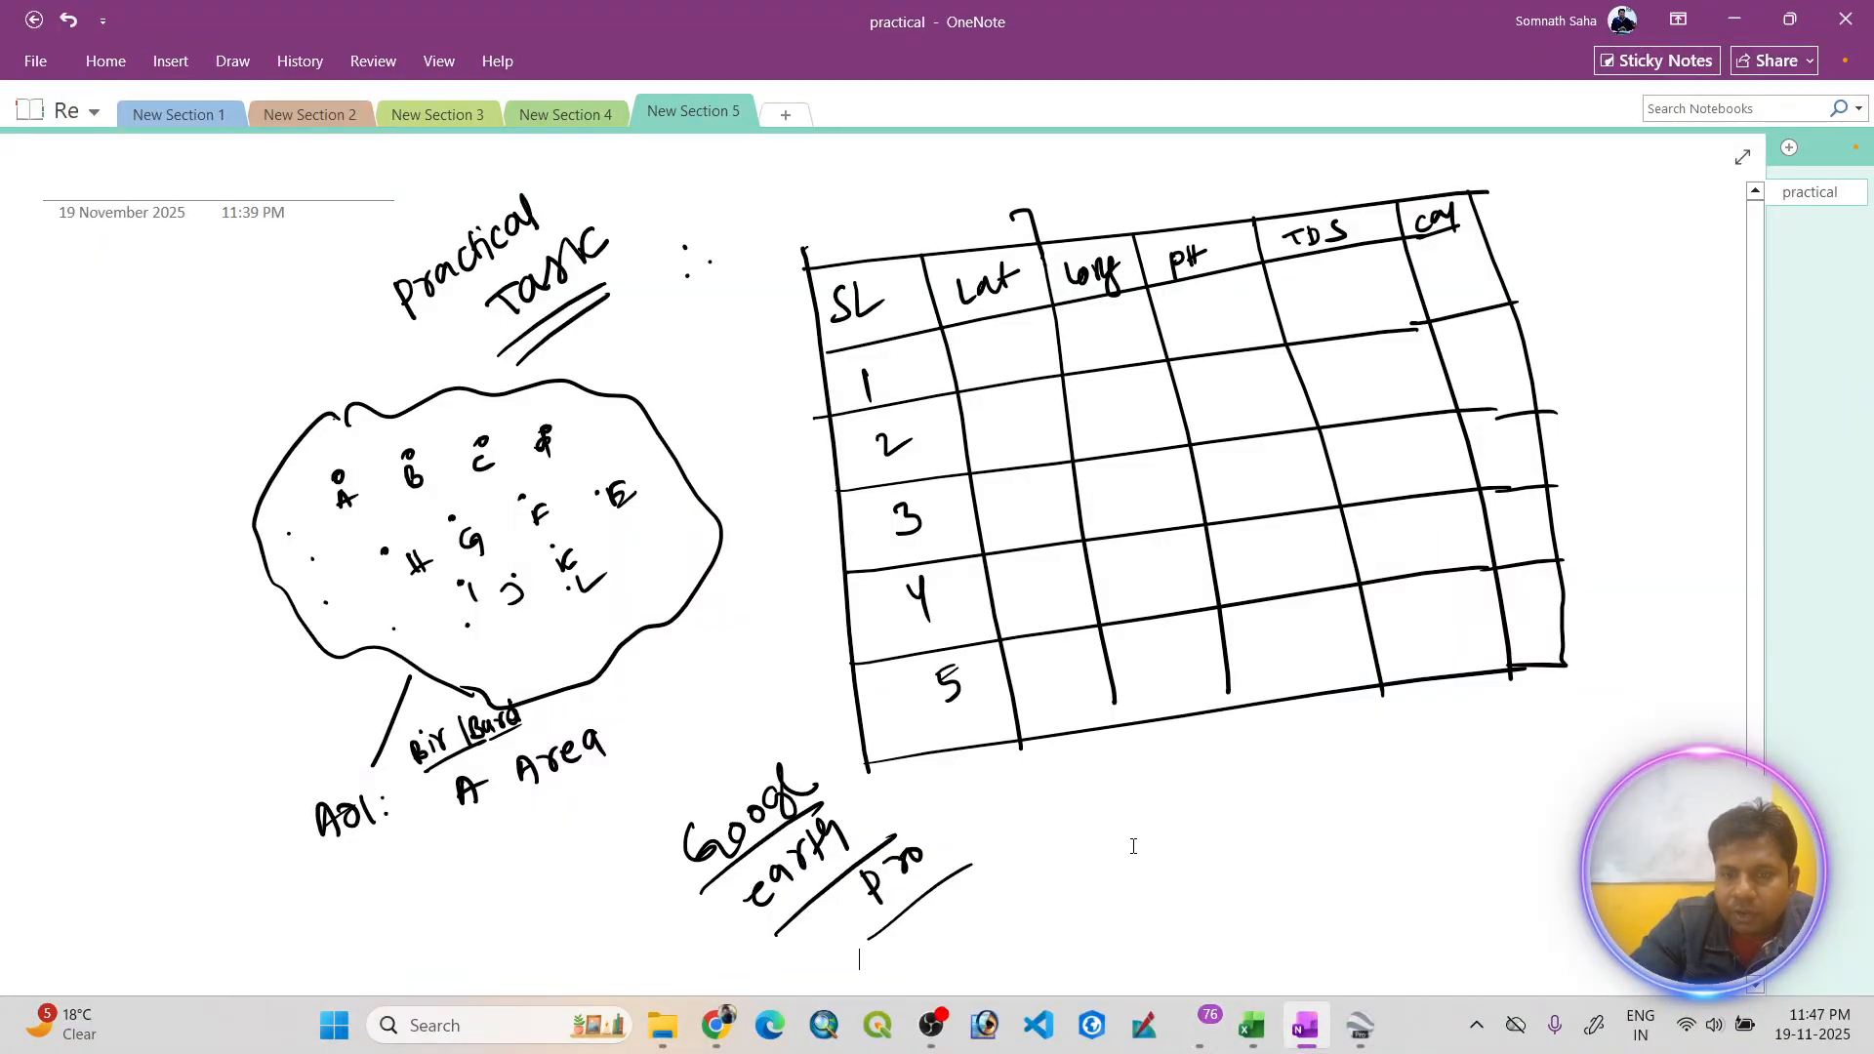